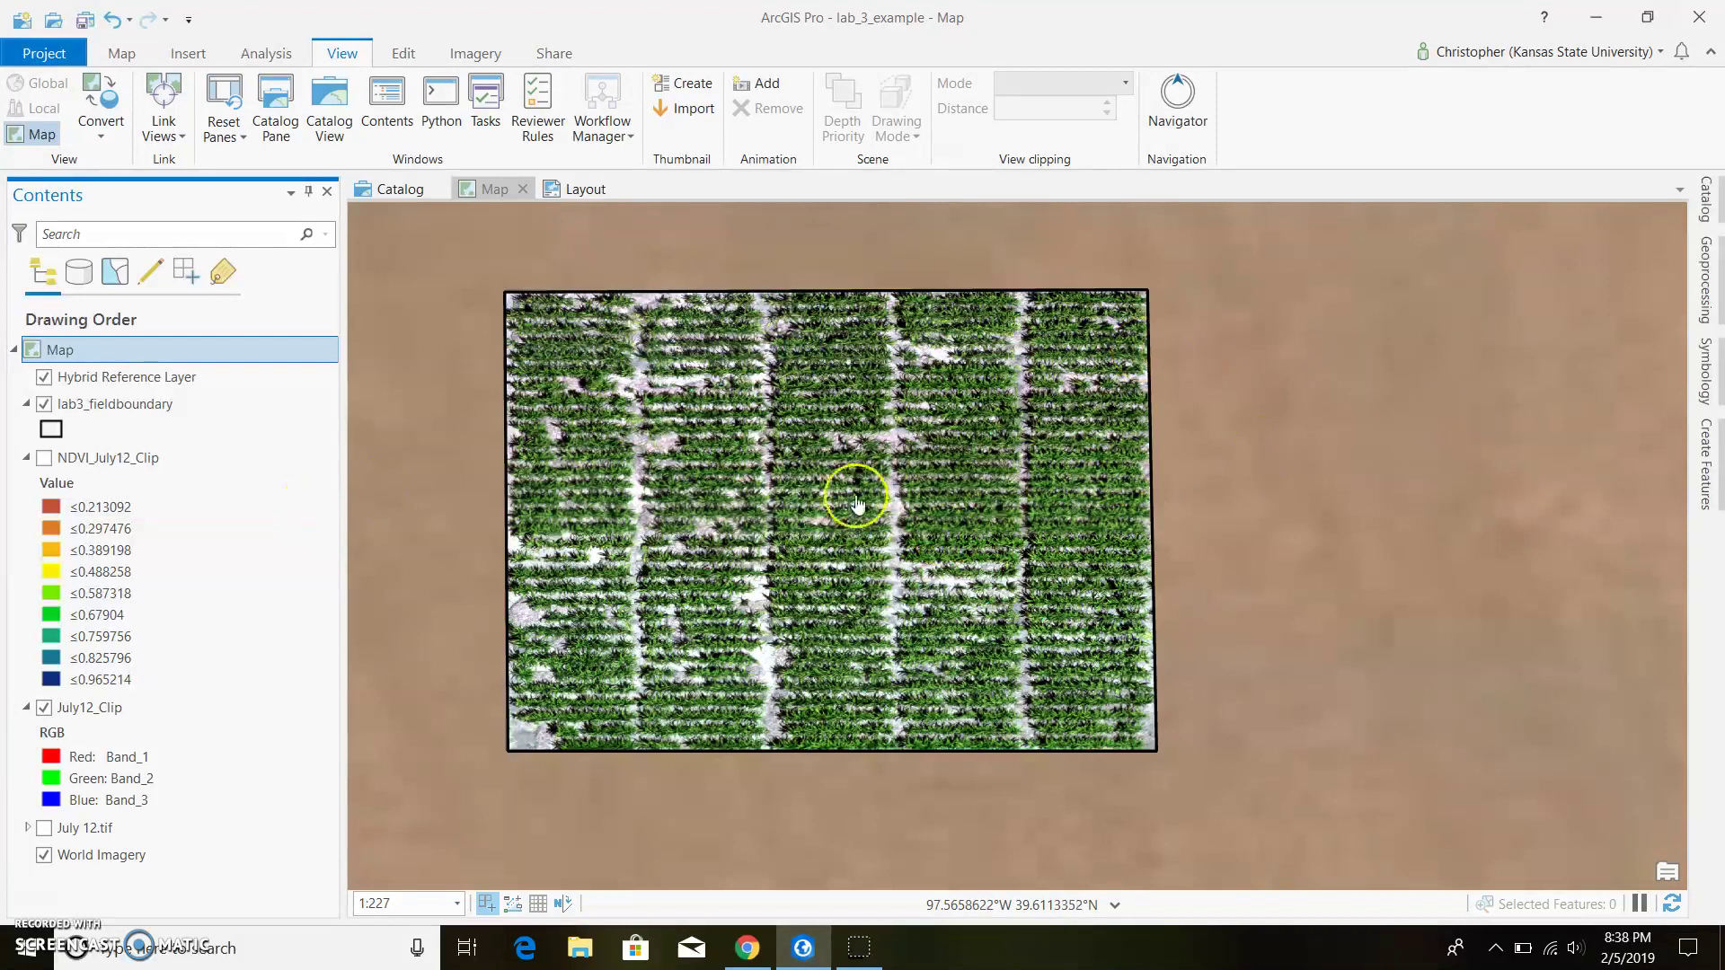
Briefly show the full July 12.tif drone image, then hide it again.
left_click(43, 827)
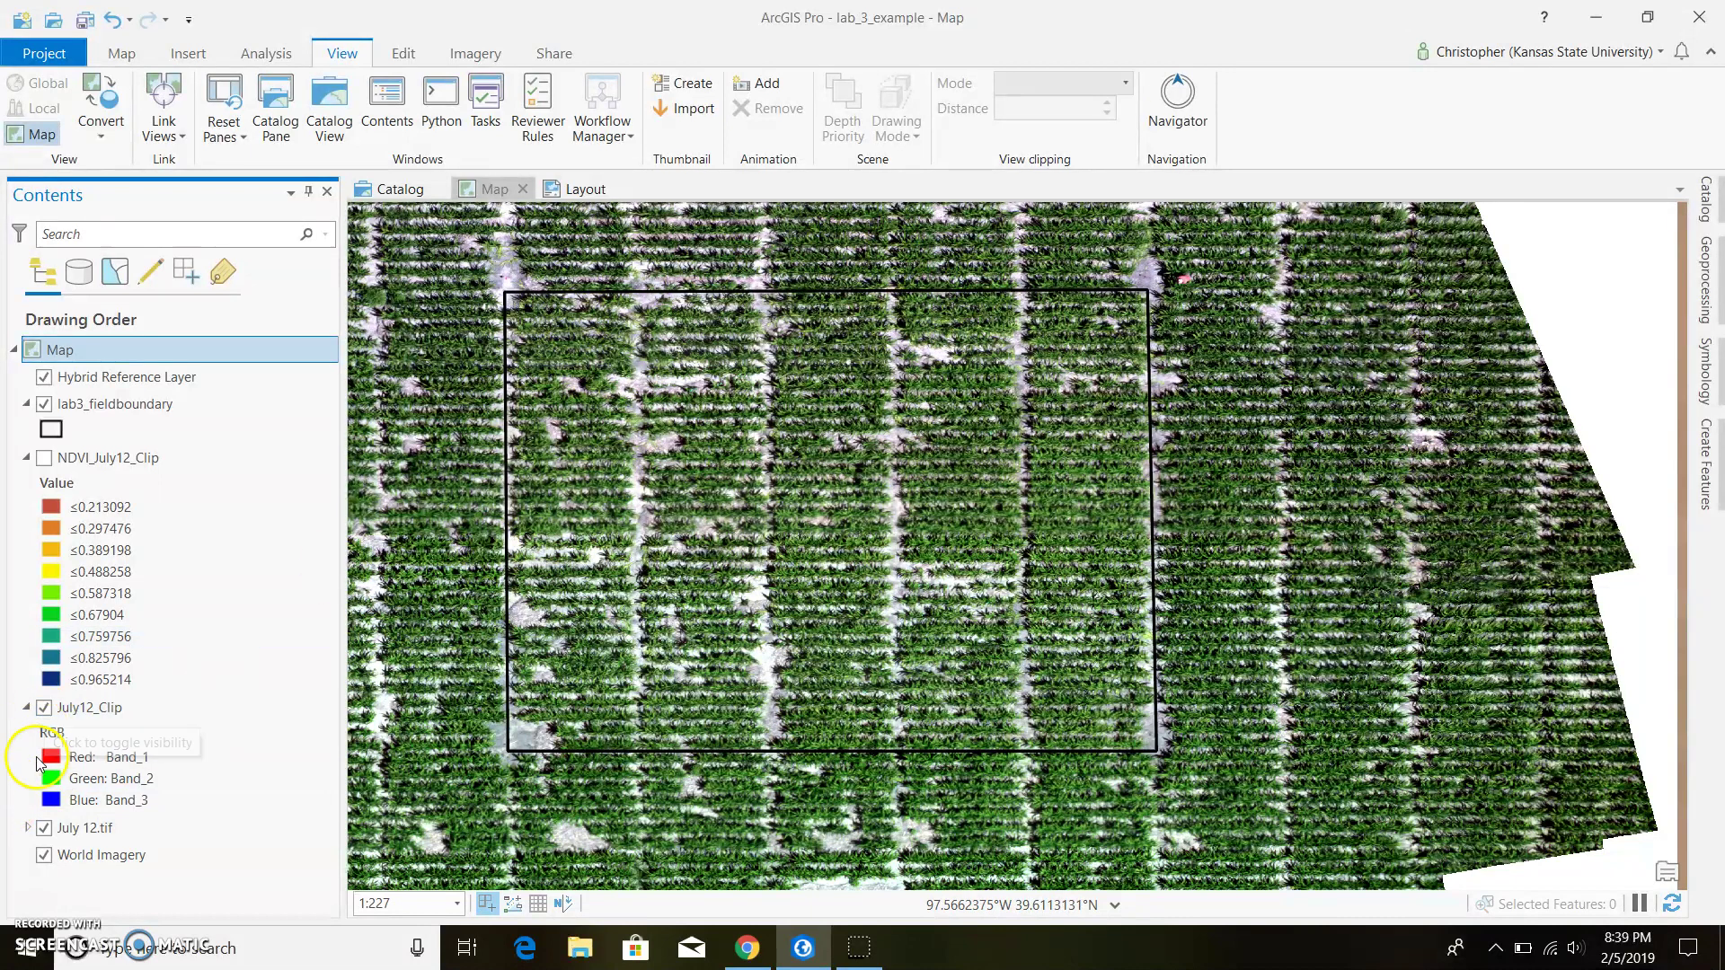
left_click(43, 827)
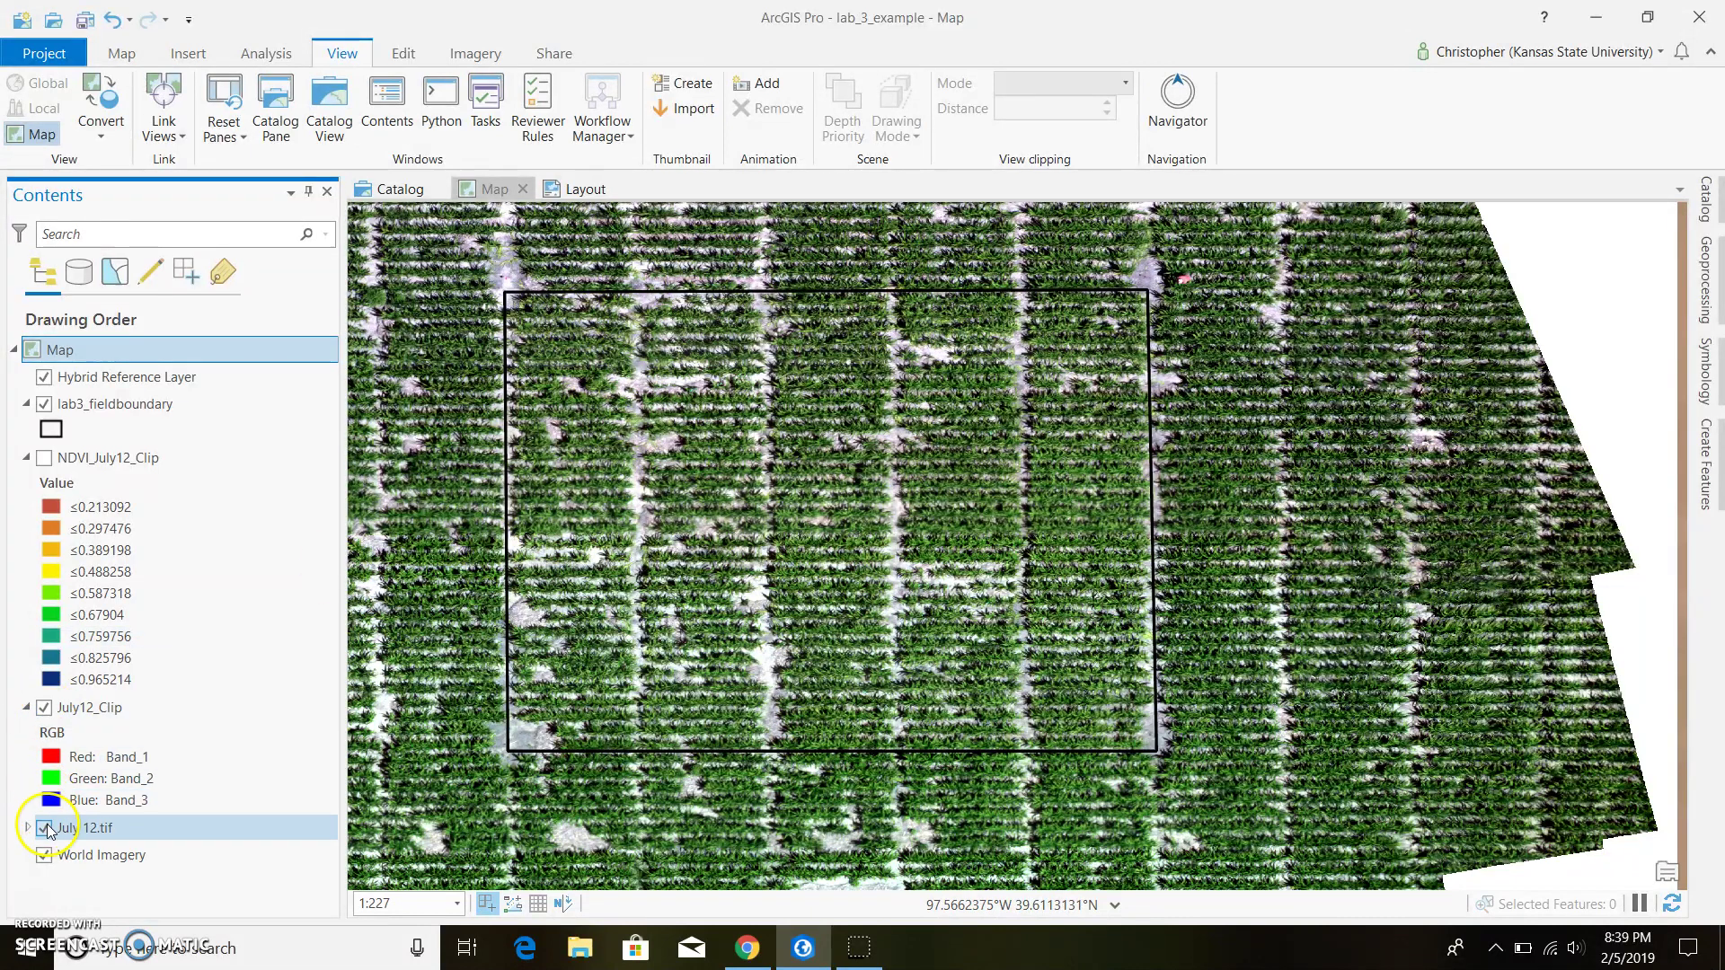
scroll(720, 520, "up", 1)
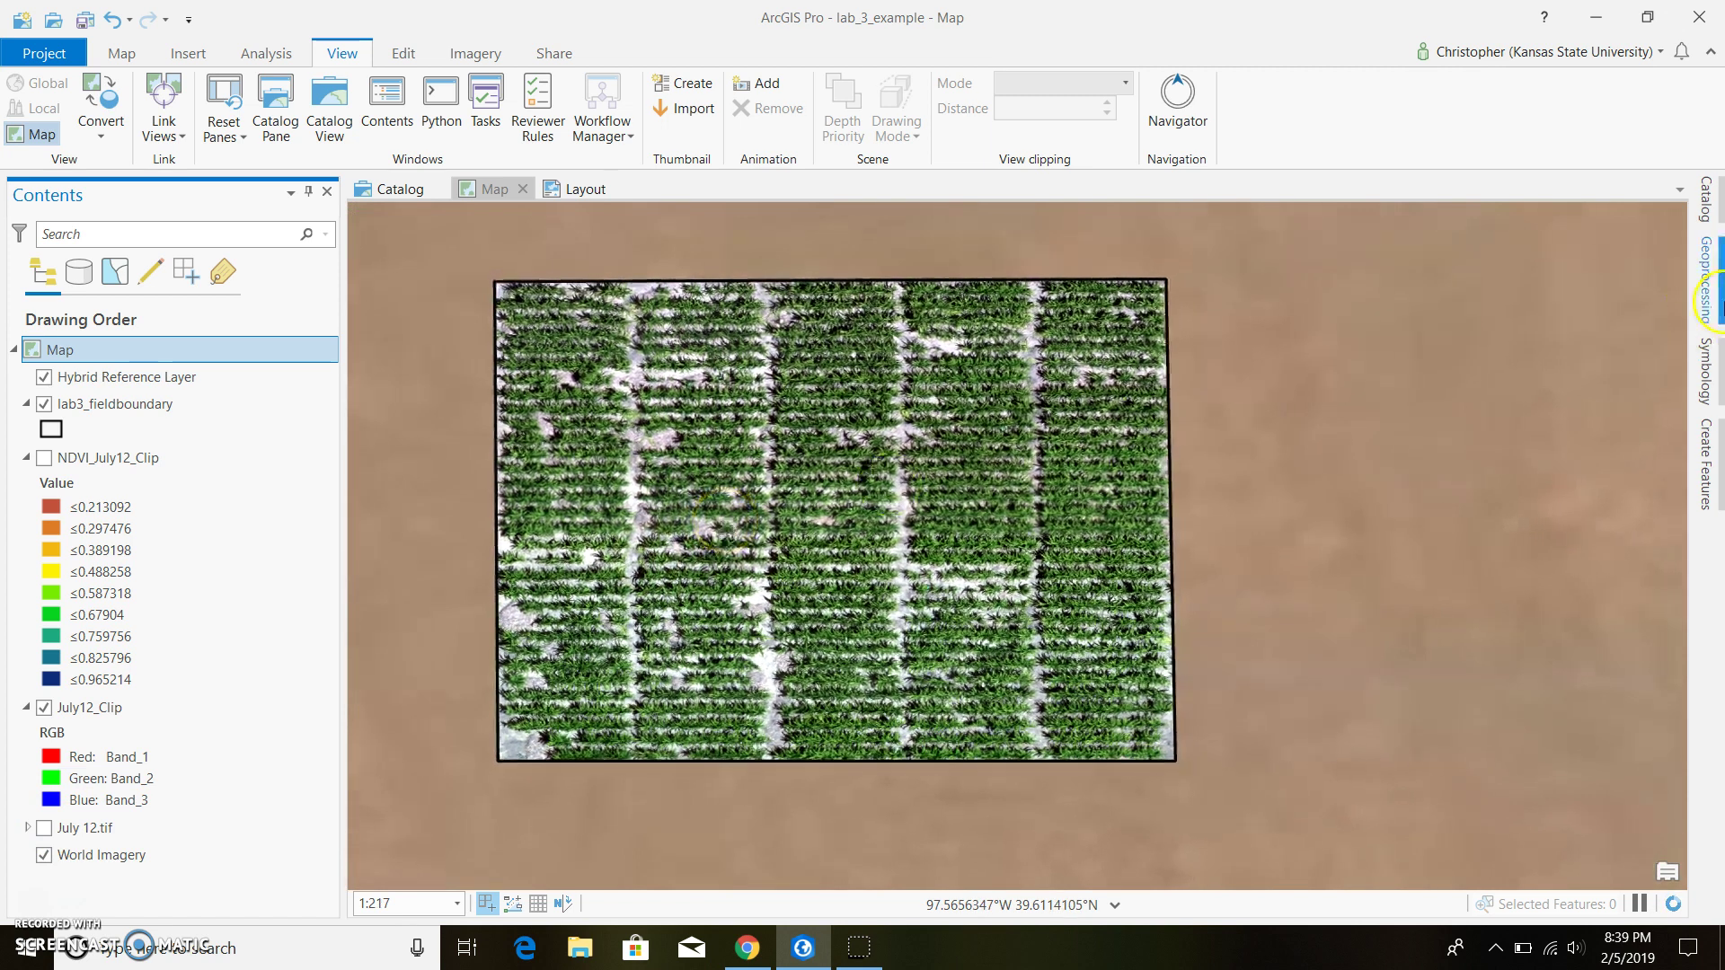
Search the geoprocessing tools for 'fishnet' and open Create Fishnet.
left_click(1700, 296)
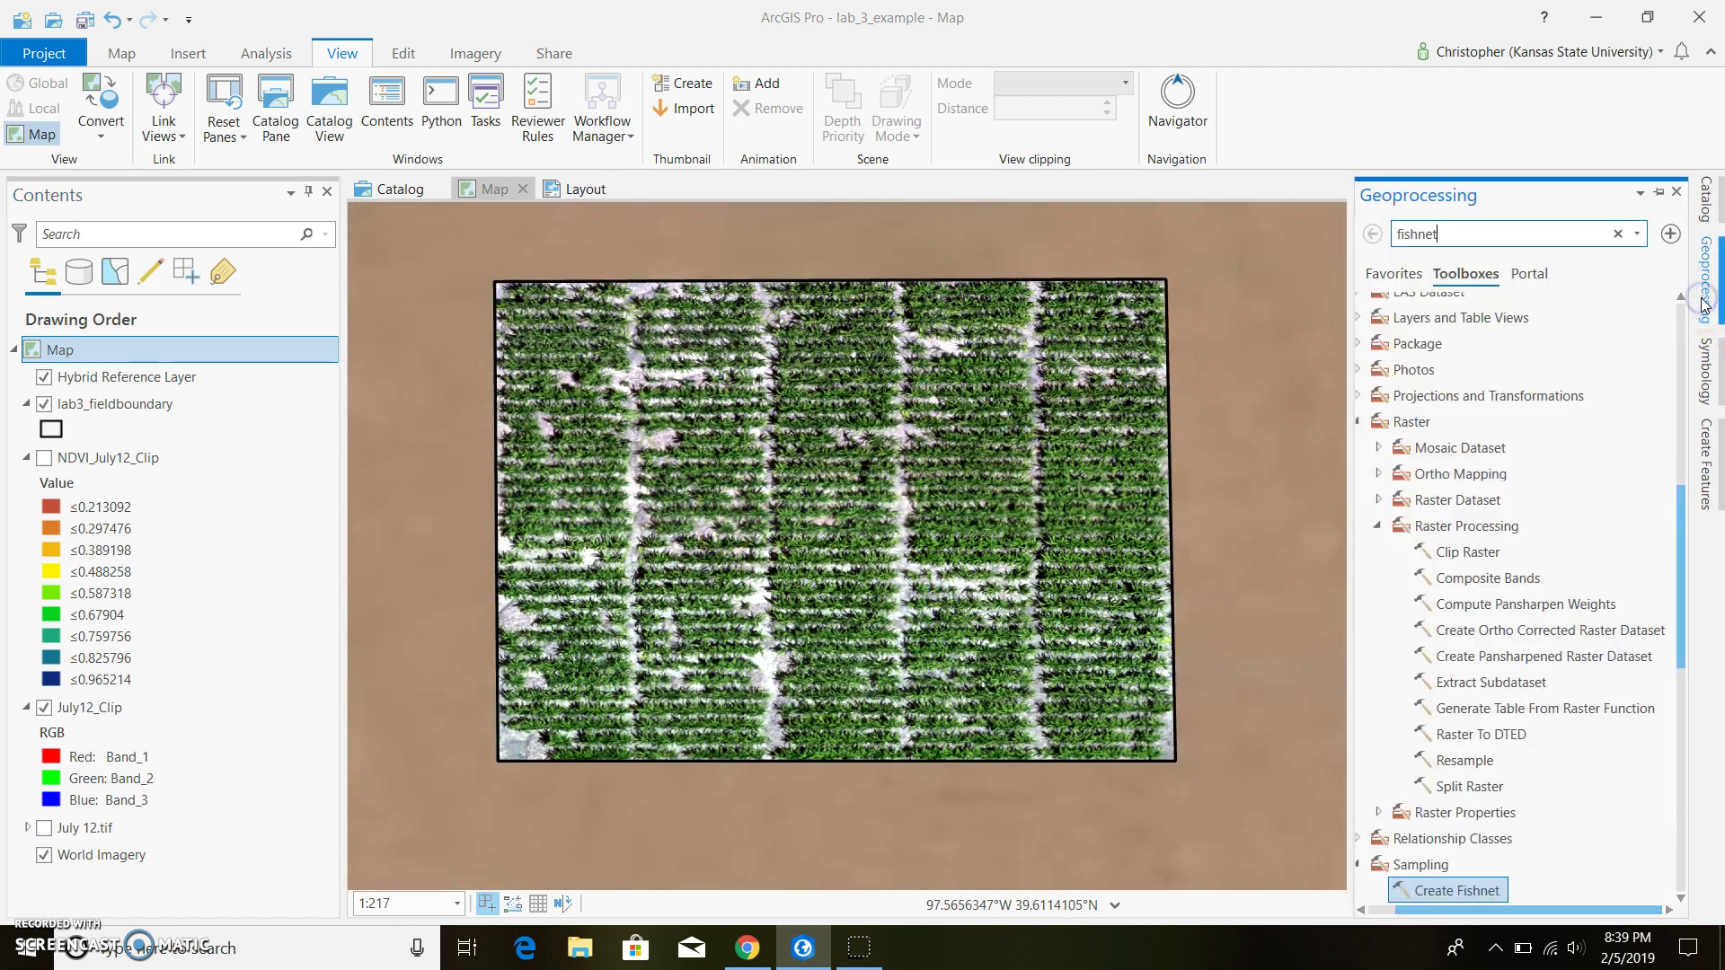
left_click(1454, 229)
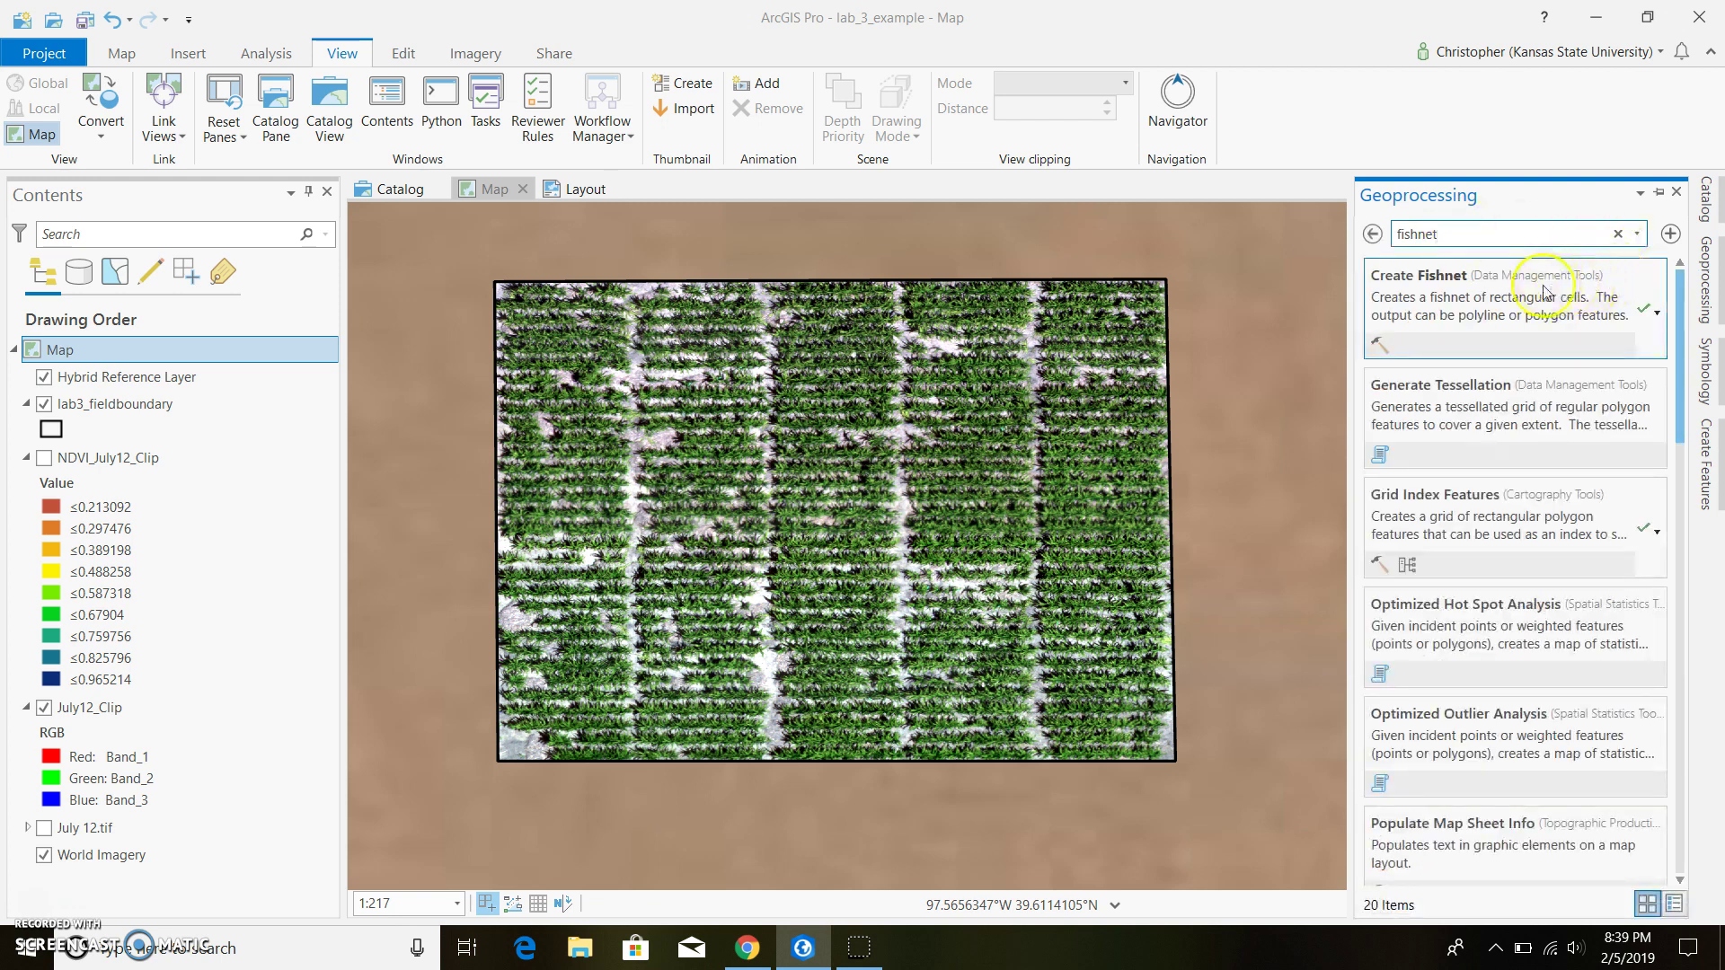
left_click(1494, 275)
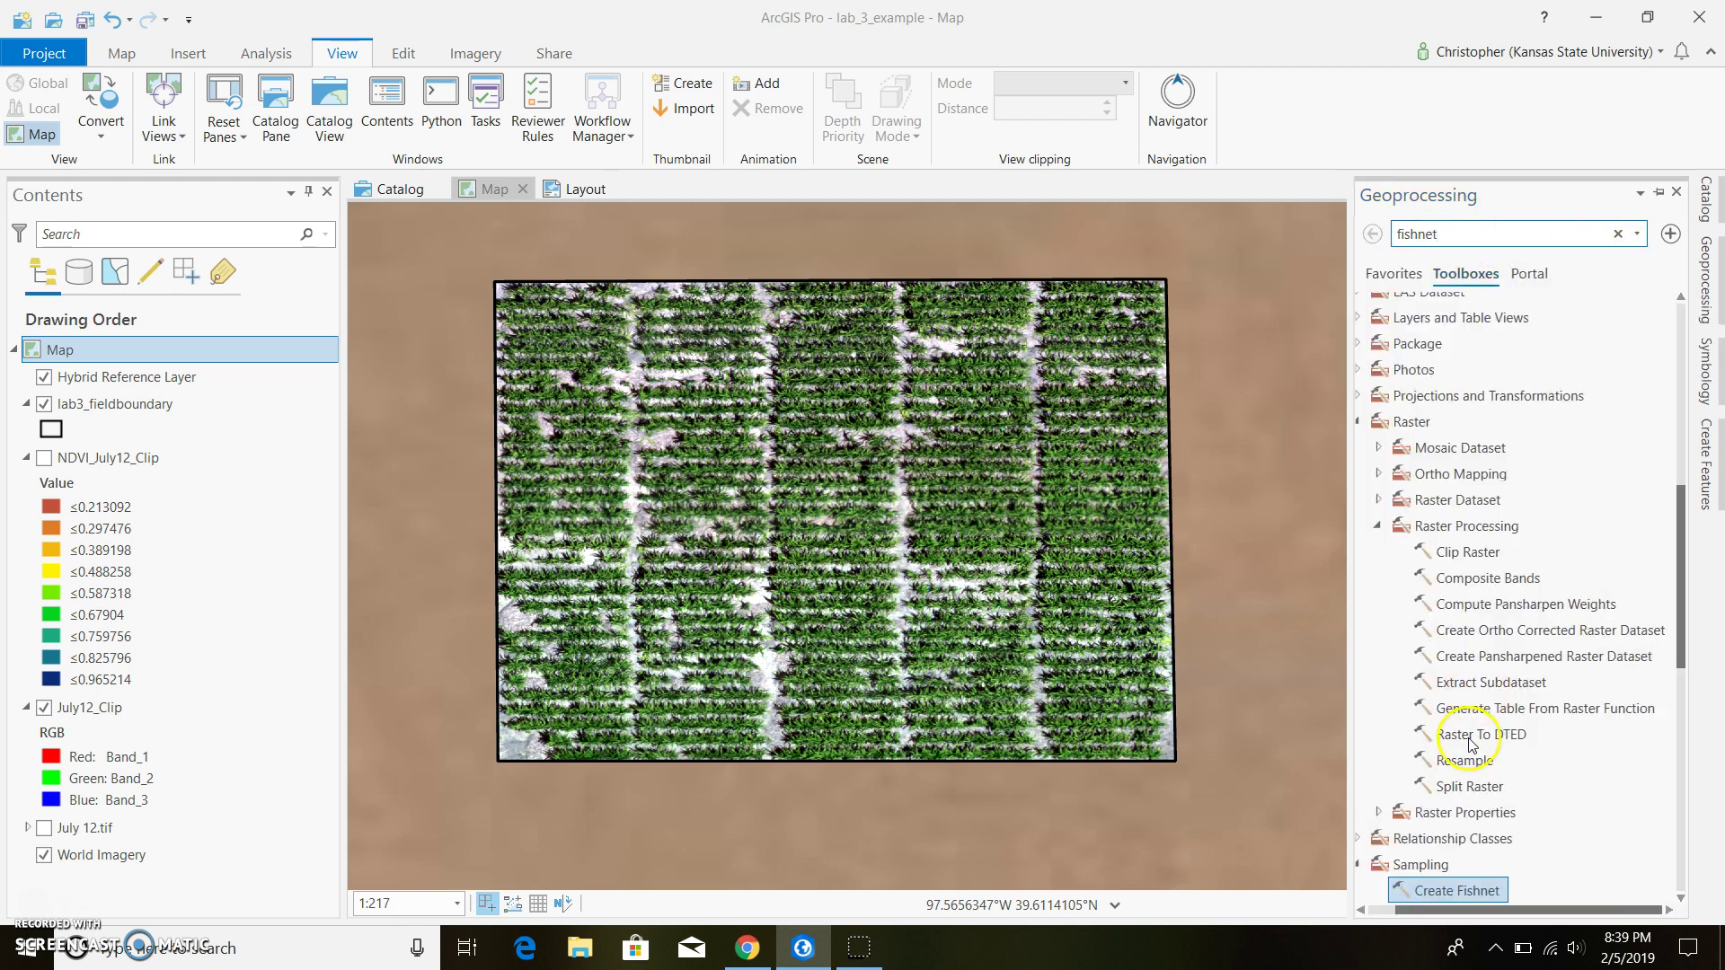
double_click(1458, 891)
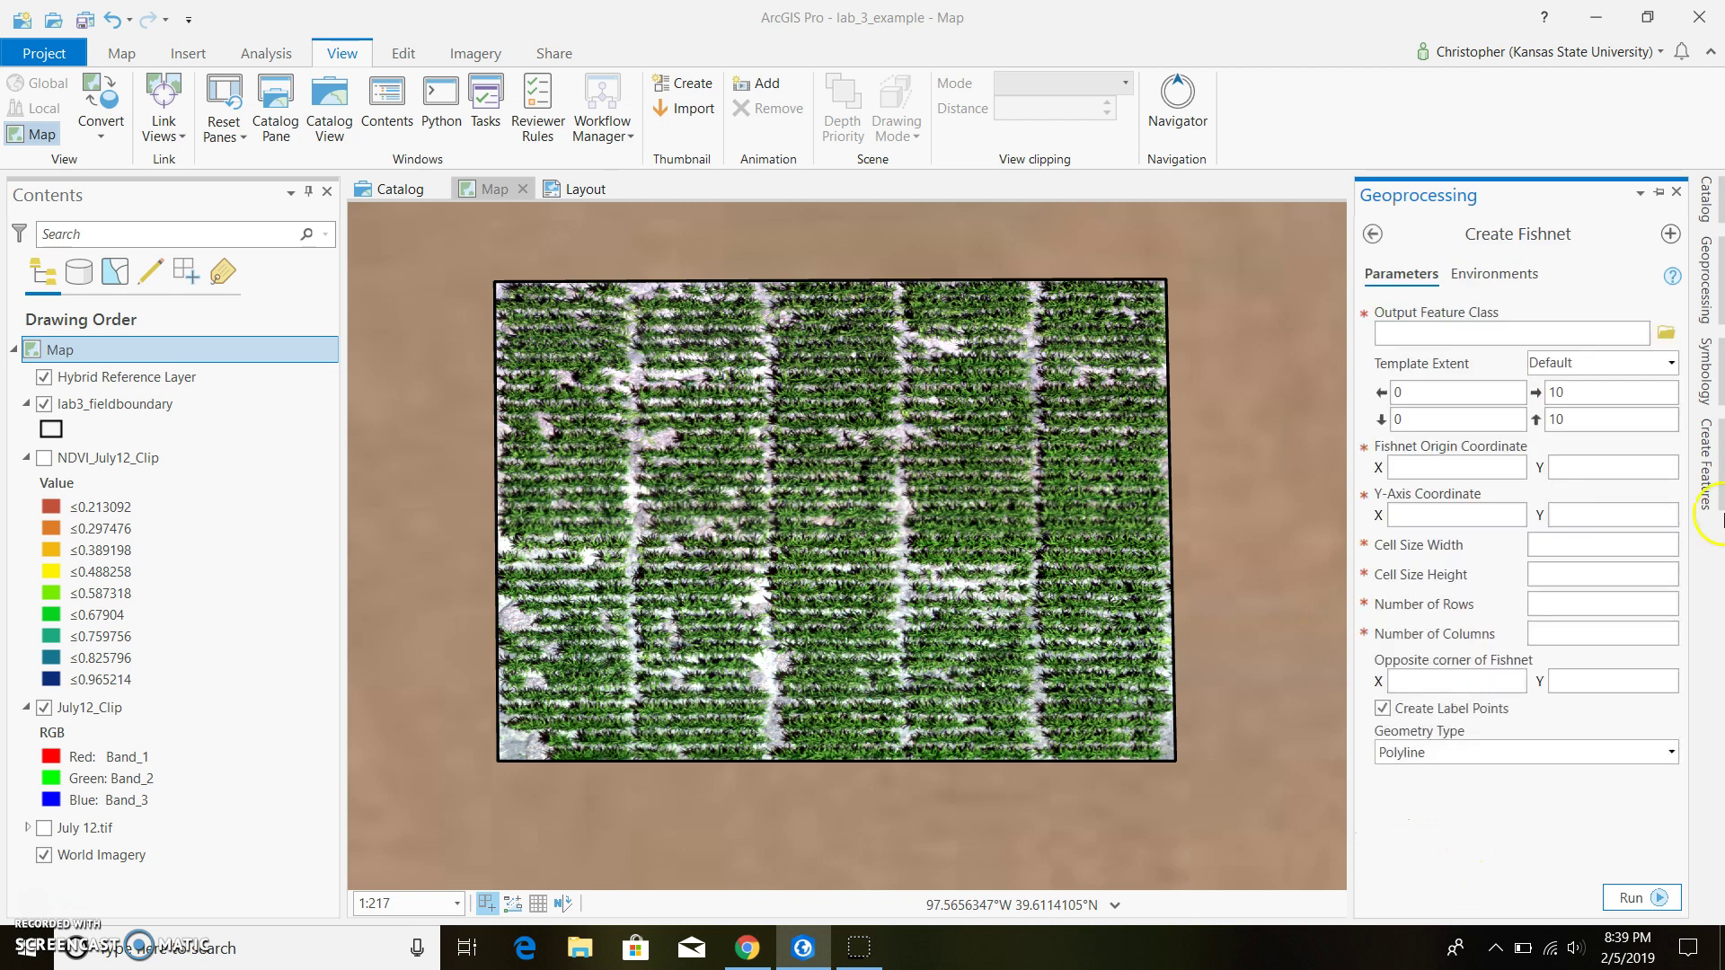
Save the Create Fishnet output feature class as fishnet in July12_example.gdb.
left_click(1664, 336)
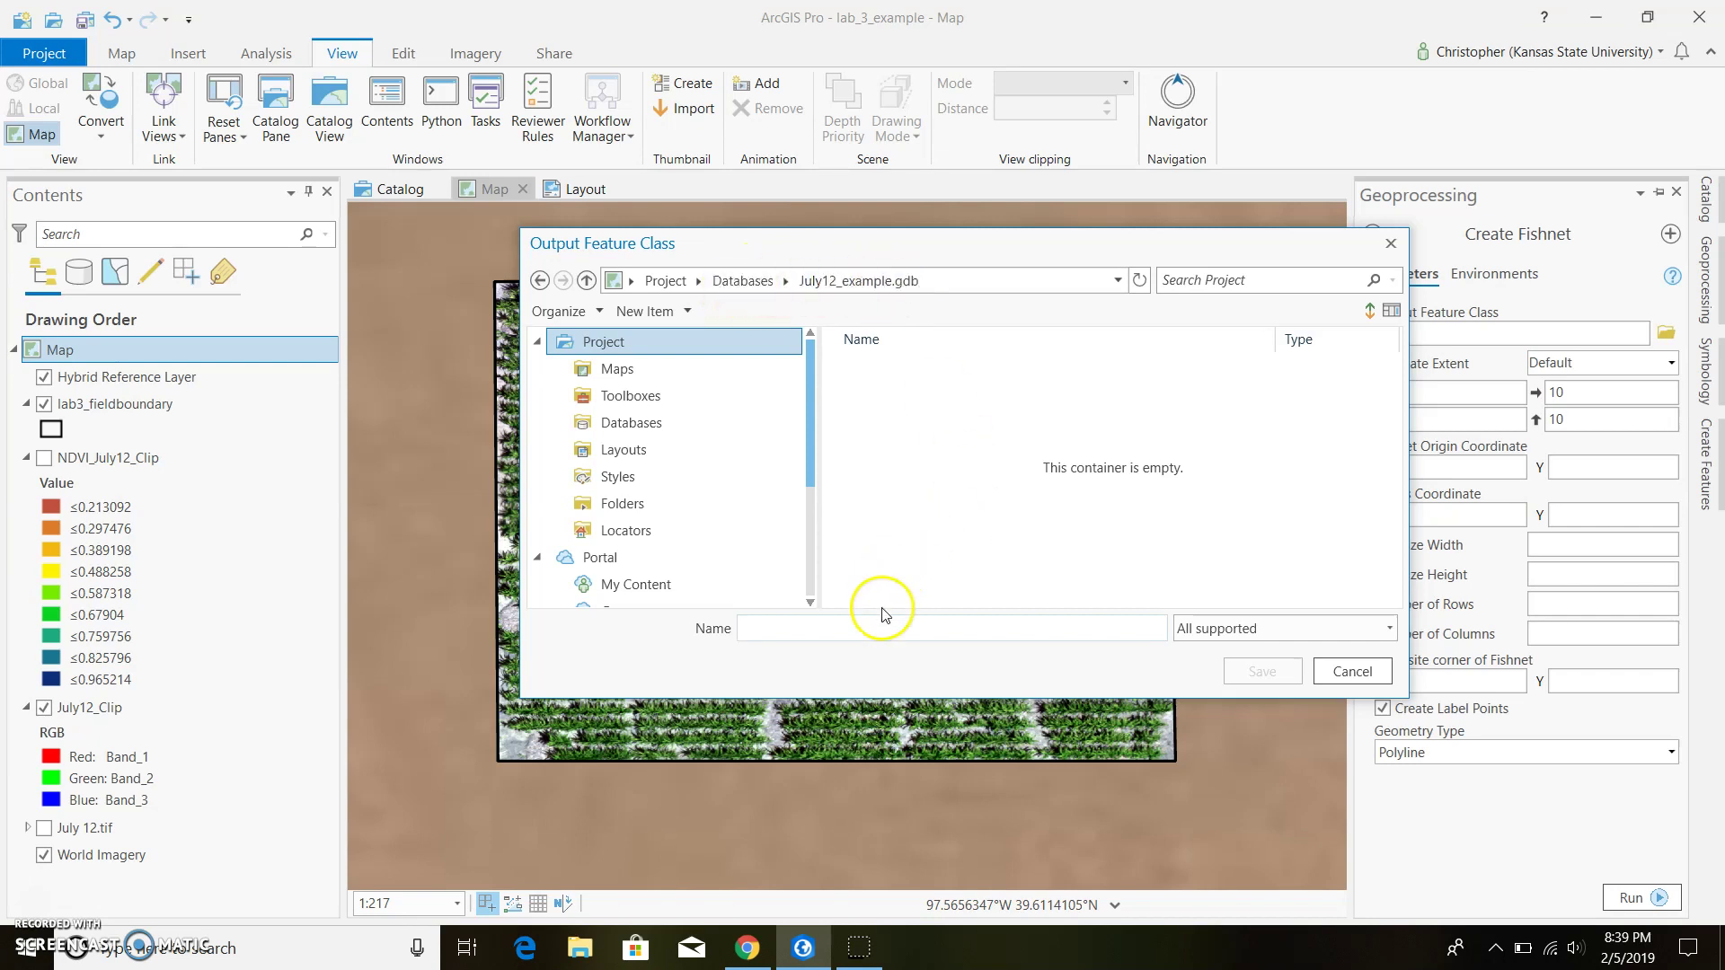
type("fishnet")
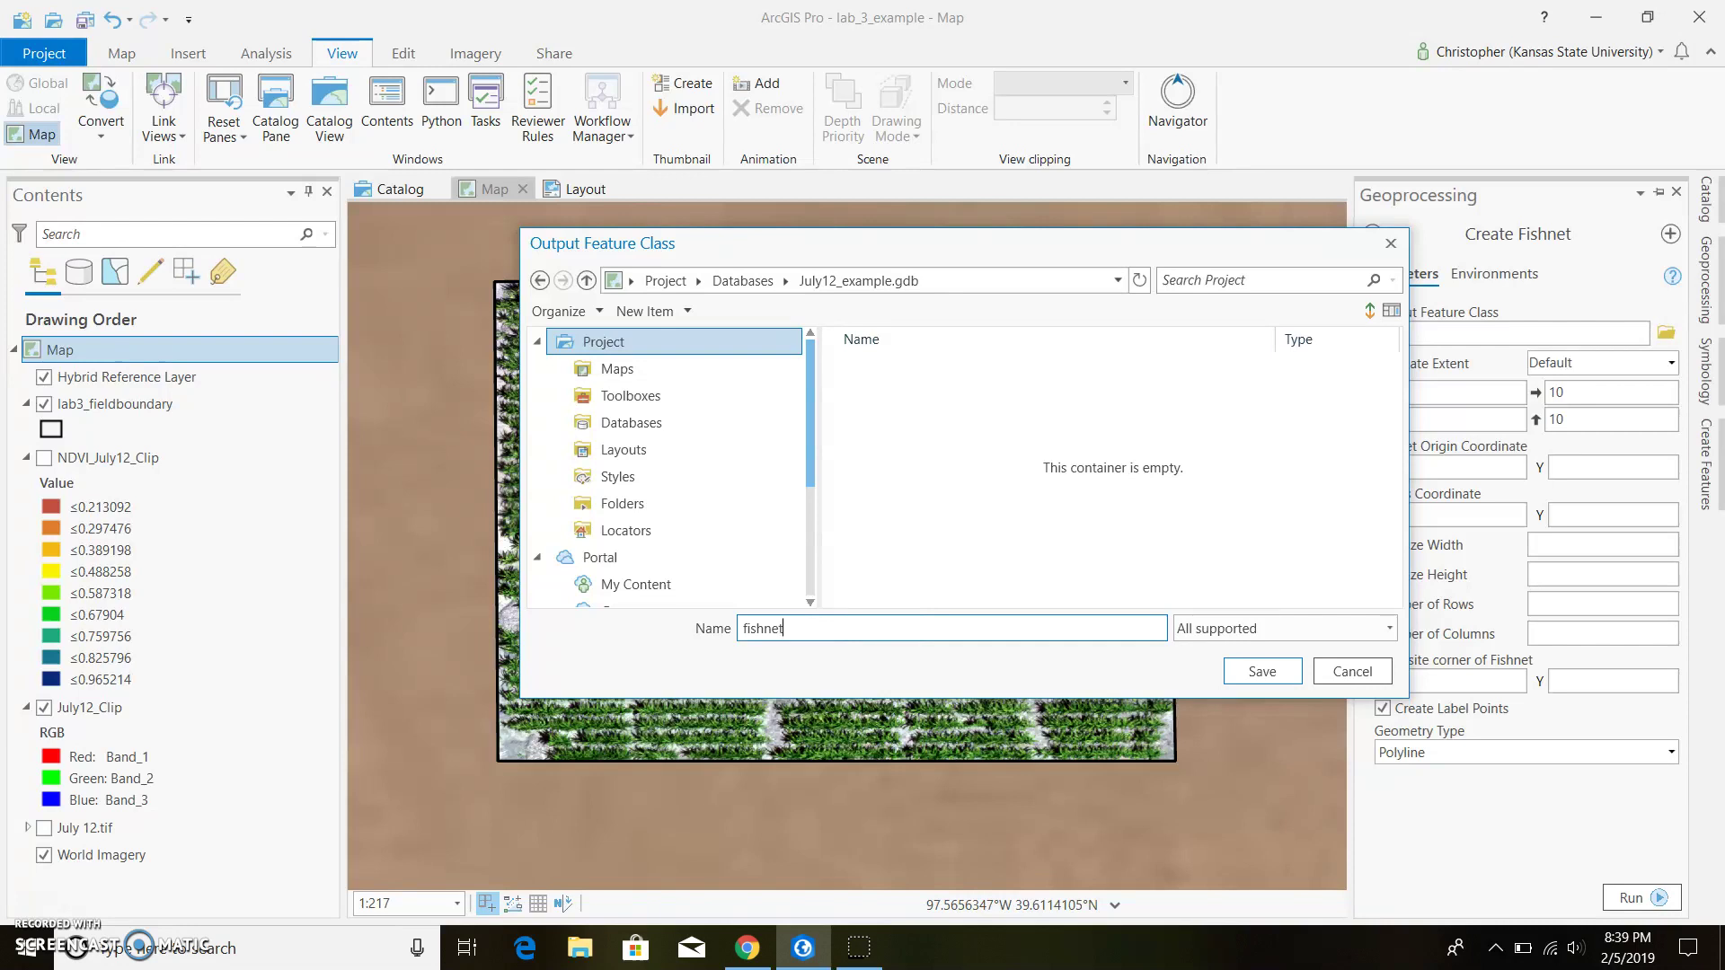
left_click(1262, 671)
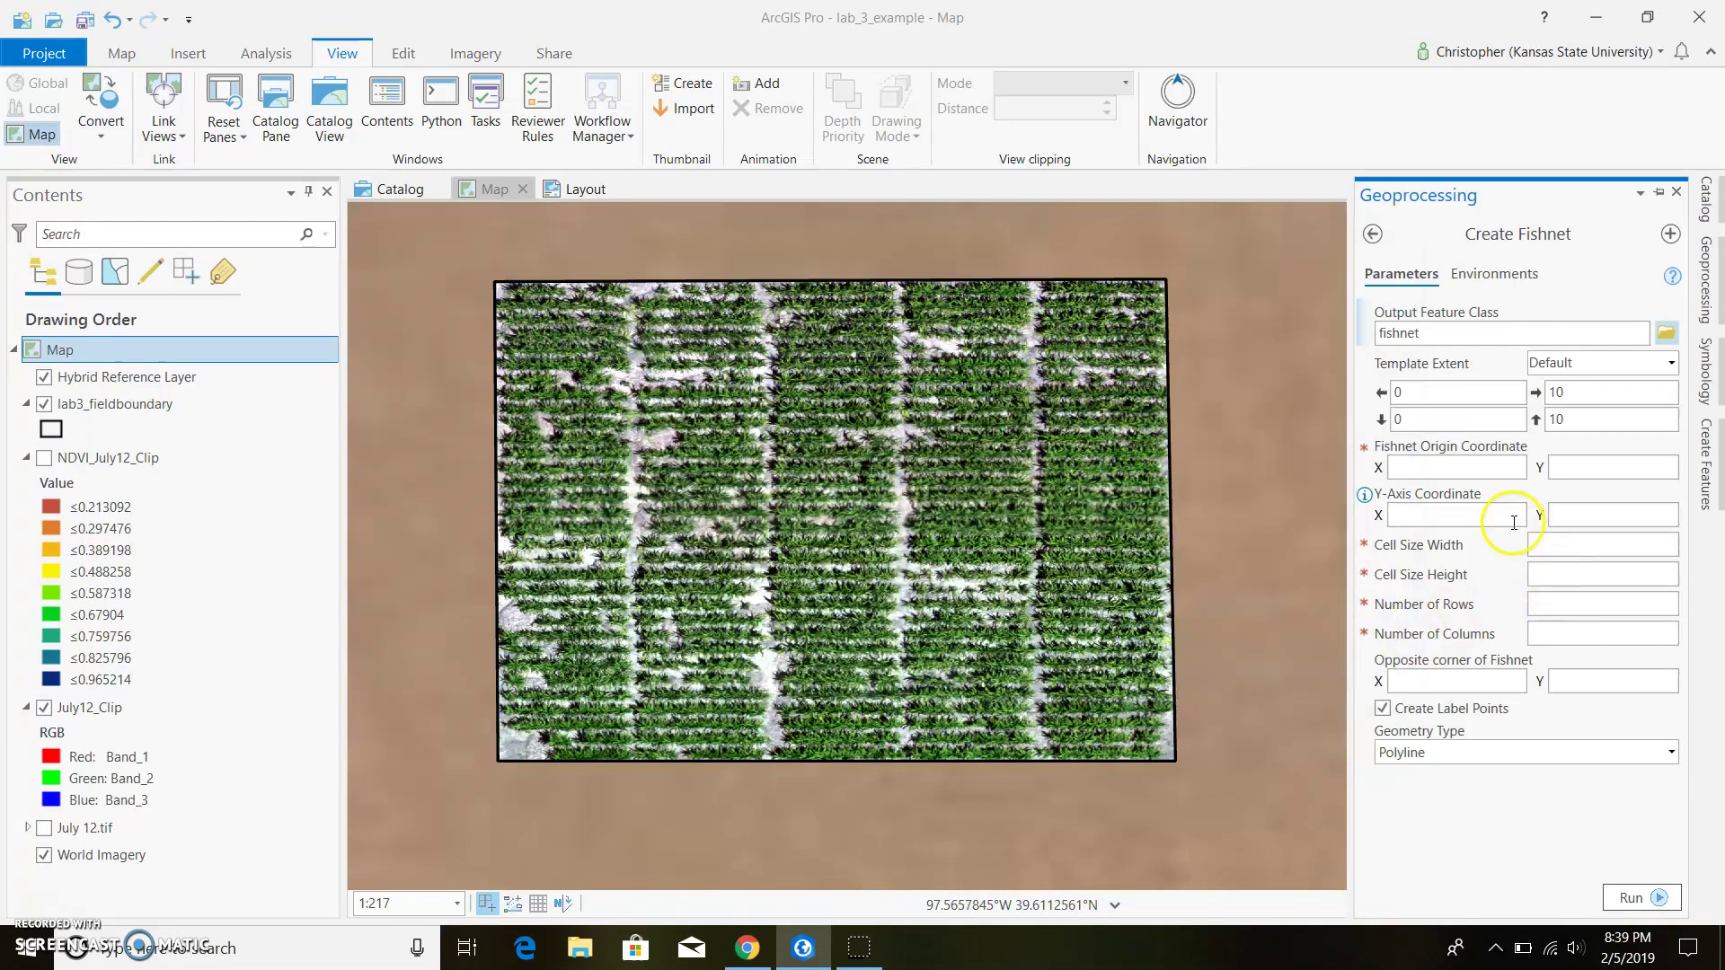
Run Create Fishnet with lab3_fieldboundary extent, 16 rows, 5 columns and Polygon geometry.
left_click(1672, 364)
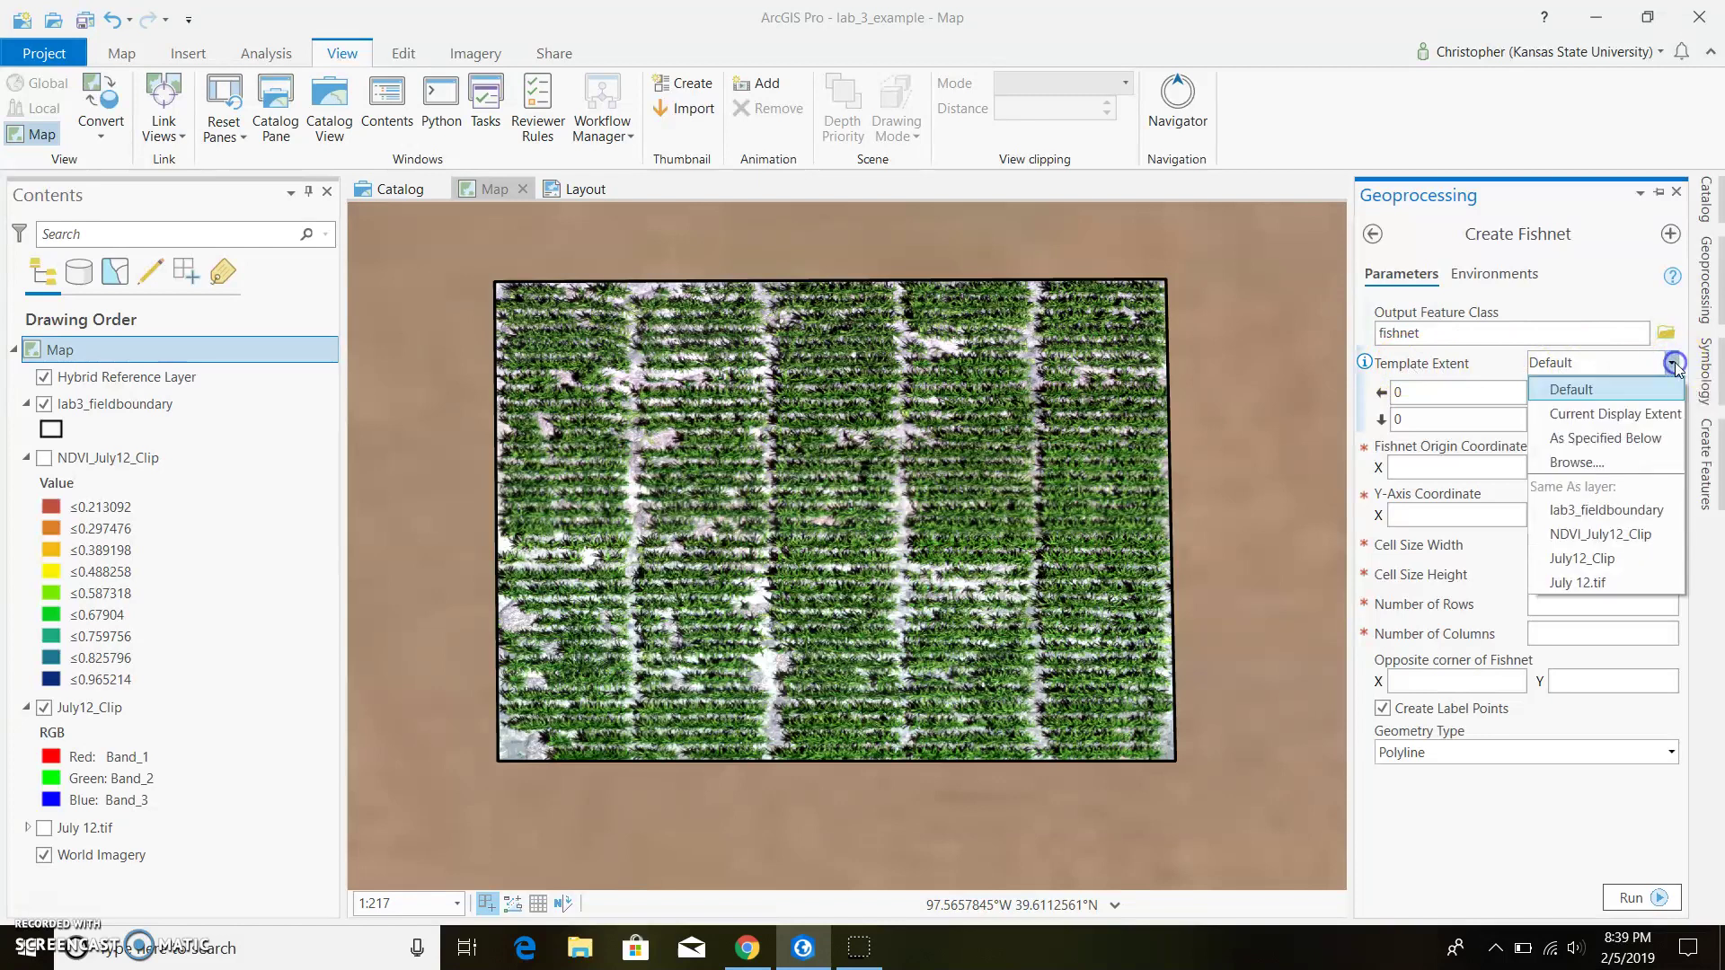
left_click(1627, 511)
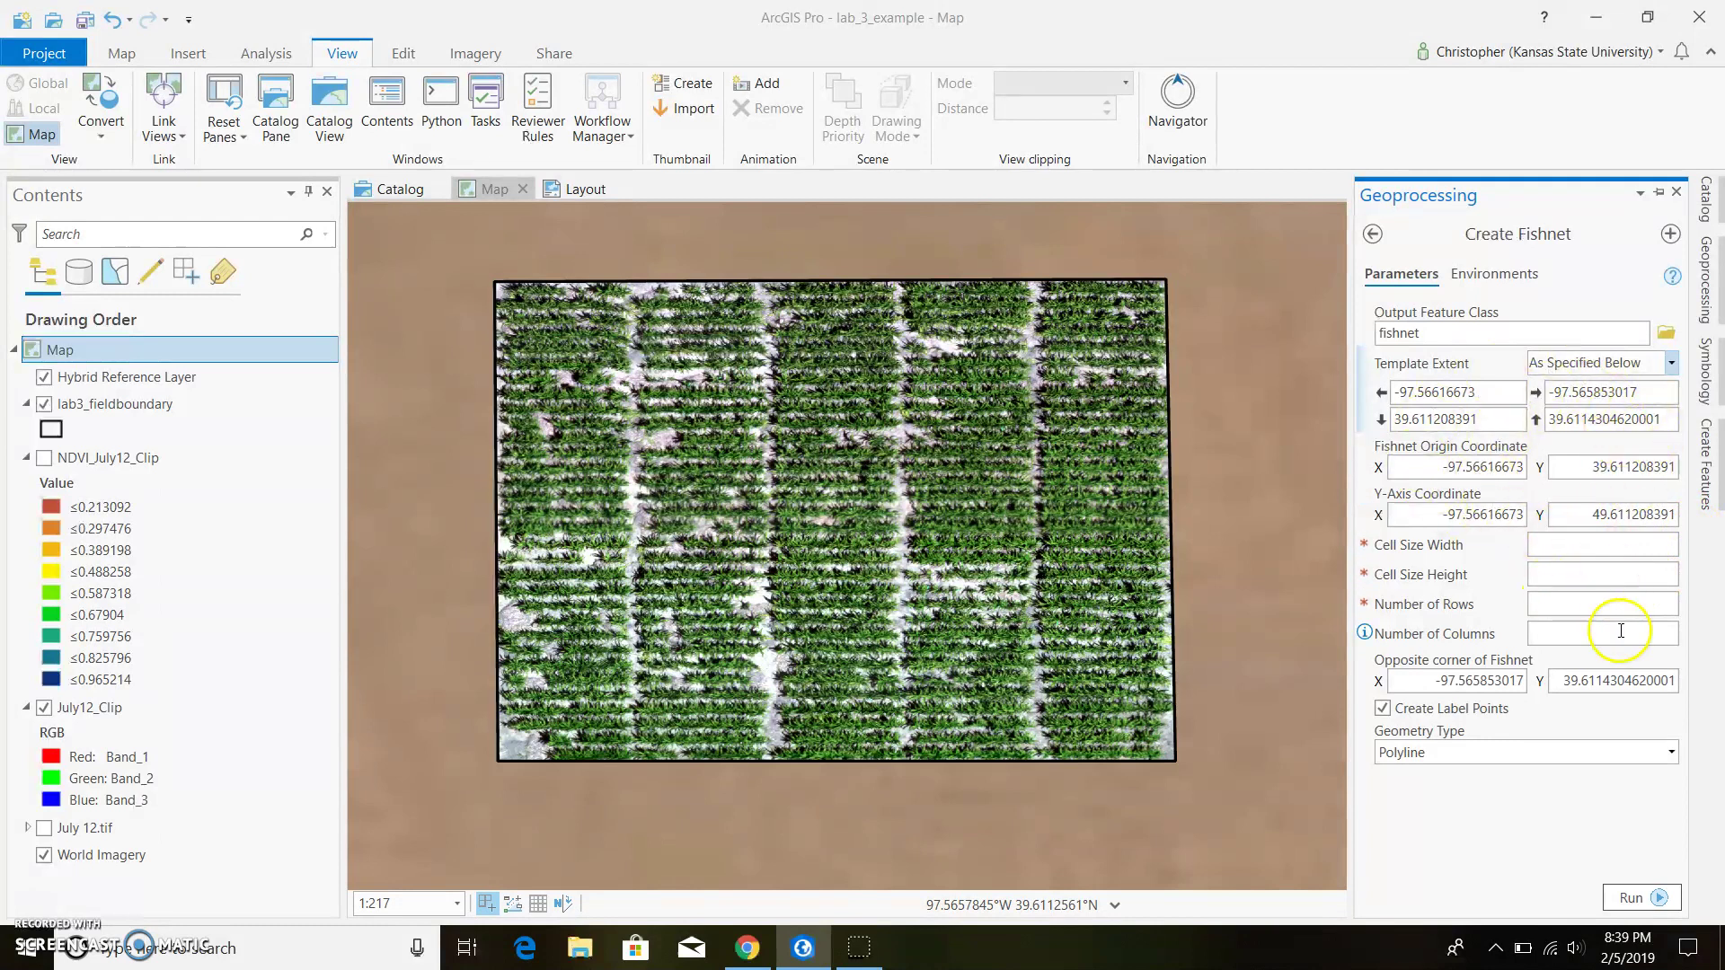
left_click(1587, 606)
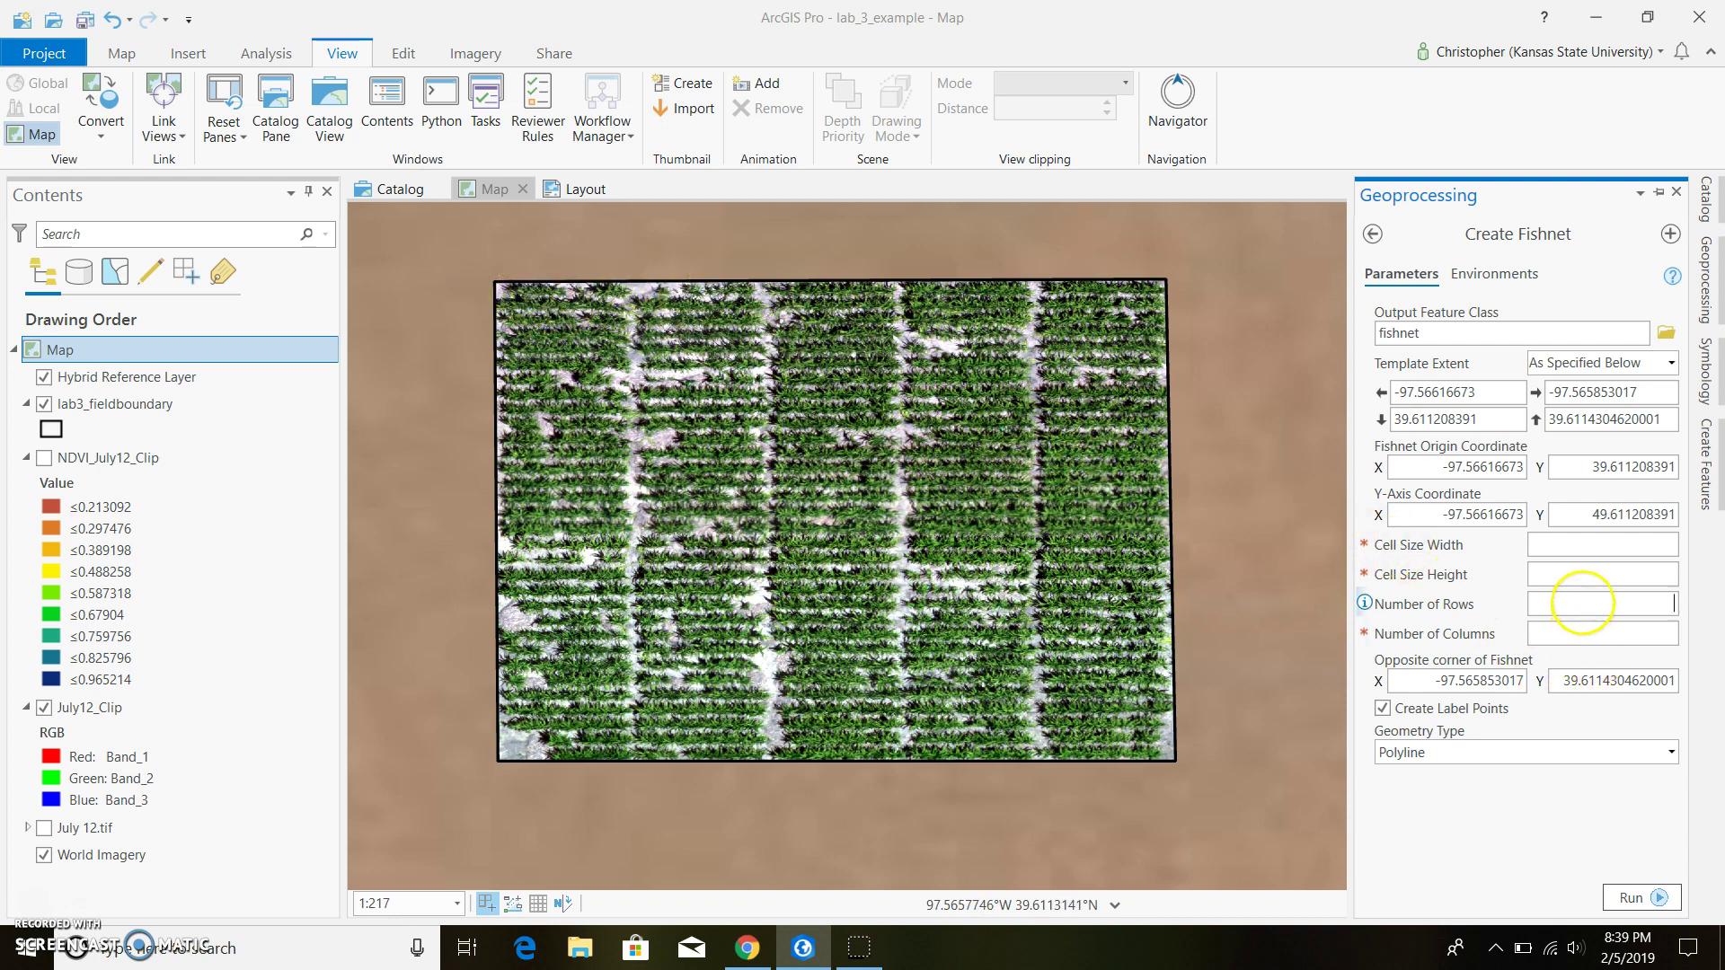
left_click(1637, 629)
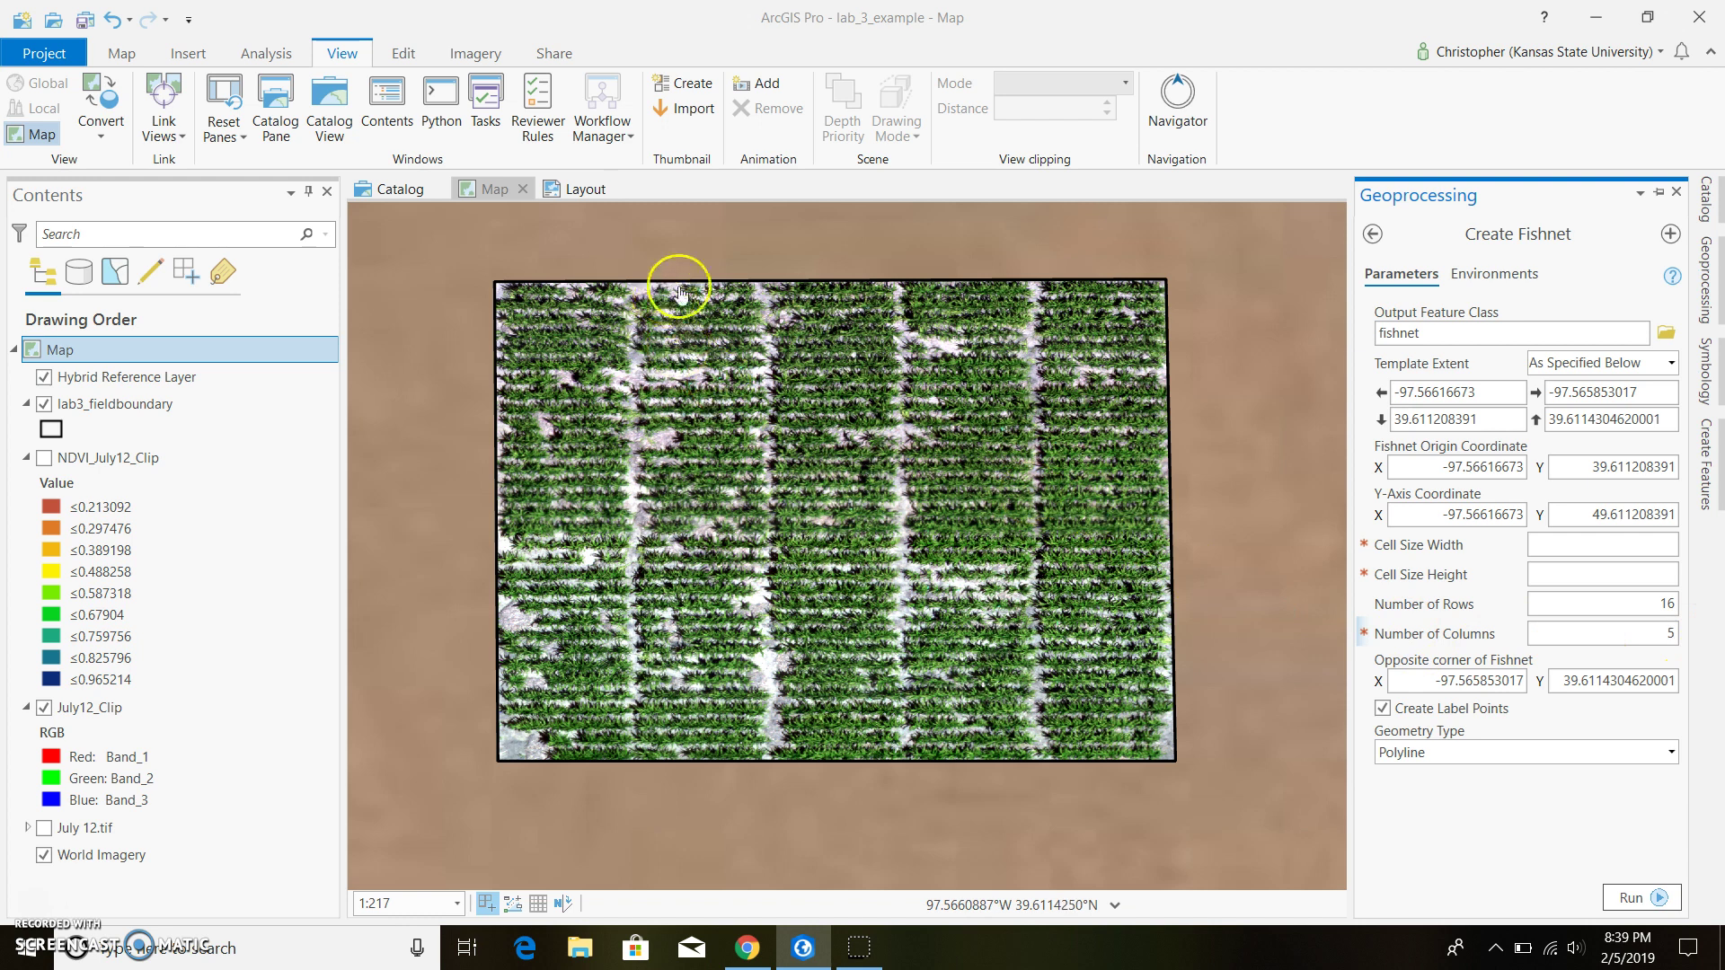
left_click(1674, 751)
left_click(1608, 805)
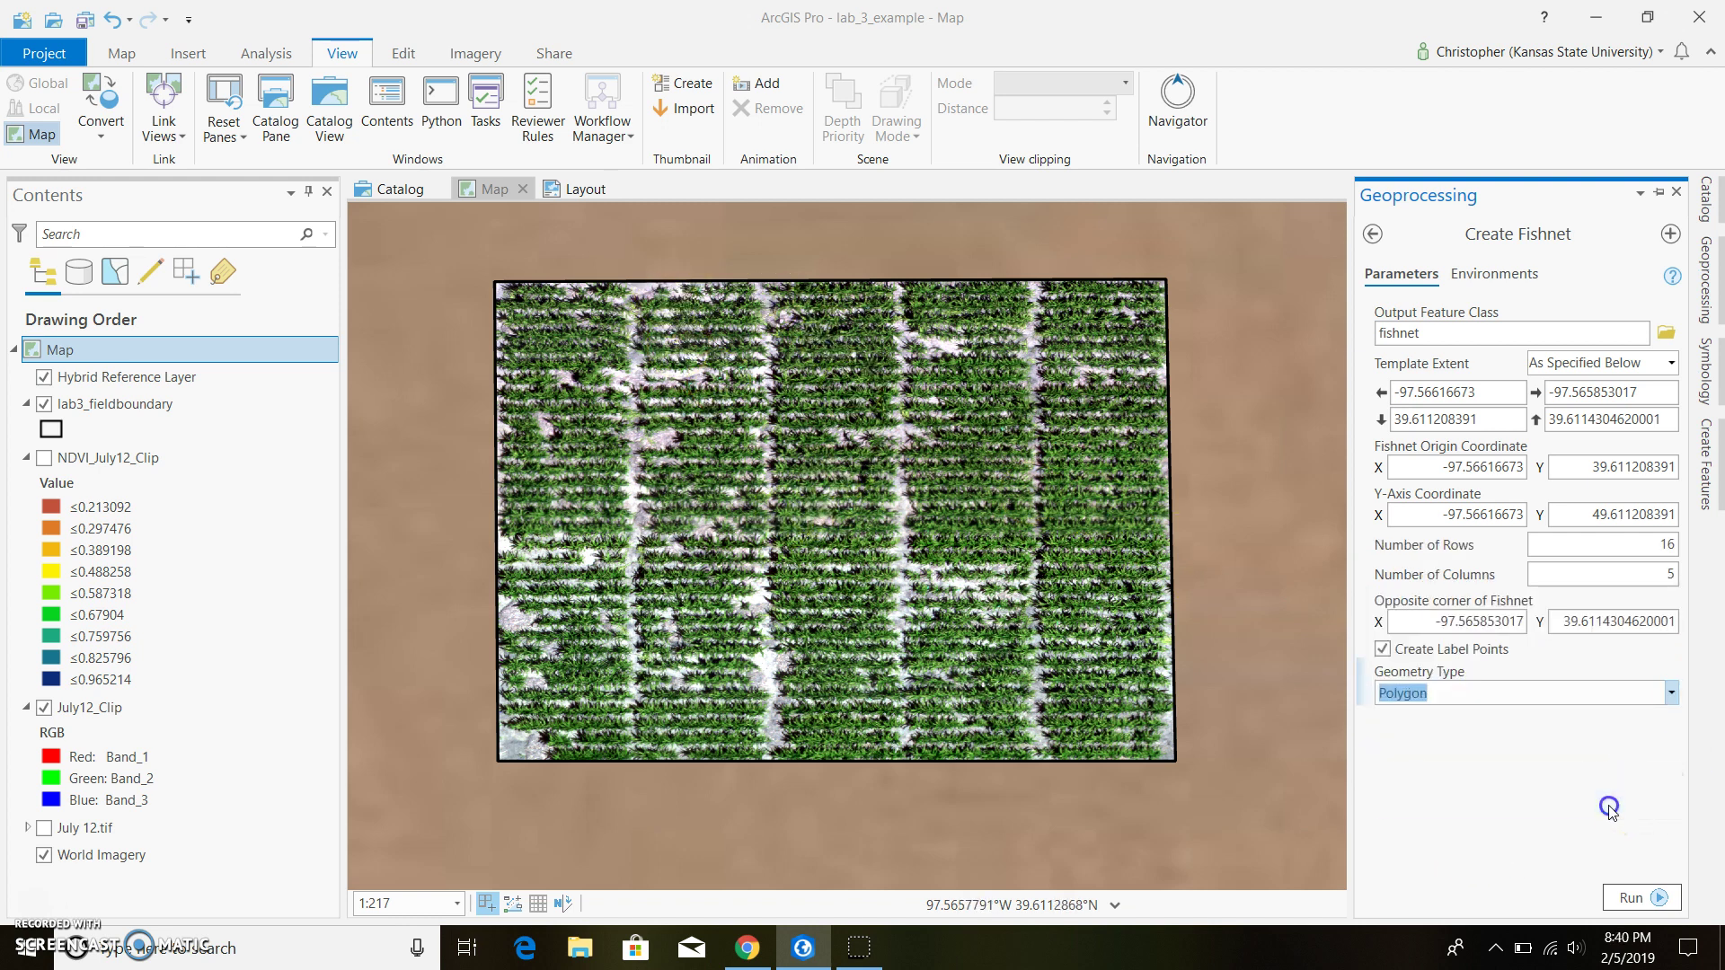
left_click(1638, 886)
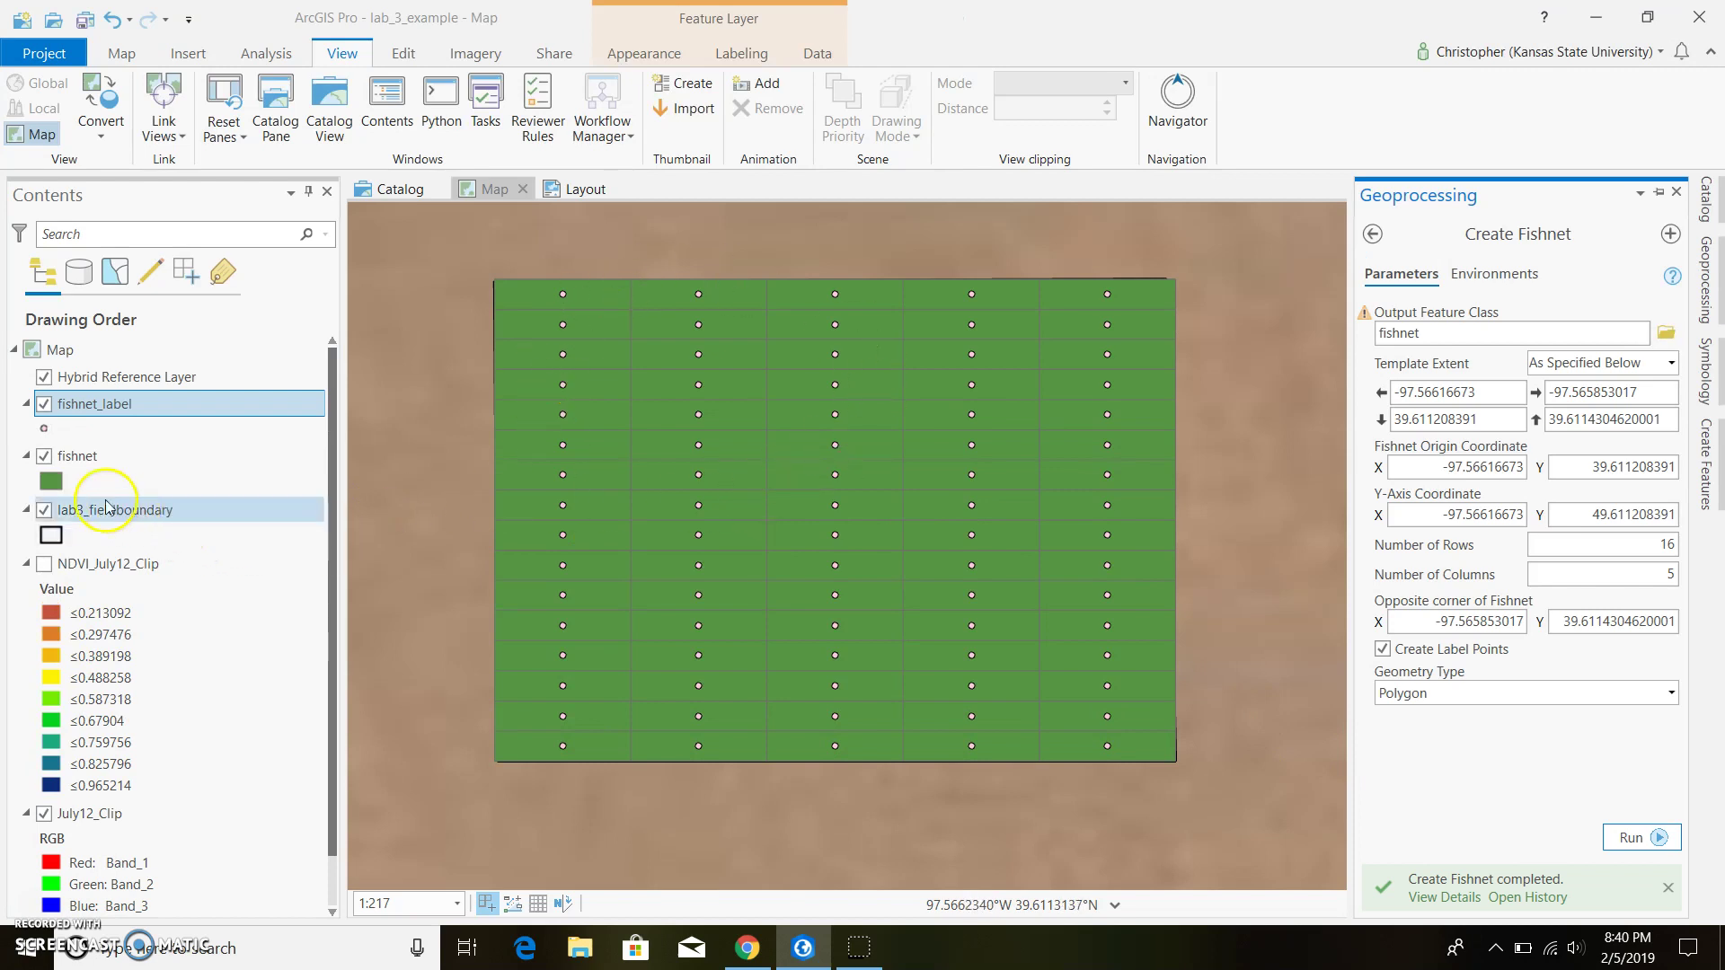
Give the fishnet the Black Outline symbol and hide fishnet_label, zooming to check the grid.
left_click(52, 482)
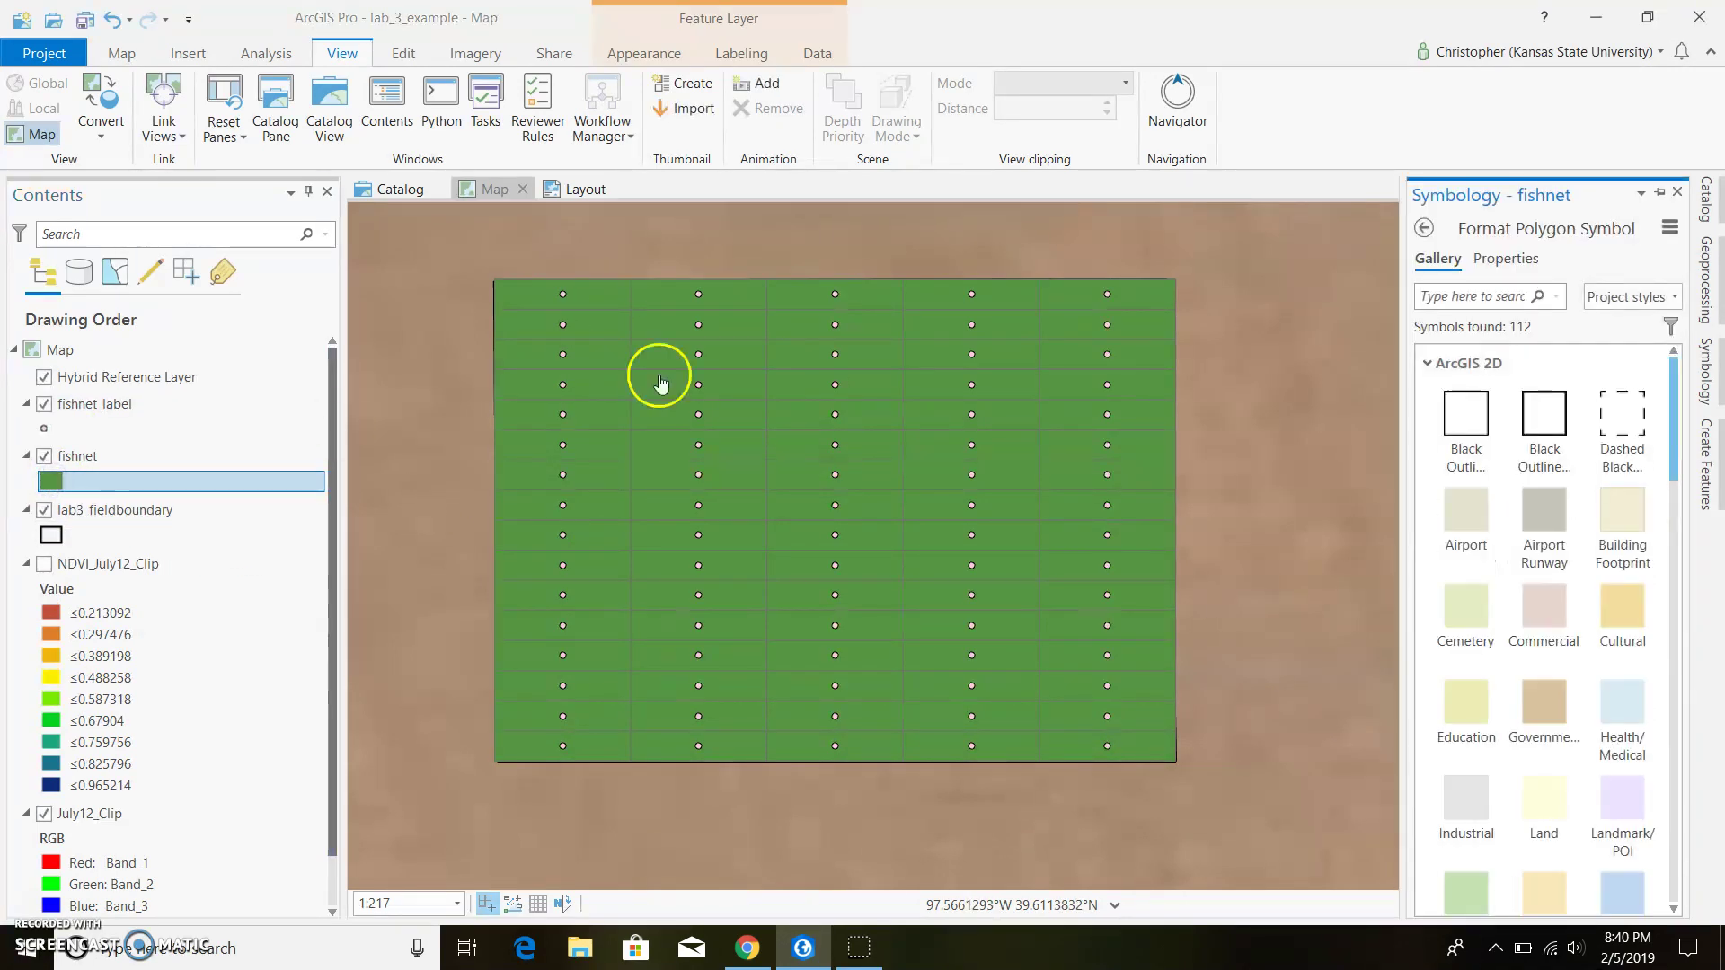
left_click(1546, 422)
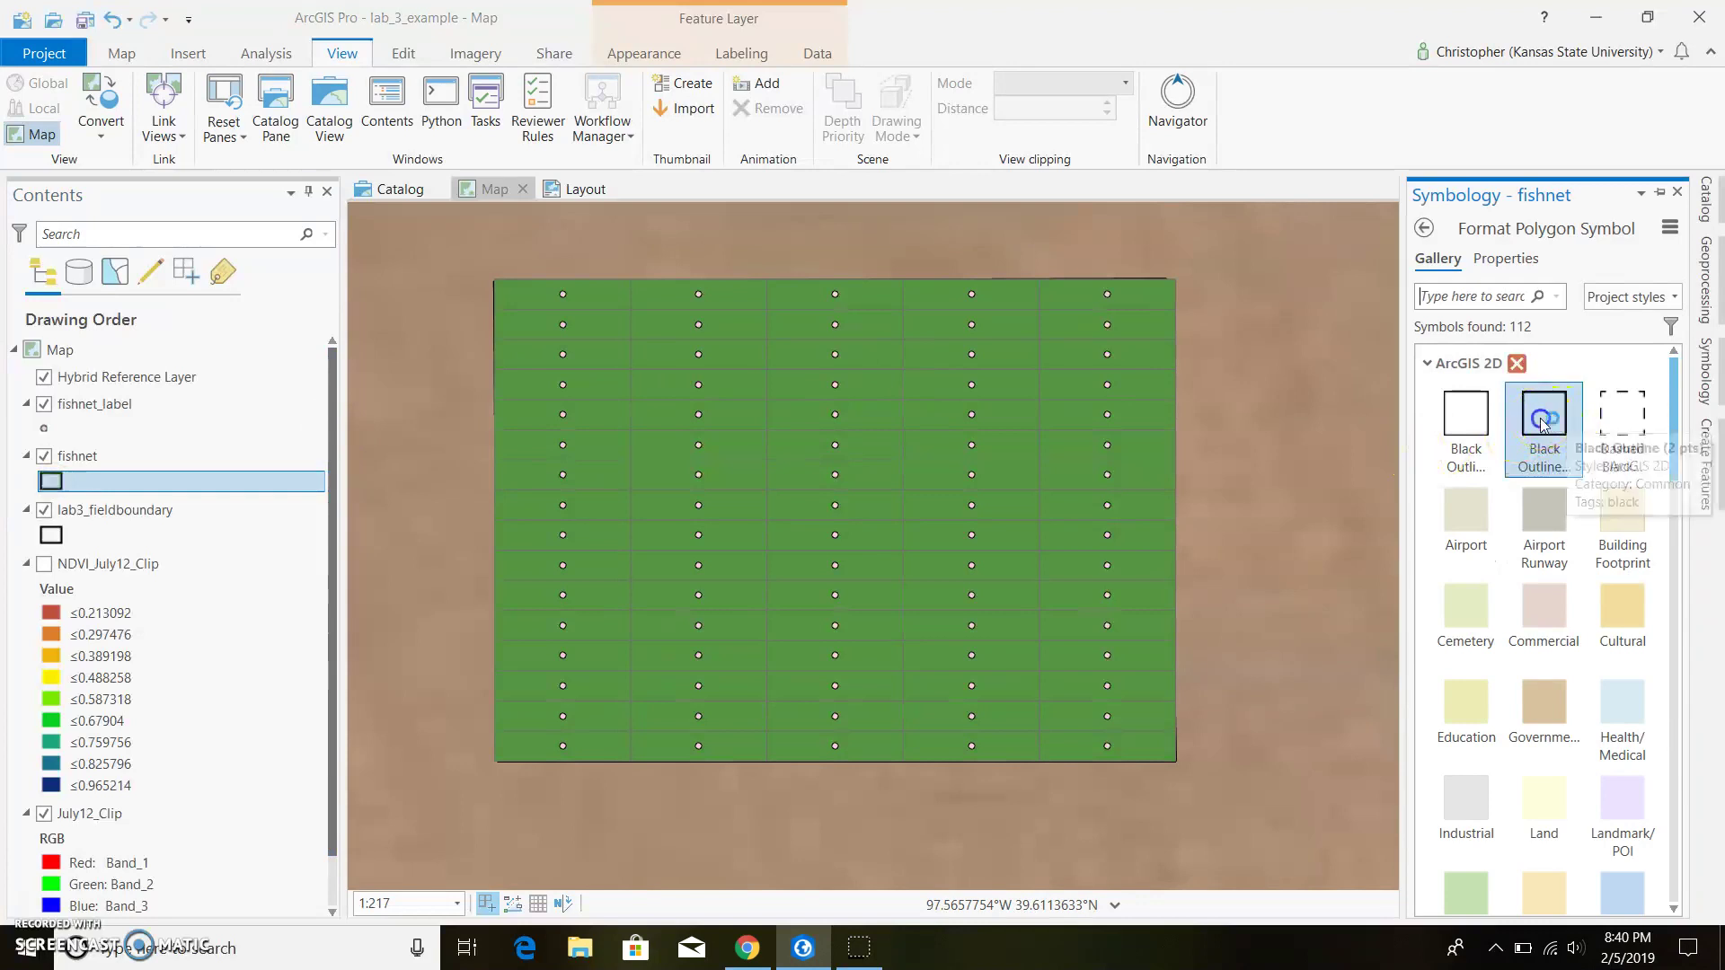
left_click(44, 404)
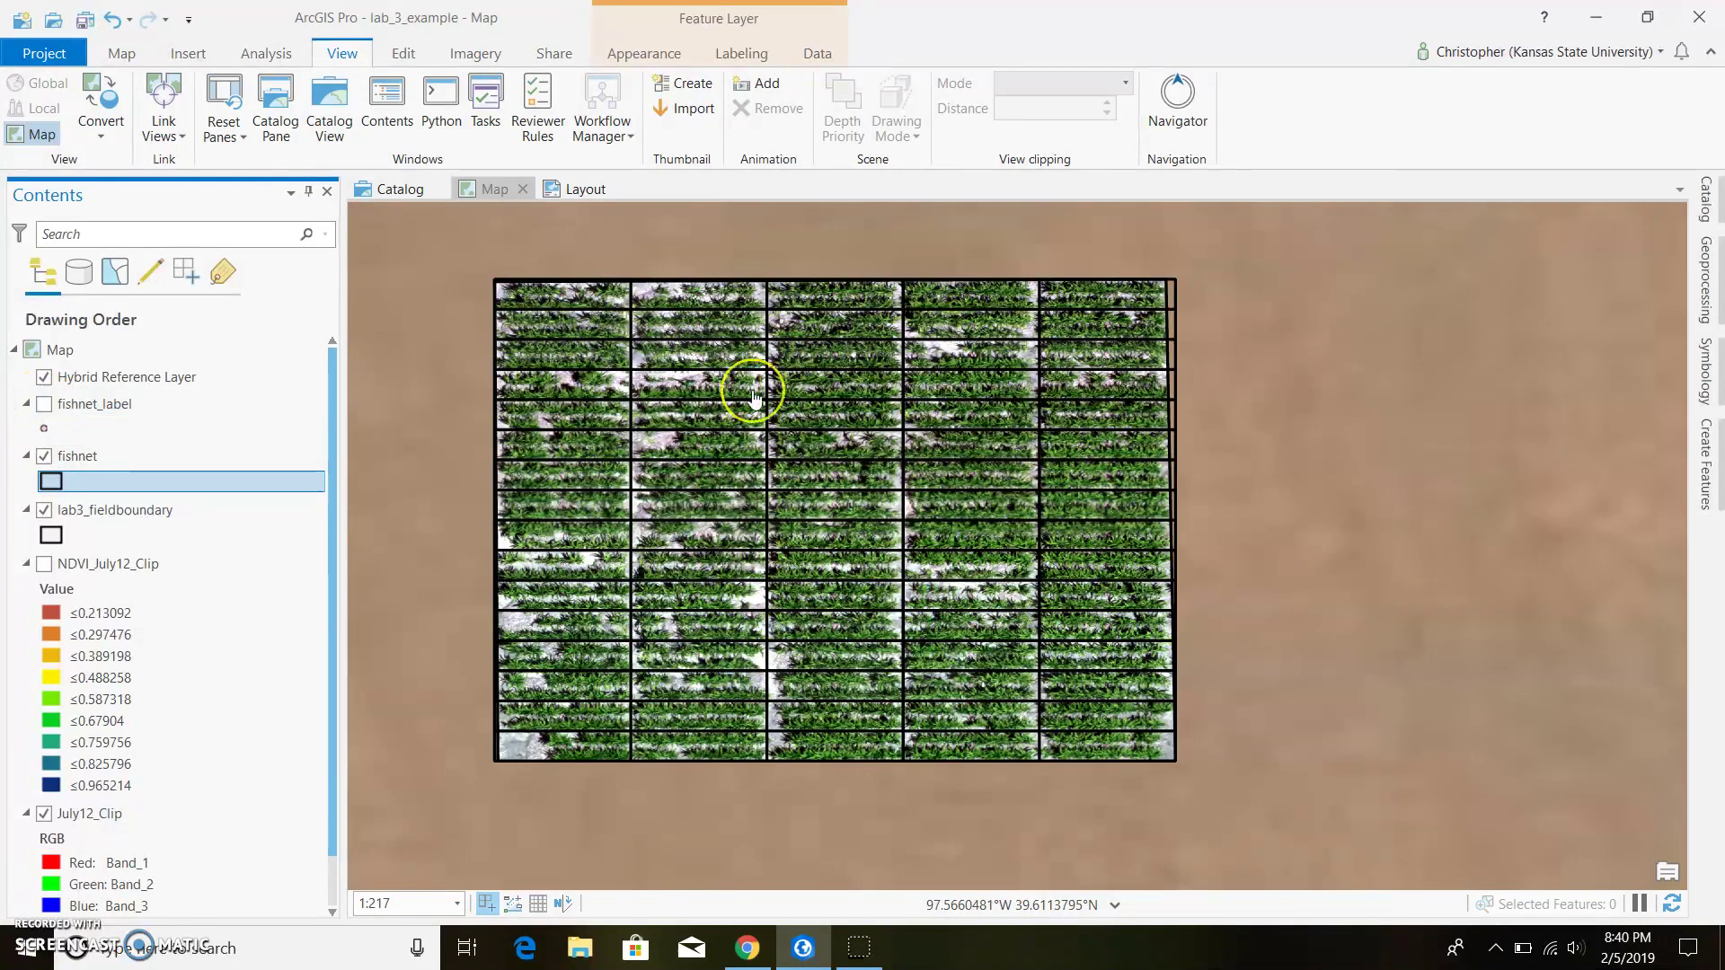
scroll(750, 384, "up", 3)
scroll(983, 446, "up", 1)
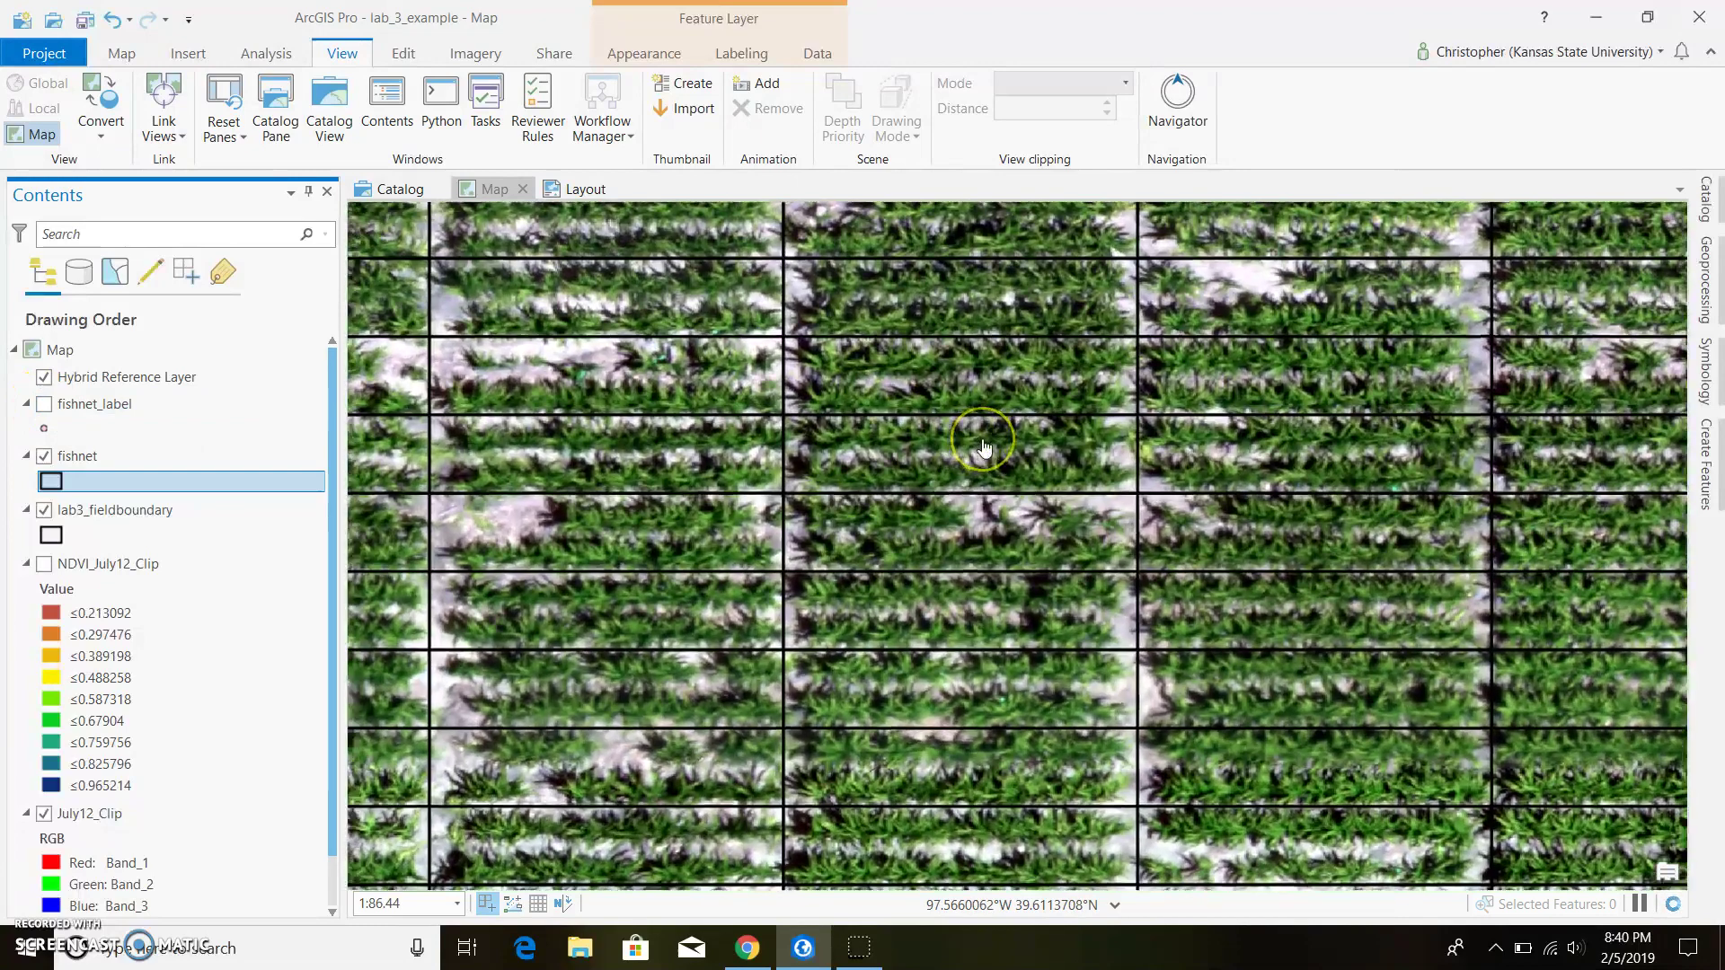
scroll(988, 440, "down", 4)
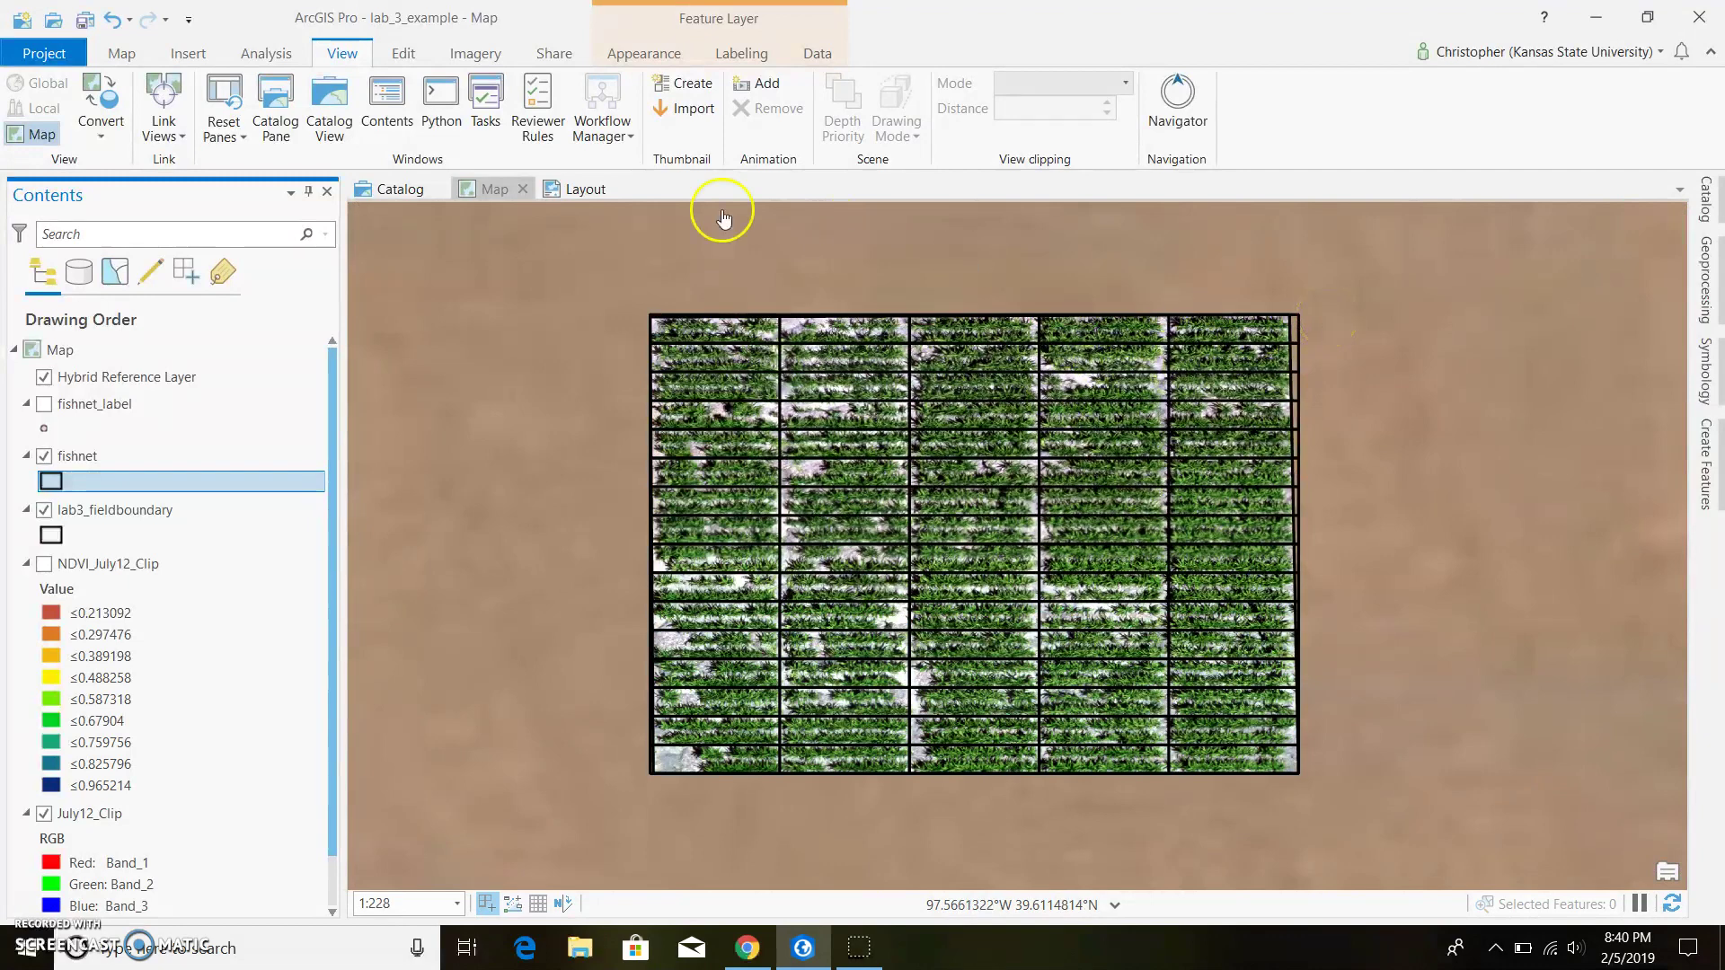
scroll(1309, 332, "up", 2)
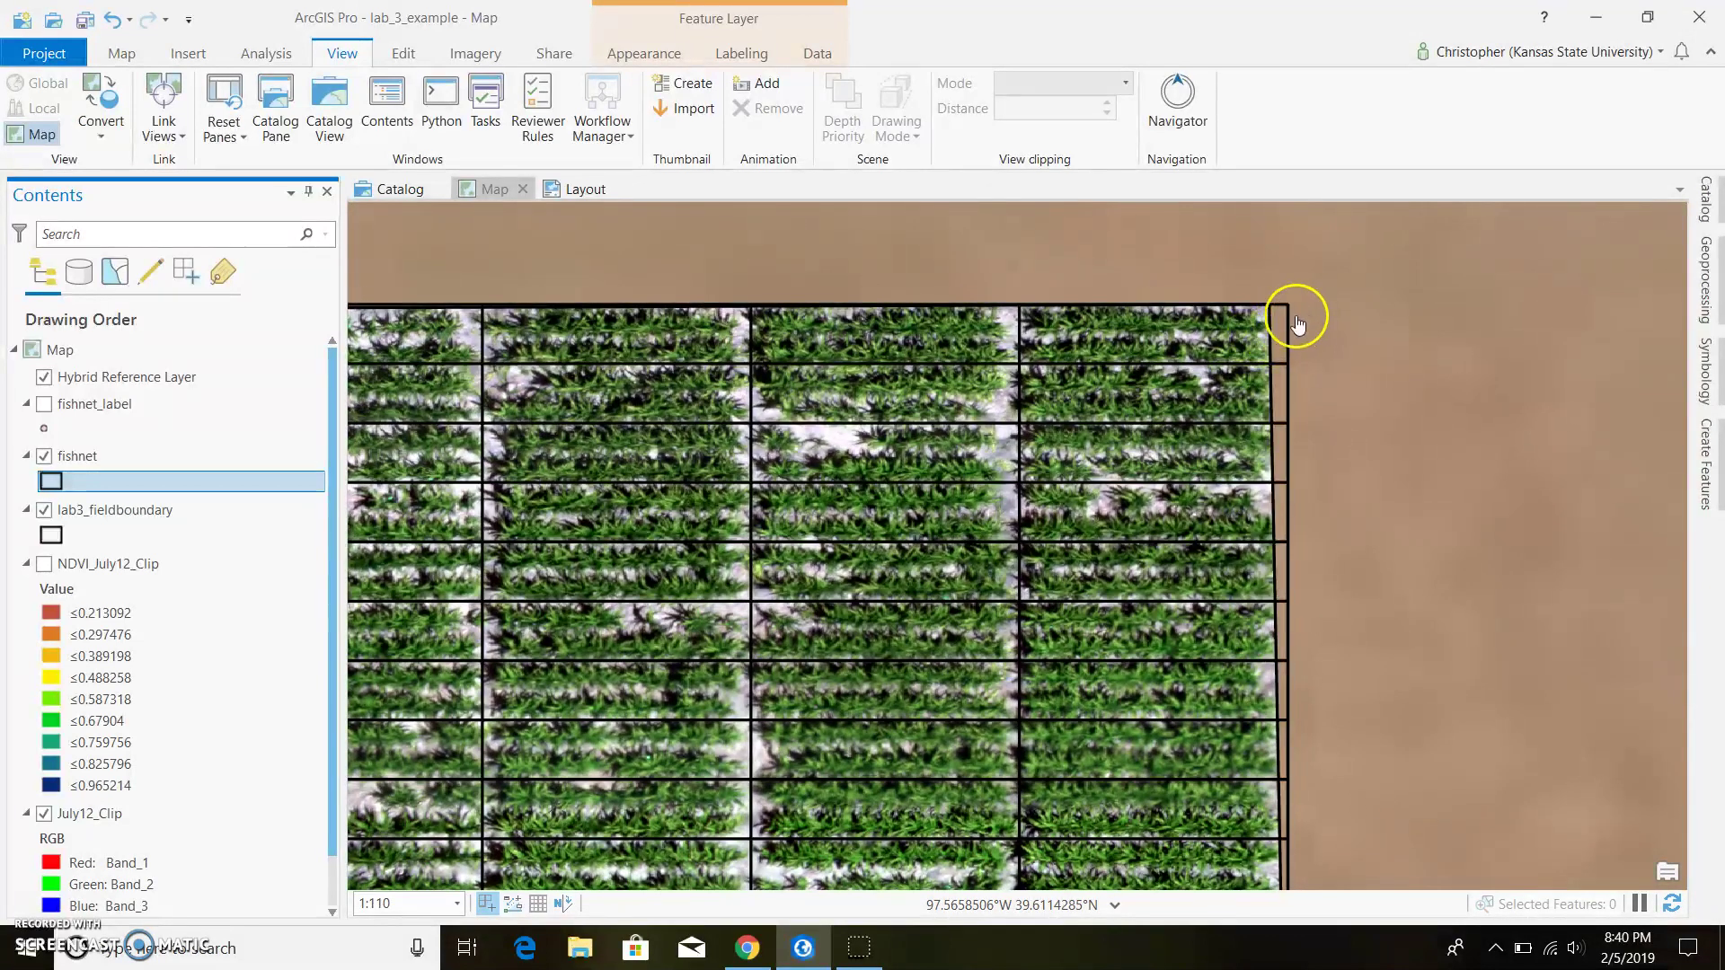
scroll(1042, 388, "down", 1)
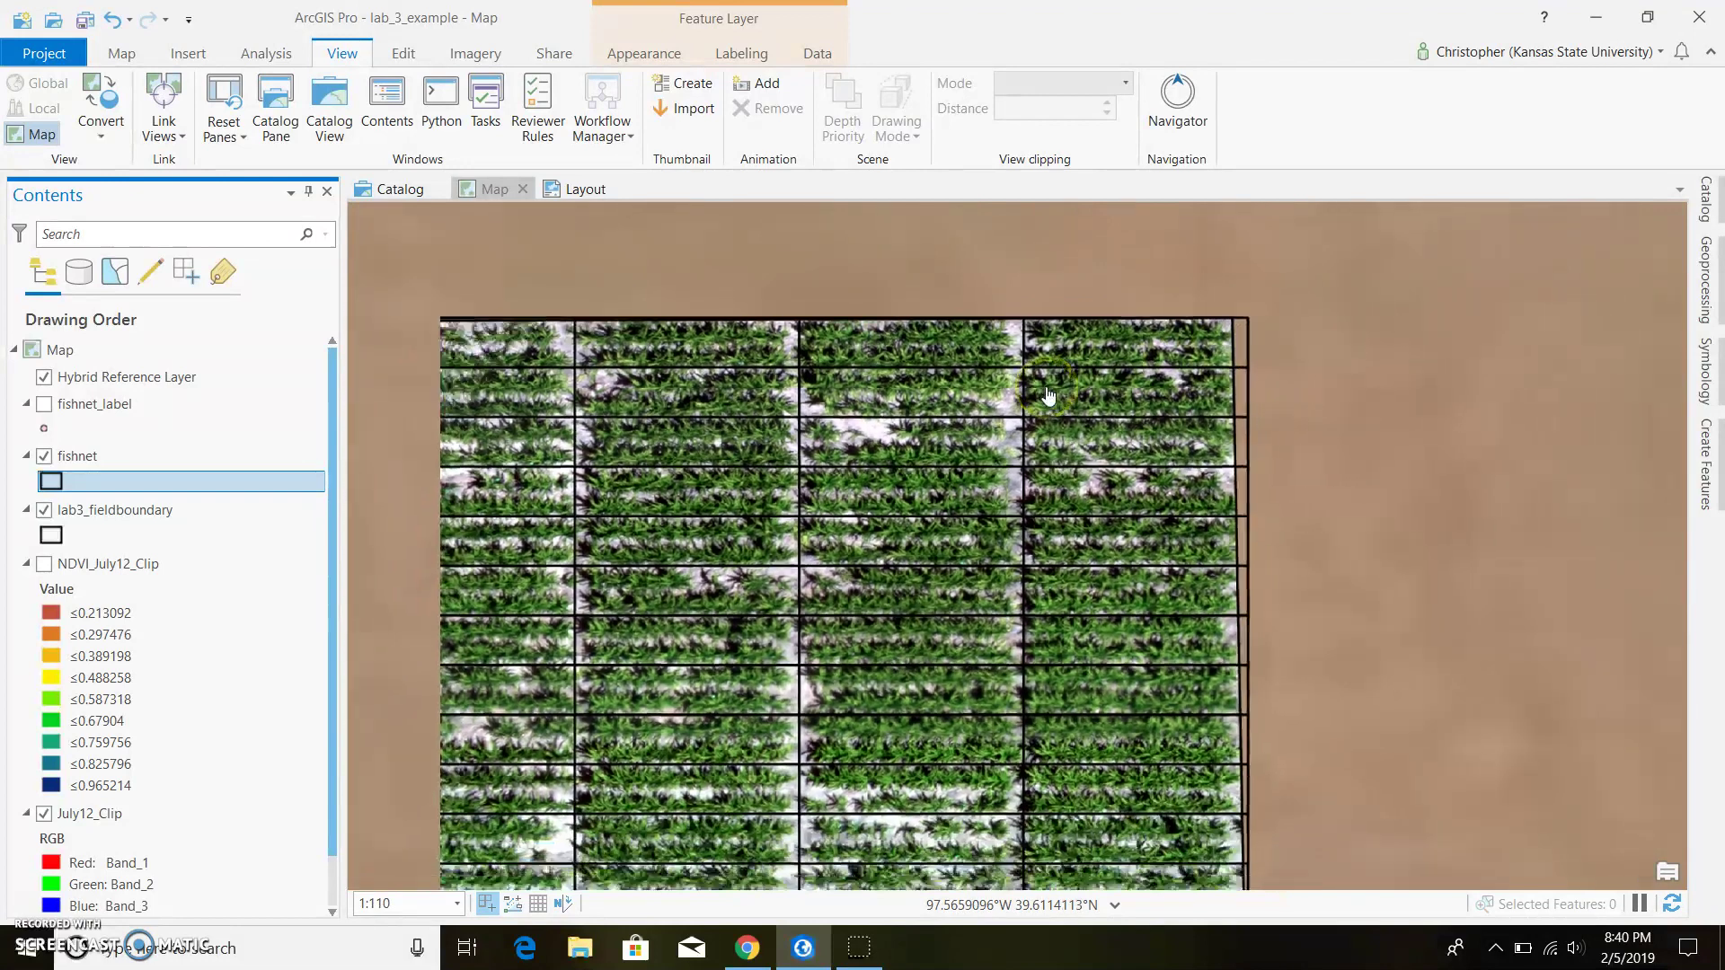
scroll(1046, 396, "down", 3)
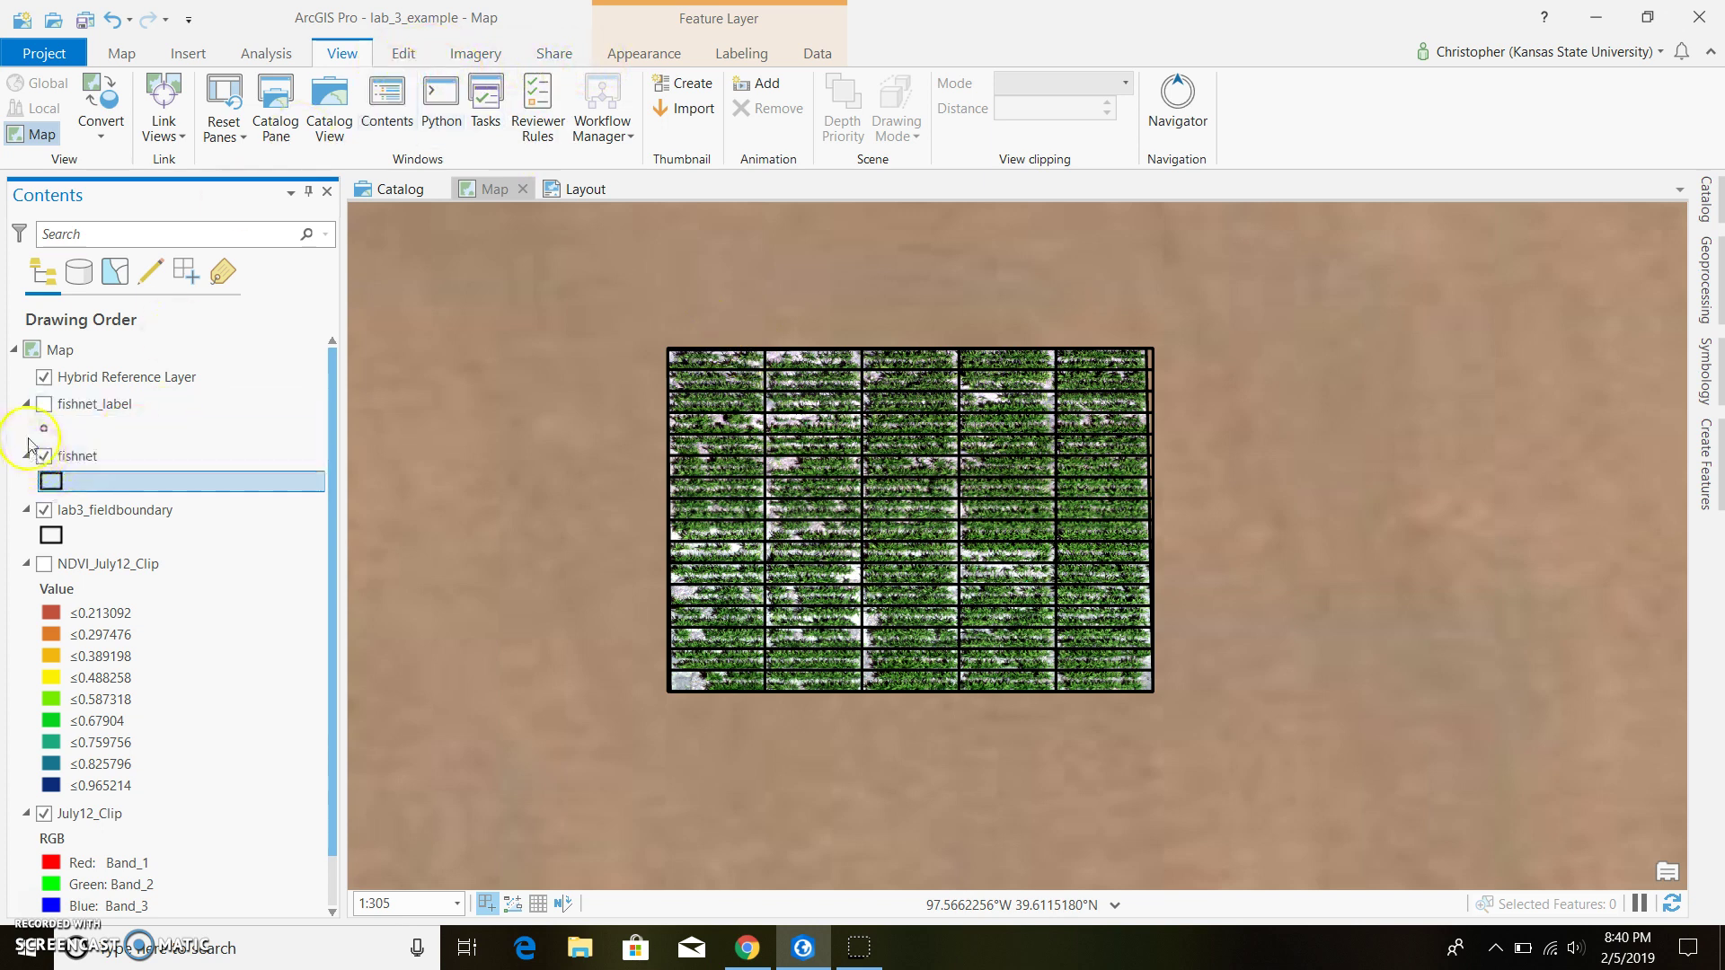
Hide lab3_fieldboundary, open Modify Features, try Move on the selected fishnet, then clear the selection.
left_click(43, 512)
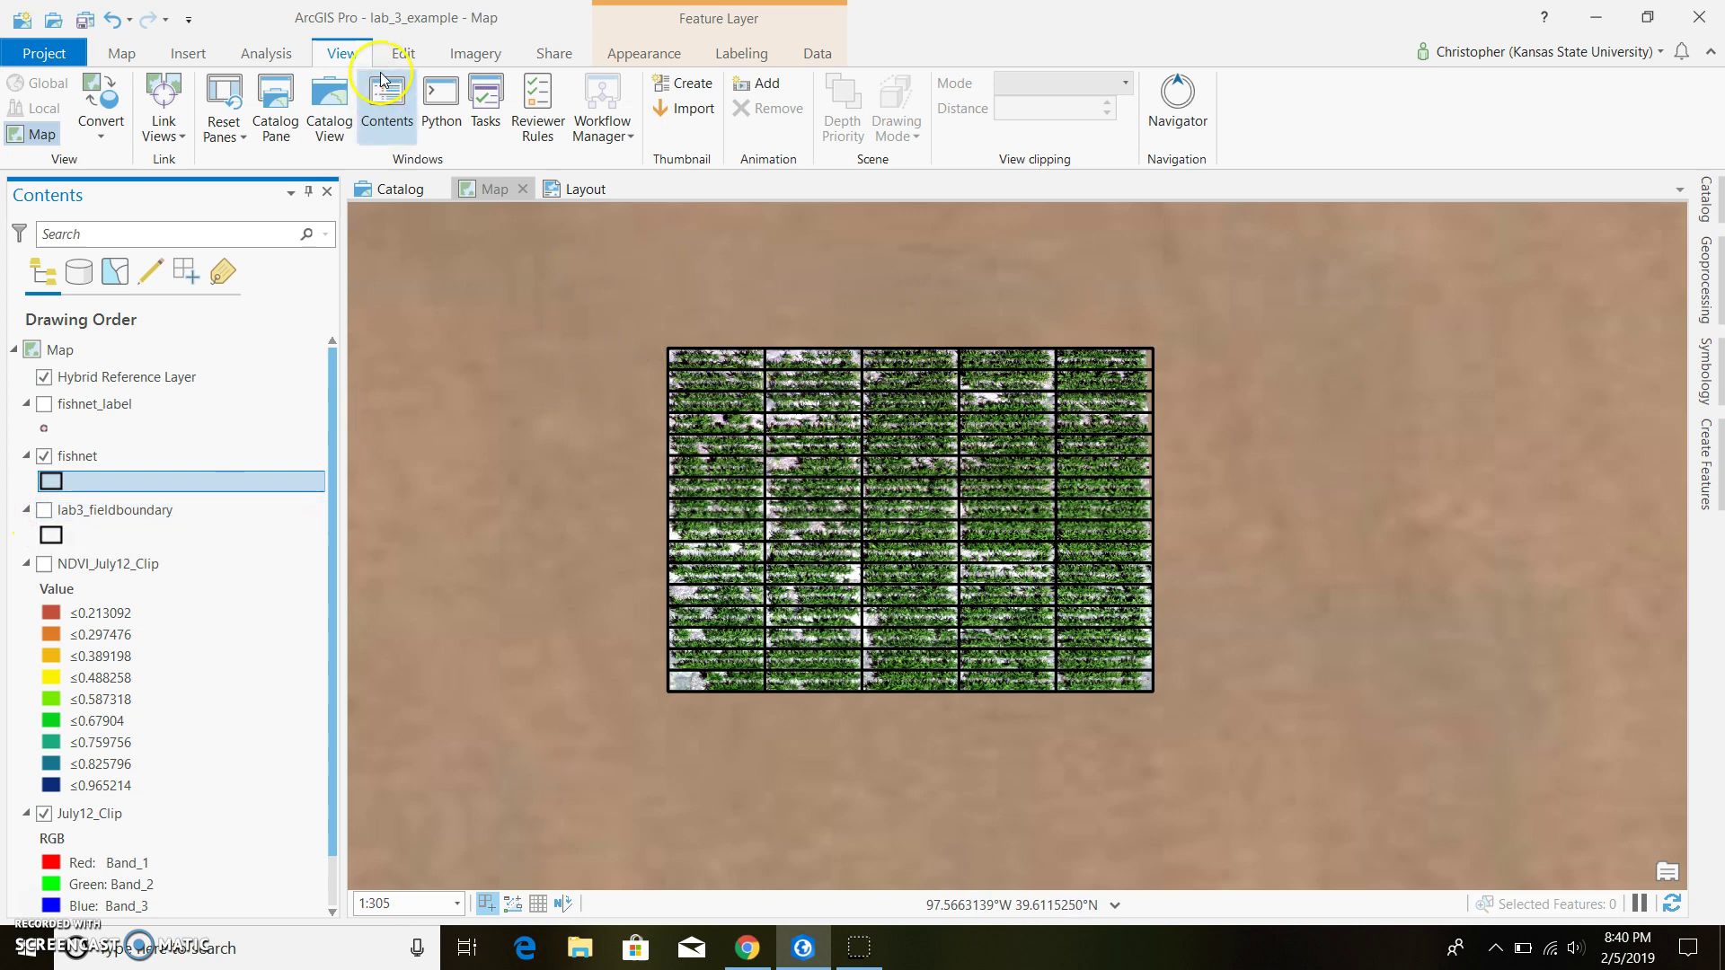
left_click(405, 54)
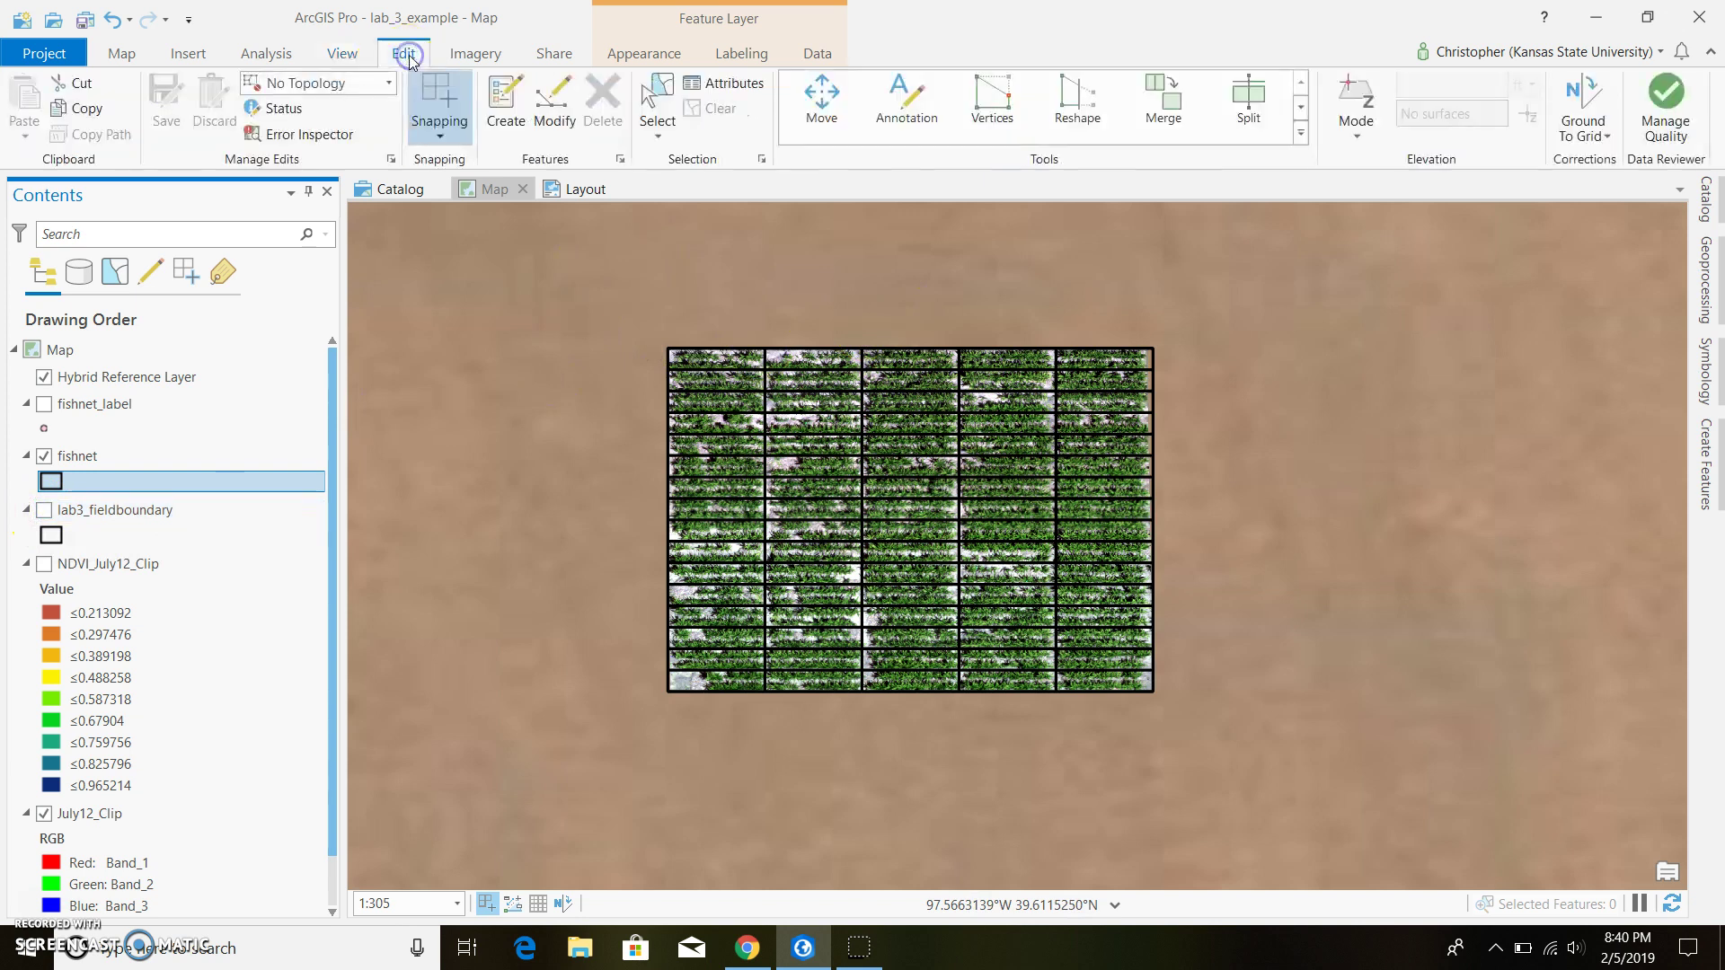
left_click(554, 104)
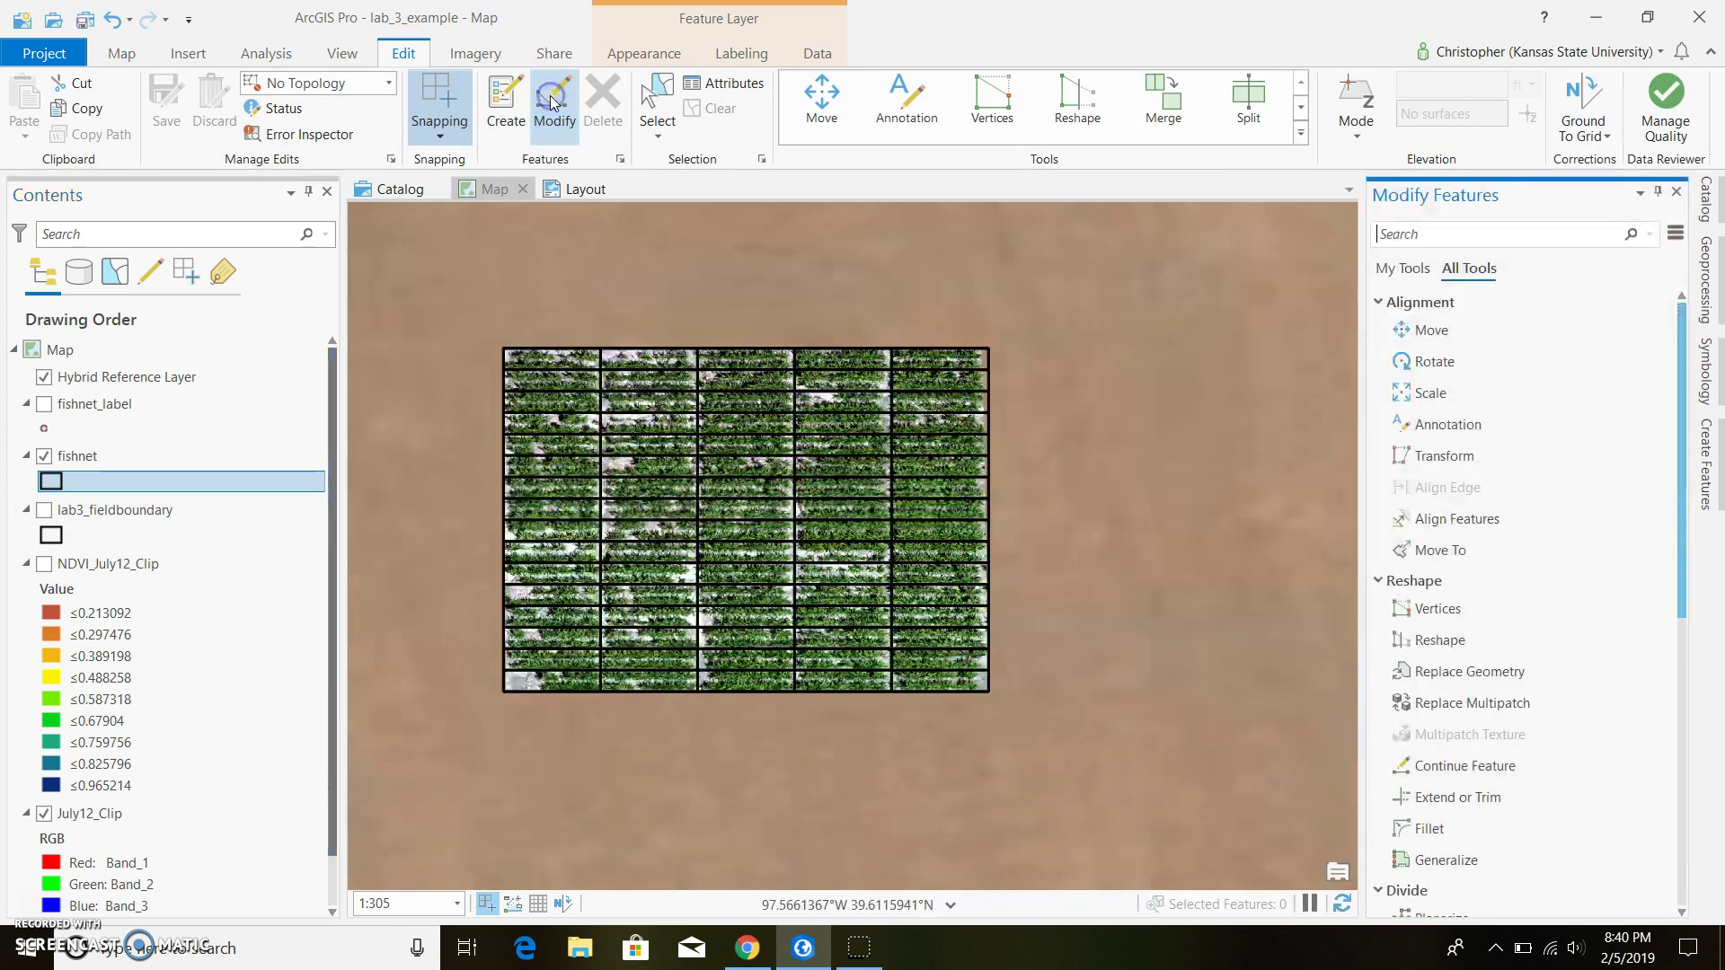
left_click(1432, 330)
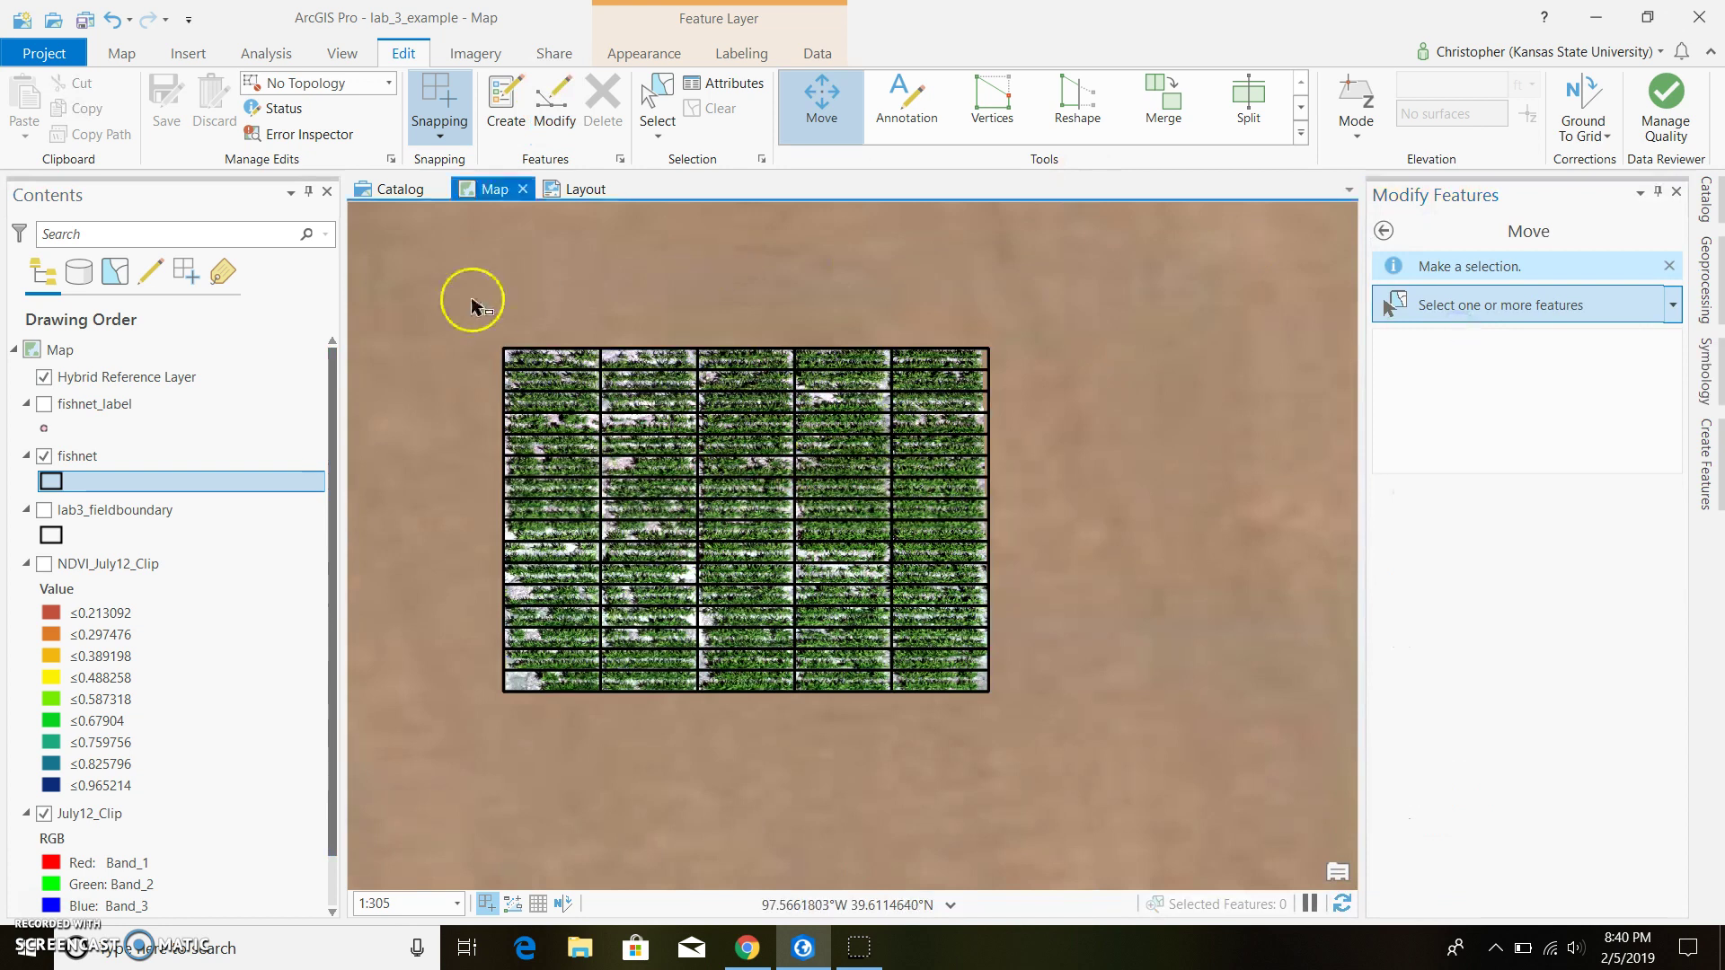
left_click_drag(438, 311, 1068, 751)
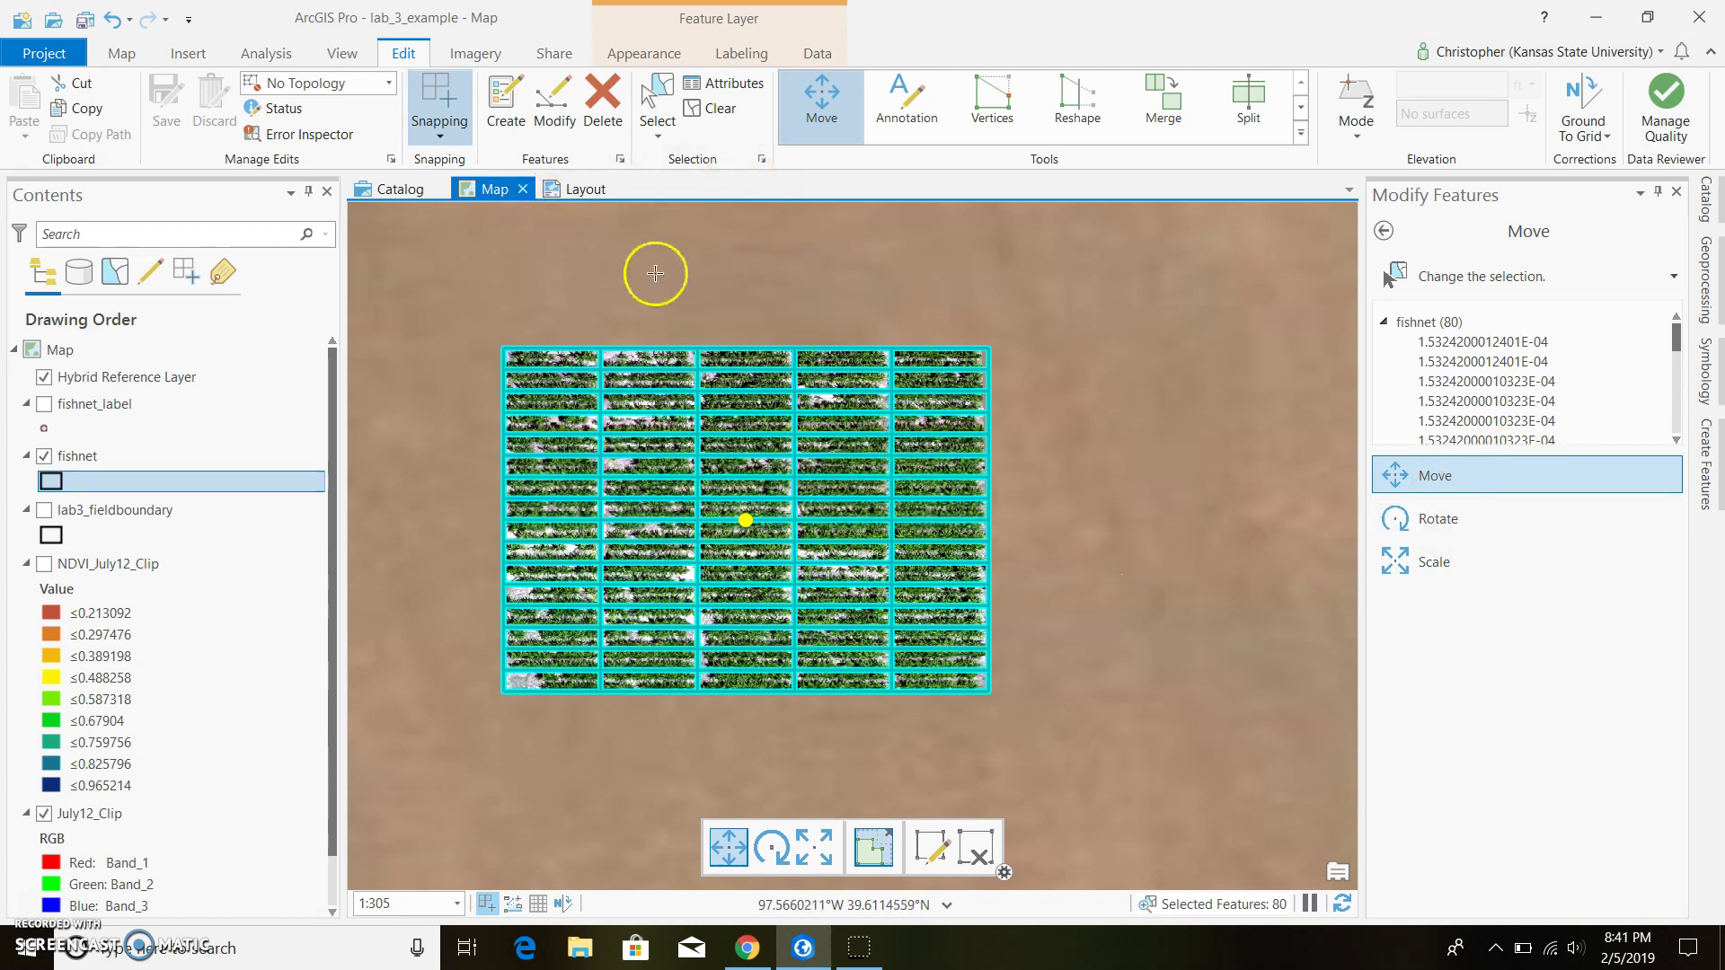
left_click(1385, 231)
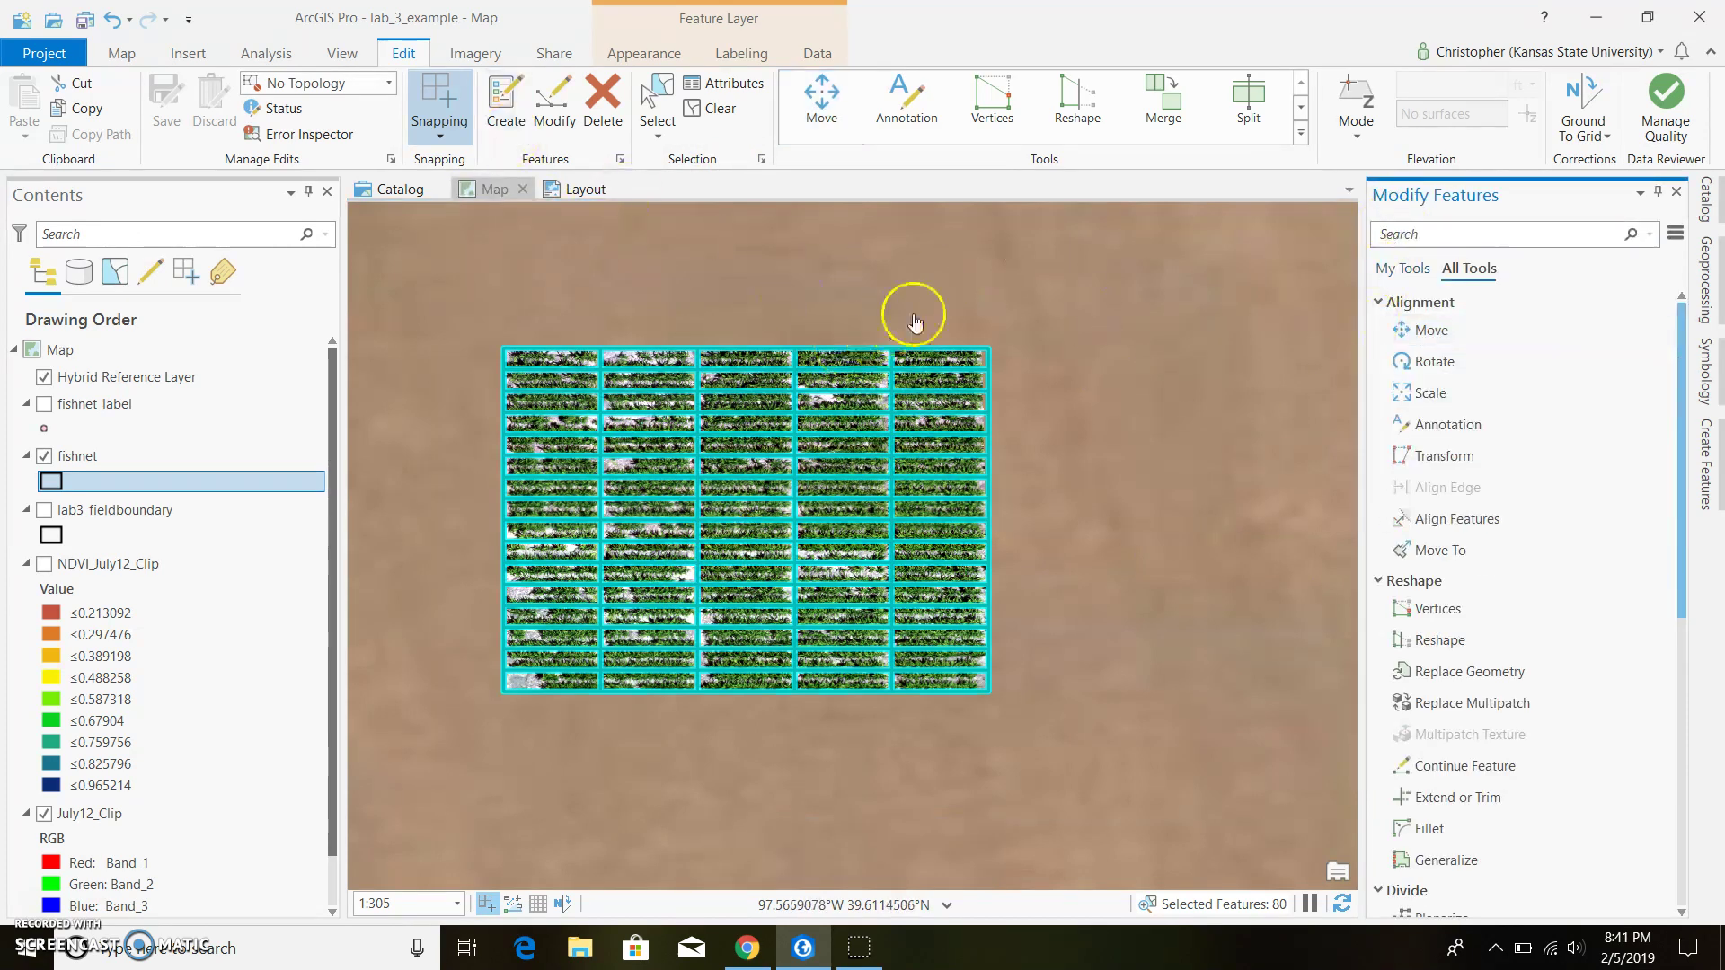
left_click(719, 109)
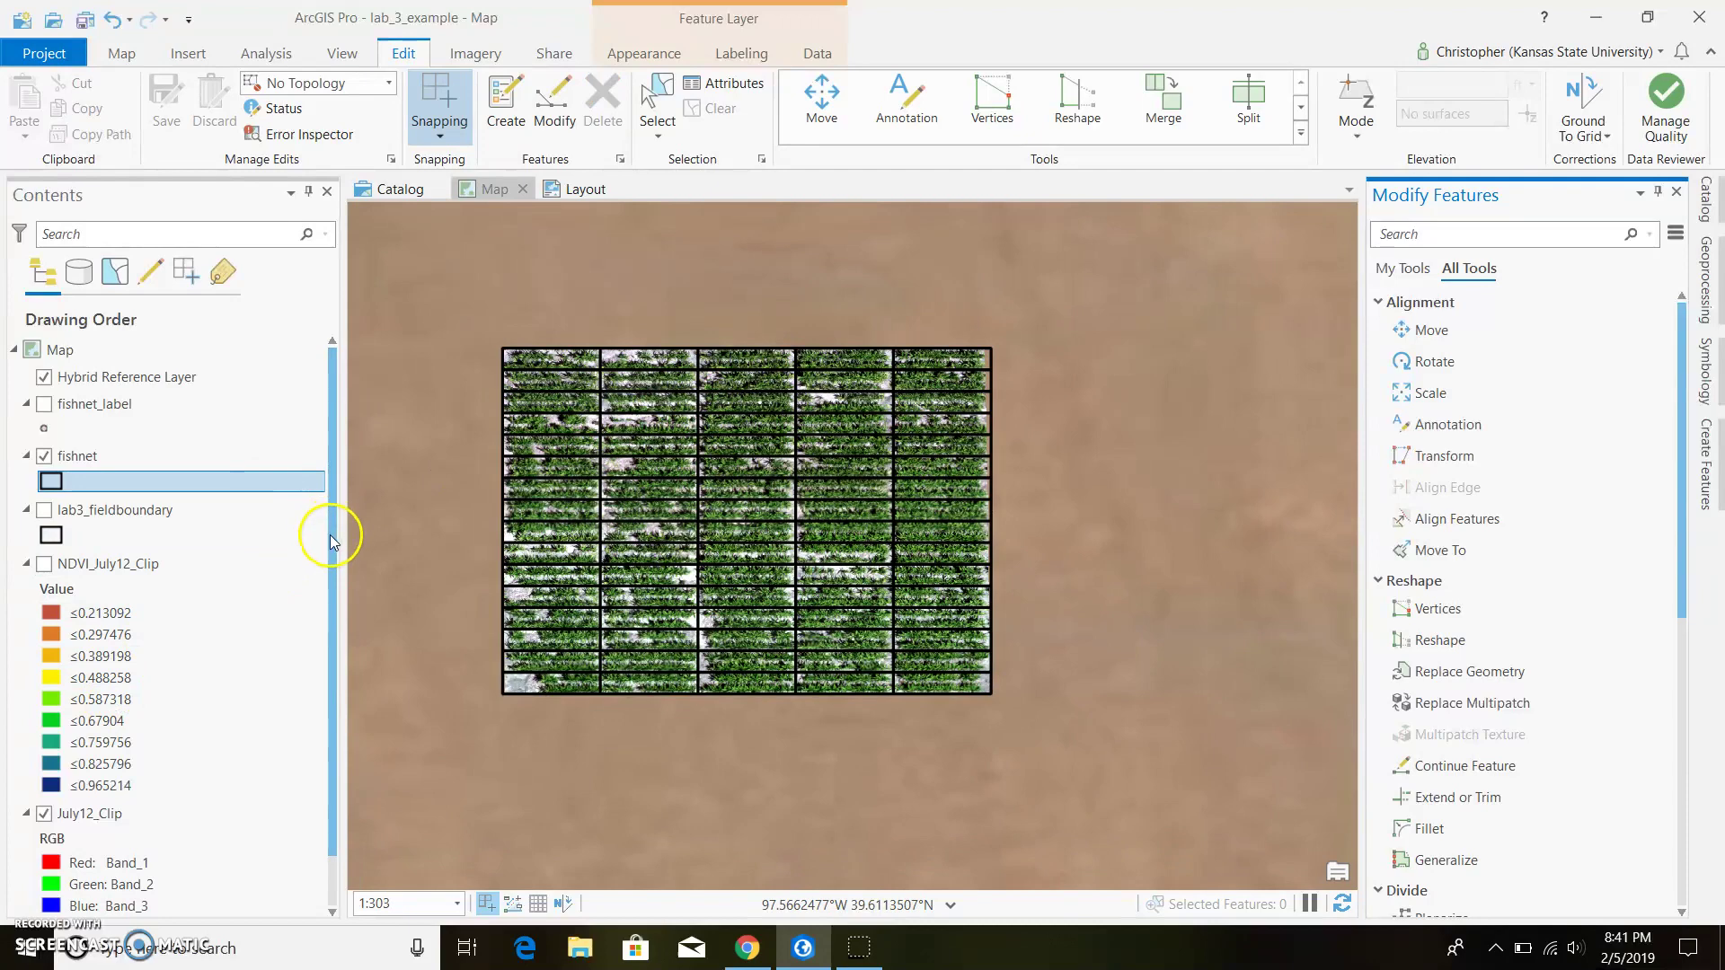
Turn on NDVI_July12_Clip and toggle it off and on while zoomed in to compare with July12_Clip.
scroll(331, 539, "down", 1)
left_click(45, 511)
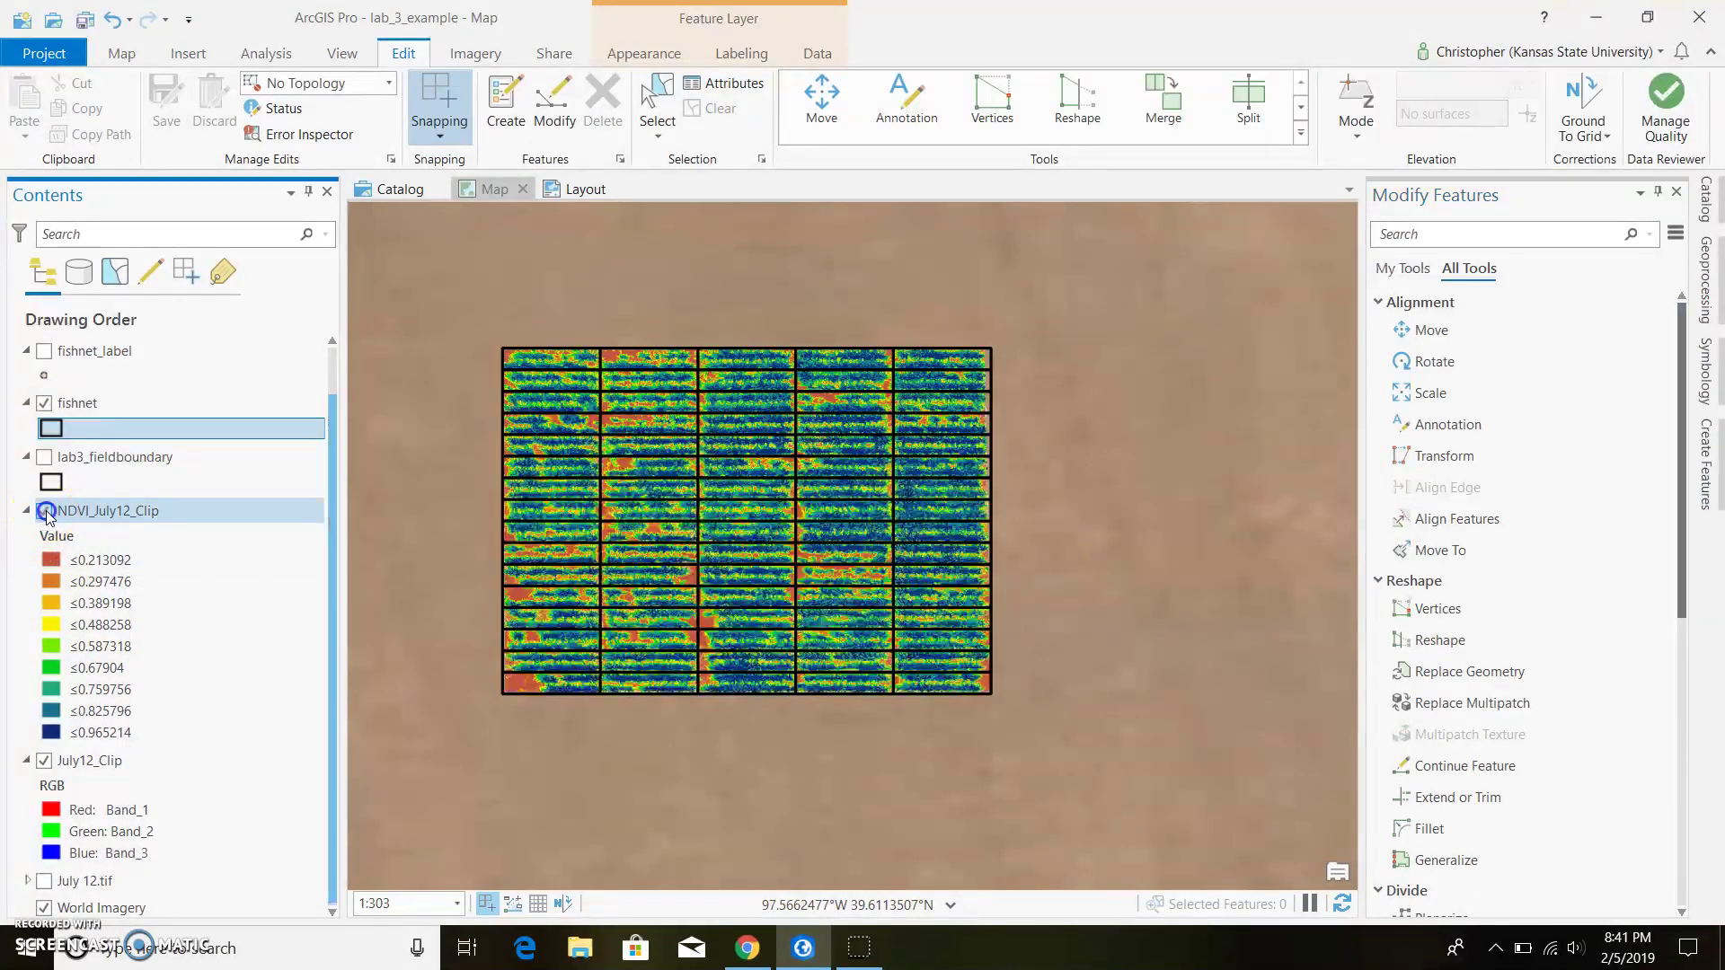
scroll(658, 482, "up", 3)
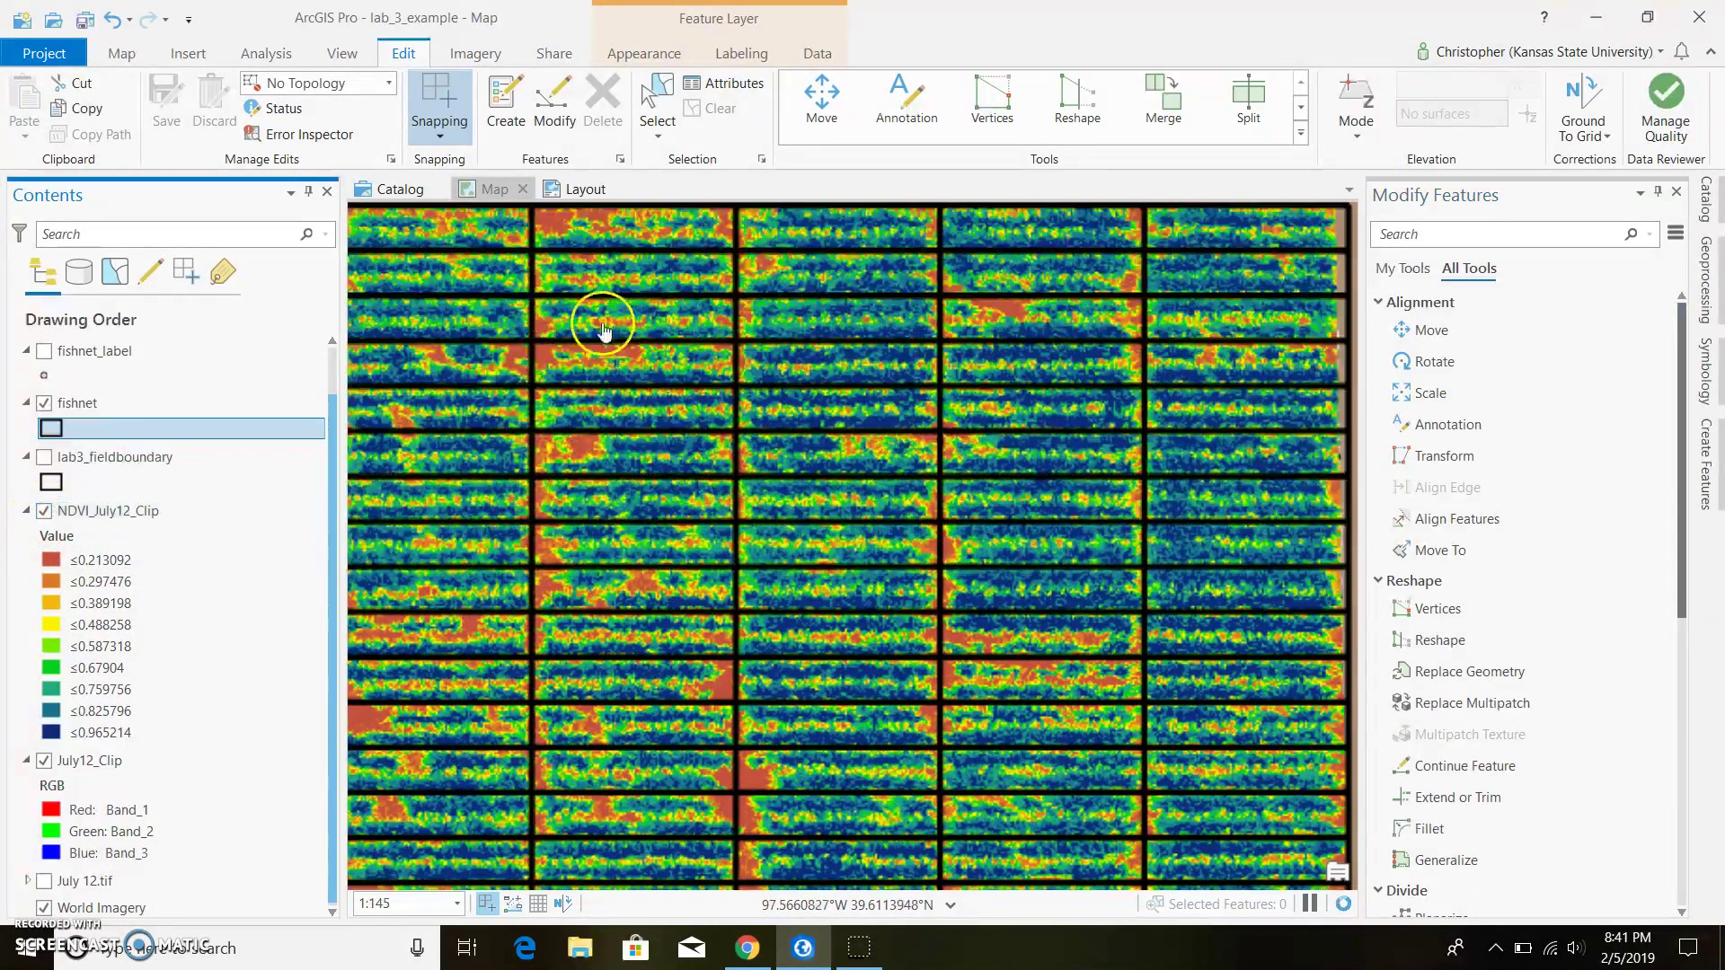
scroll(558, 339, "up", 4)
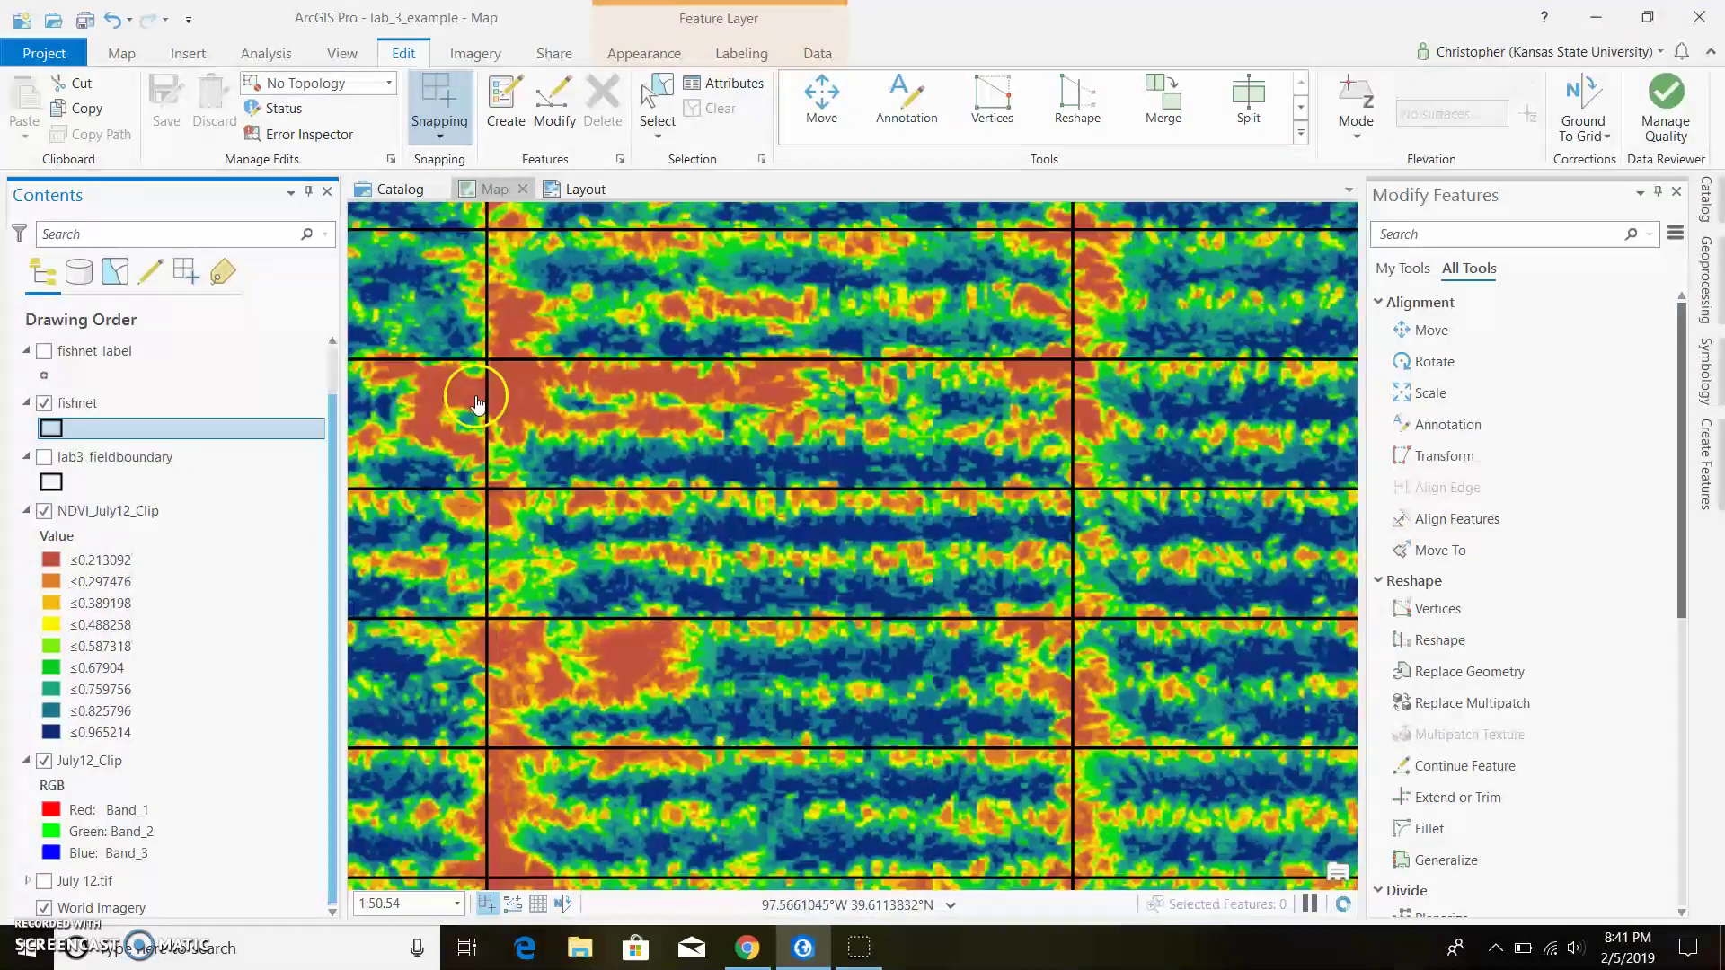
left_click(43, 512)
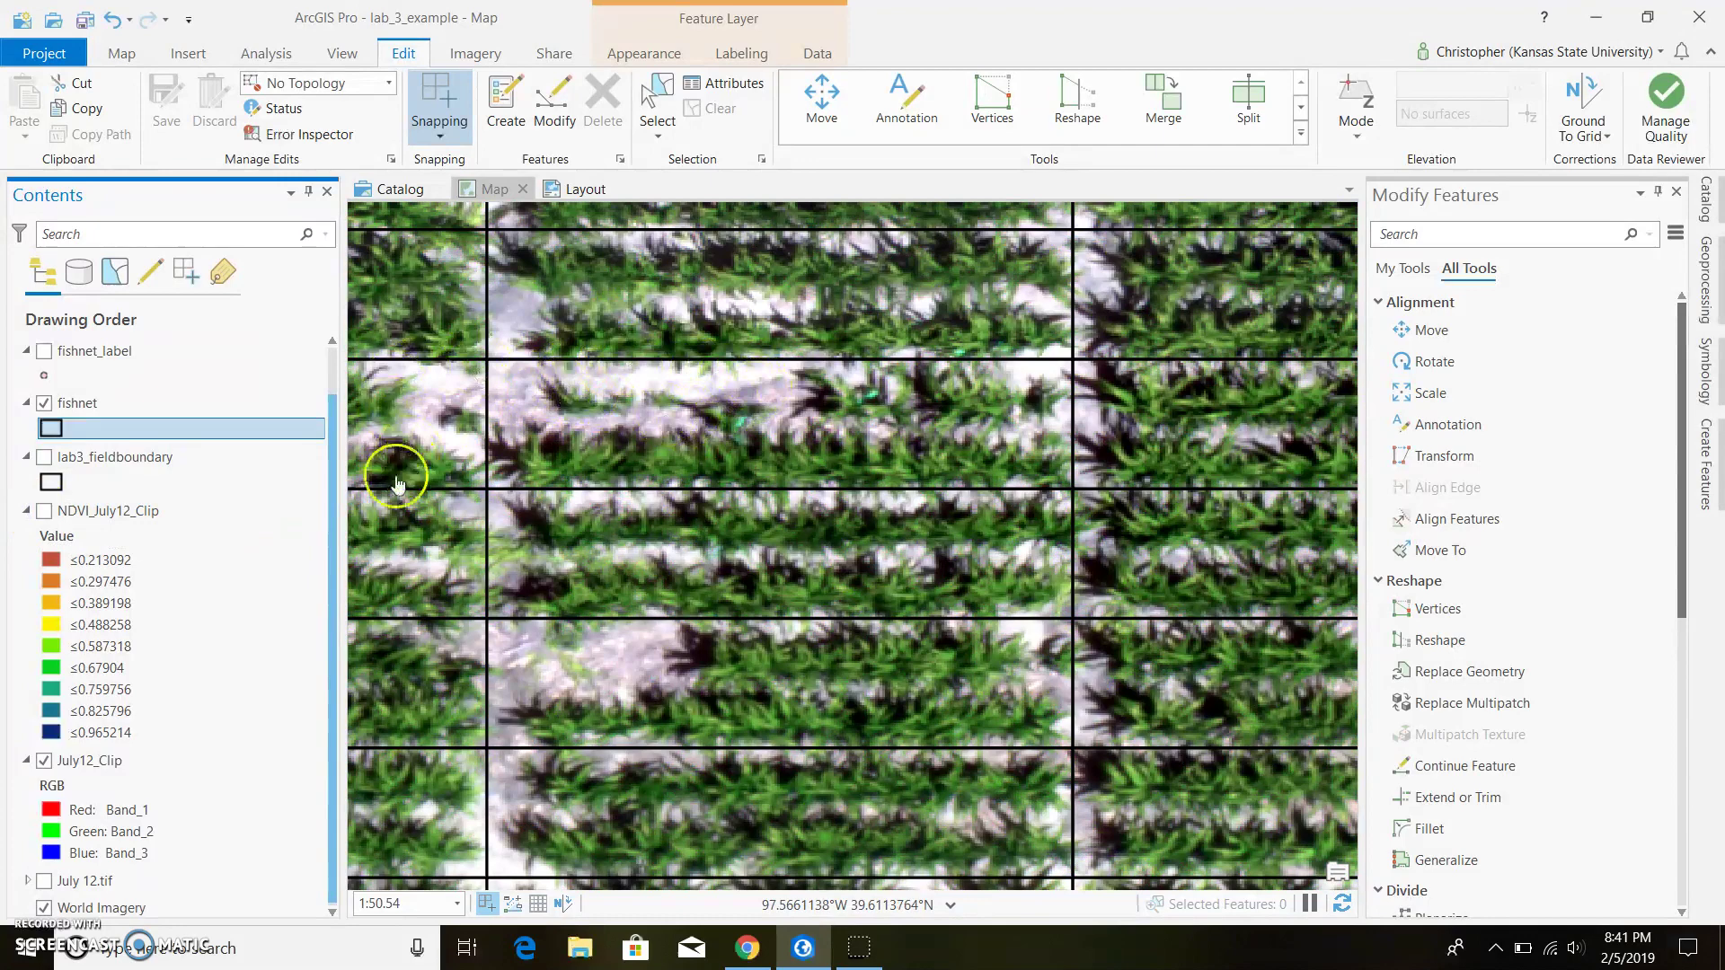
left_click(43, 512)
scroll(753, 416, "down", 5)
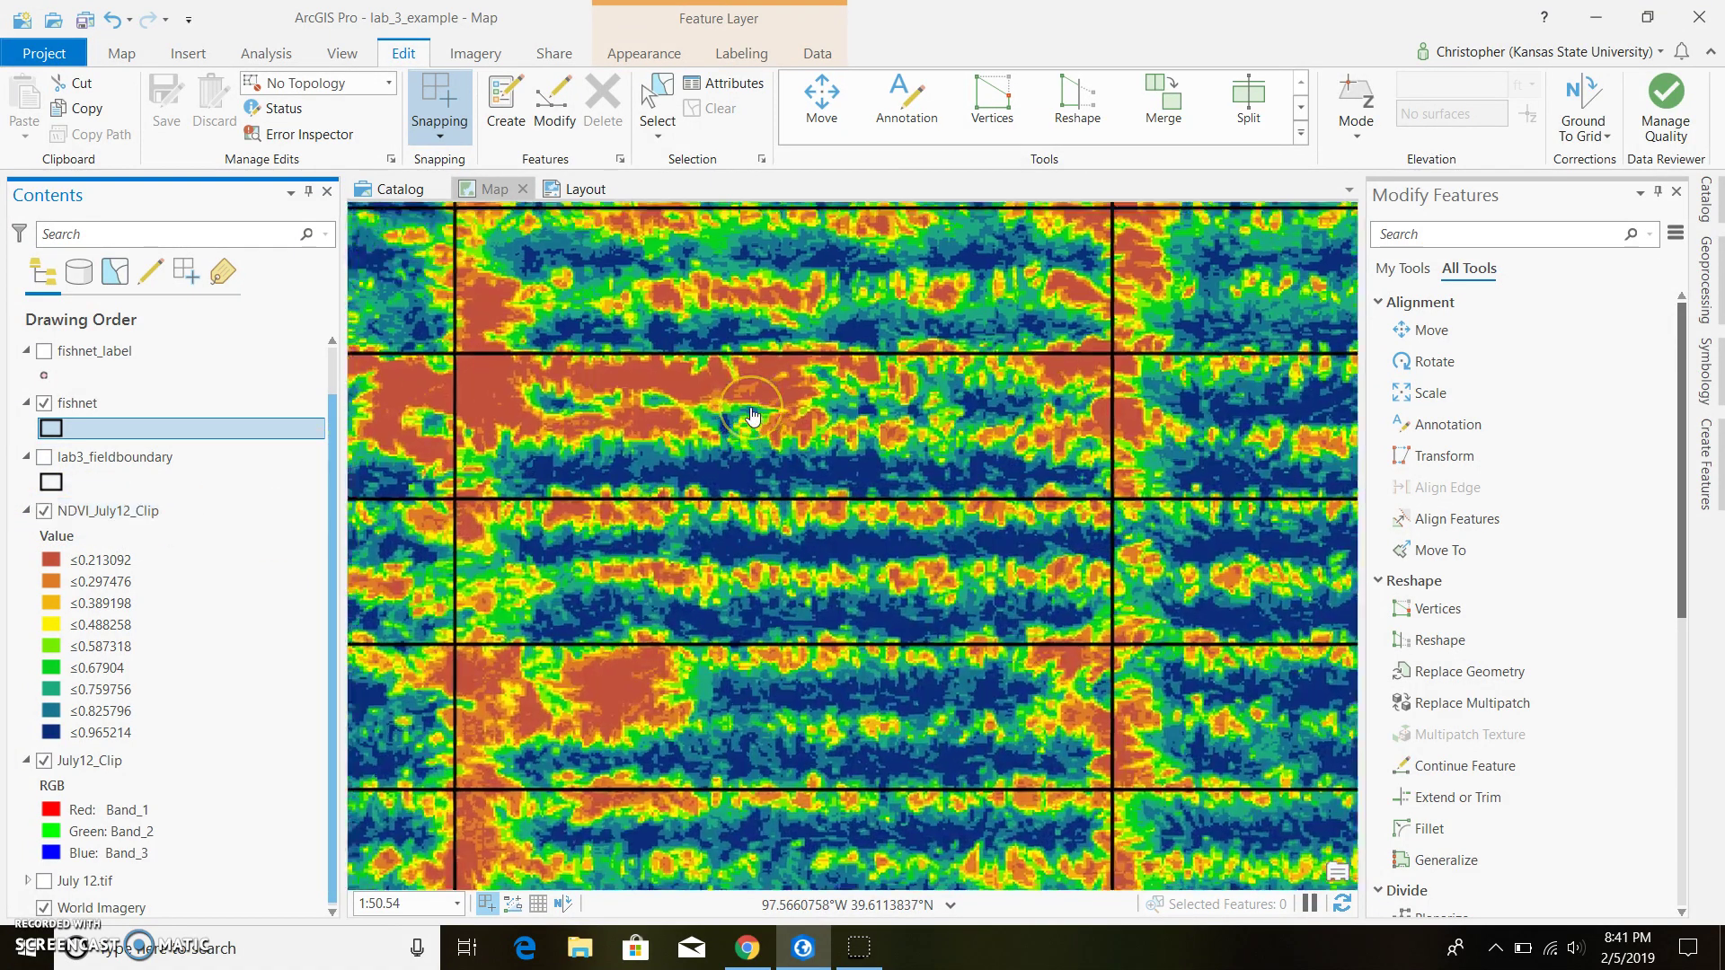
scroll(753, 416, "down", 4)
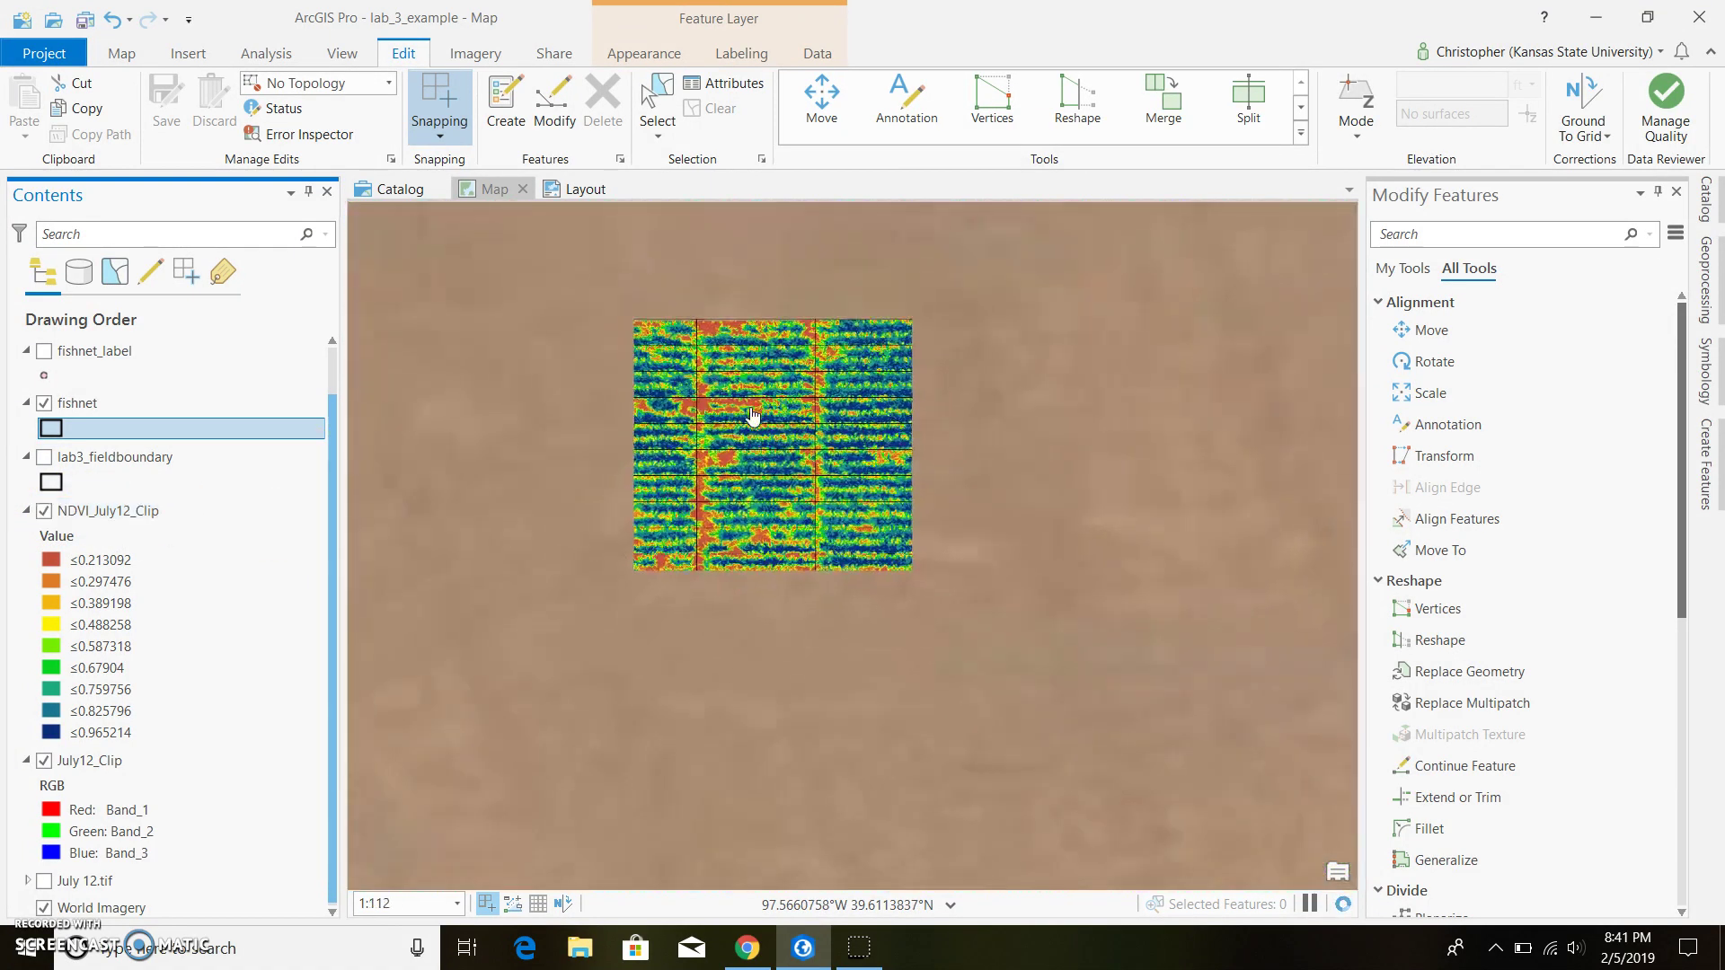
Search geoprocessing for 'raster c' and open the Raster Calculator tool.
left_click(1707, 274)
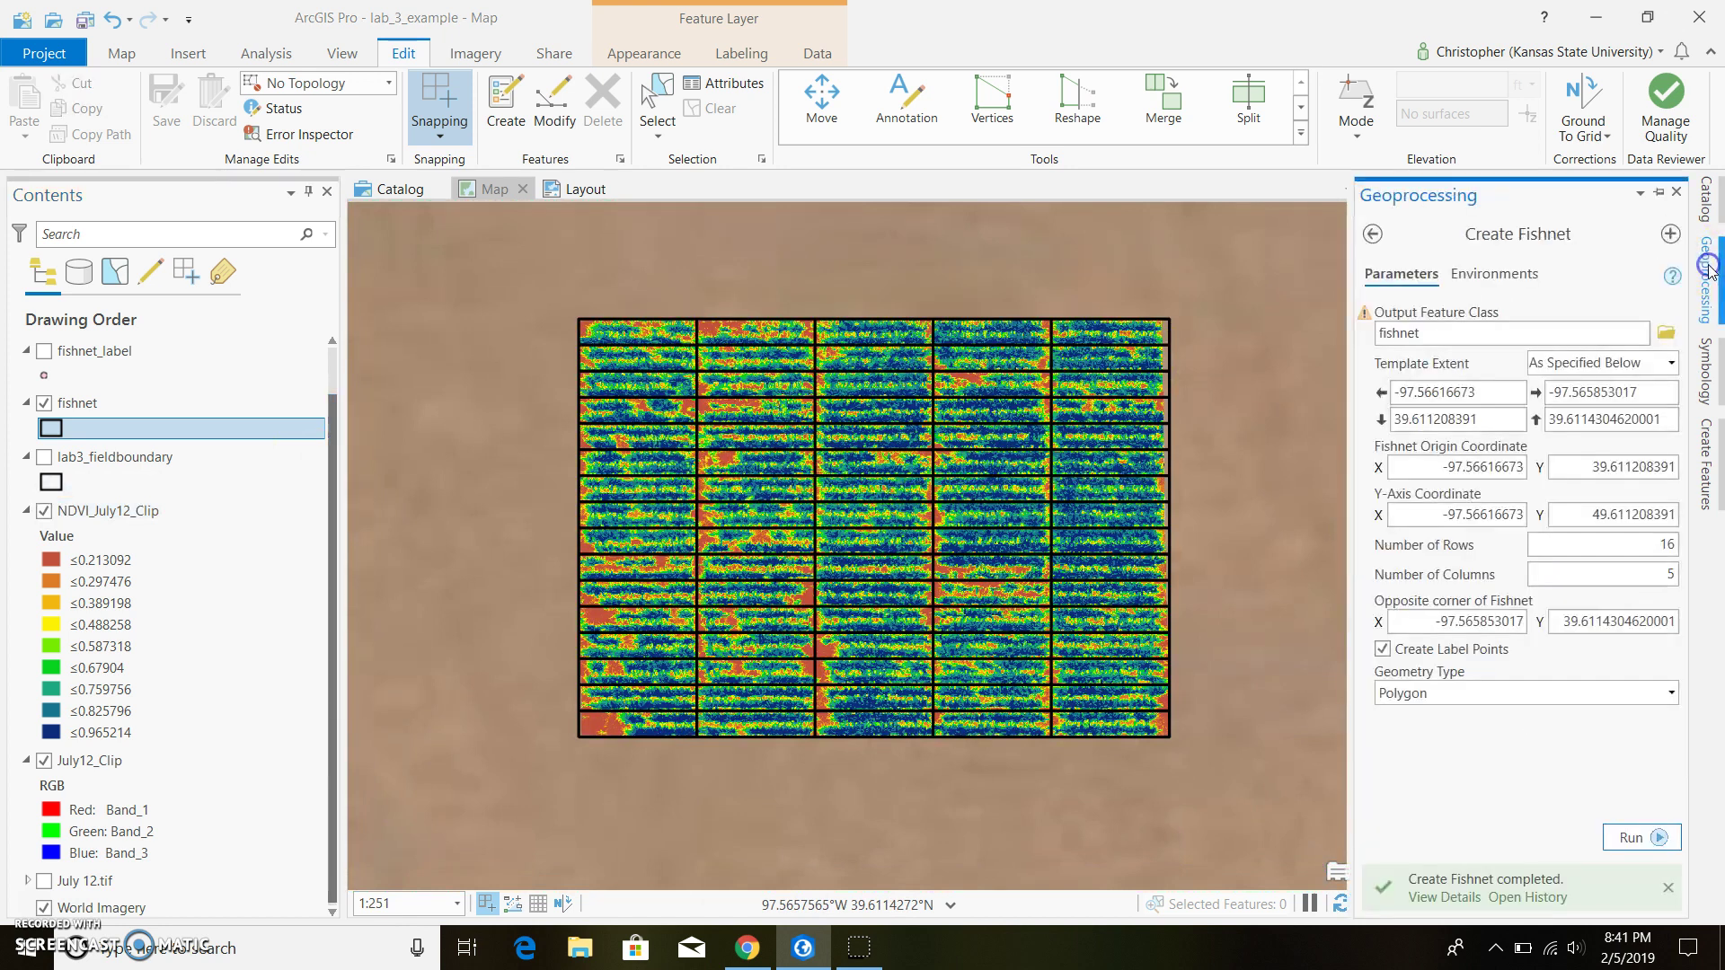
left_click(1370, 235)
left_click(1450, 231)
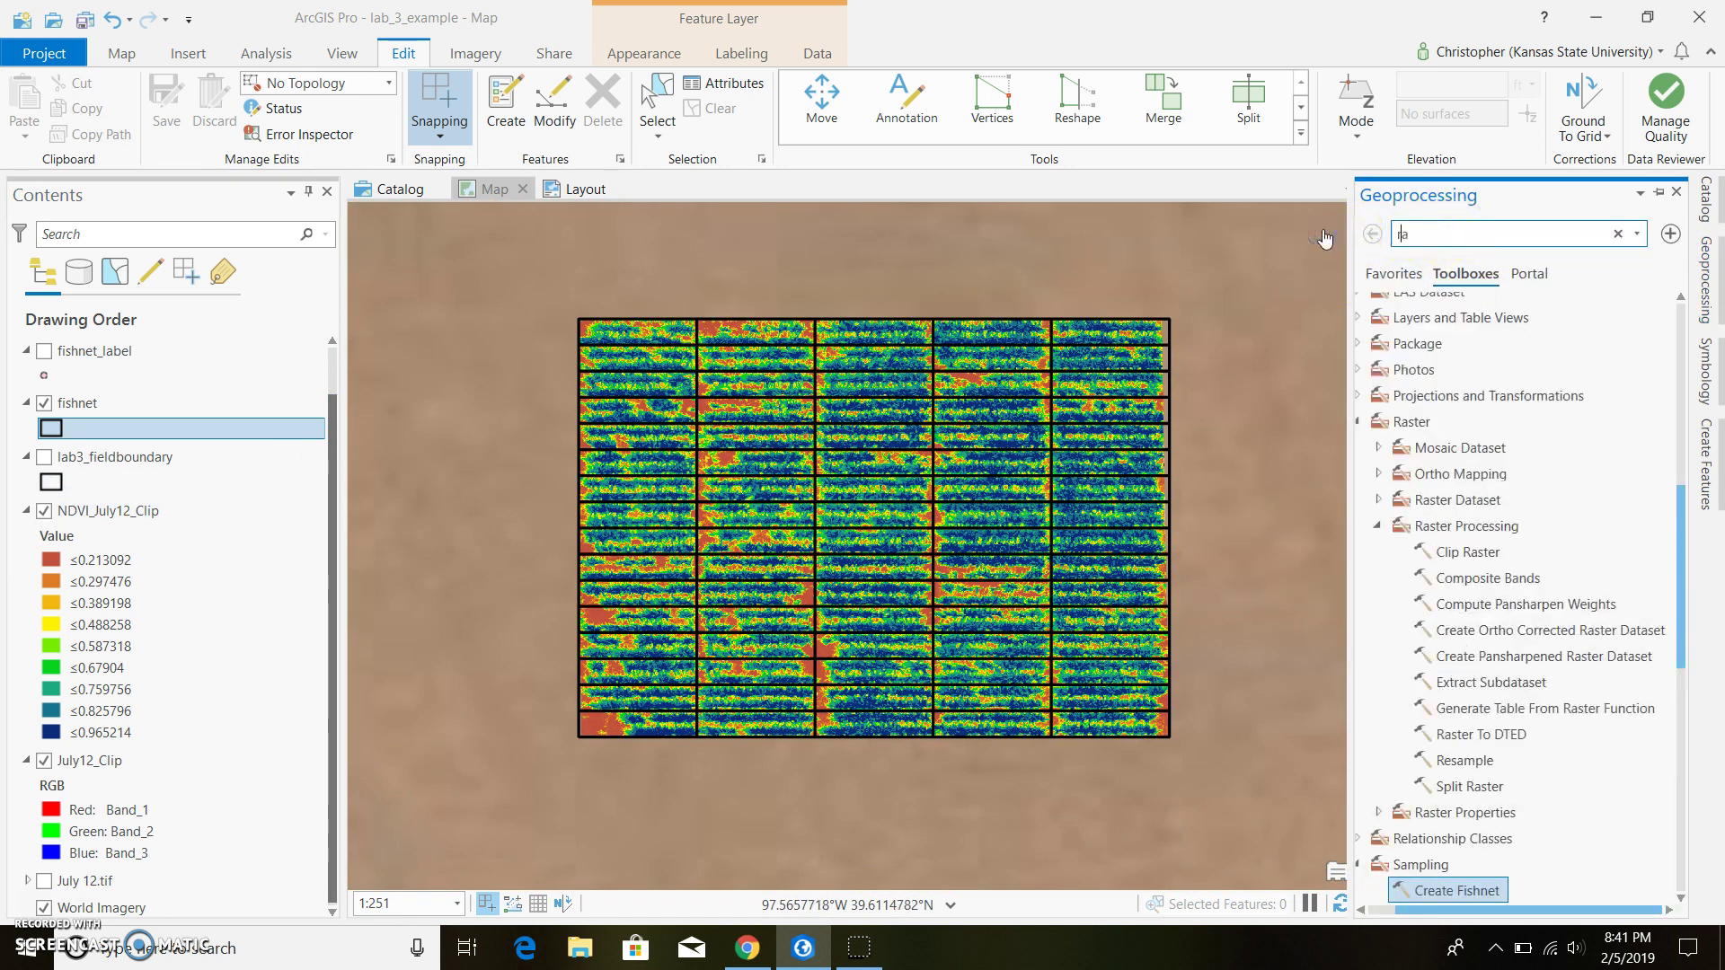
type("raster ca")
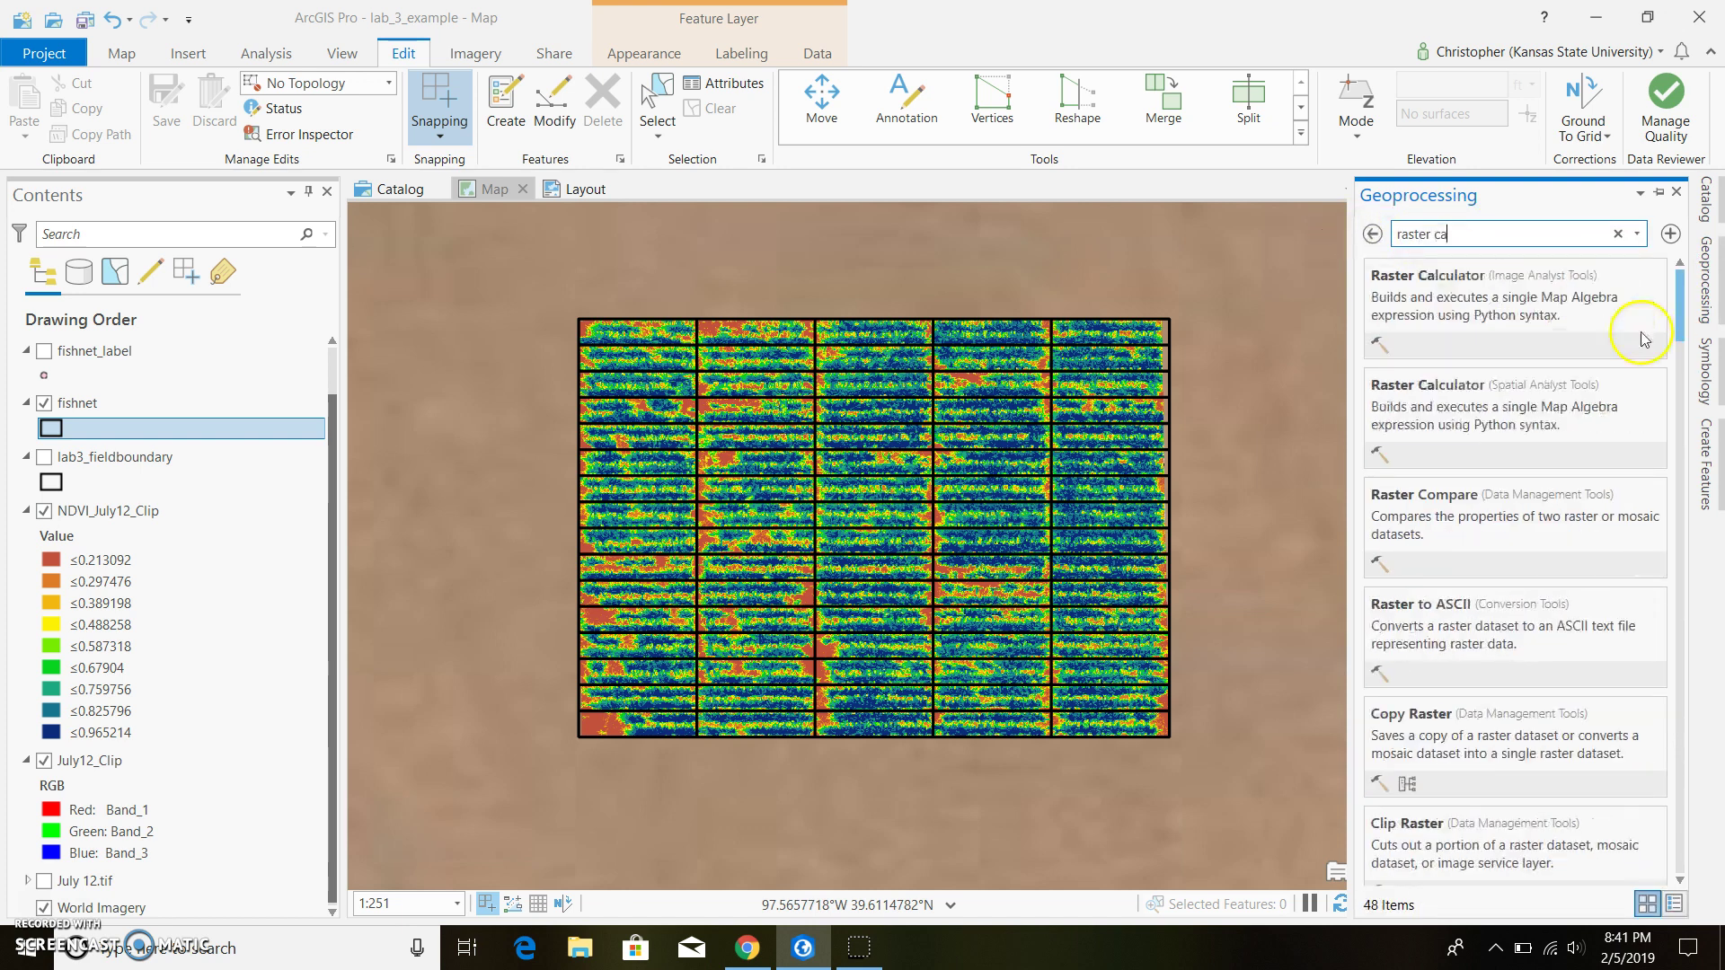
left_click(1538, 335)
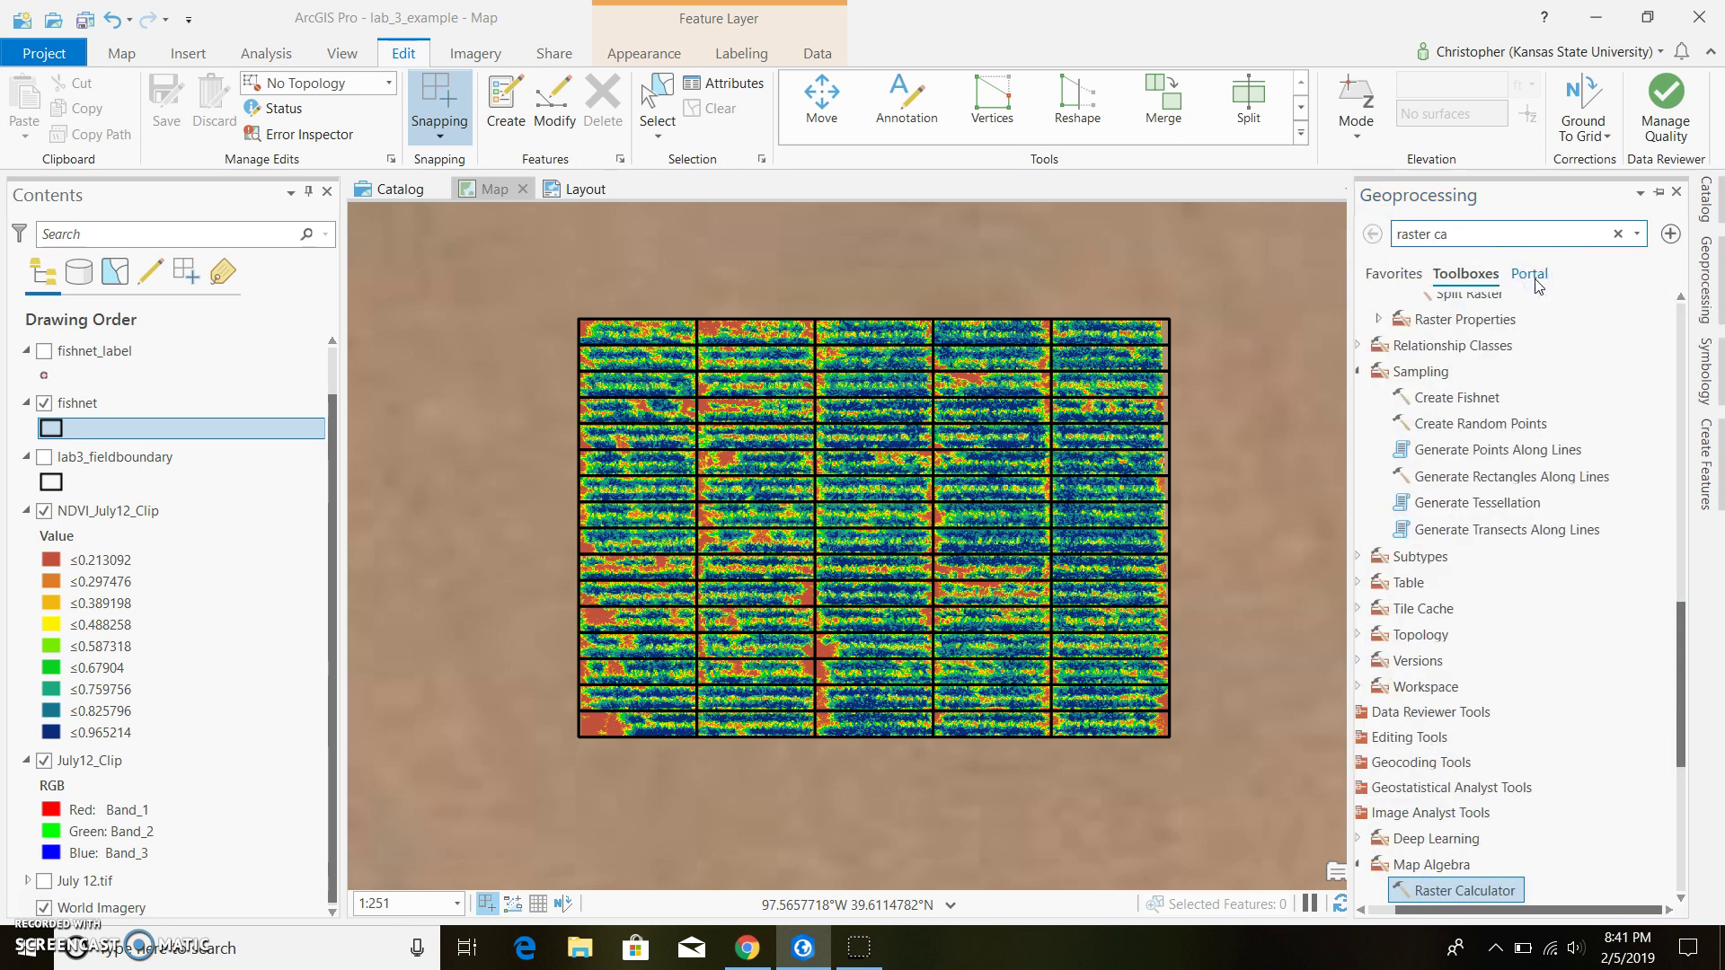
double_click(1464, 890)
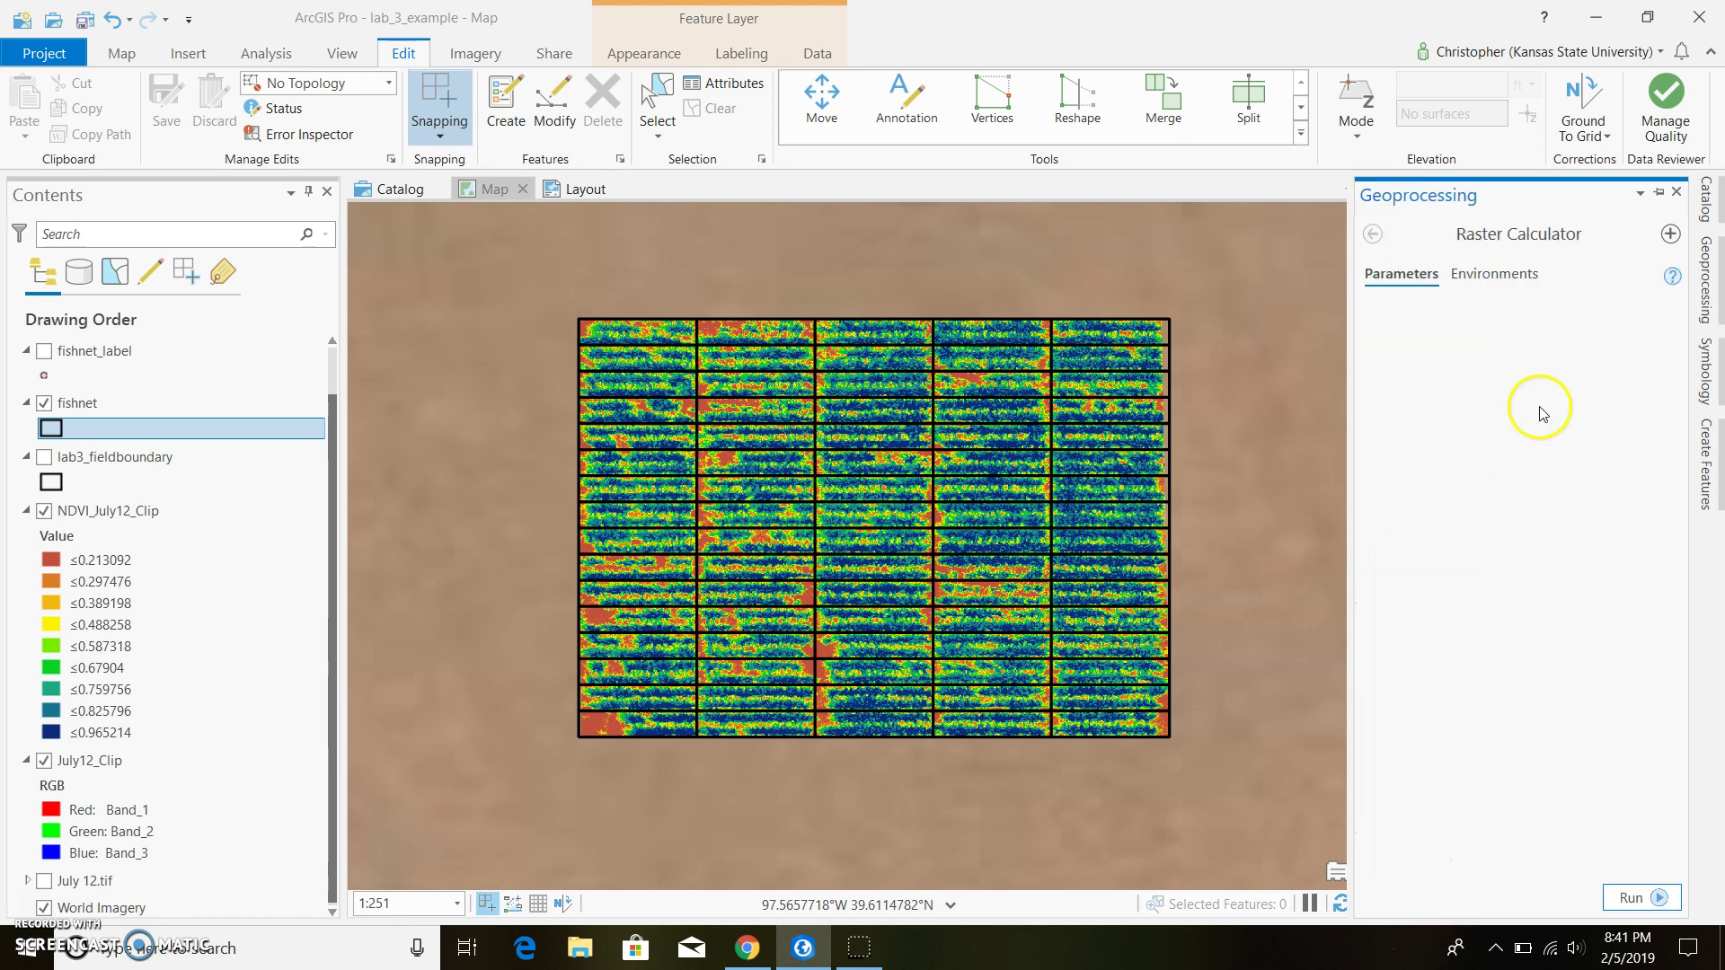
Build the expression SetNull("NDVI_July12_Clip"<0.5,"NDVI_July12_Clip") in Raster Calculator.
left_click(1397, 501)
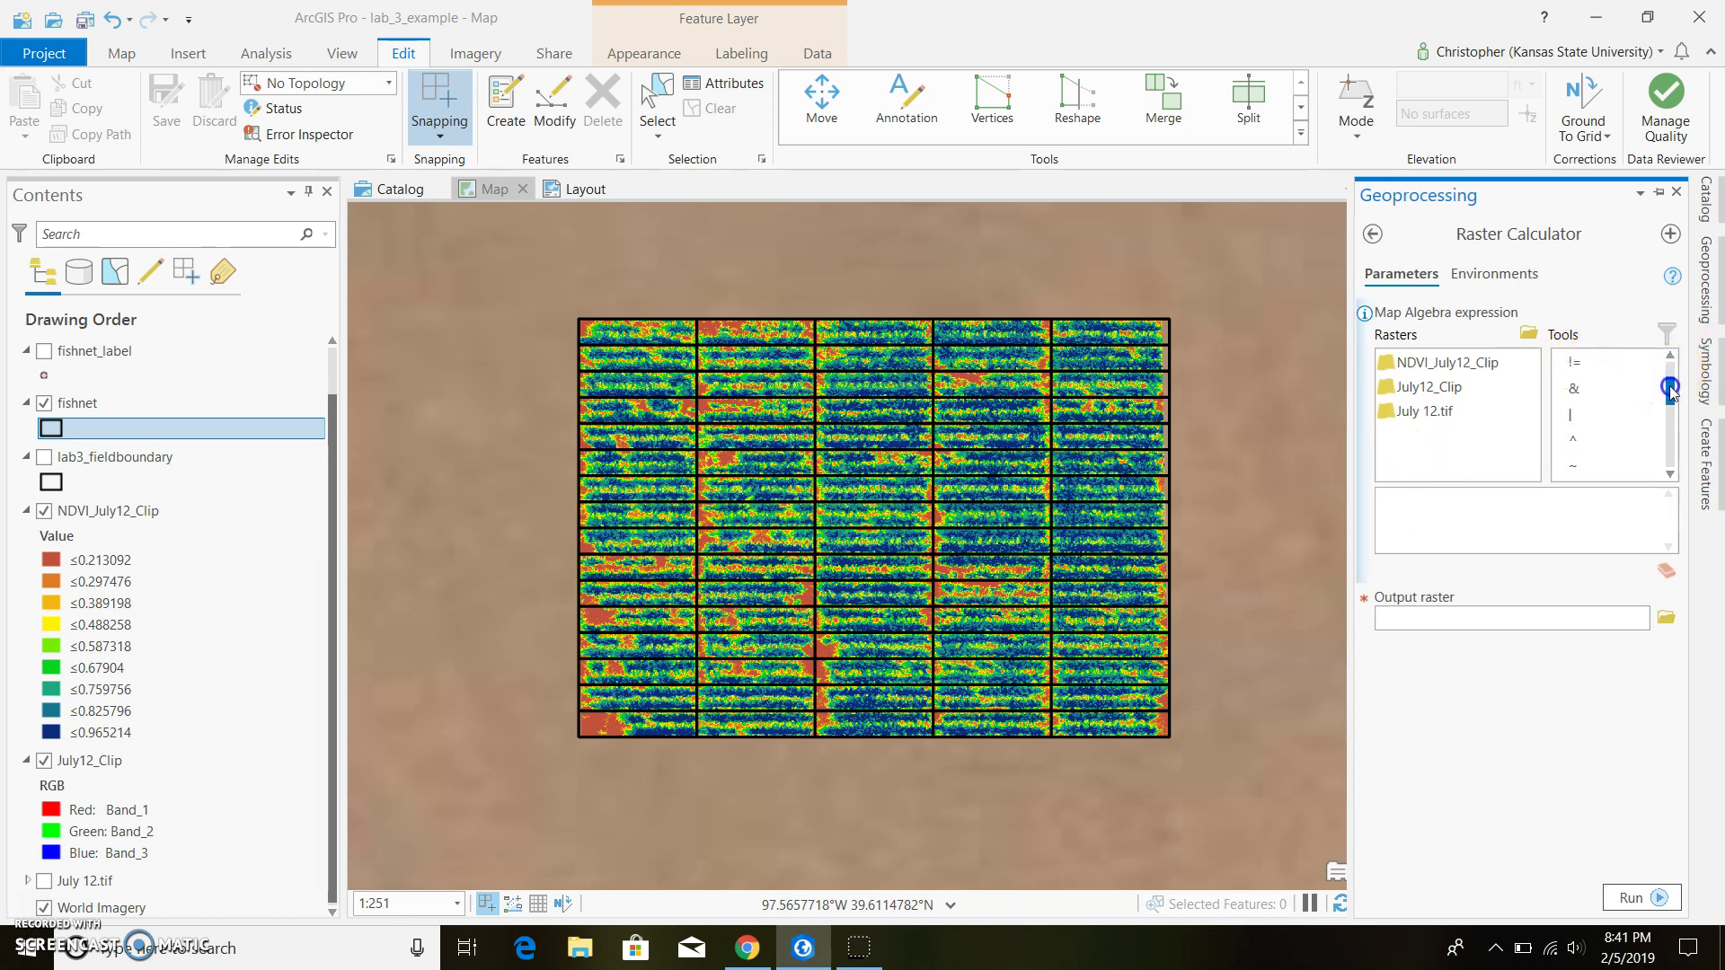
scroll(1669, 395, "down", 1)
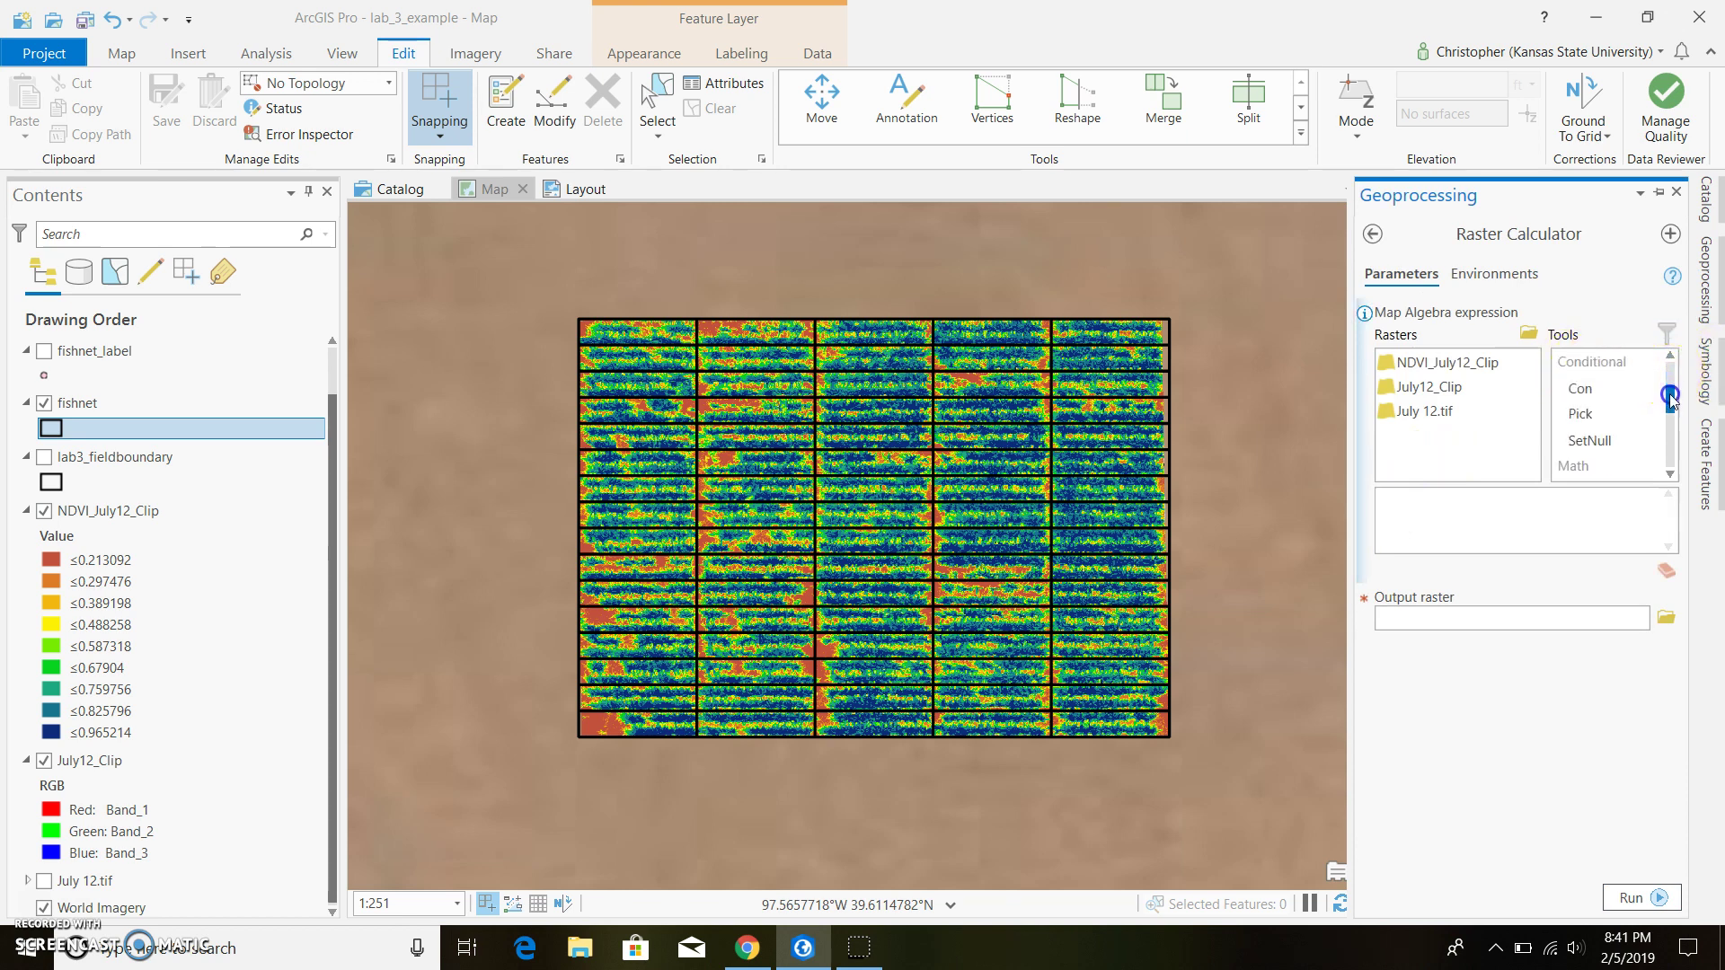
double_click(1607, 442)
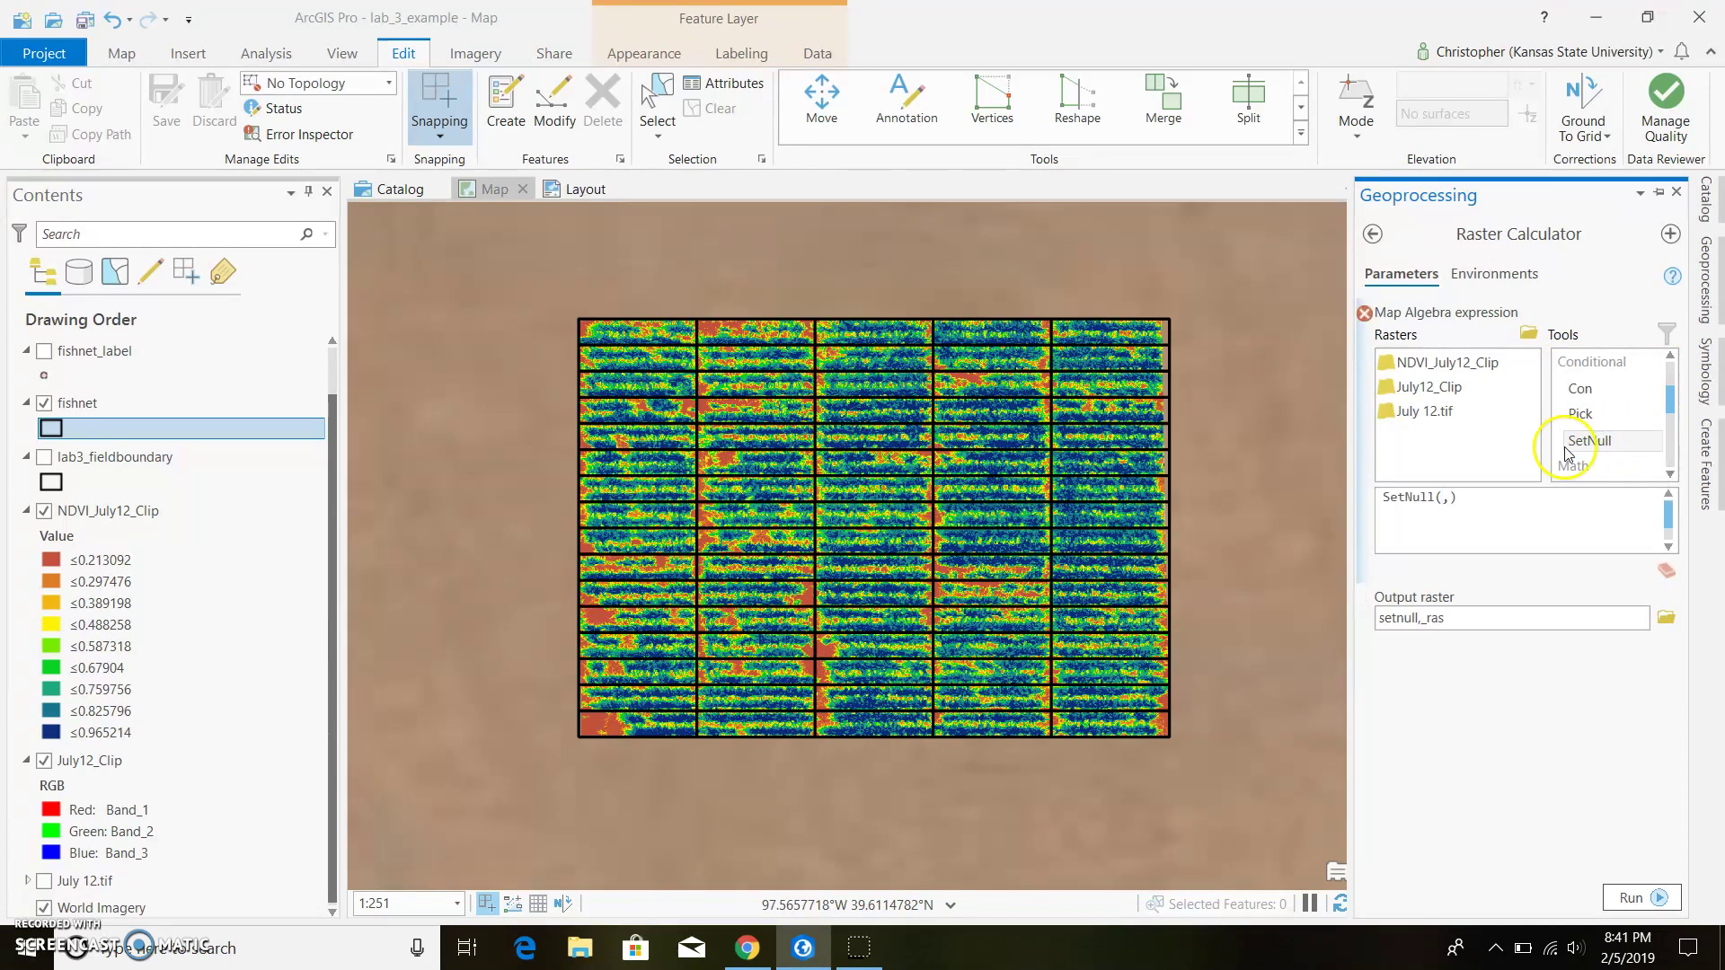
left_click(1440, 497)
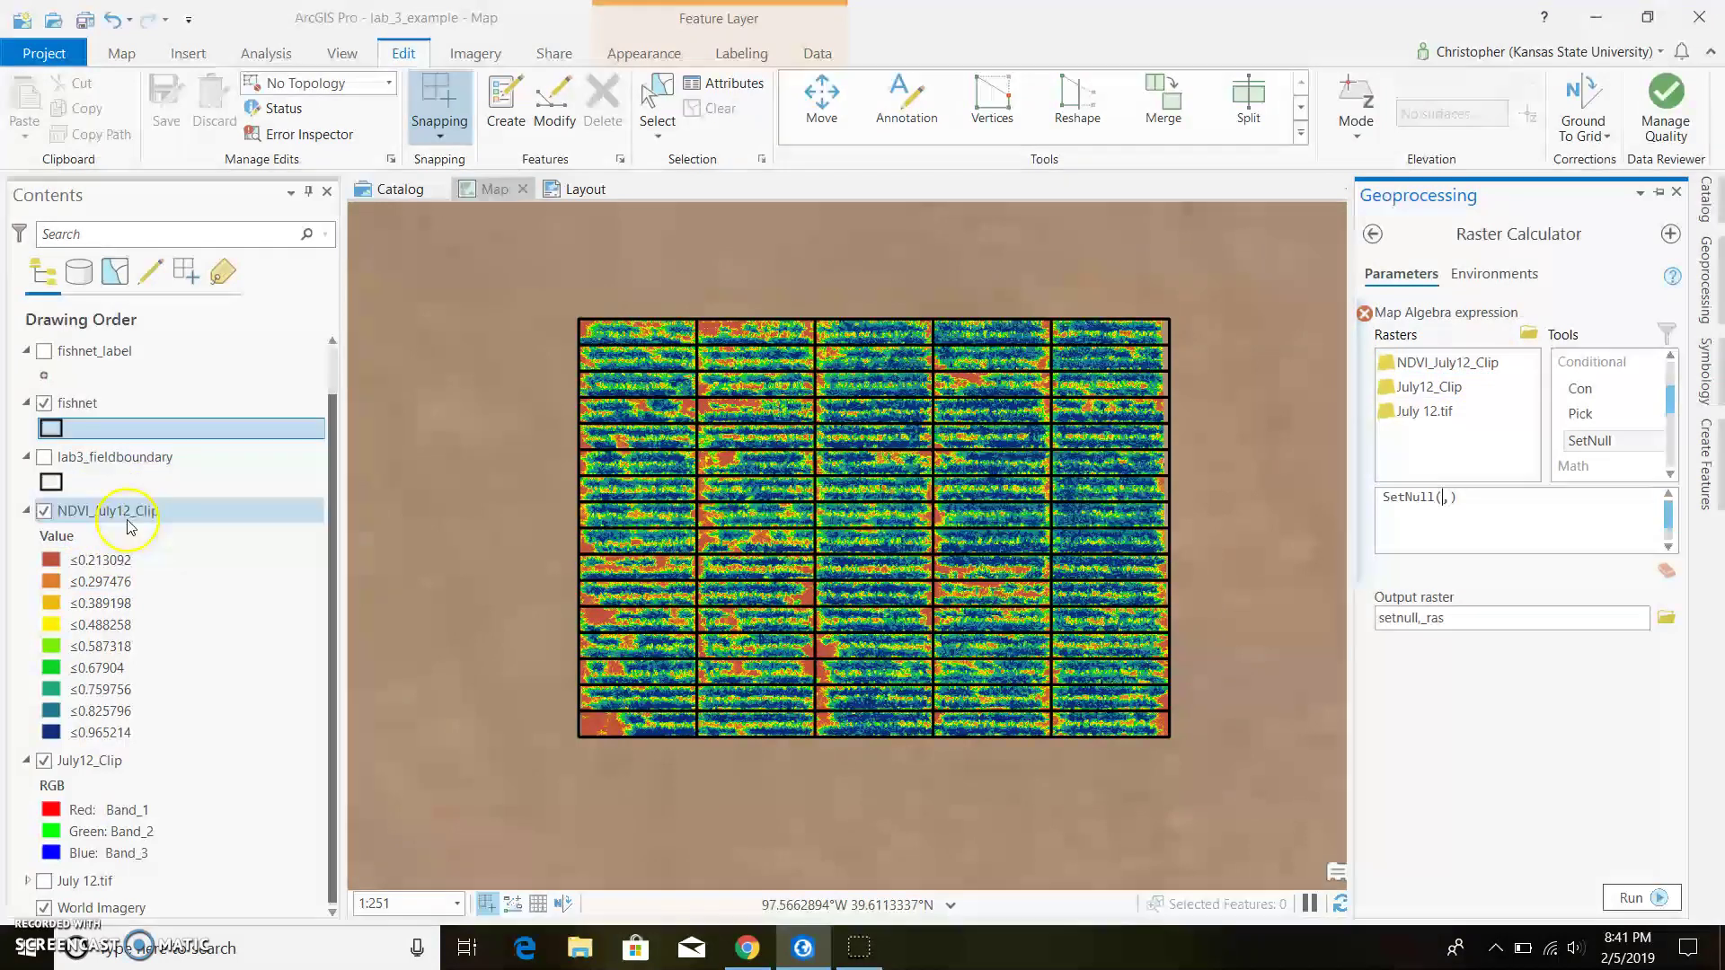
left_click_drag(1469, 363, 1473, 373)
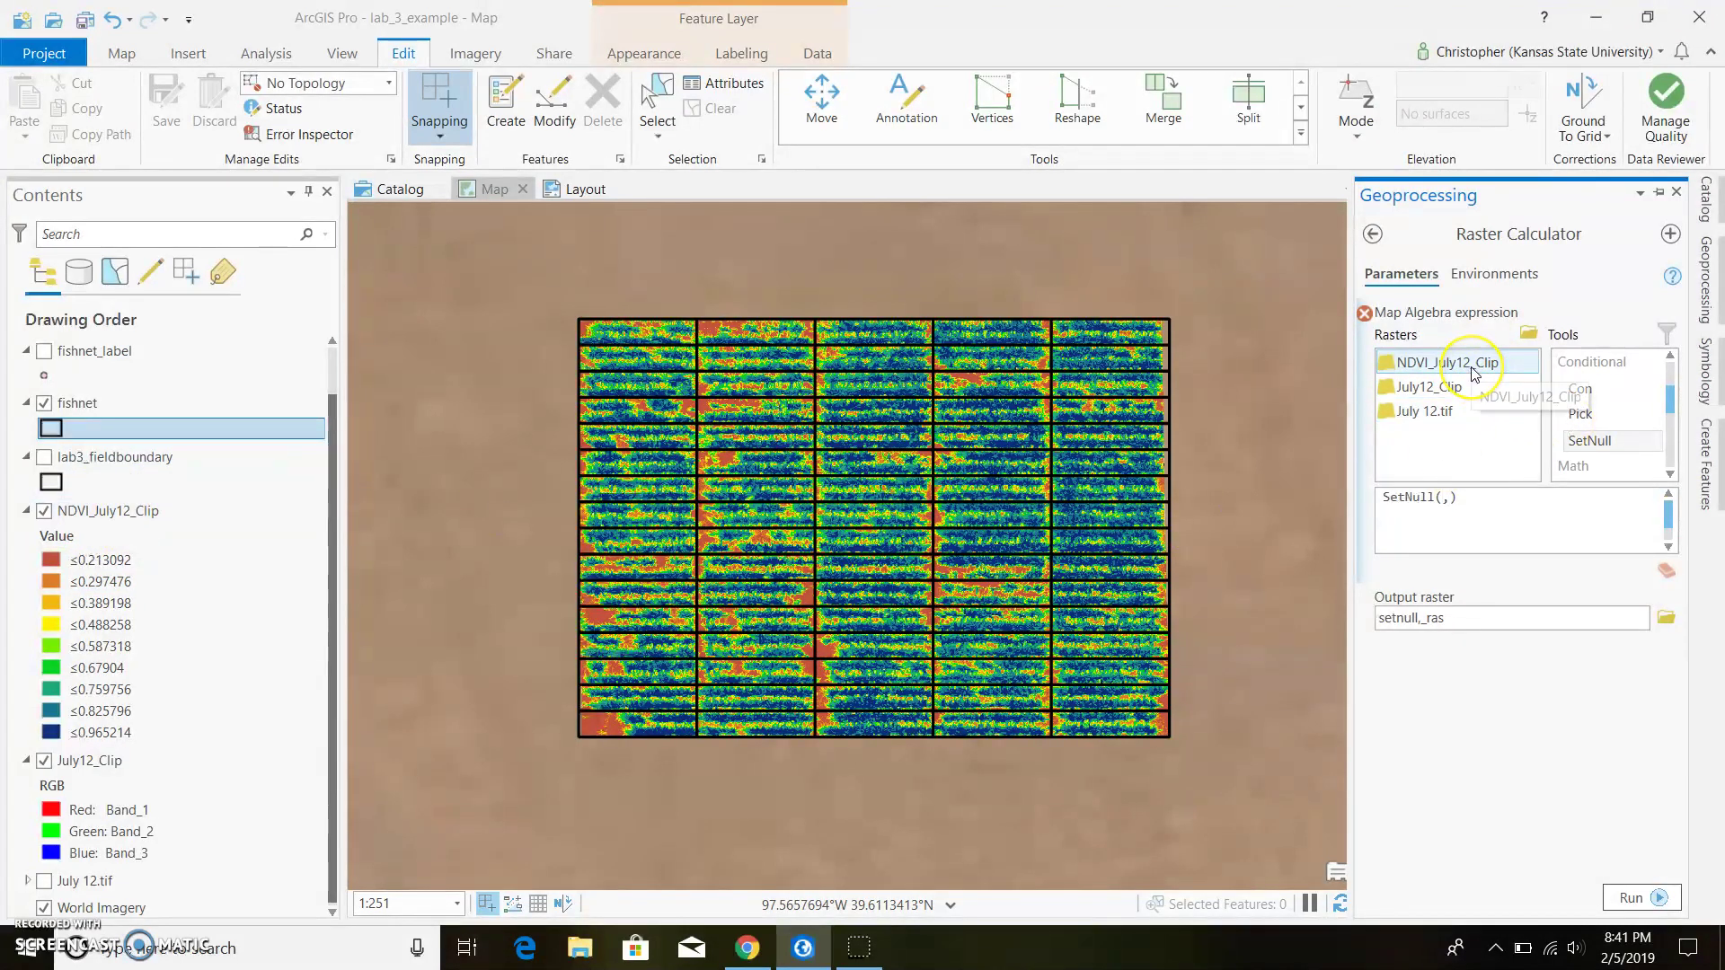
double_click(1473, 372)
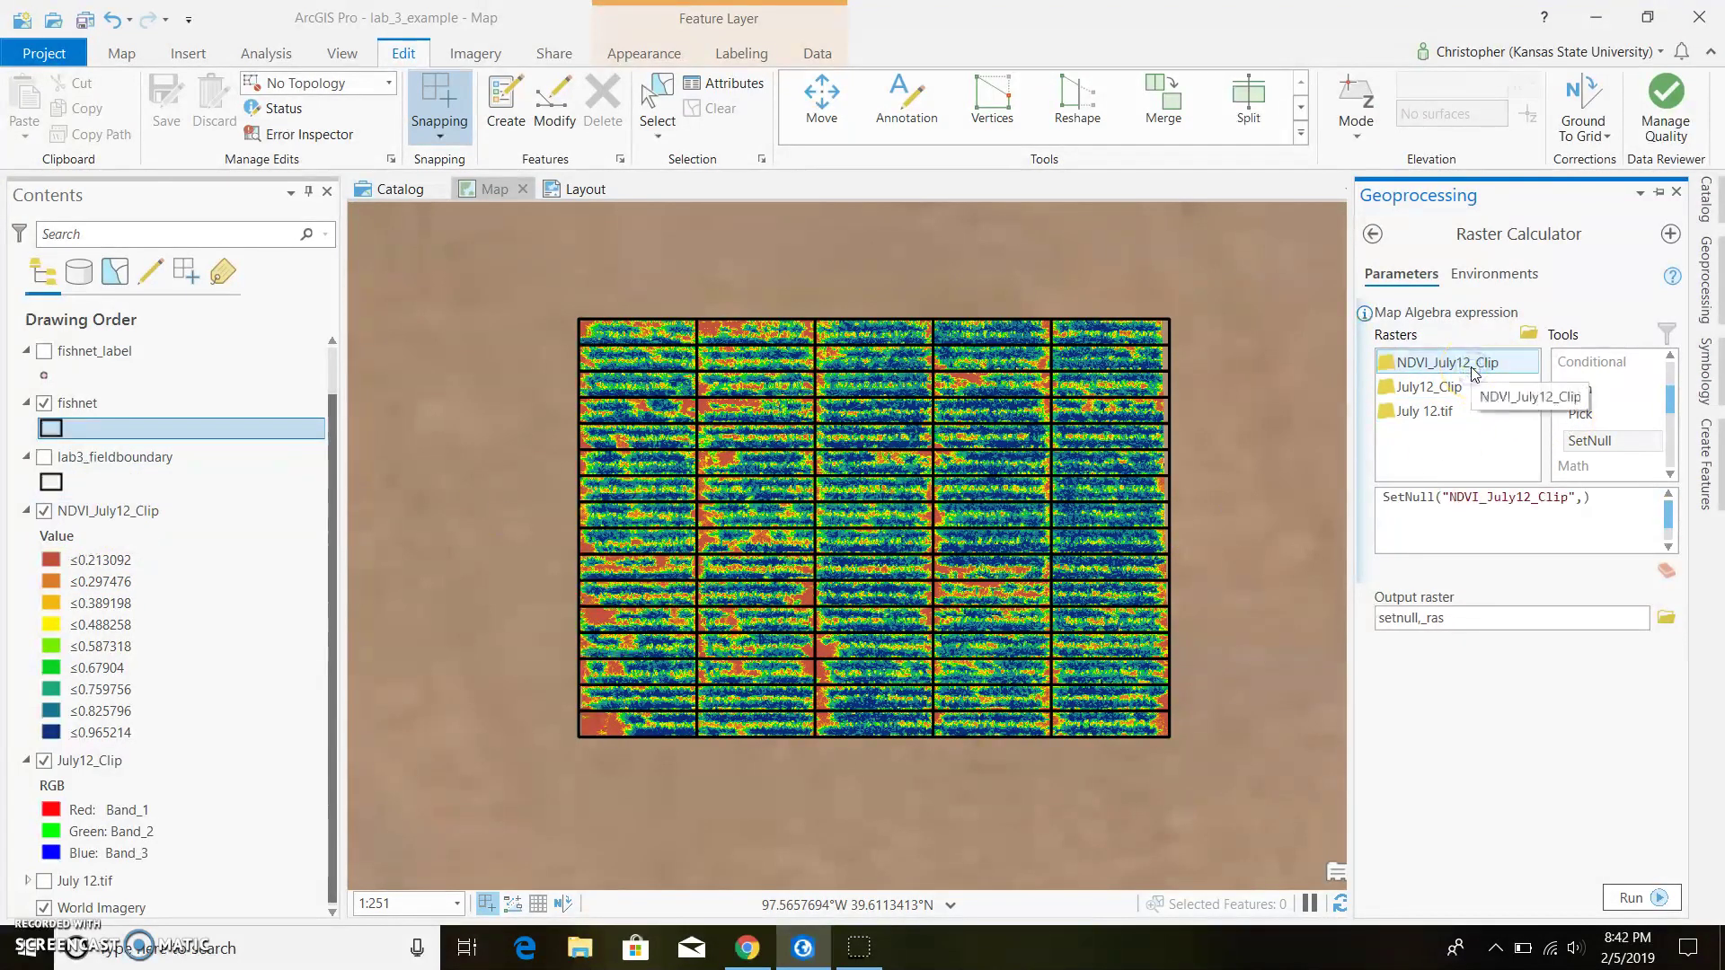
left_click(1580, 498)
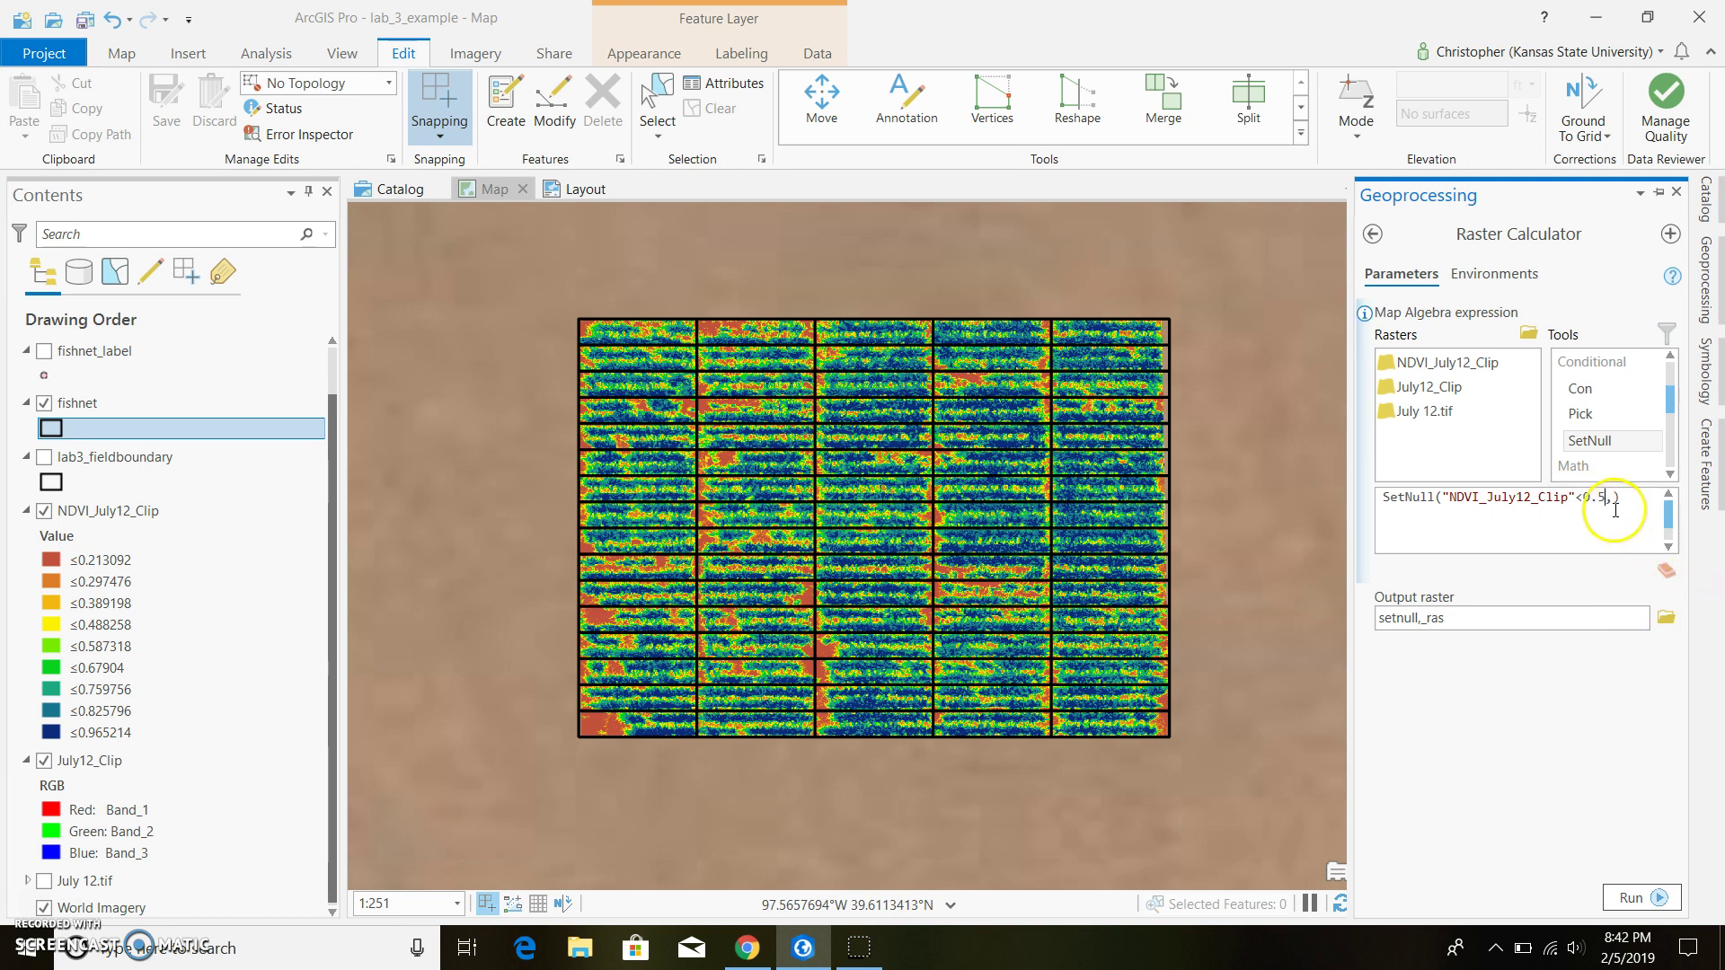
left_click(1472, 369)
double_click(1472, 362)
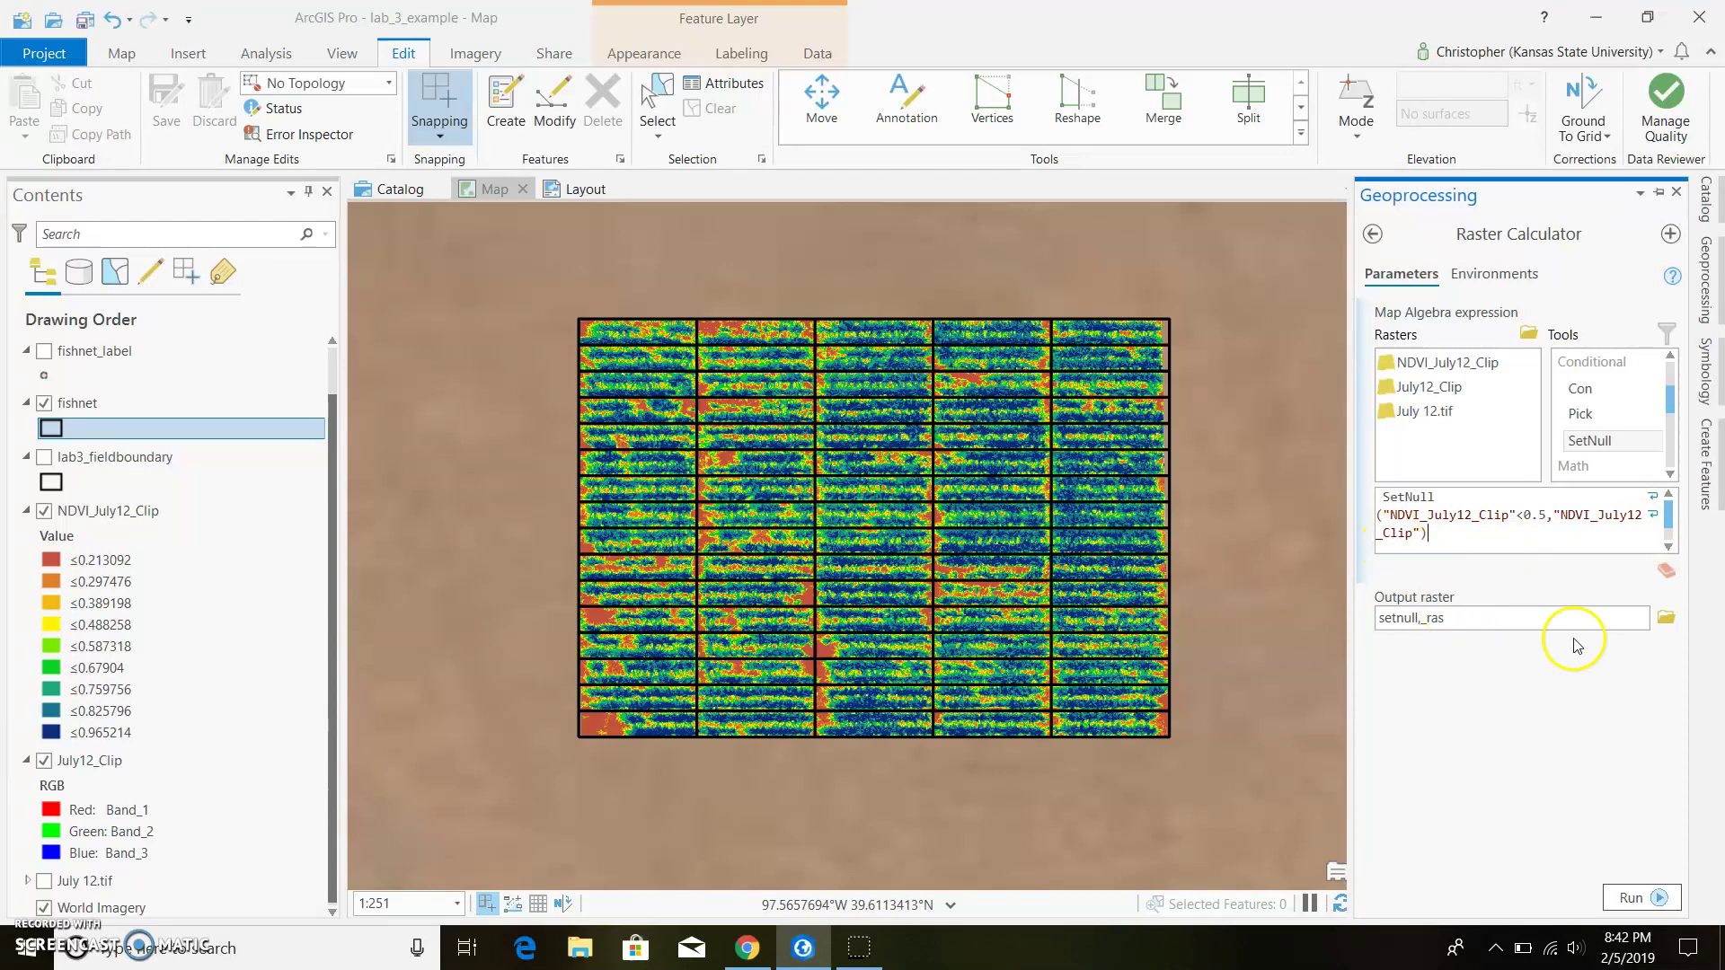
Replace the default output raster name with NDVI_Correct.
left_click(1454, 619)
key("BackSpace")
key("BackSpace")
key("BackSpace")
key("BackSpace")
key("BackSpace")
key("BackSpace")
key("BackSpace")
key("BackSpace")
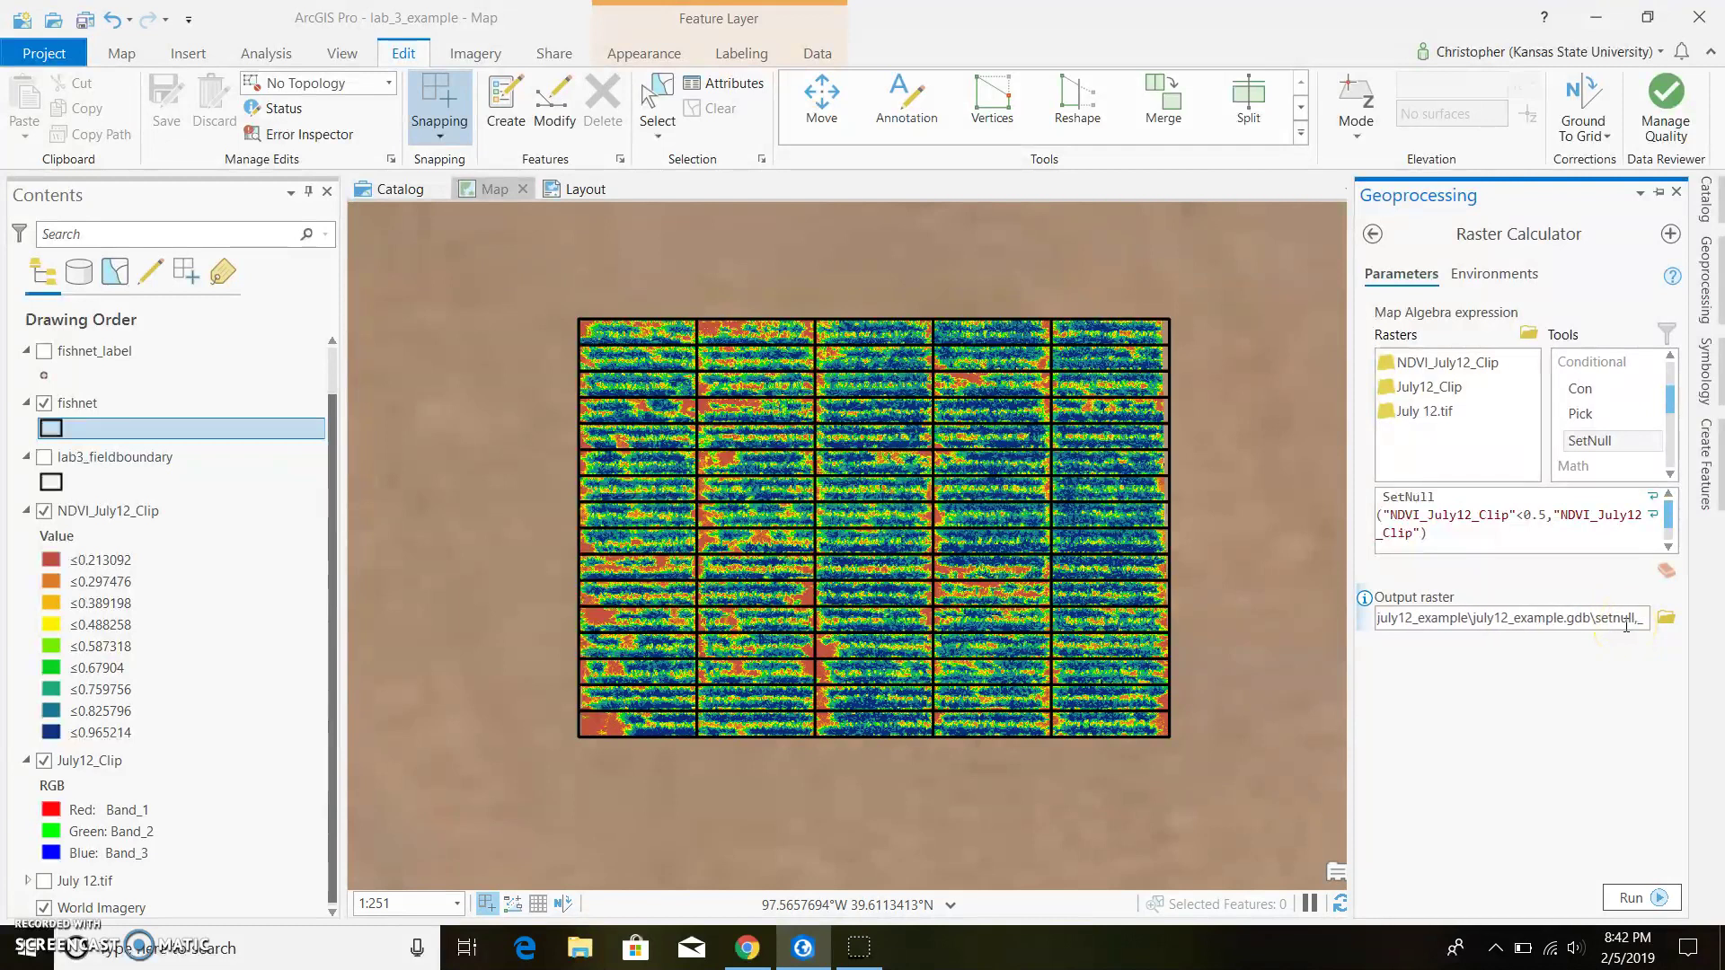
key("BackSpace")
key("BackSpace")
key("BackSpace")
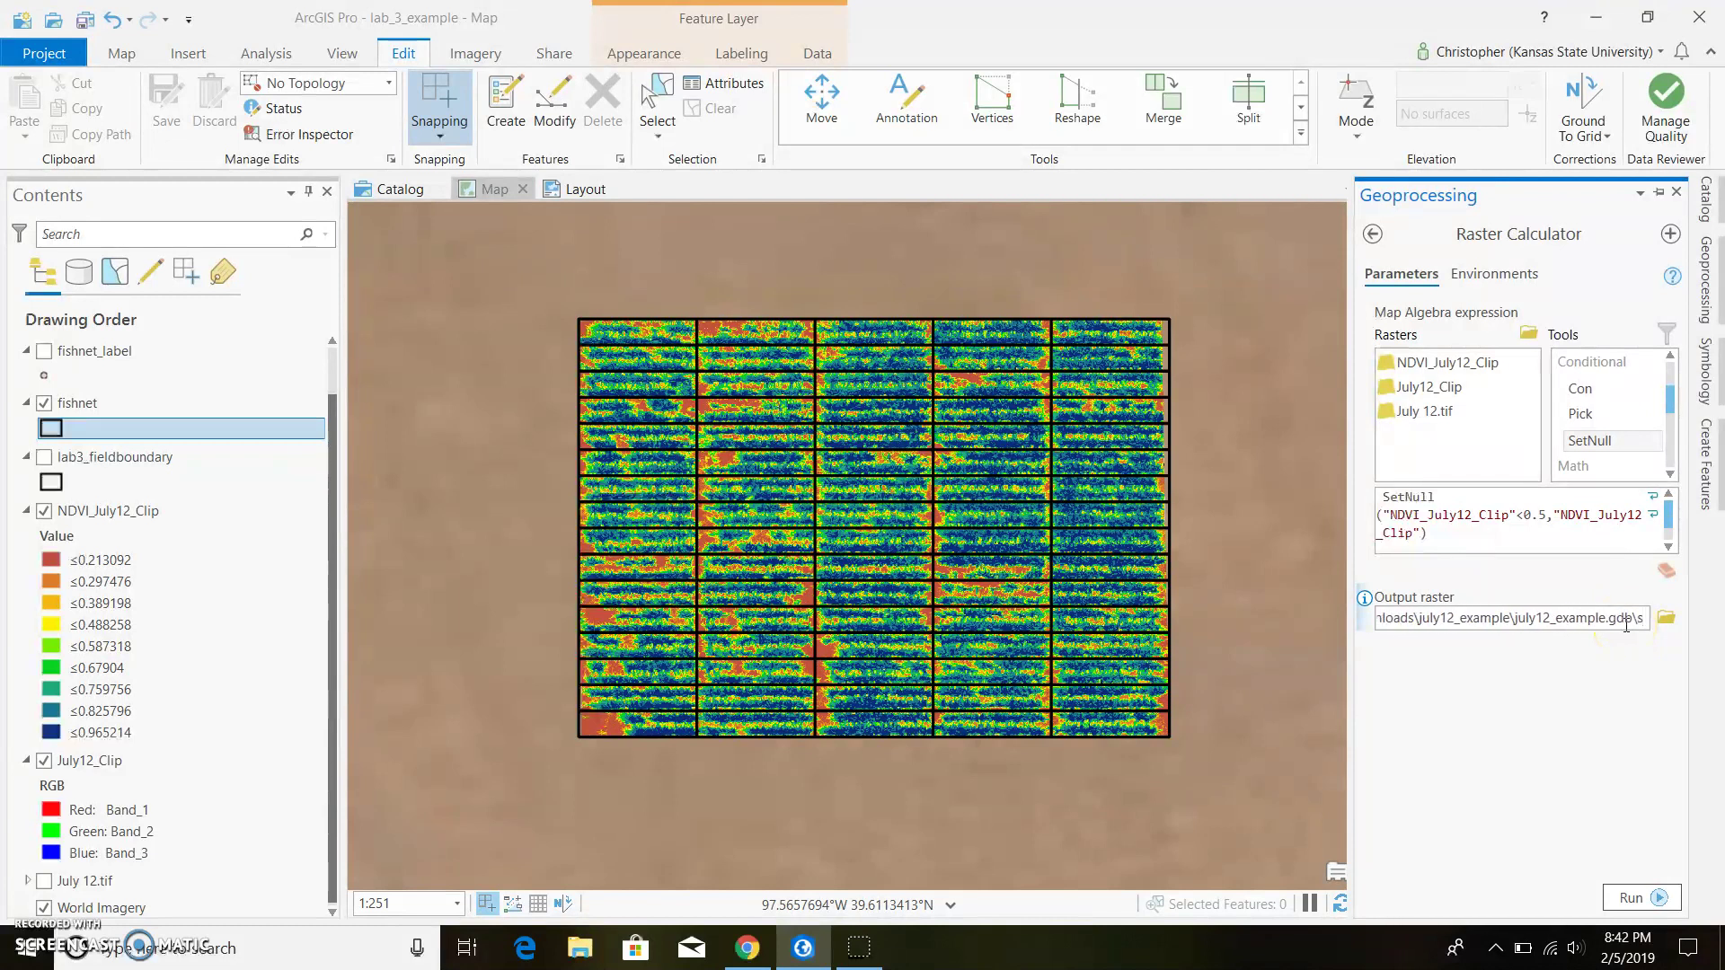
type("NDVI")
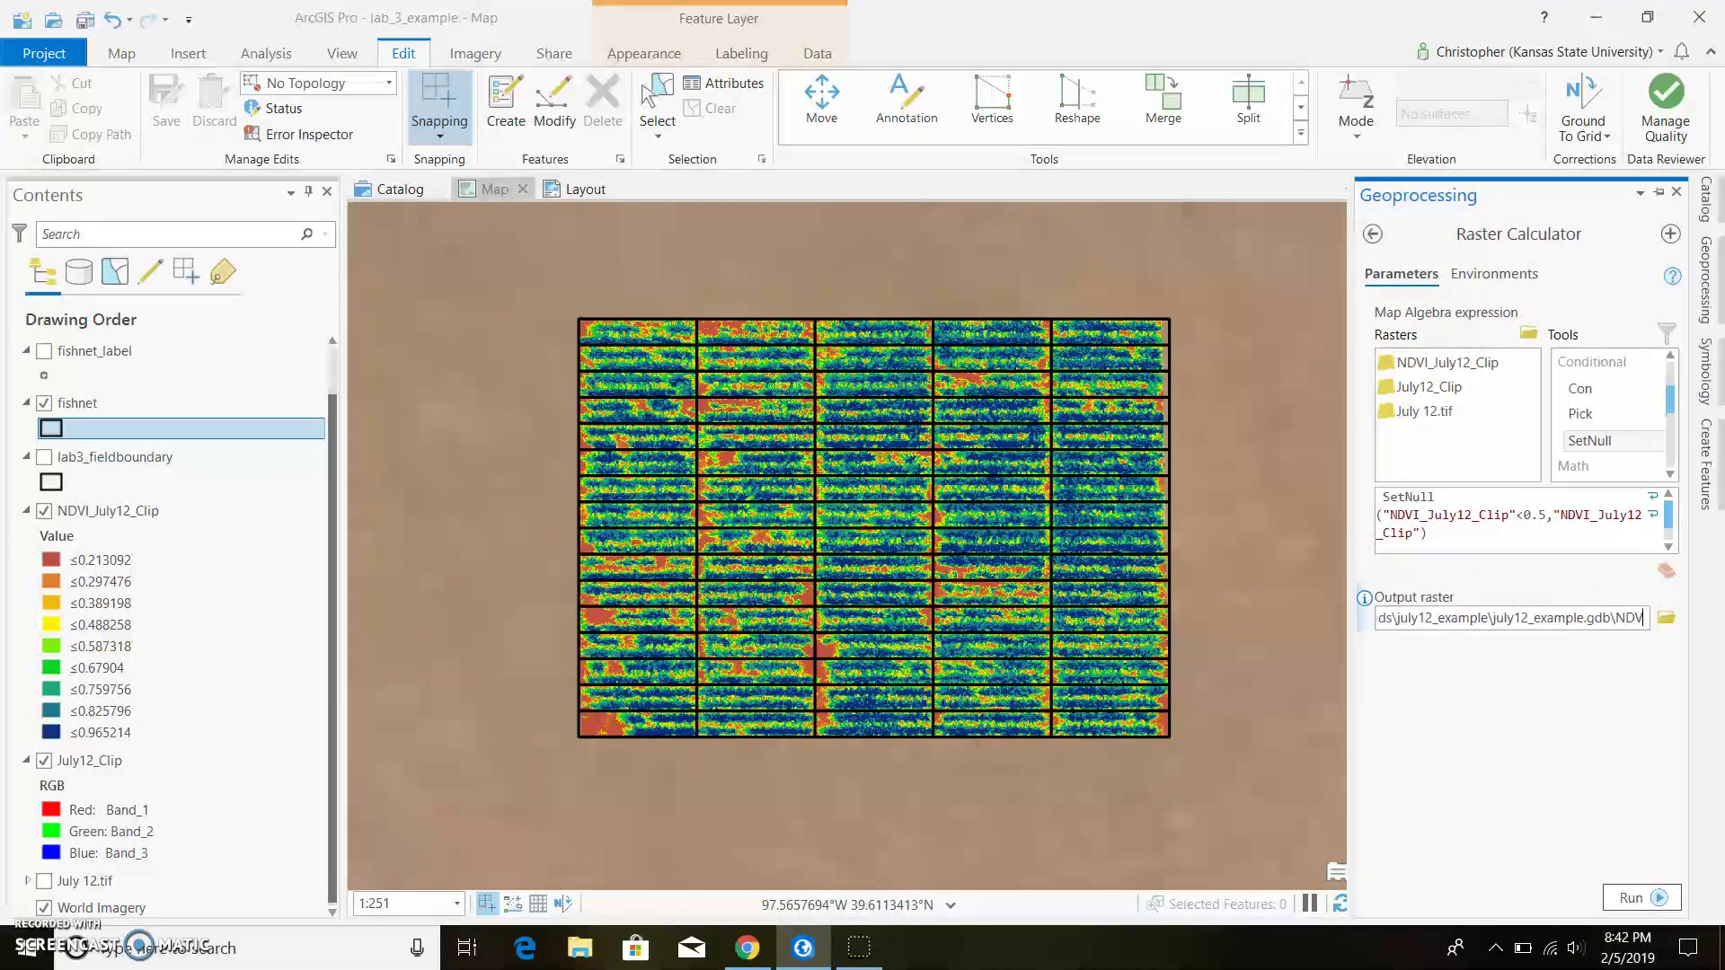
type("_")
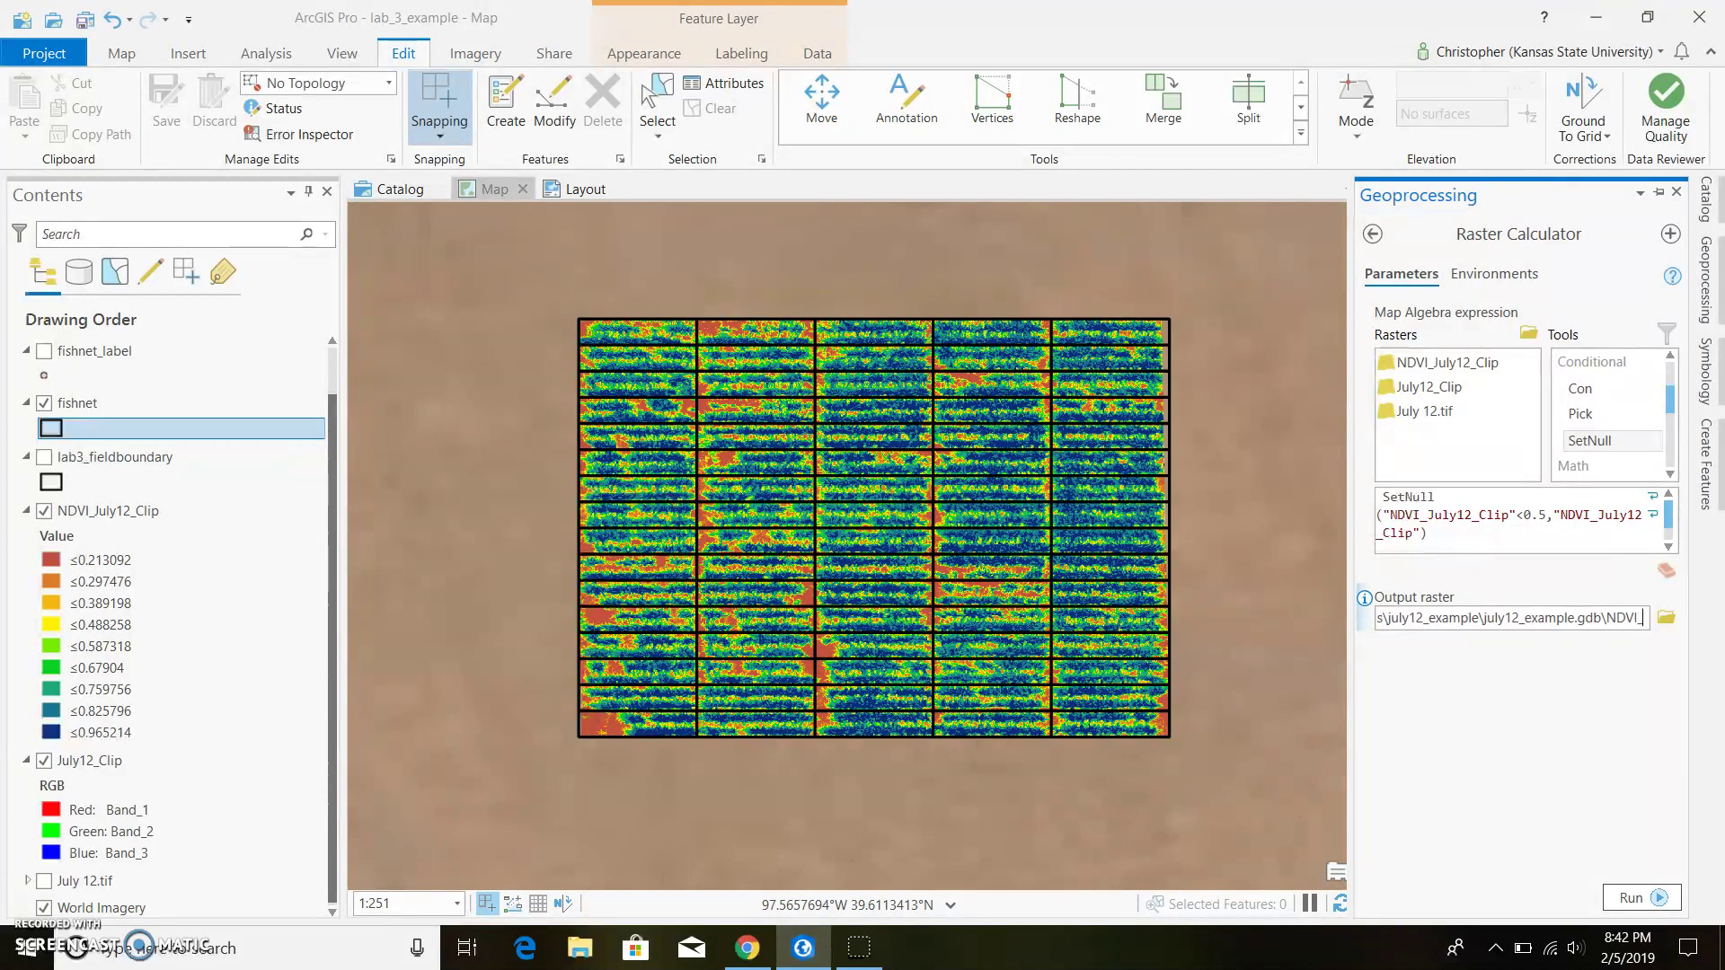
type("Correc")
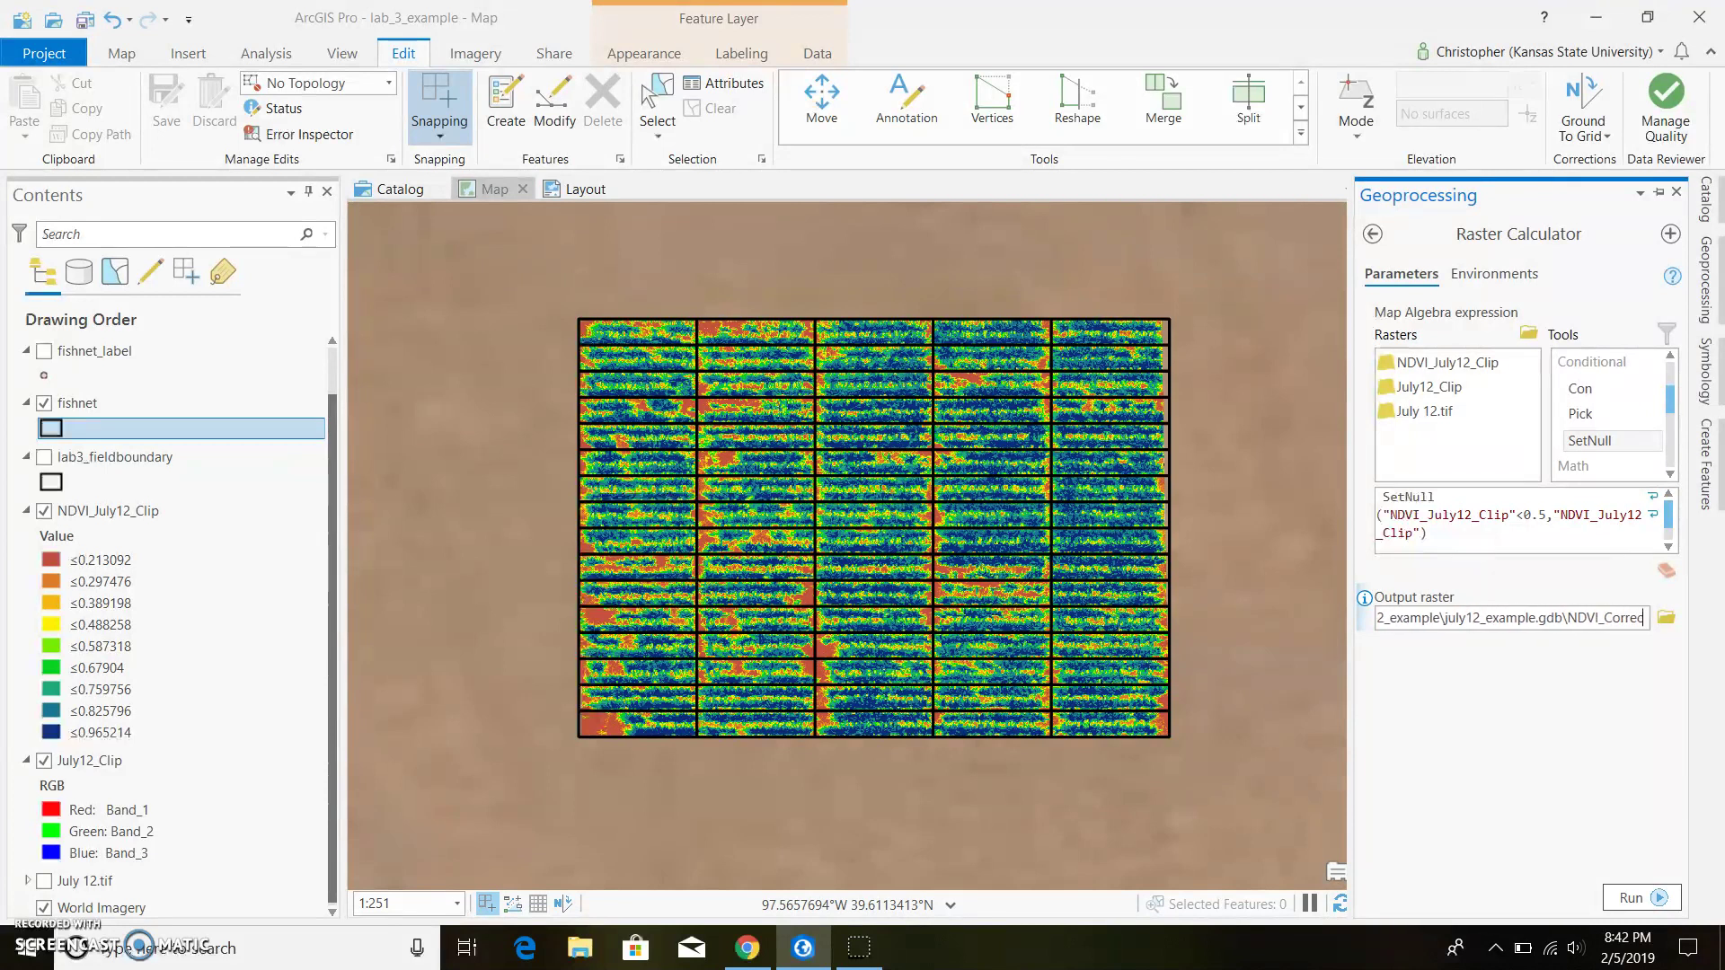
type("t")
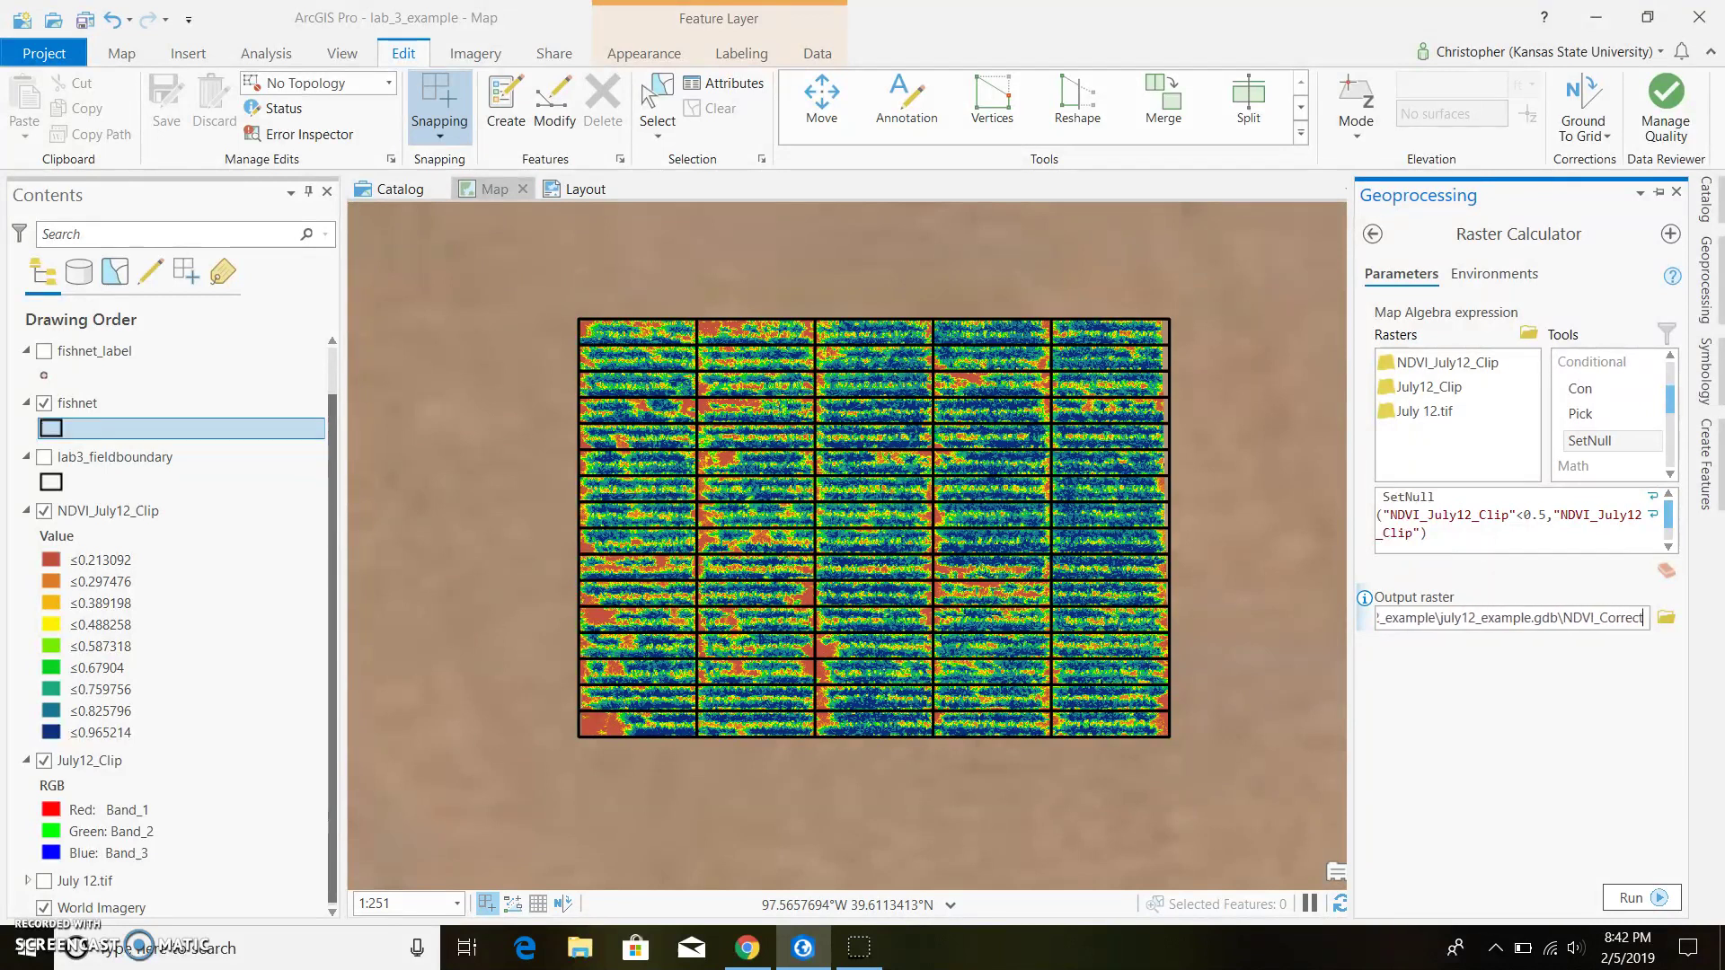
Run Raster Calculator to create NDVI_Correct, then hide NDVI_July12_Clip and zoom in to inspect it.
left_click(1624, 898)
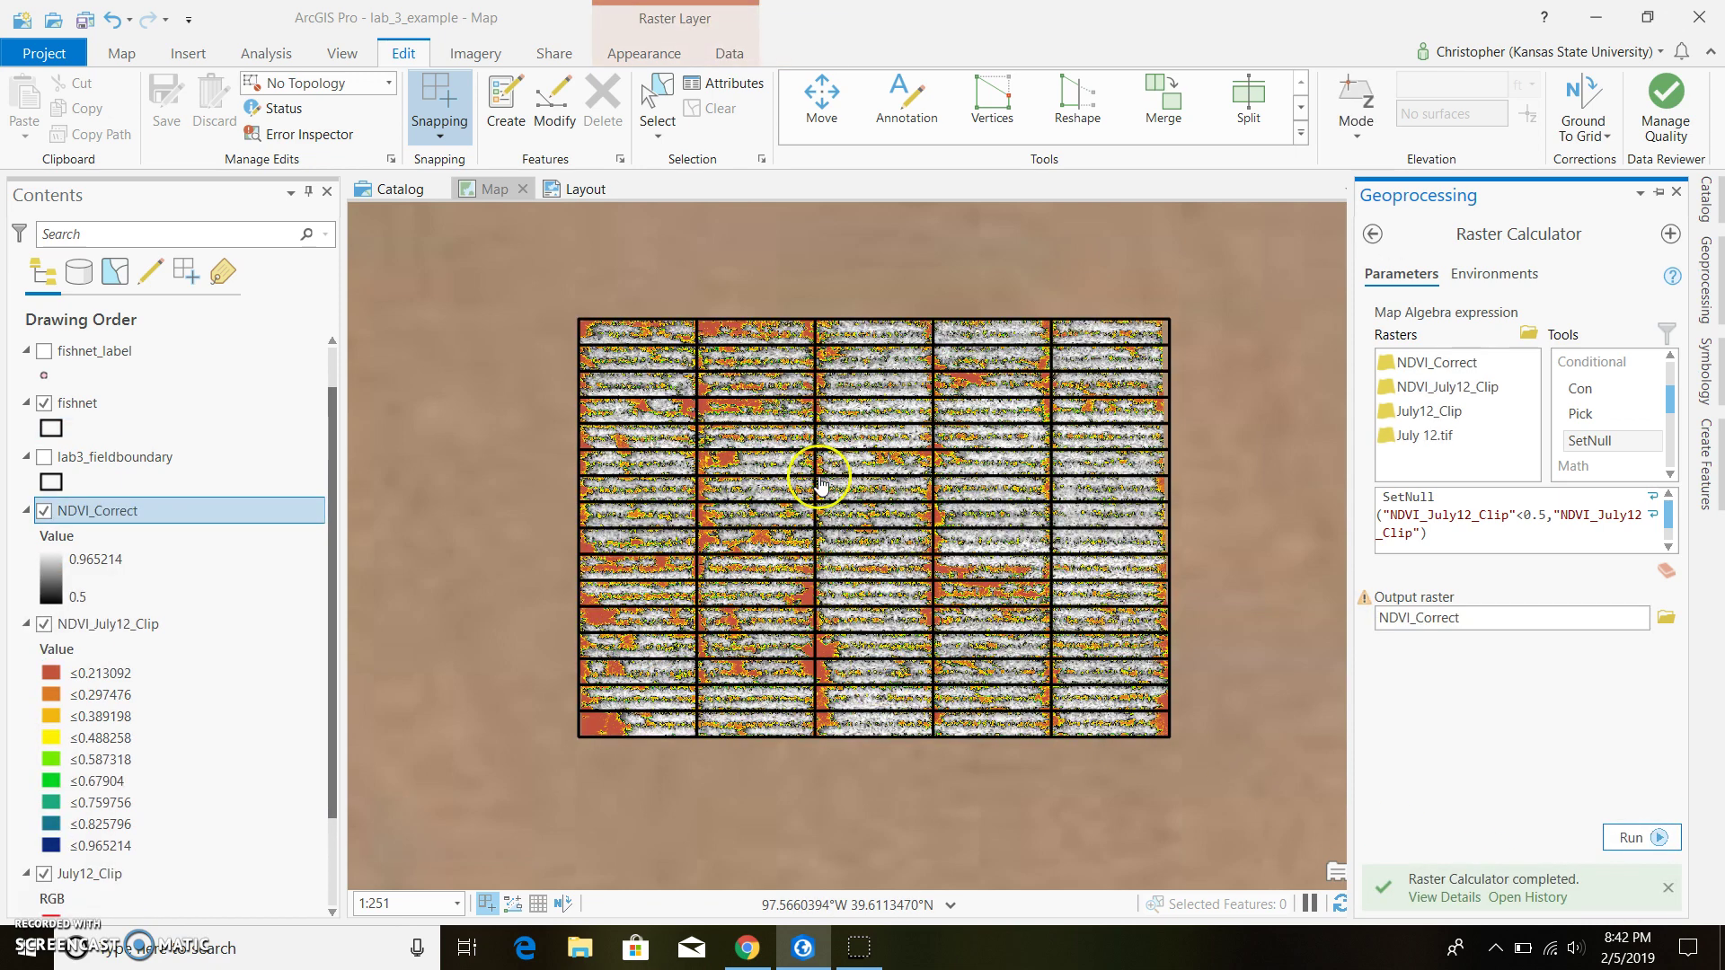
scroll(813, 454, "up", 3)
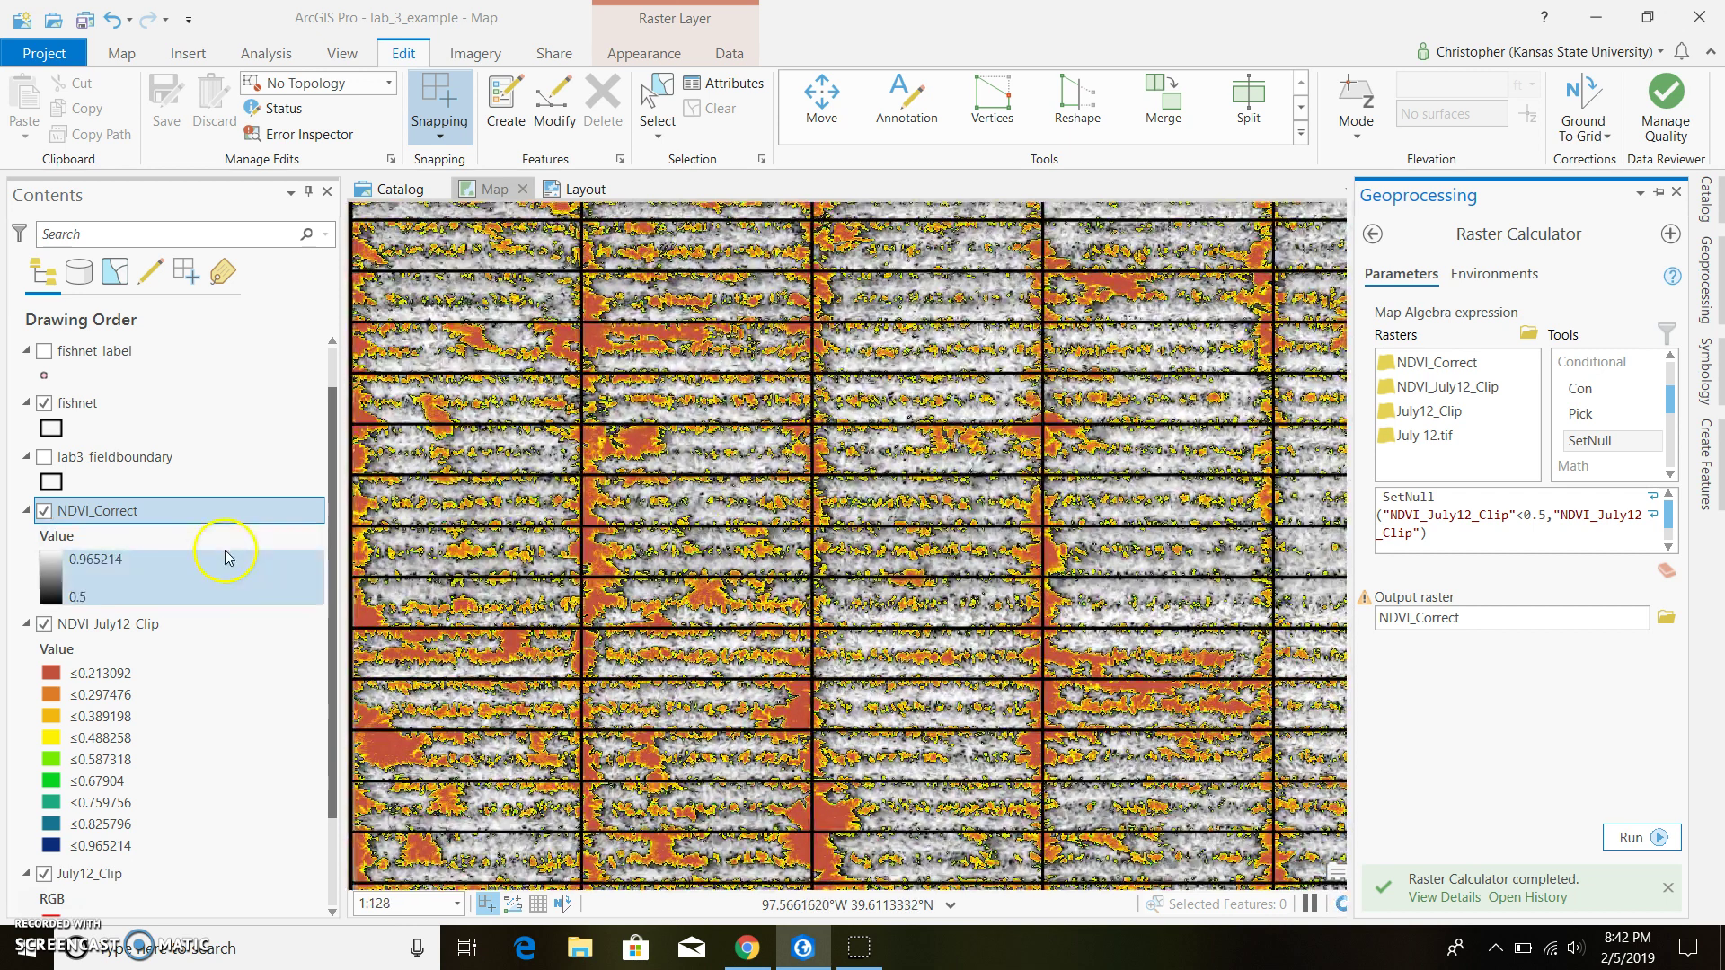
left_click(45, 624)
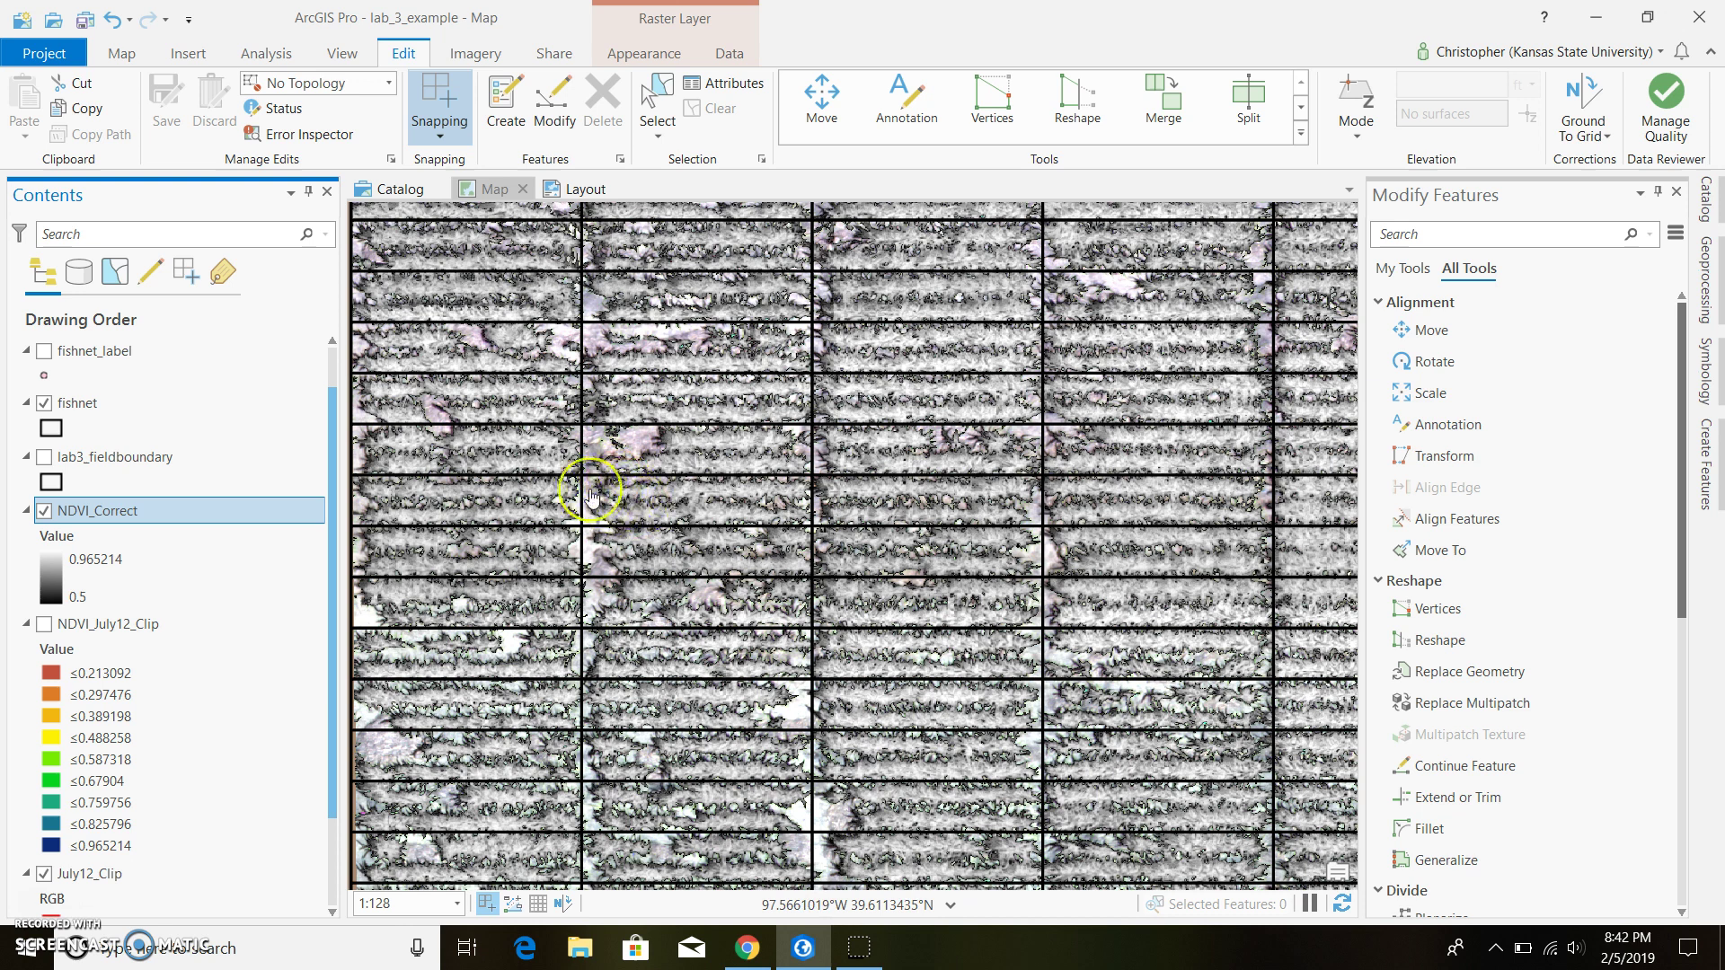
scroll(585, 489, "up", 4)
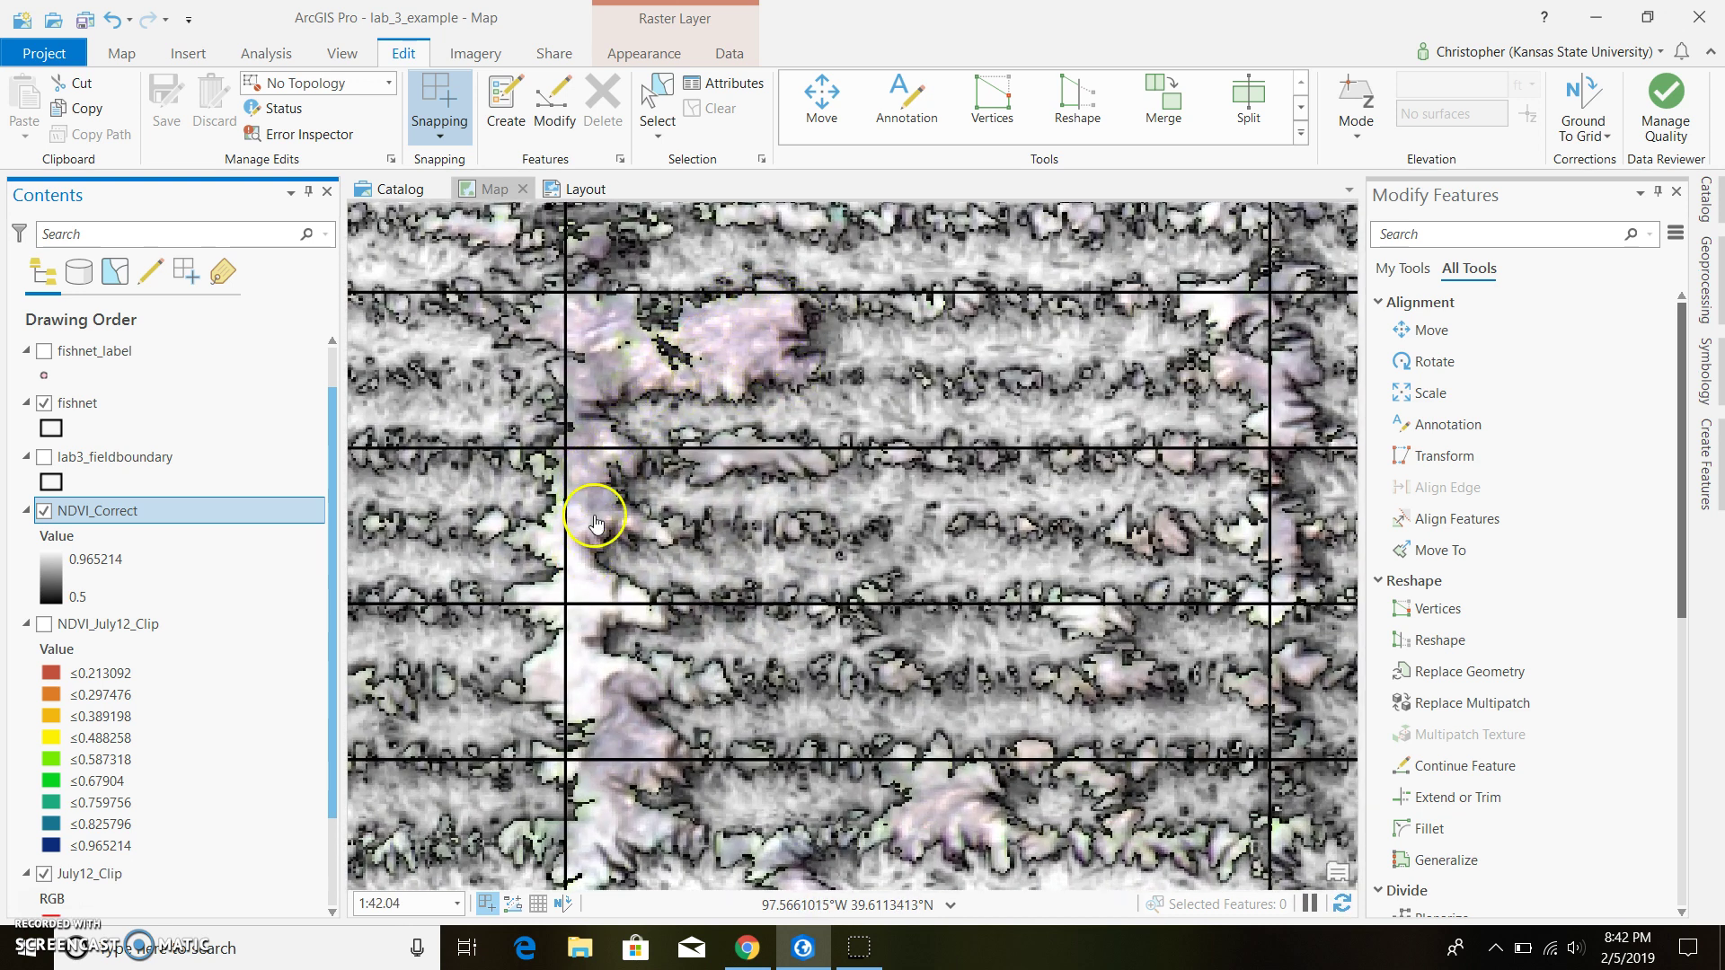
Switch NDVI_Correct symbology to Classify with 9 classes.
right_click(180, 515)
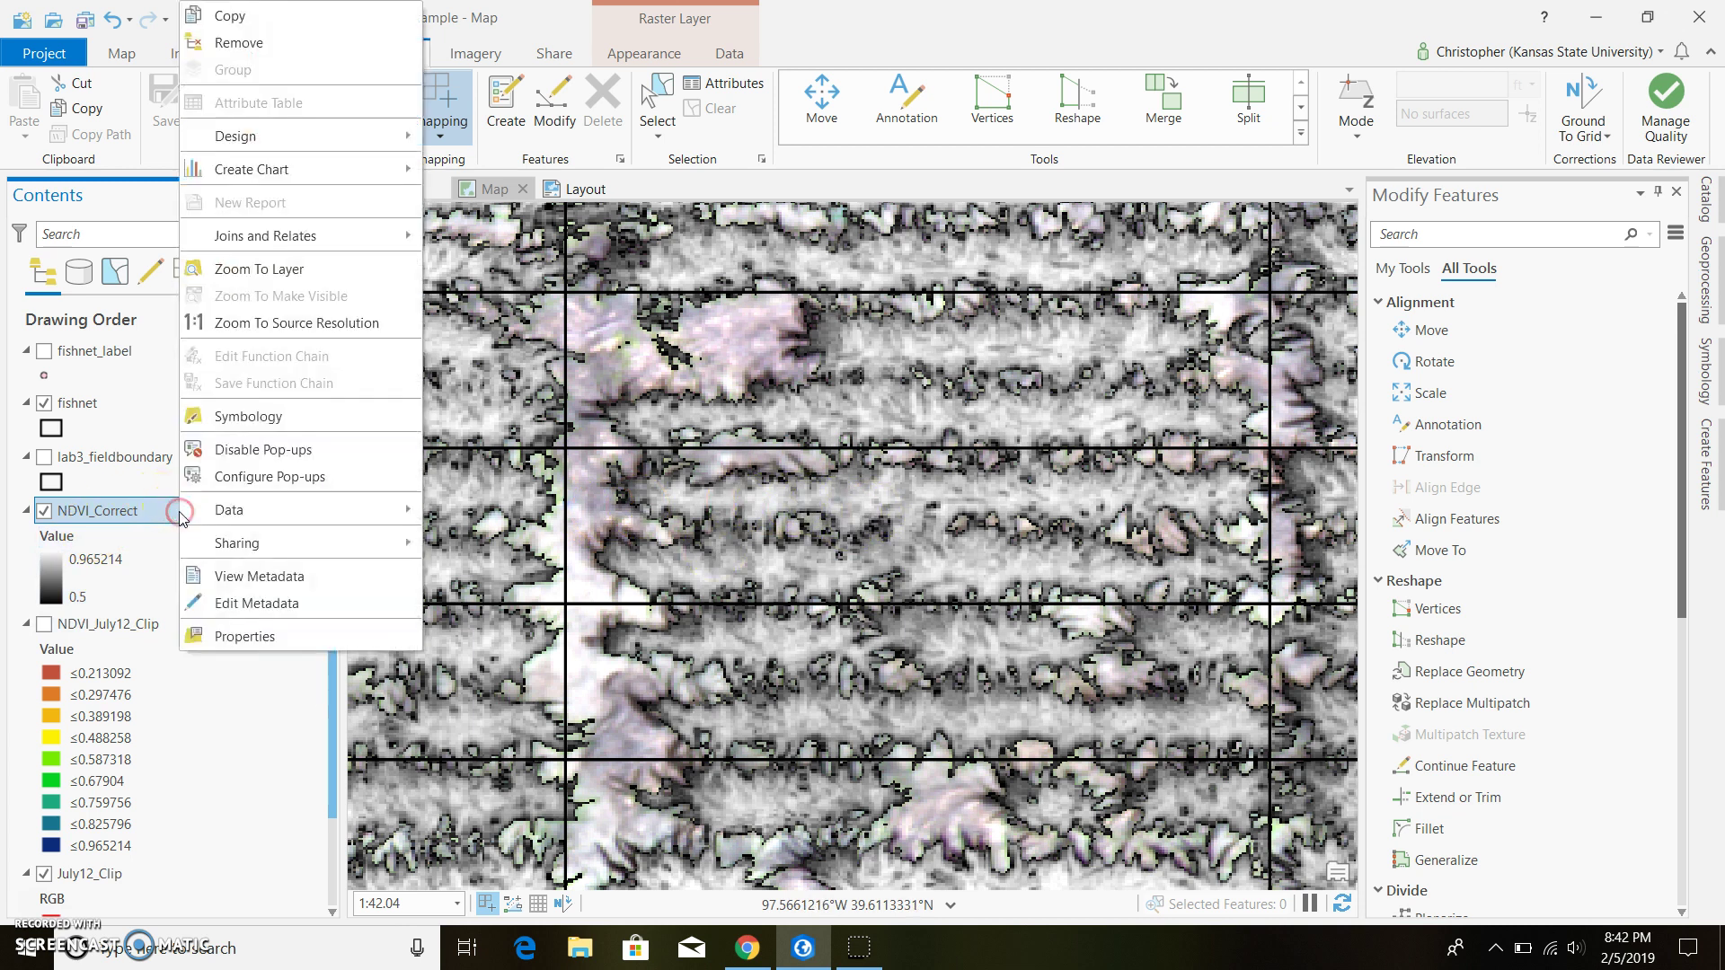
left_click(314, 418)
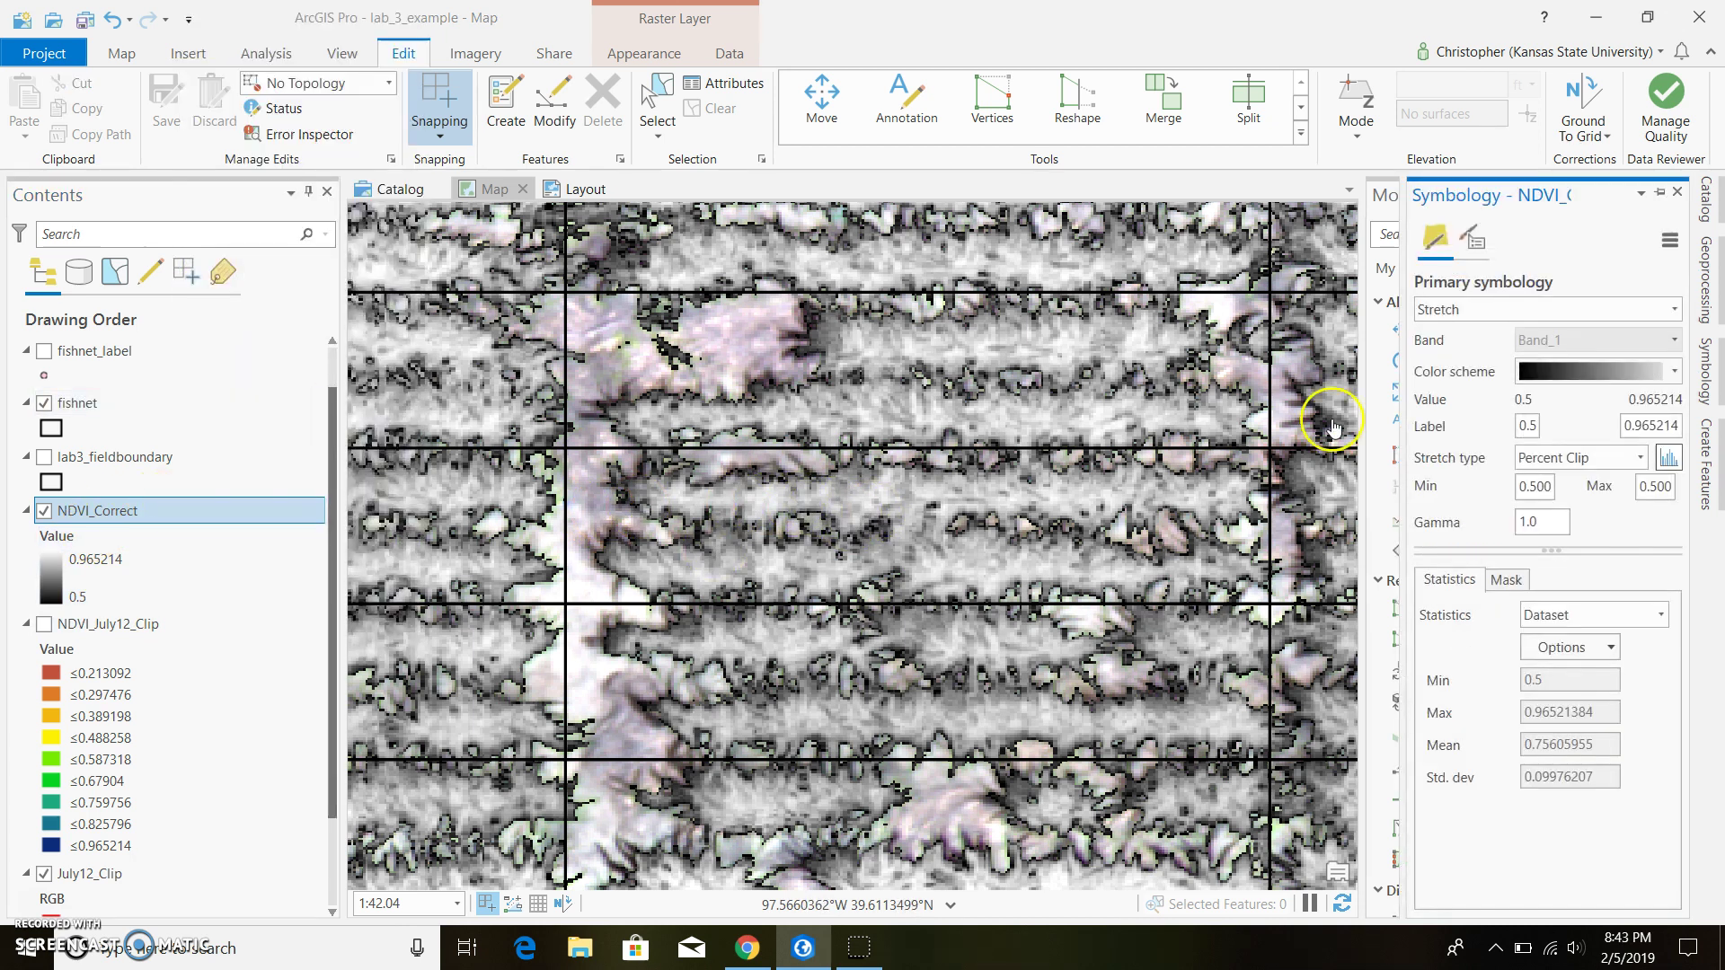
left_click(1676, 309)
left_click(1565, 458)
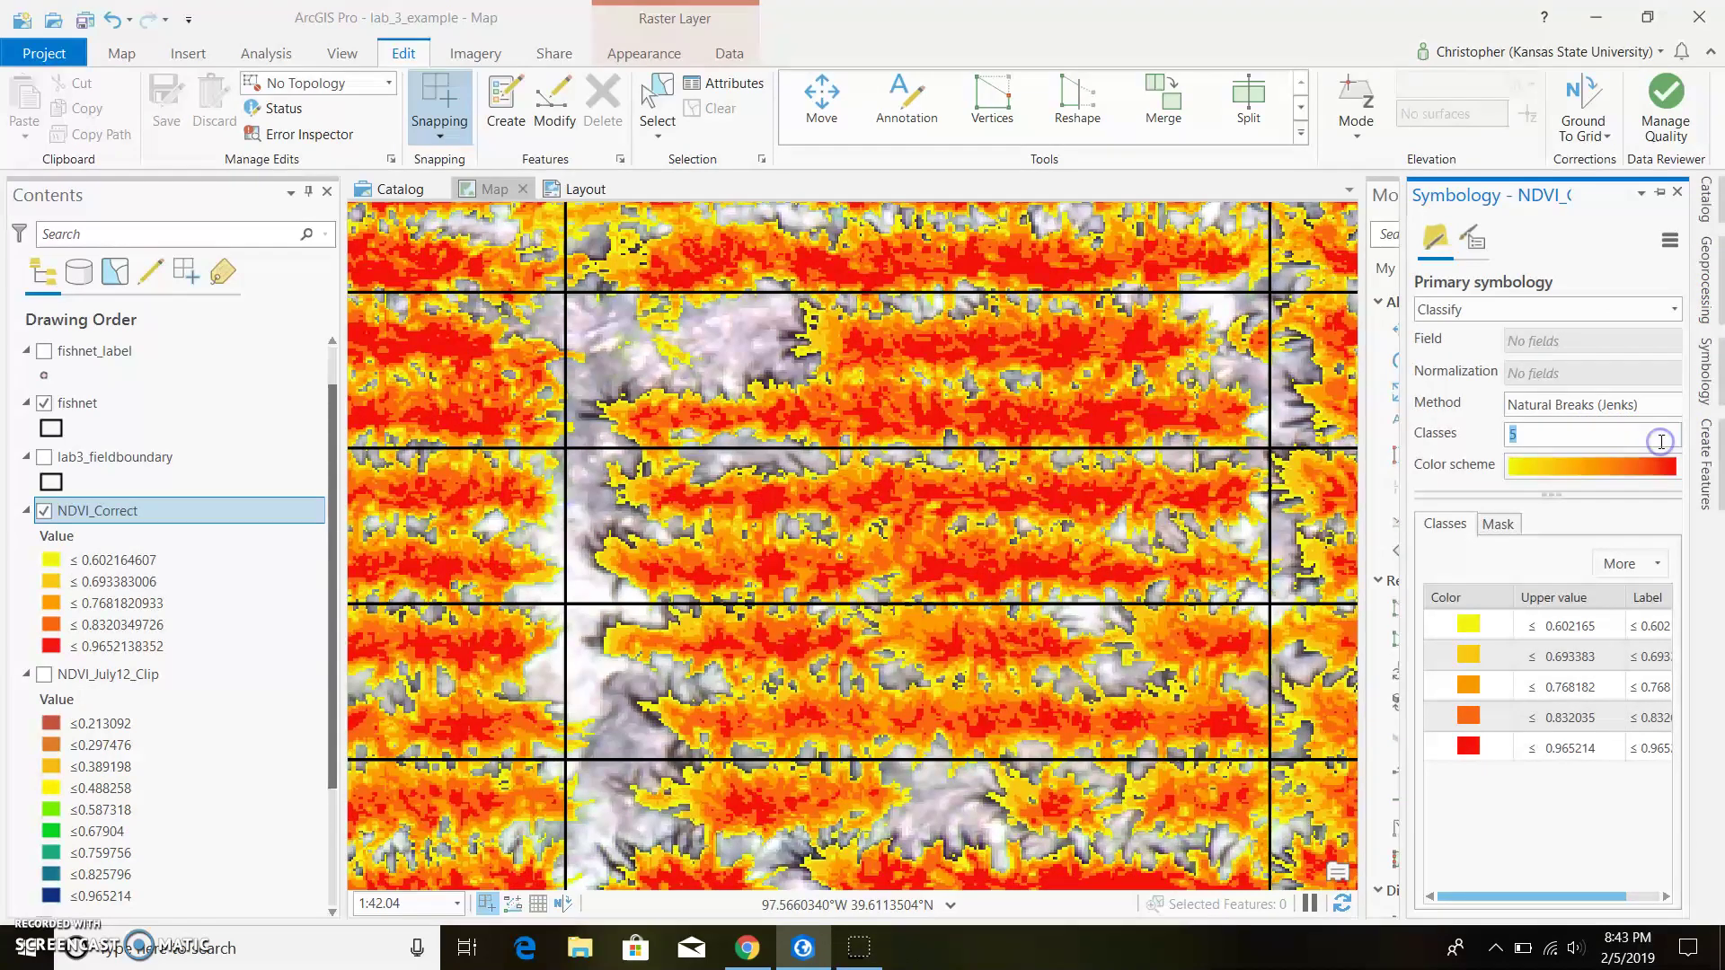
type("9")
key("Return")
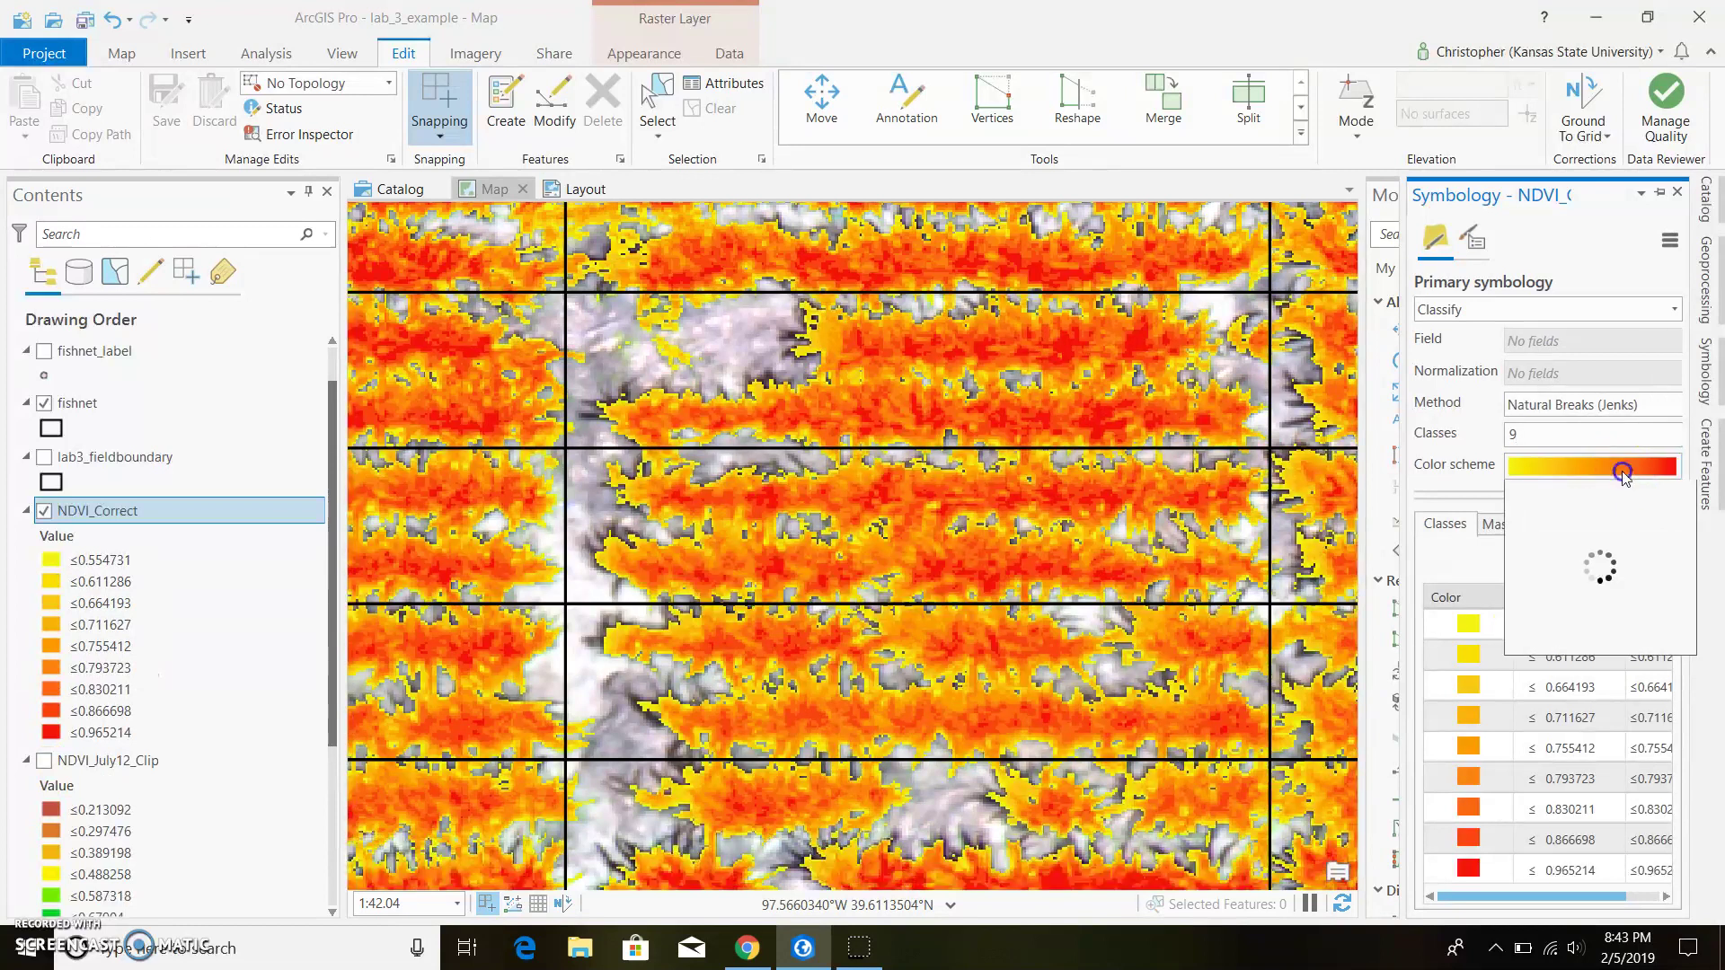
Apply the red-yellow-green-blue colour scheme to NDVI_Correct.
left_click(1617, 465)
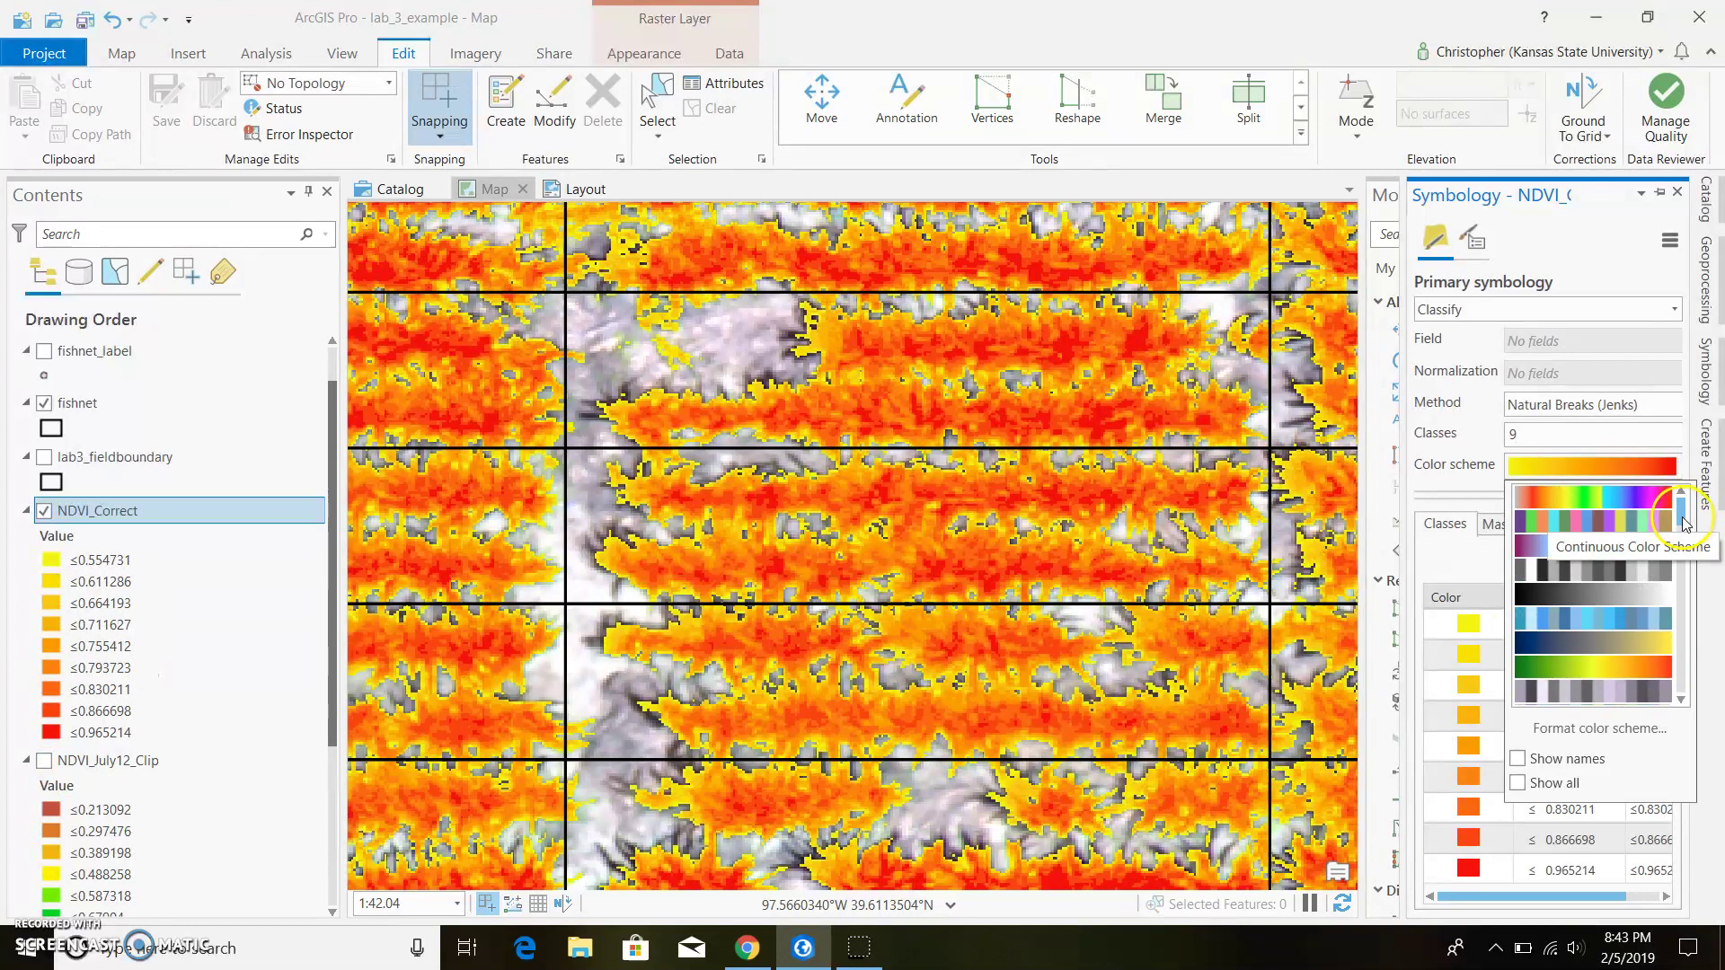
left_click_drag(1682, 524, 1676, 552)
left_click(1608, 648)
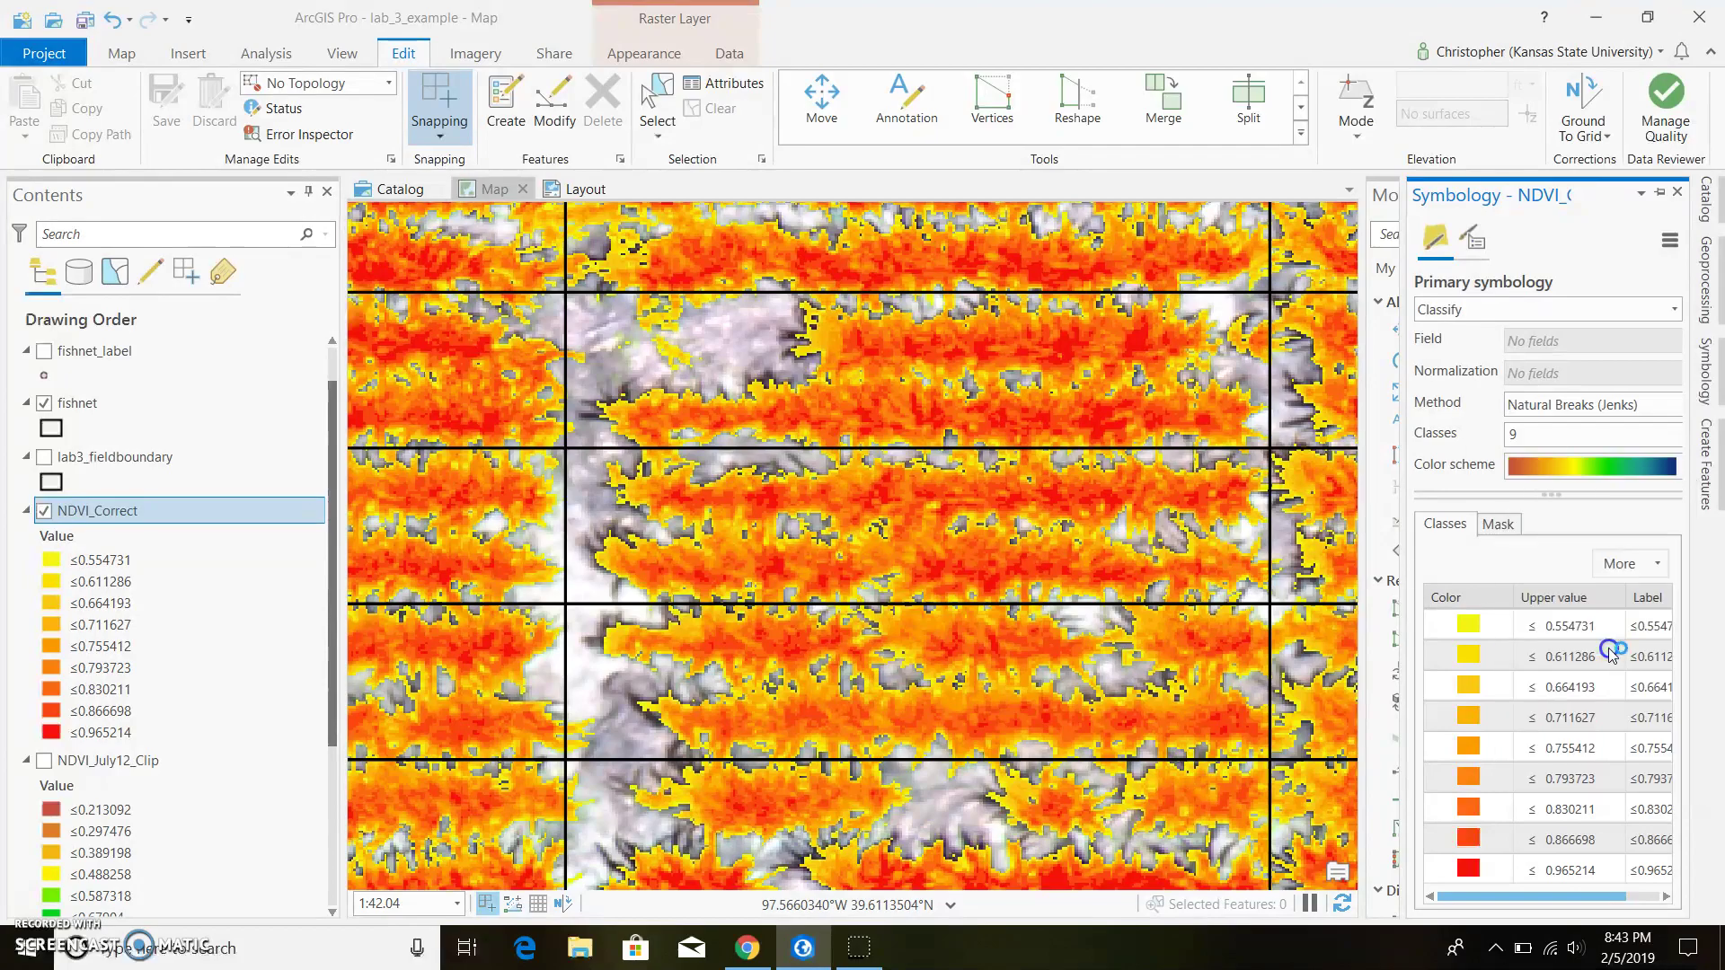
Zoom out to show the whole fishnet field and select July12_Clip in Contents.
scroll(742, 444, "up", 1)
scroll(742, 444, "down", 3)
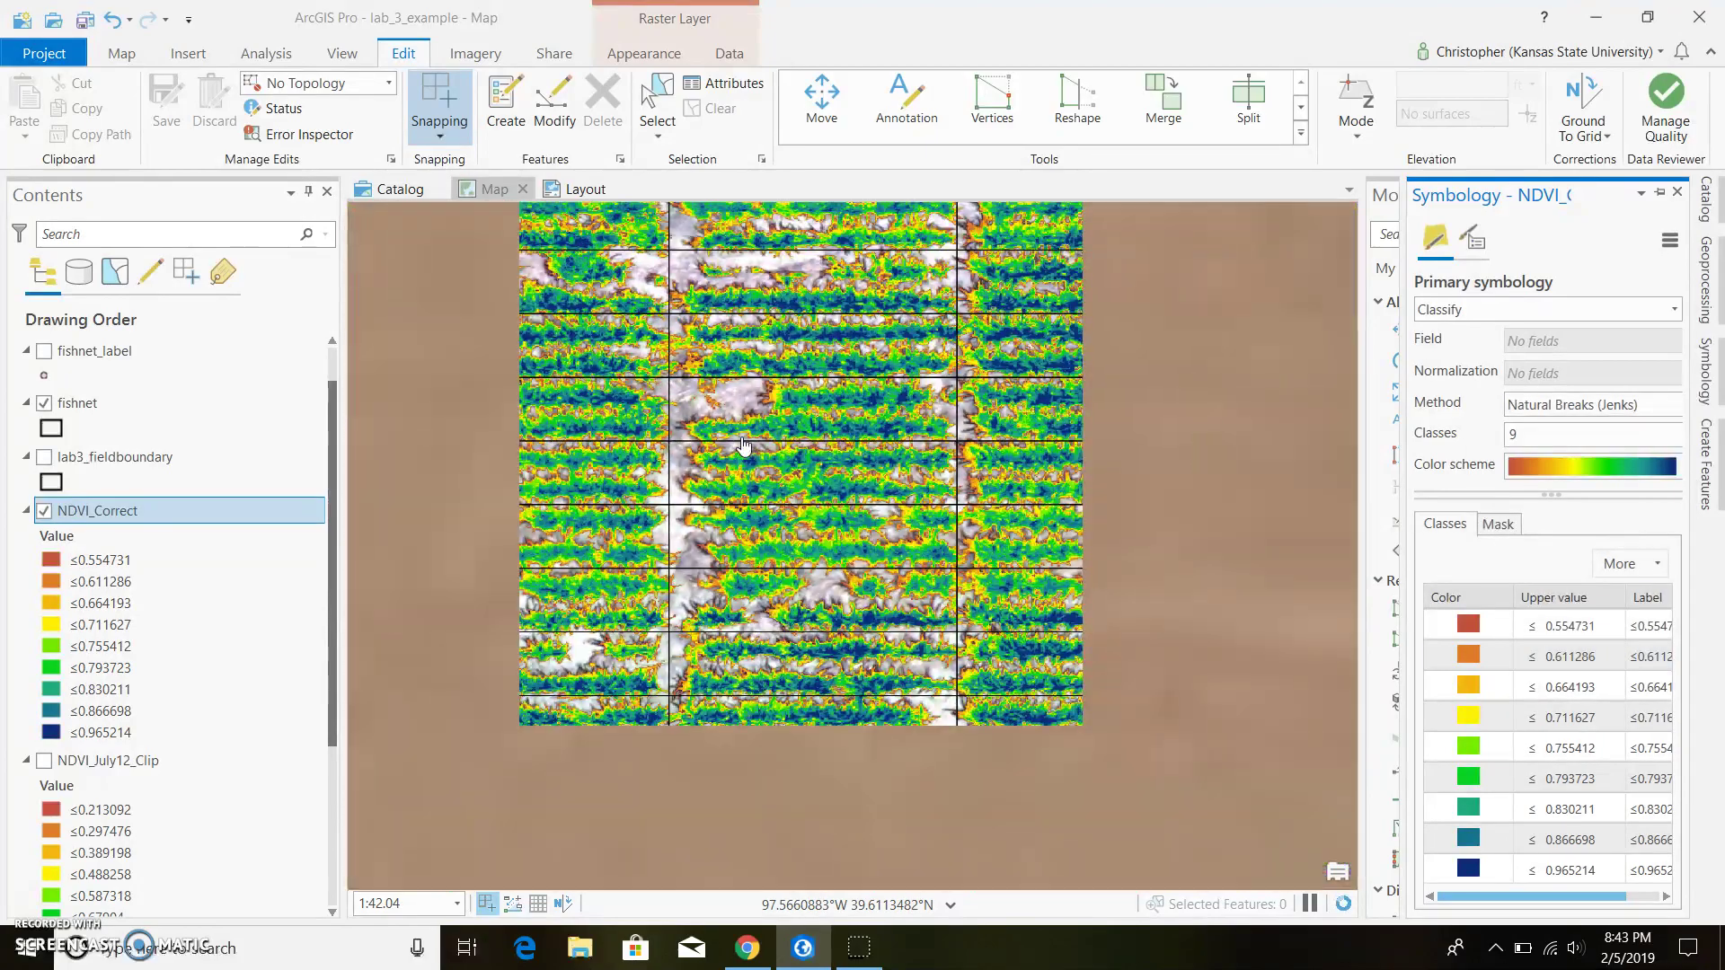
scroll(890, 435, "down", 1)
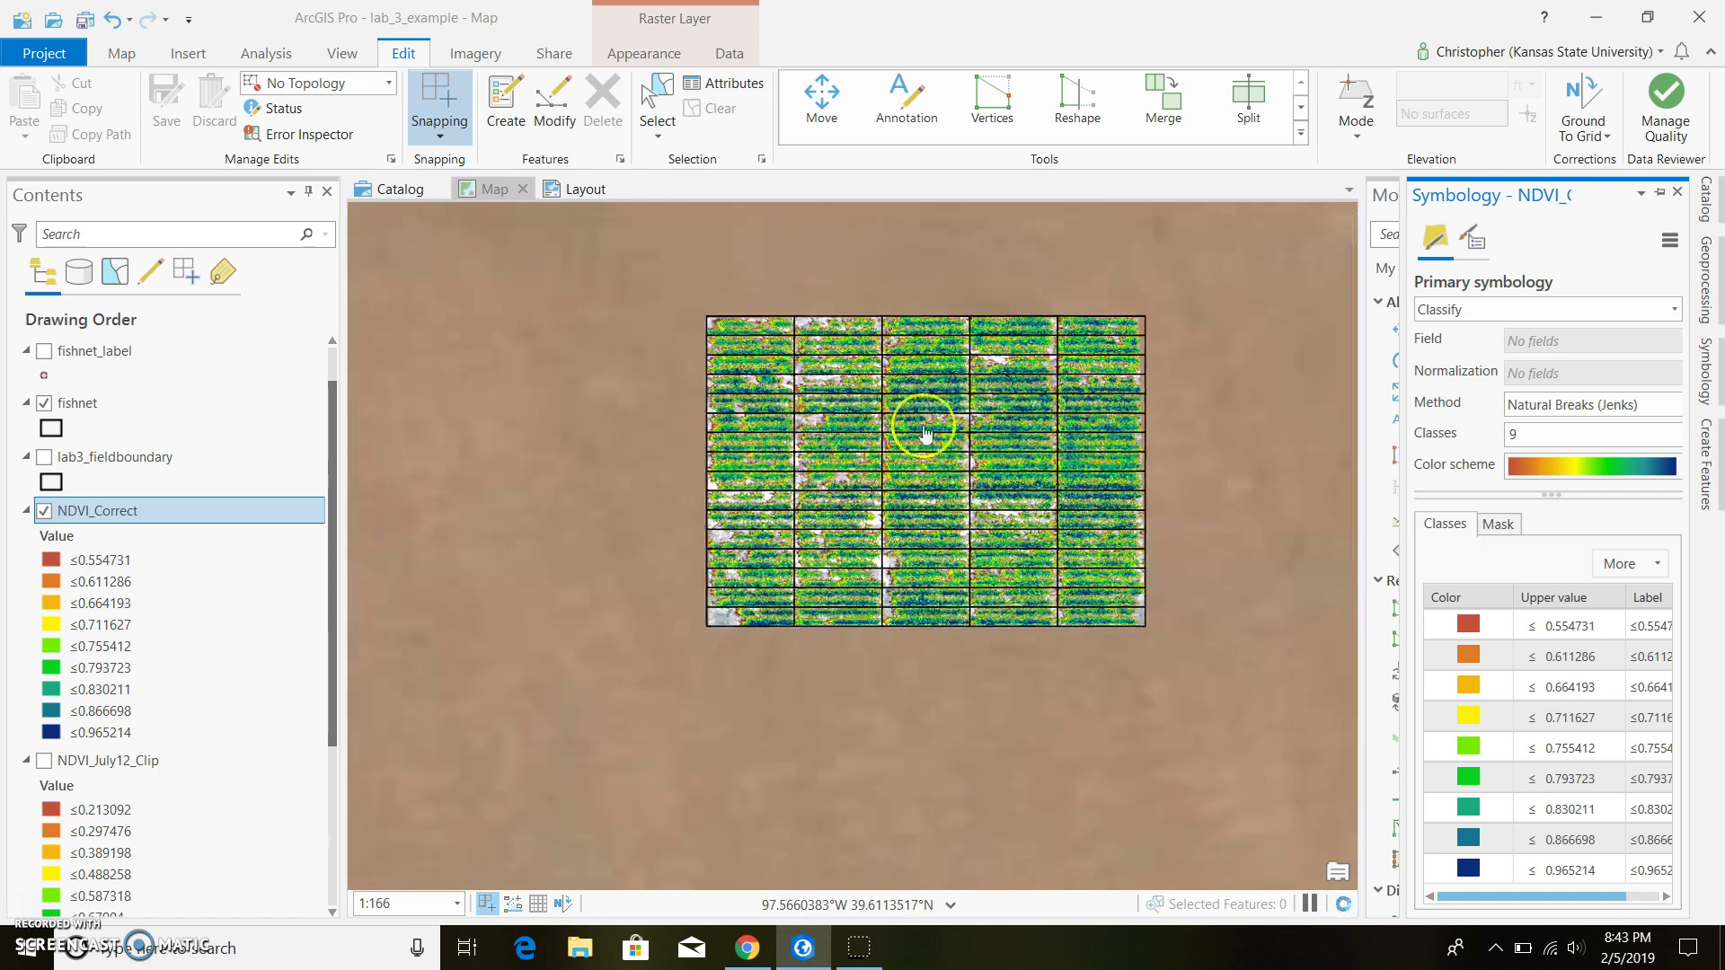
scroll(1123, 420, "up", 1)
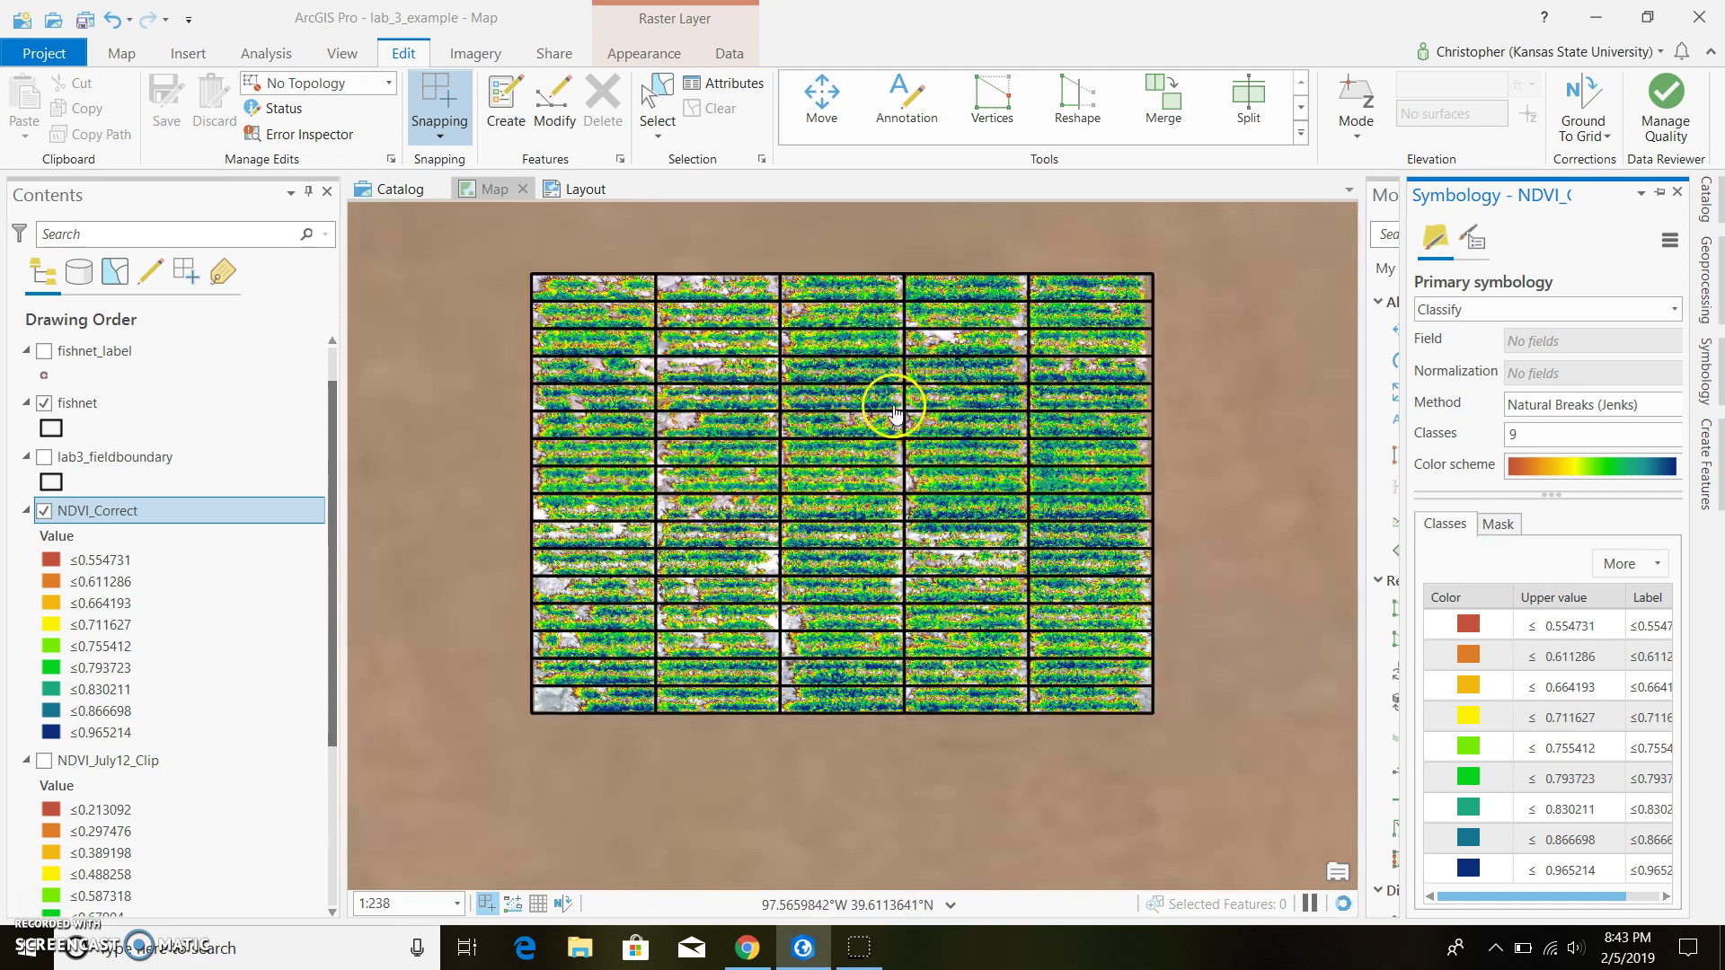
scroll(751, 692, "down", 1)
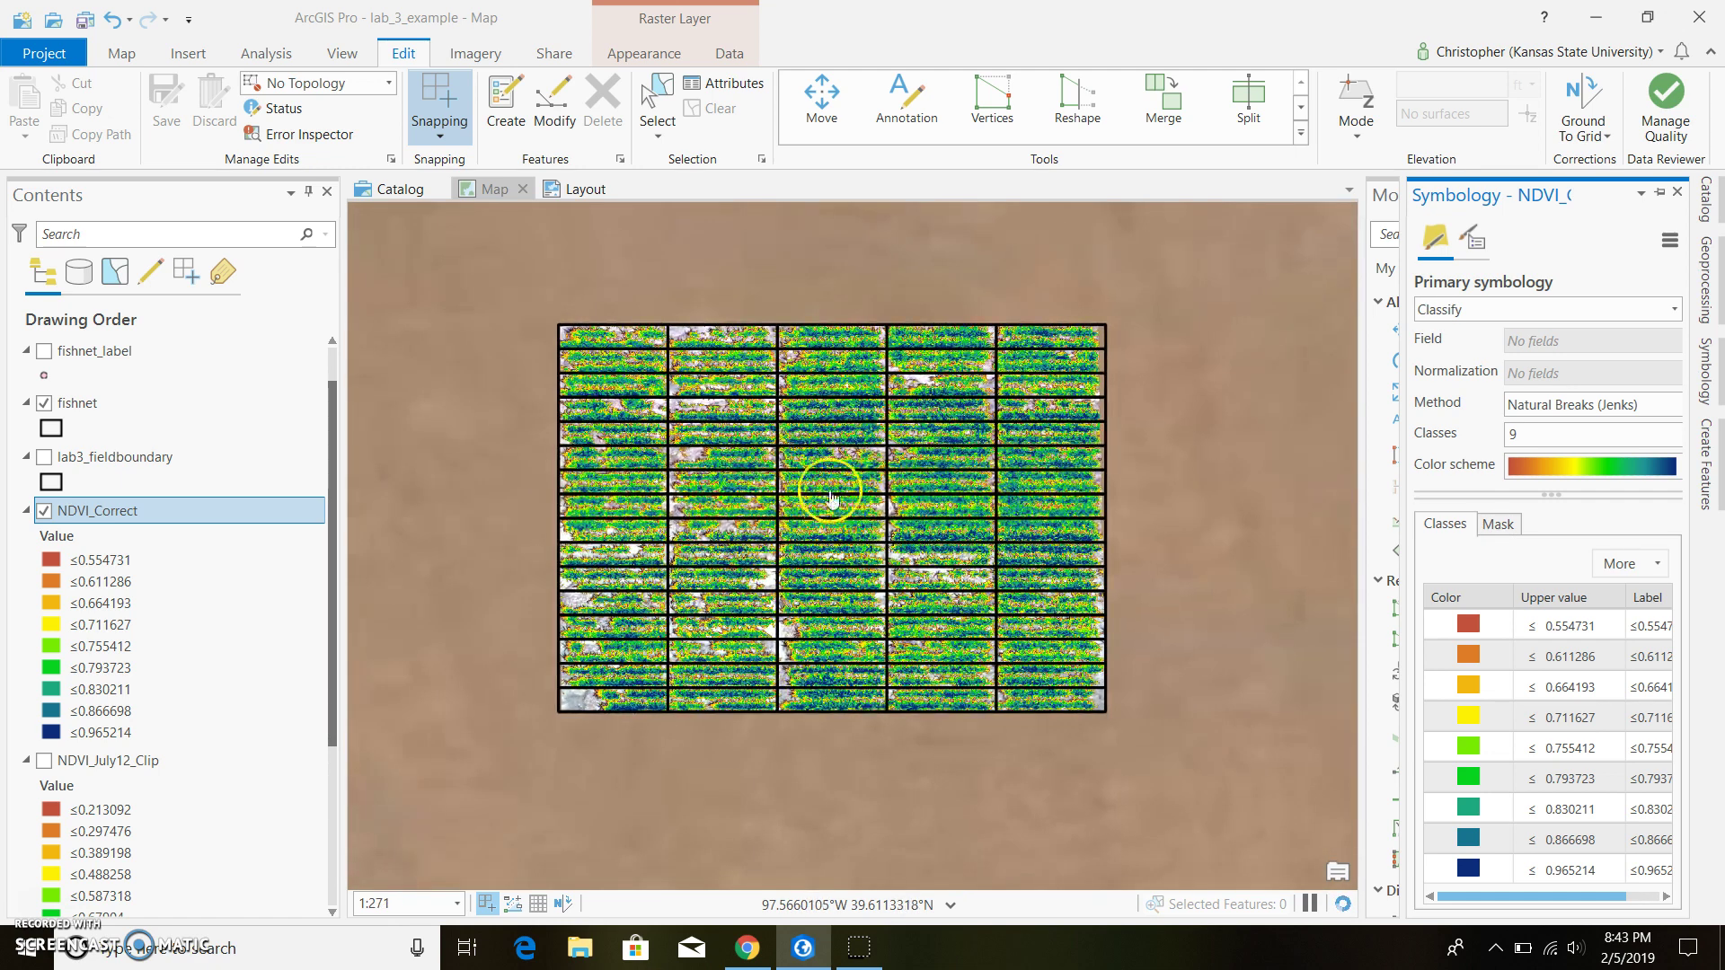
scroll(832, 509, "up", 1)
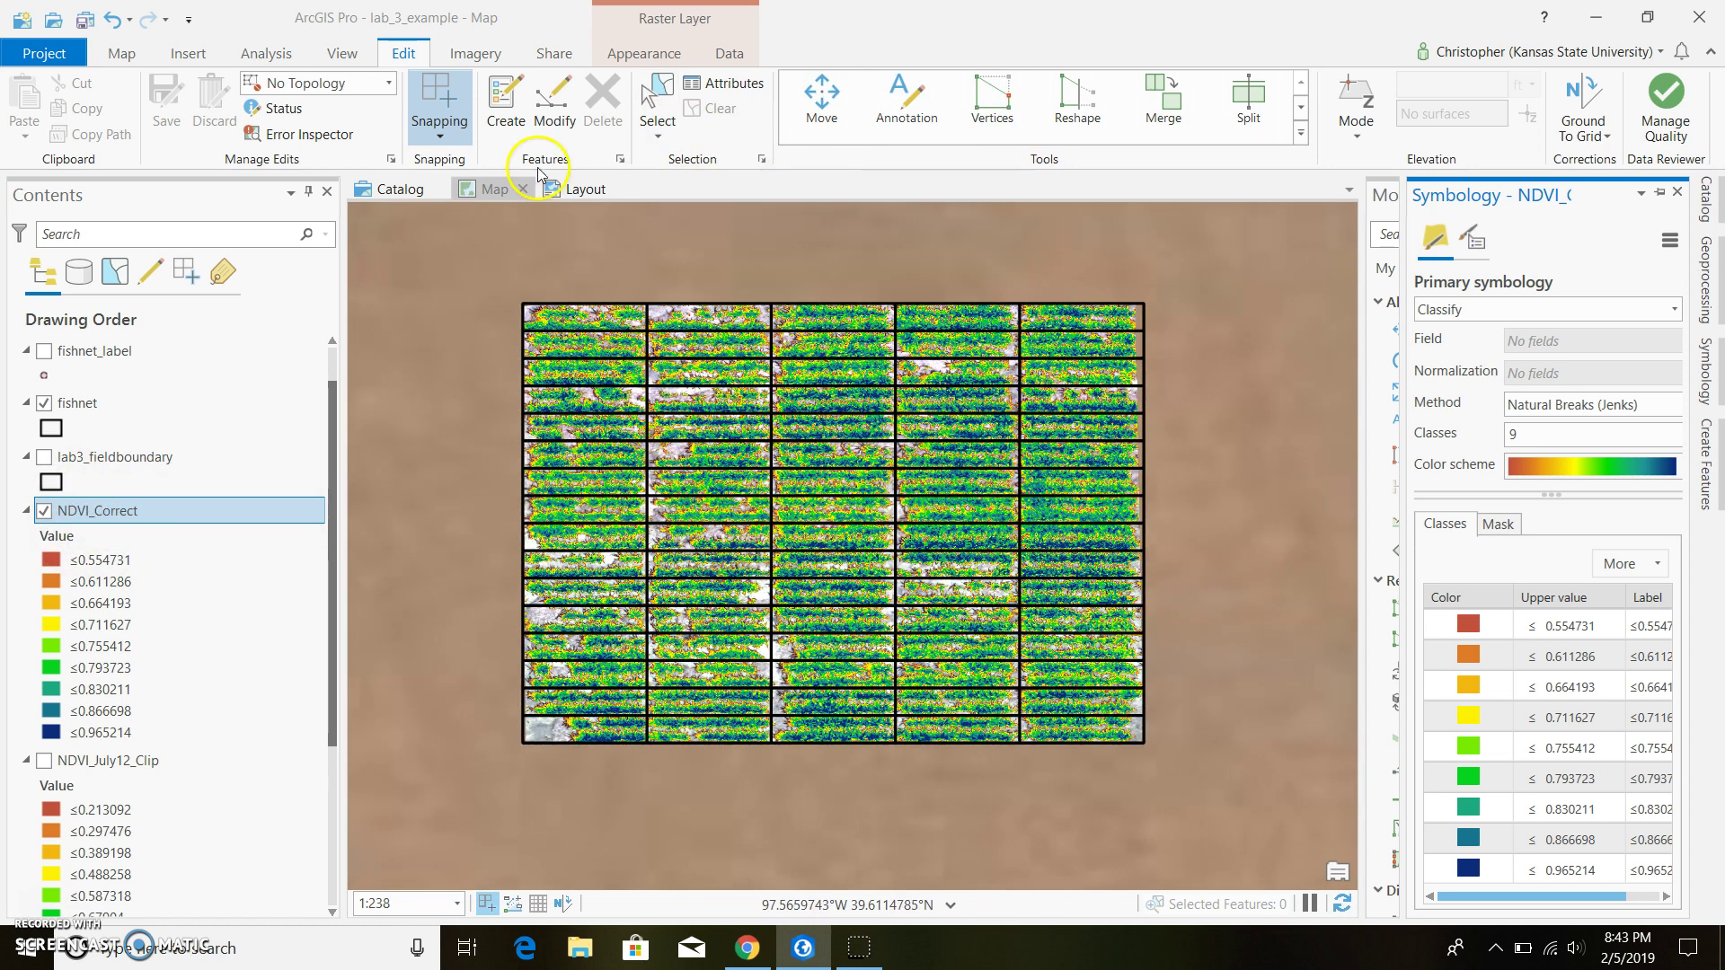
left_click_drag(330, 525, 337, 668)
left_click(203, 785)
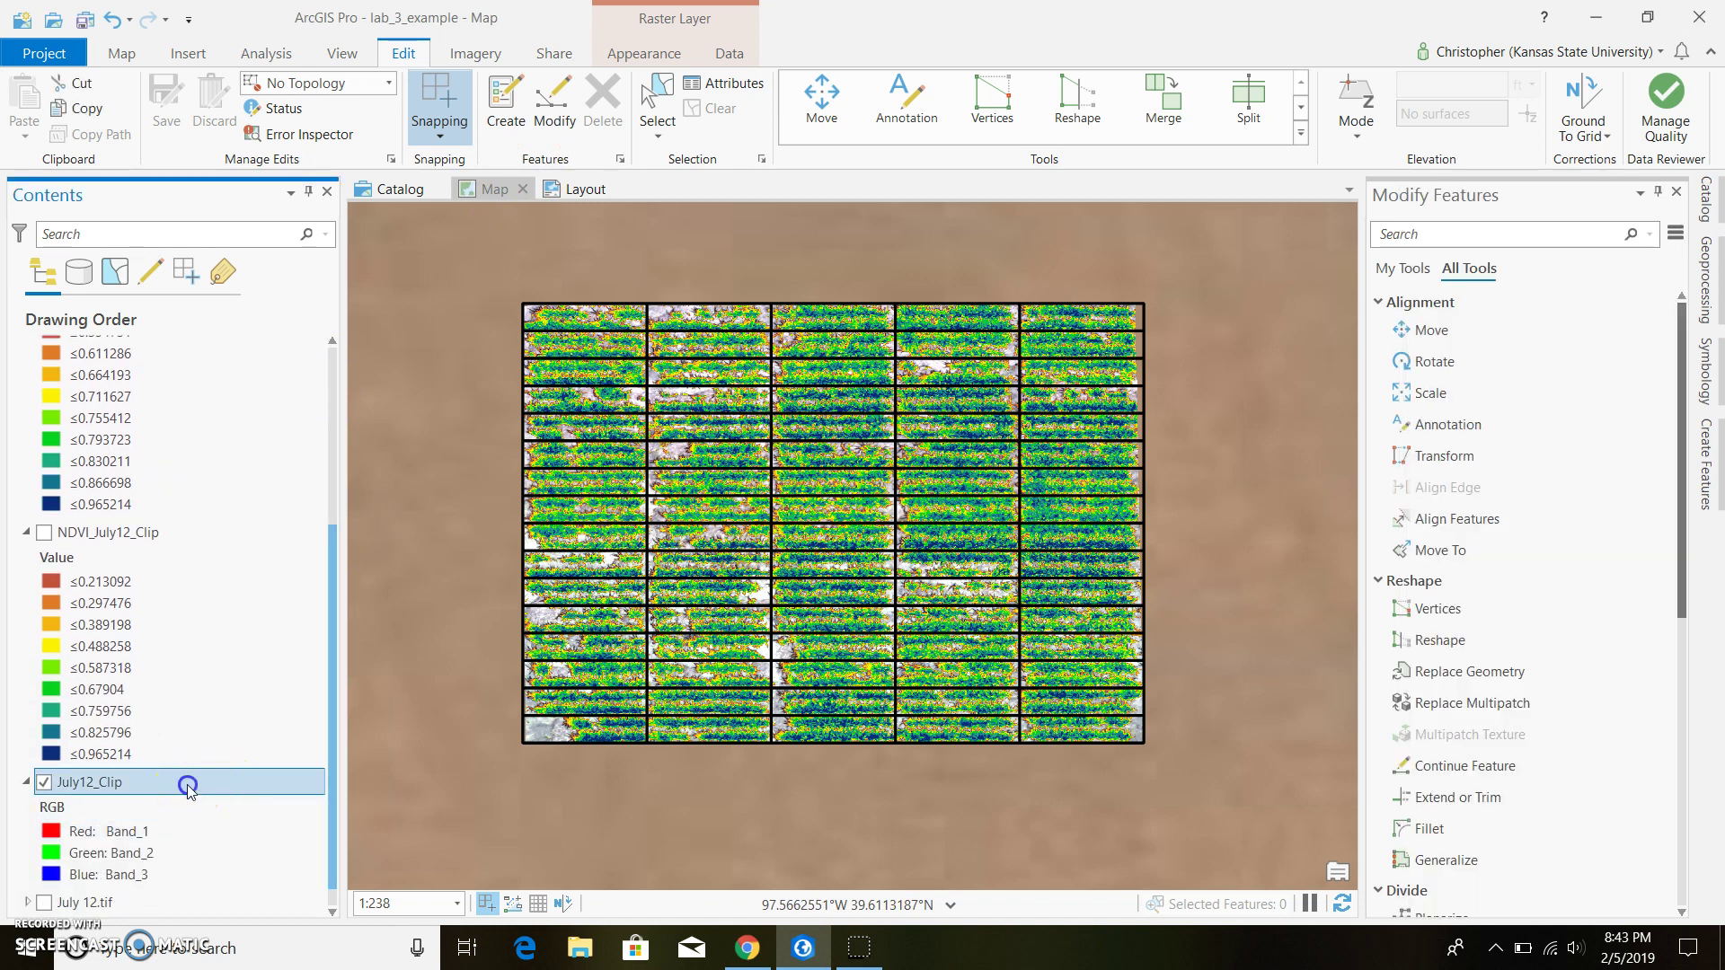
Open SAVI from the Imagery tab's Indices gallery, review its band settings, and cancel.
left_click(469, 56)
left_click(956, 103)
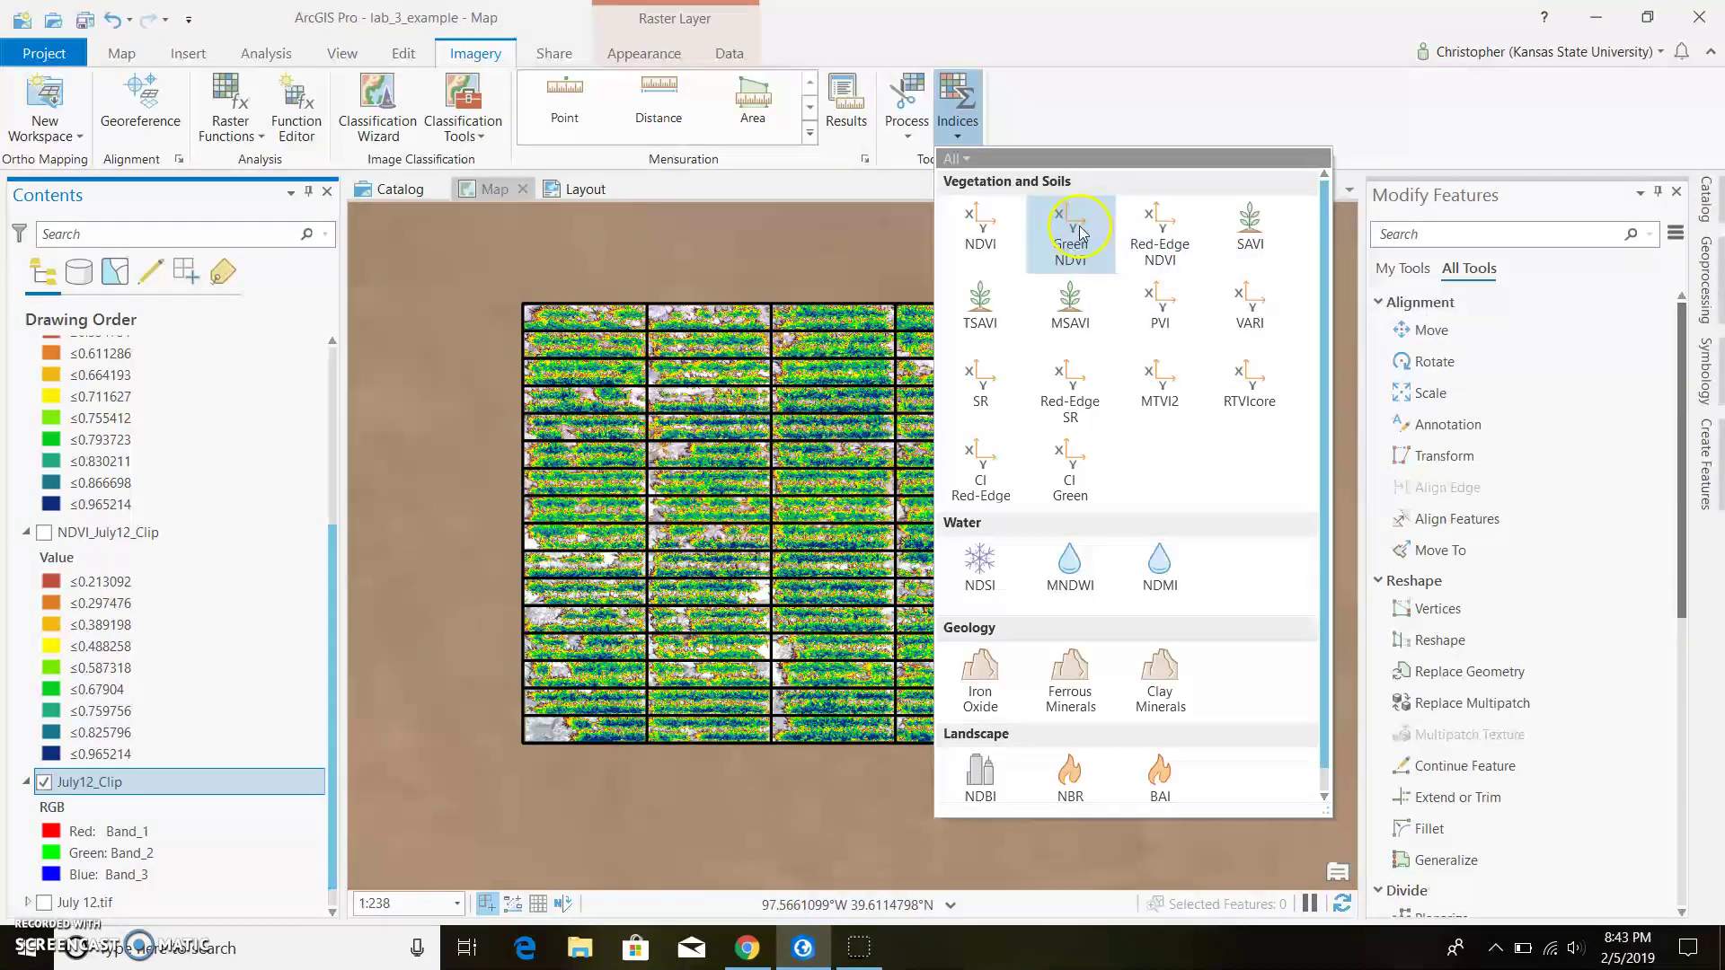
left_click(1263, 230)
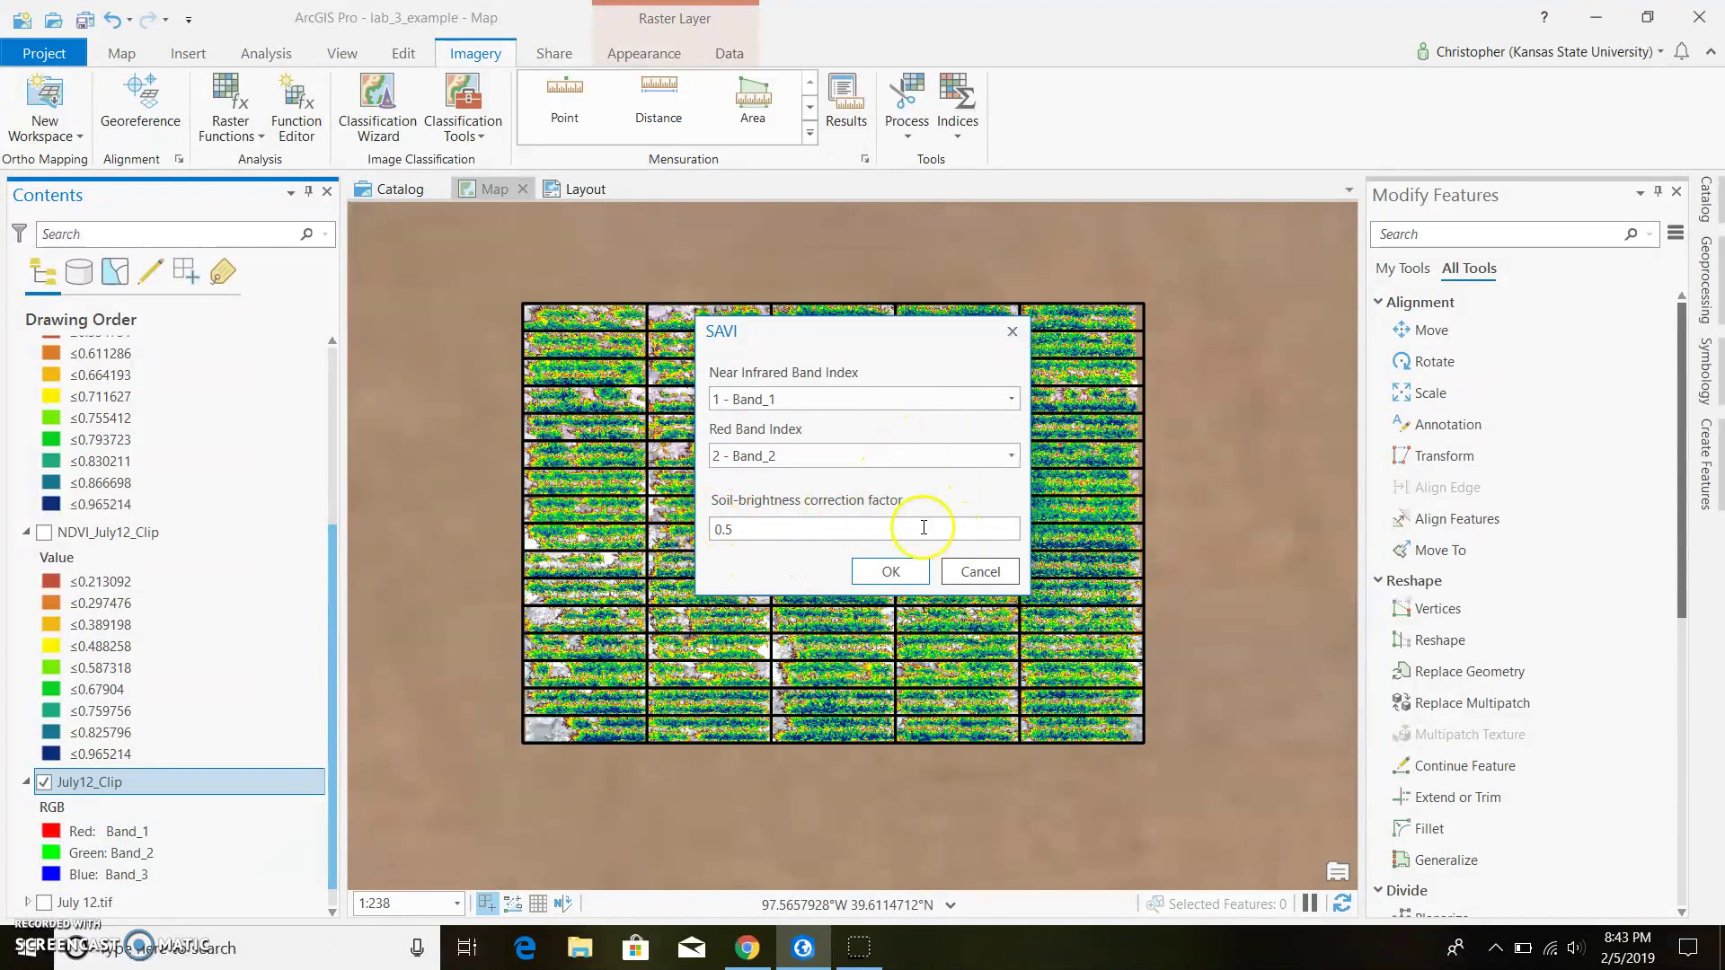
left_click(981, 575)
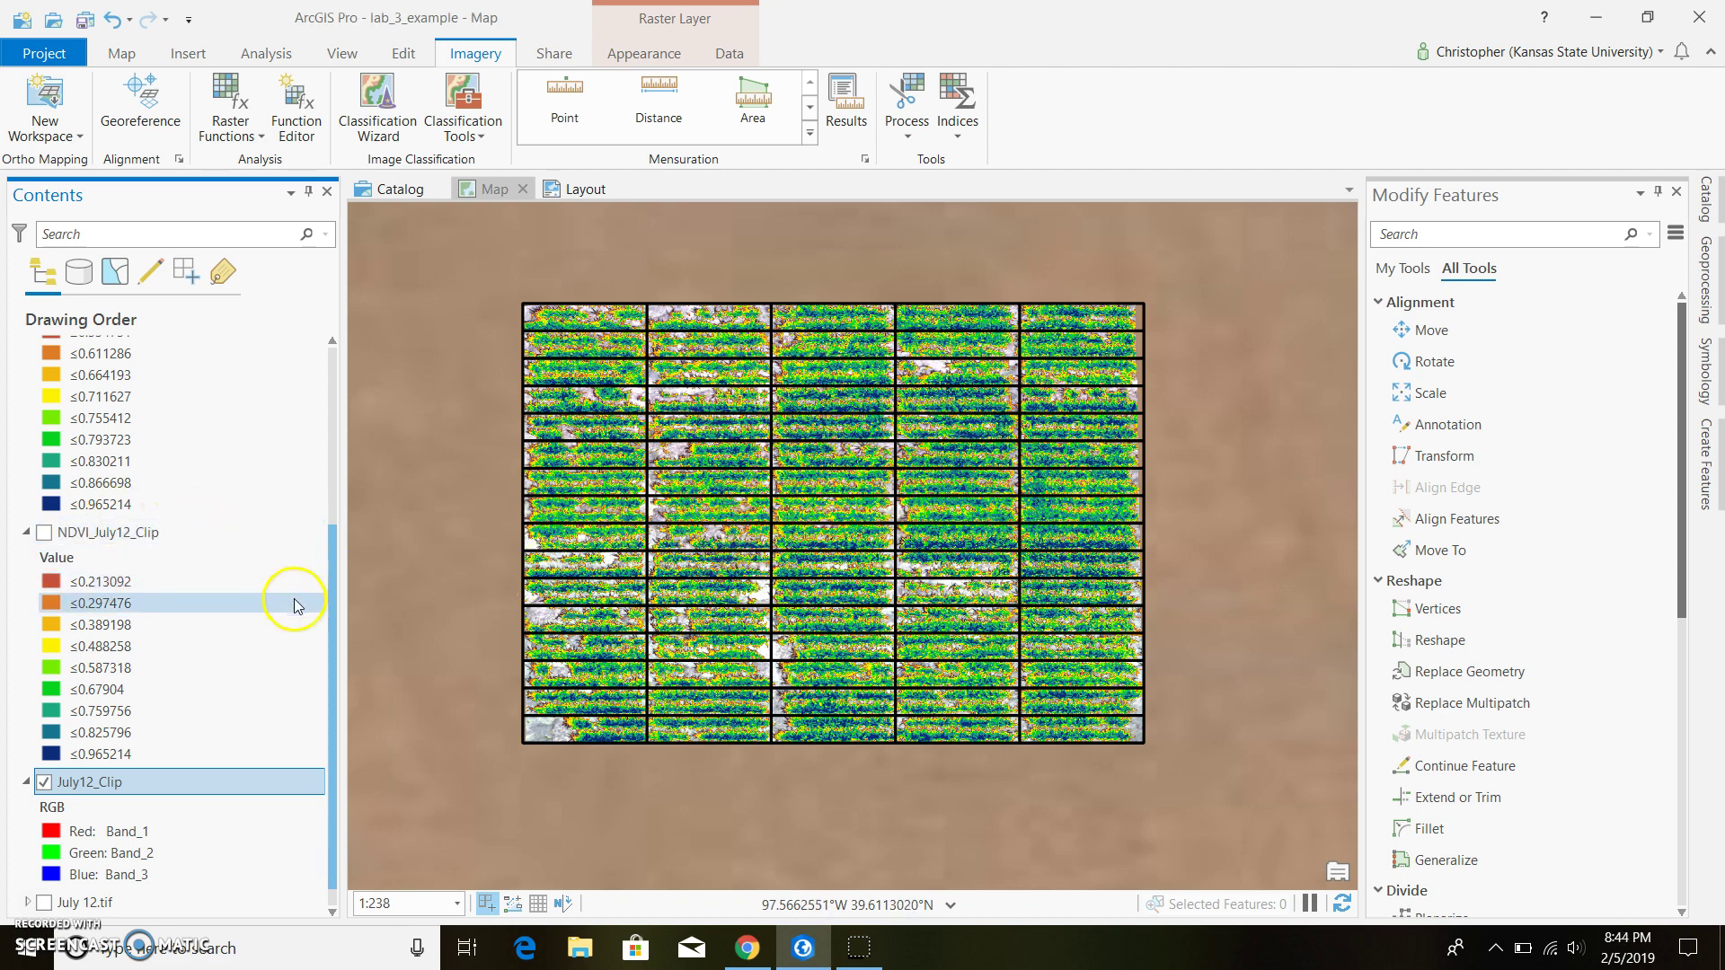
Search geoprocessing for 'zonal Statistics astable' and open the Spatial Analyst Zonal Statistics as Table tool.
scroll(539, 575, "down", 1)
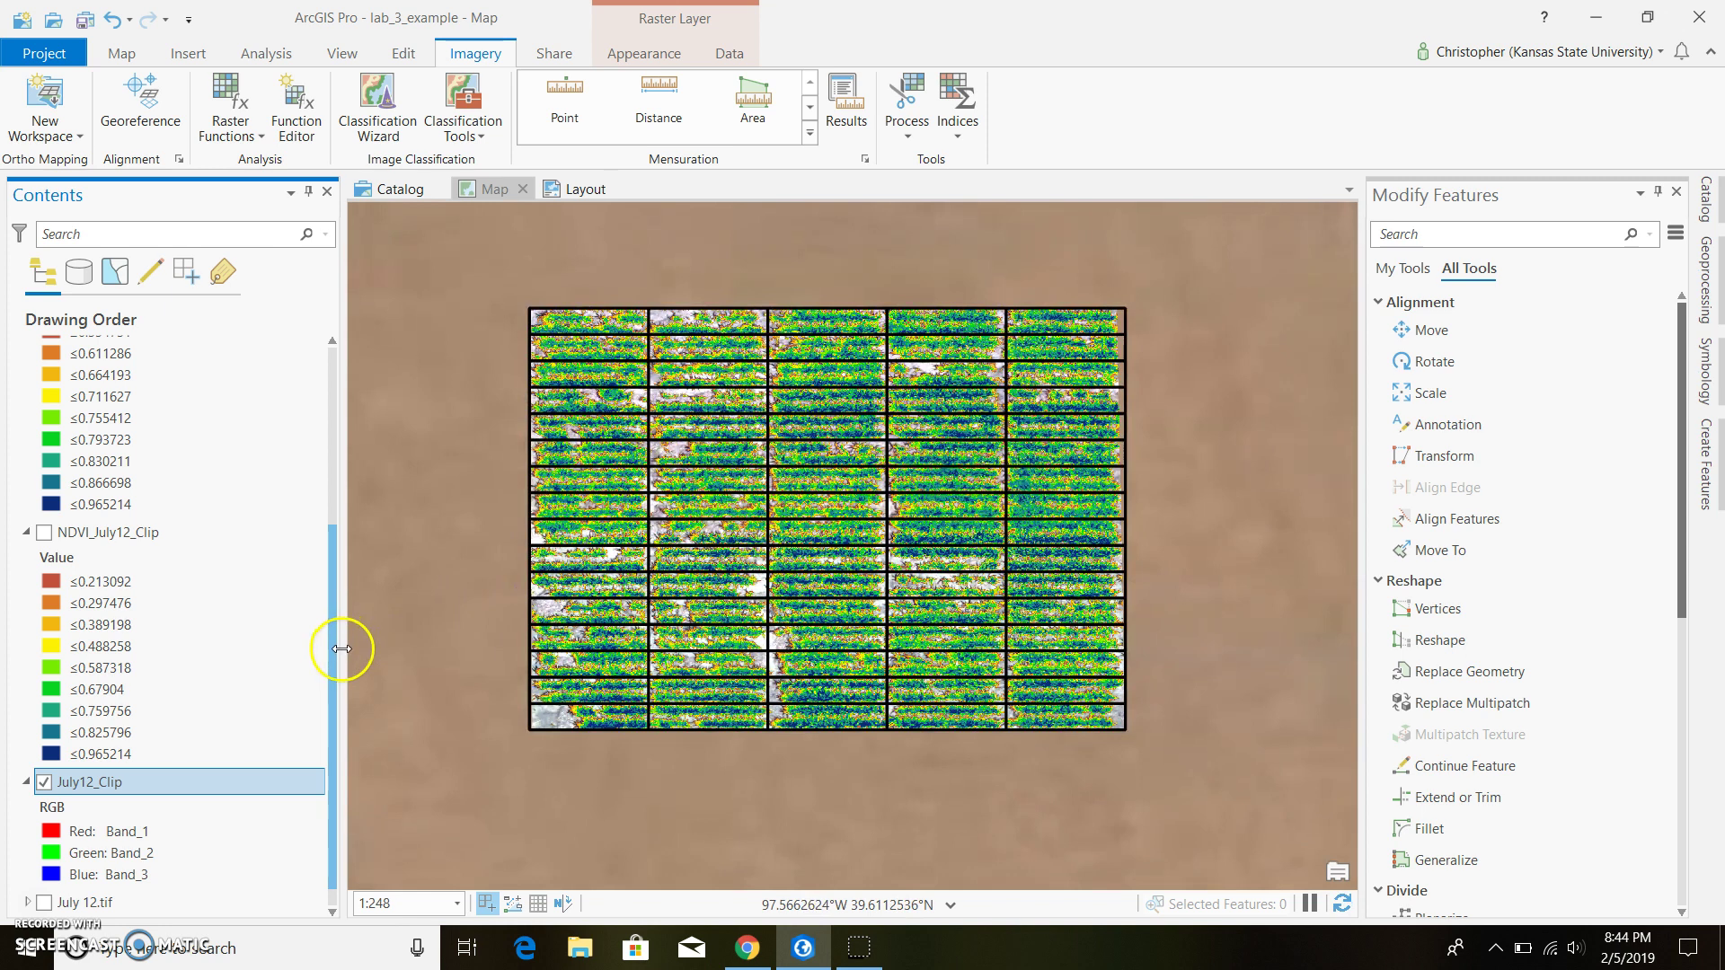
left_click_drag(331, 663, 331, 678)
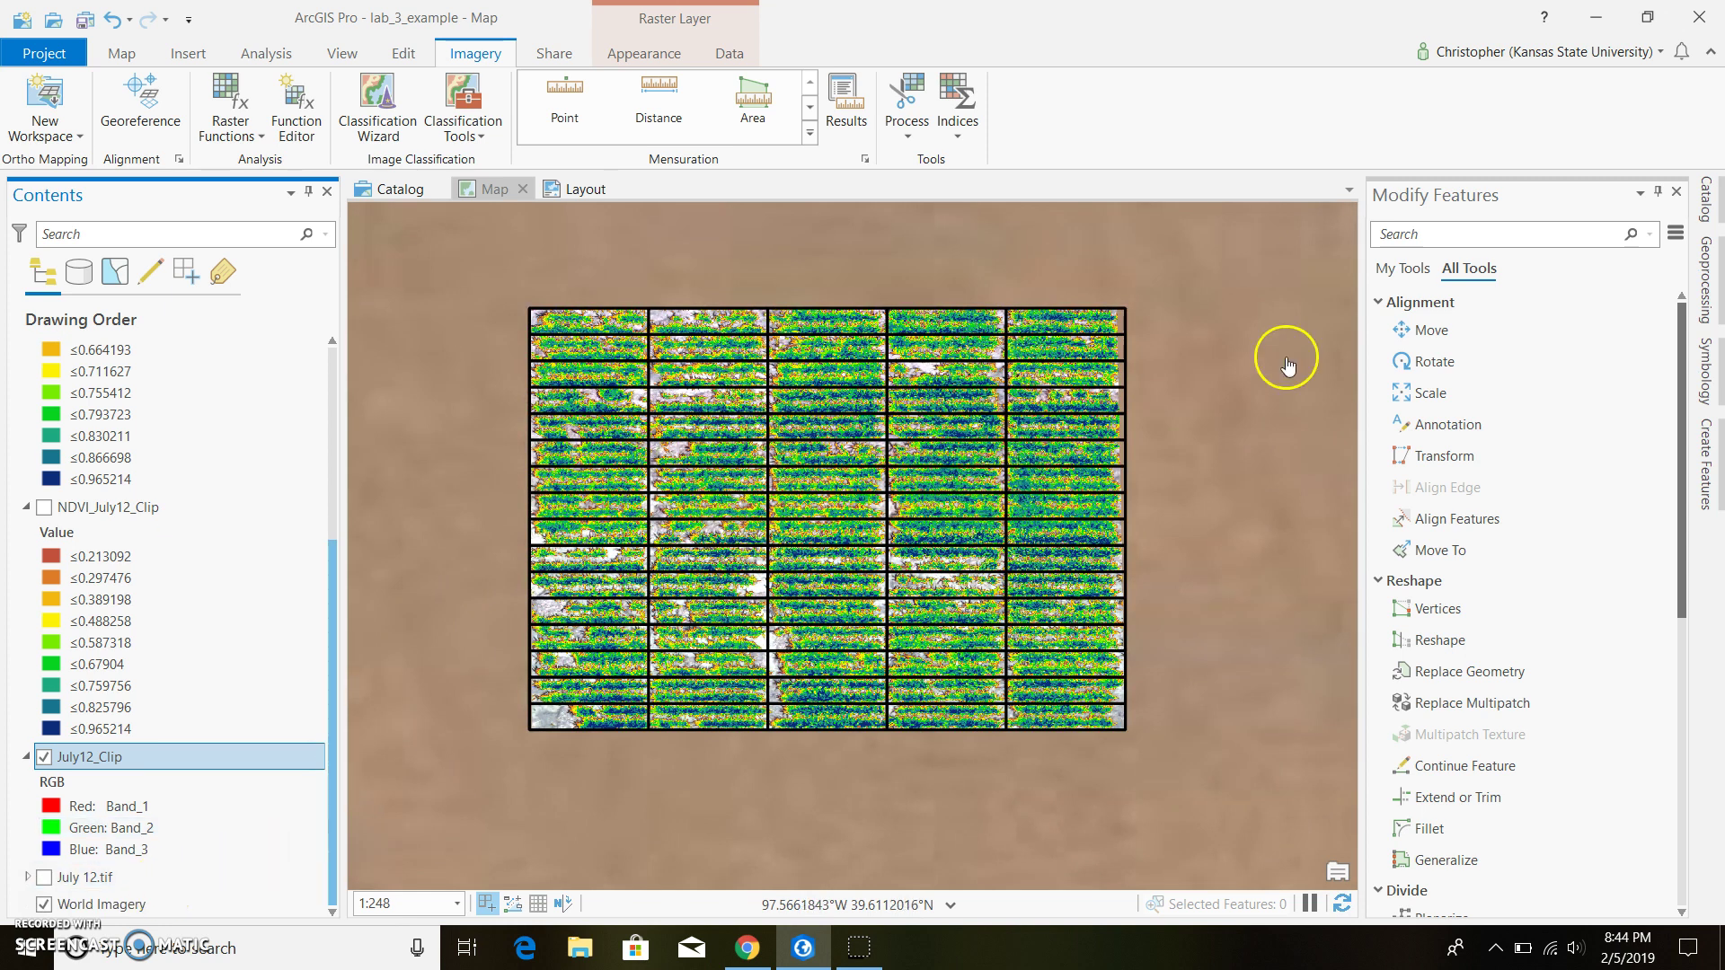
left_click(1705, 270)
left_click(1373, 235)
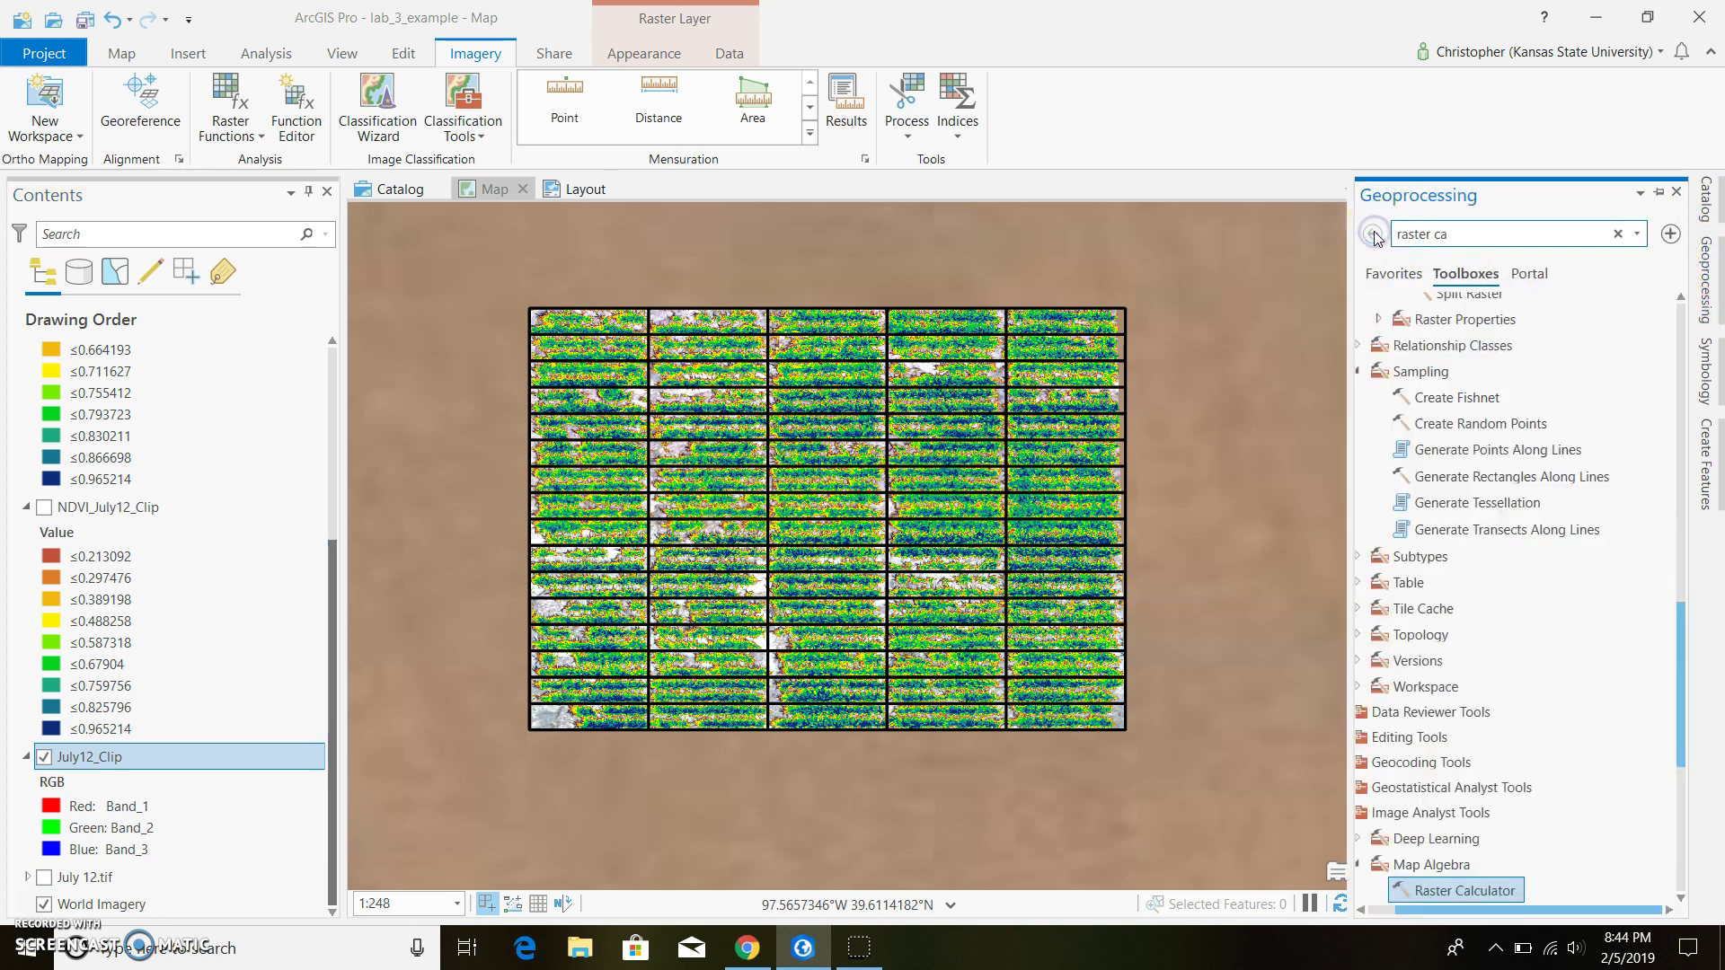
left_click(1480, 236)
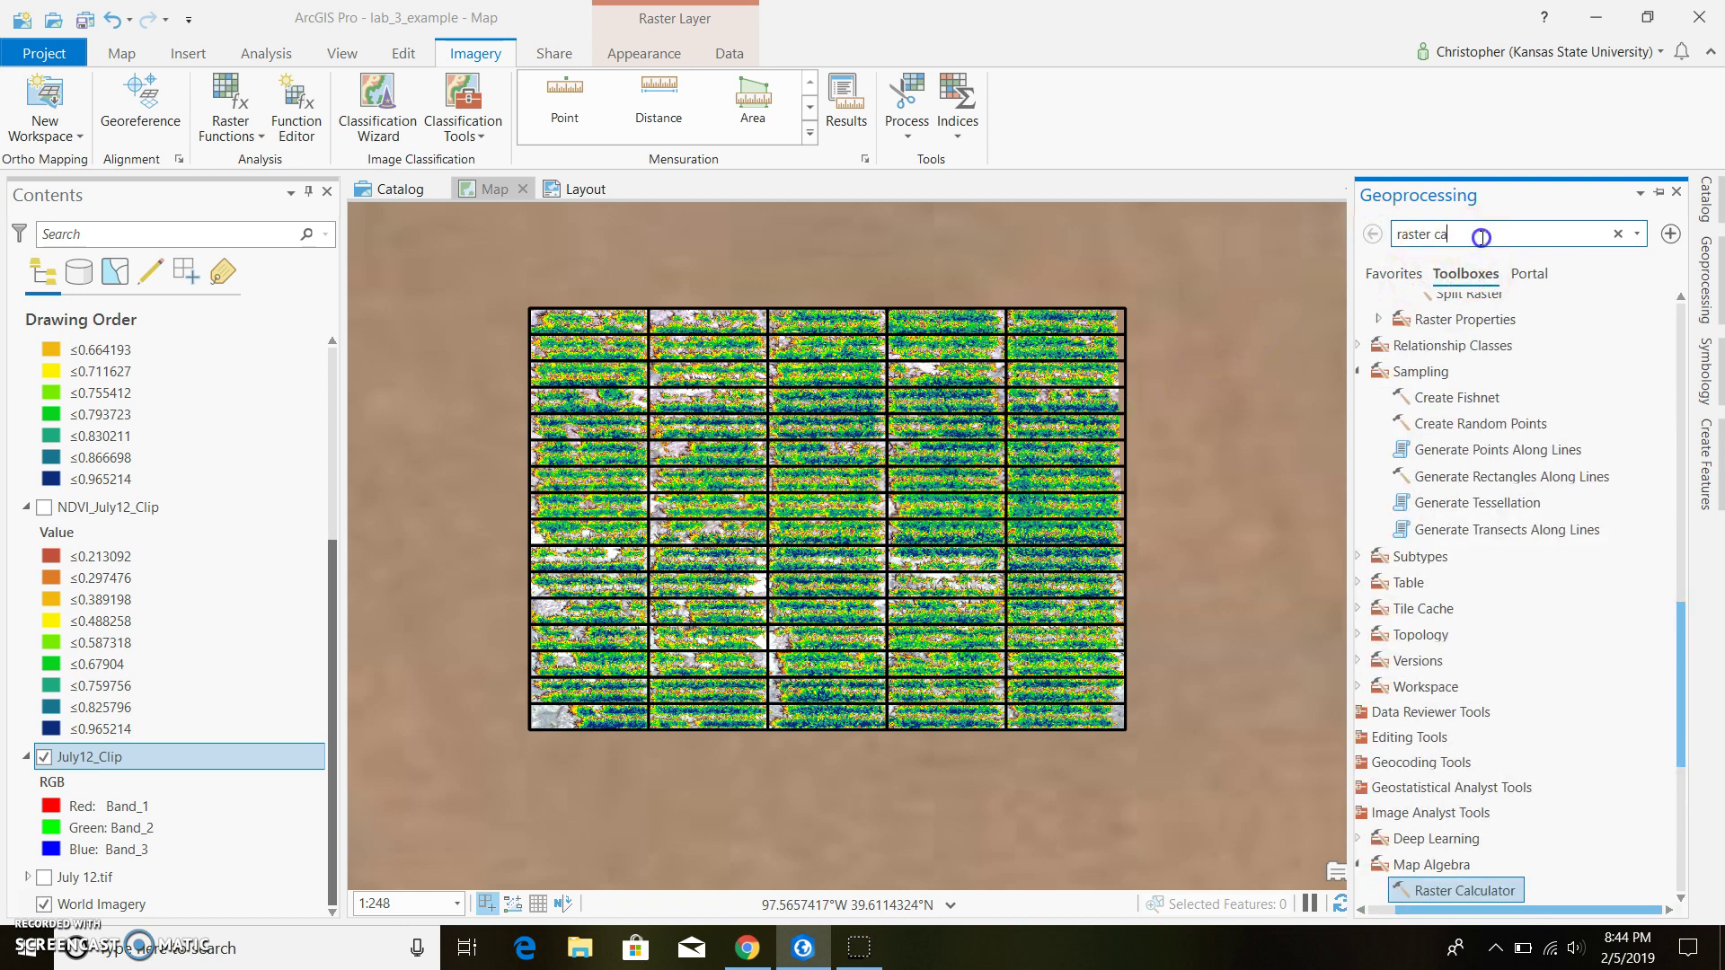
key("BackSpace")
key("BackSpace")
key("BackSpace")
key("BackSpace")
key("BackSpace")
key("BackSpace")
key("BackSpace")
key("BackSpace")
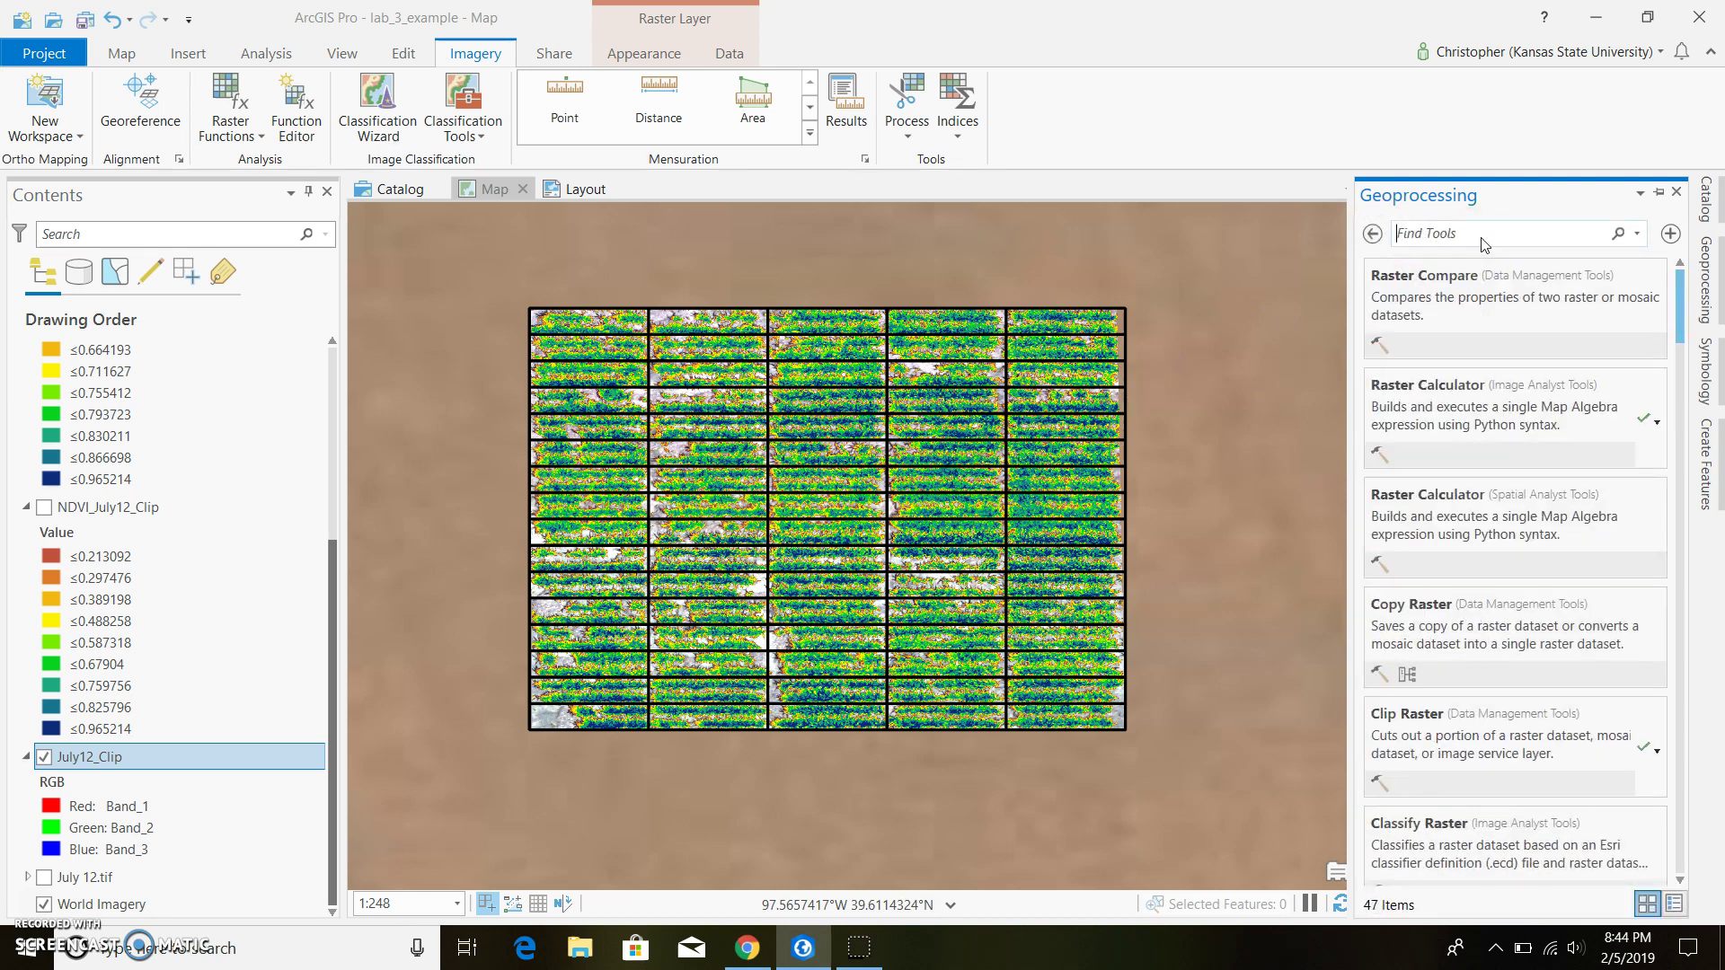
type("zon")
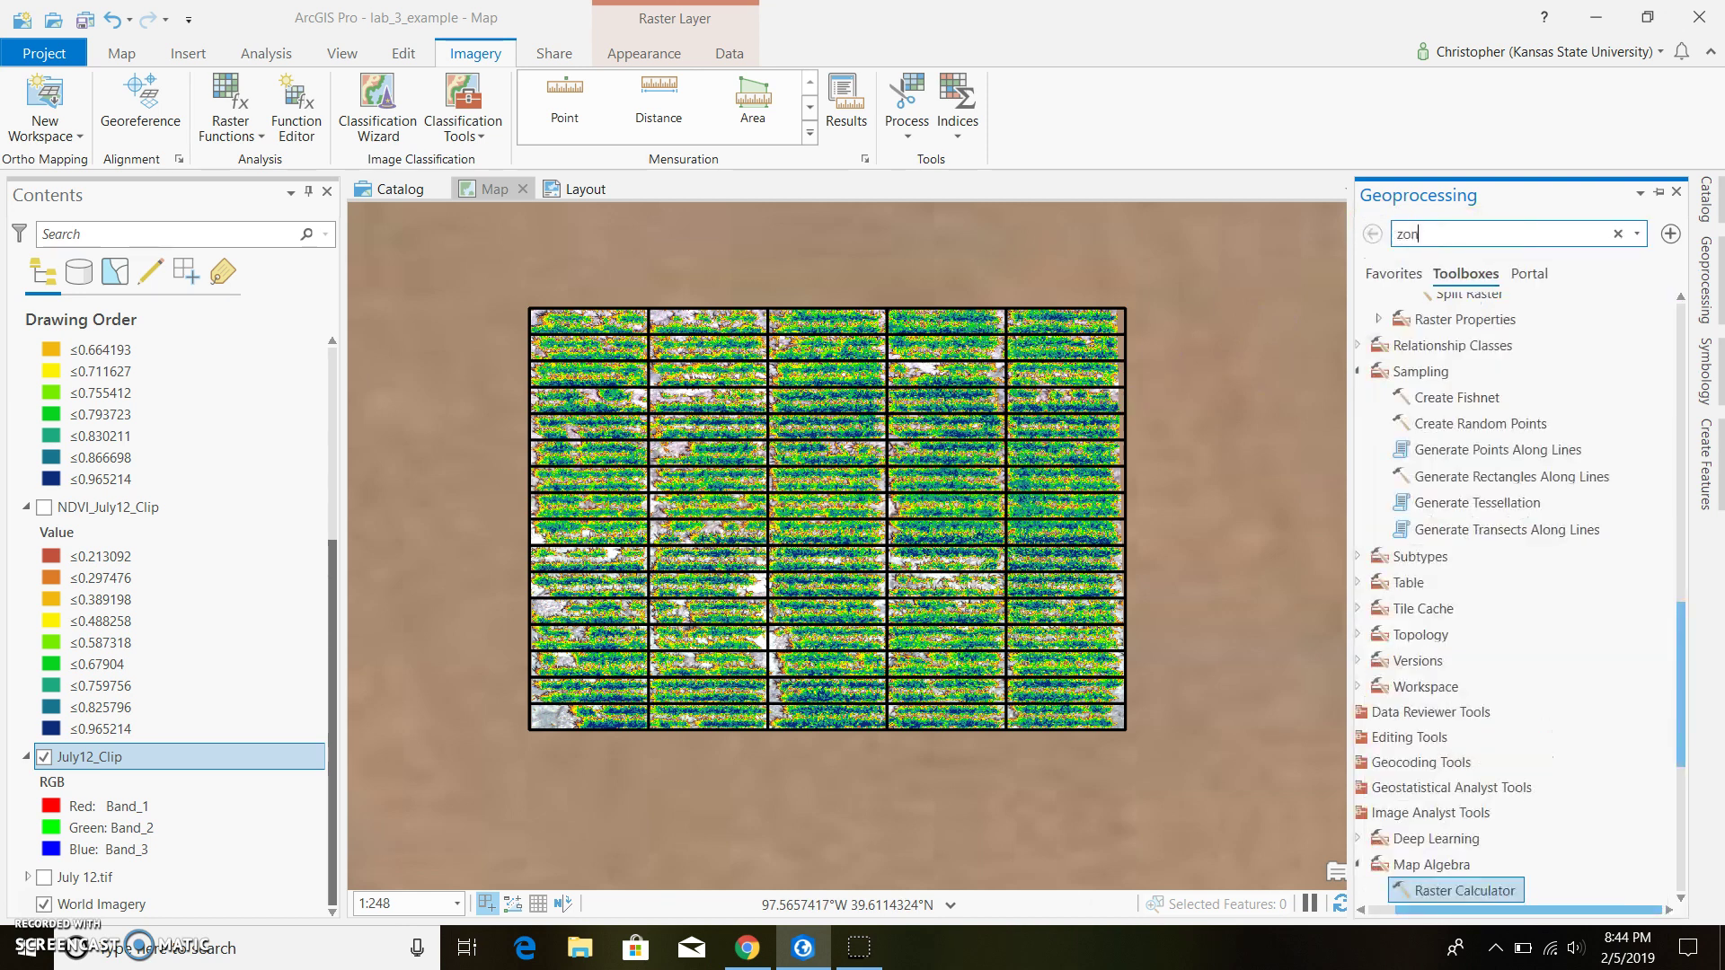
type("al S")
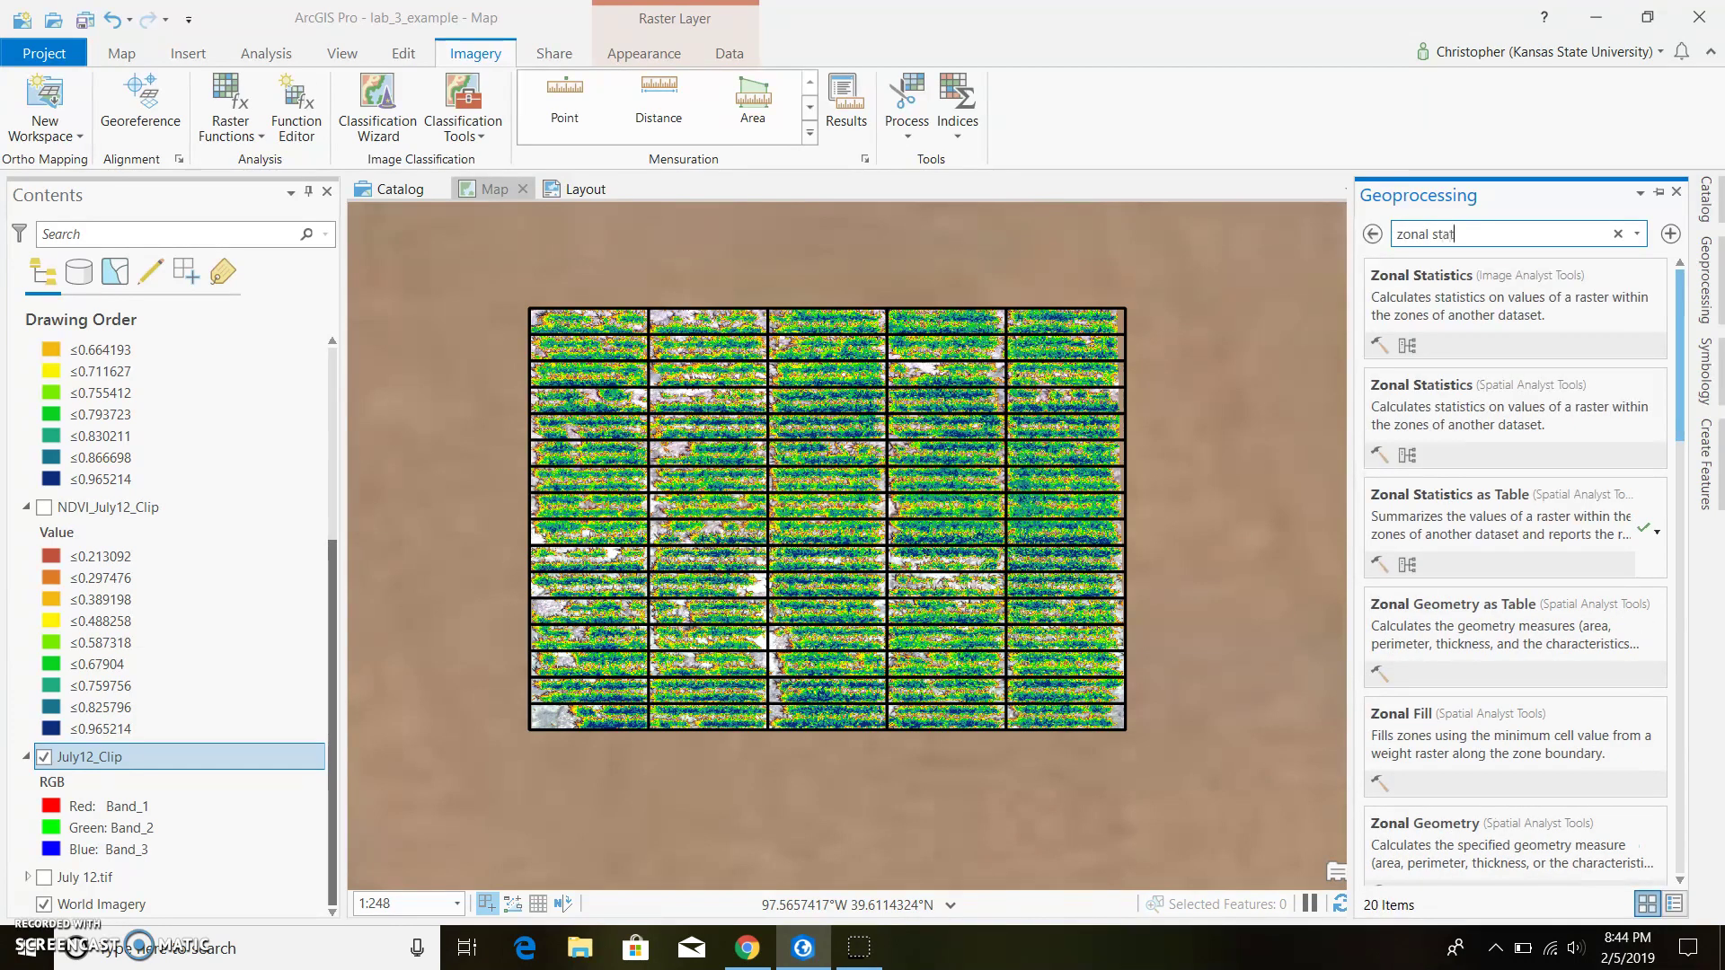
type("tatistics as")
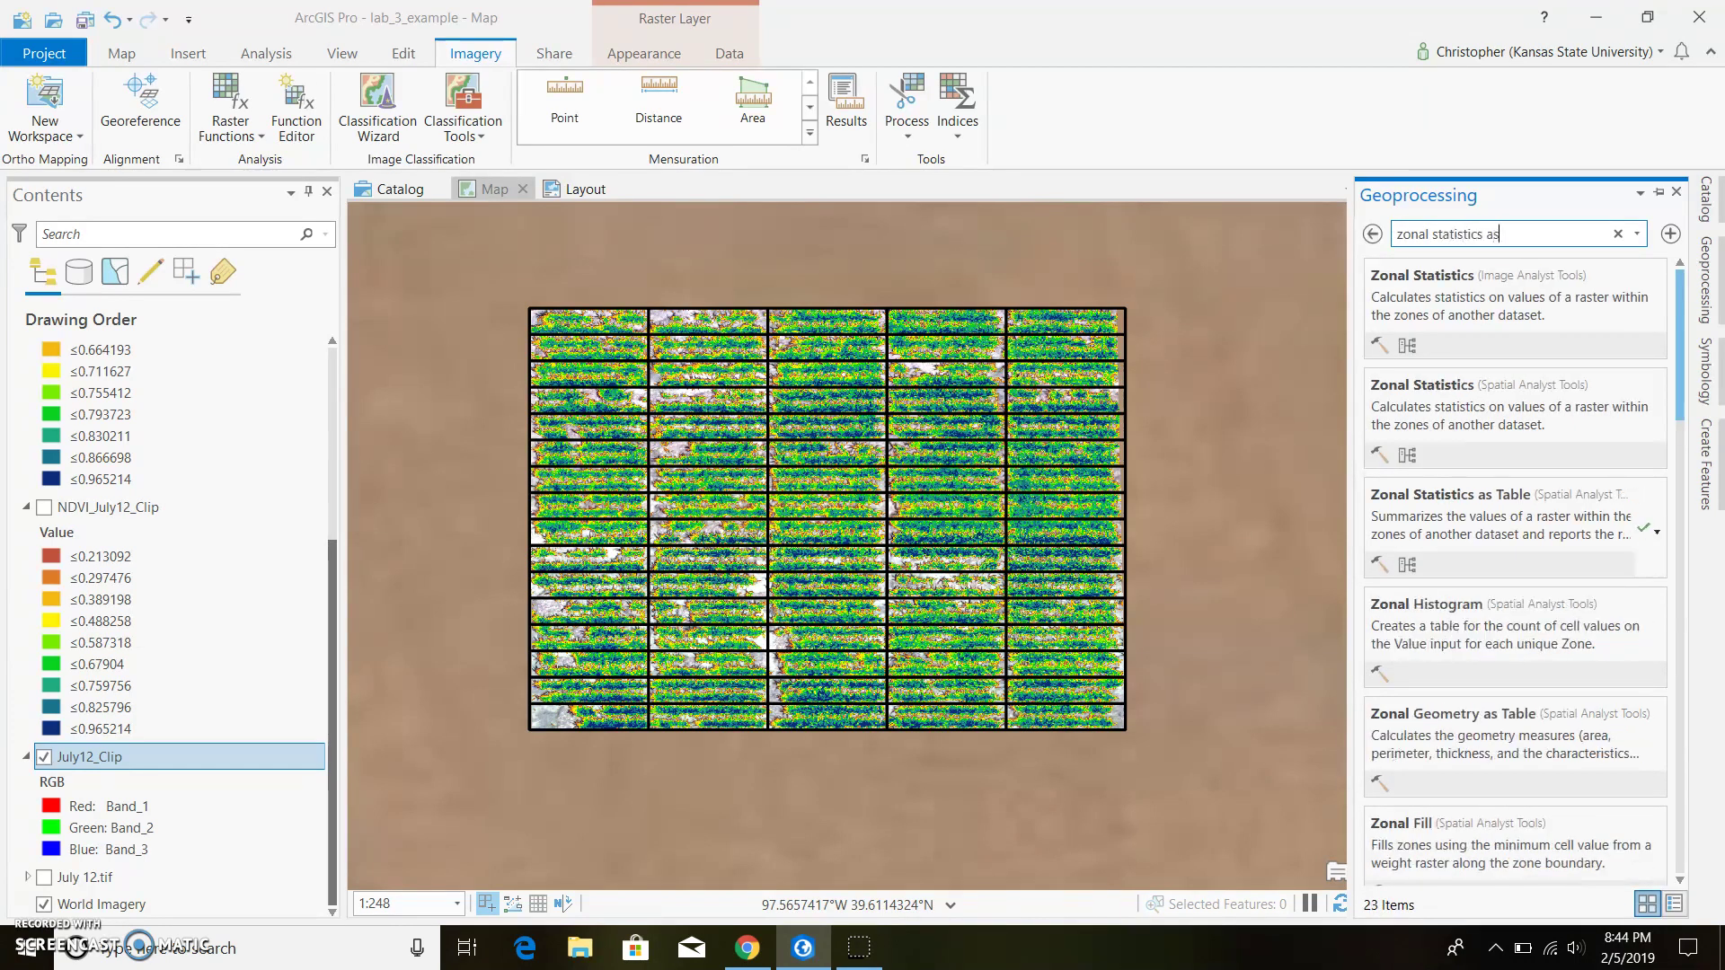
type("table")
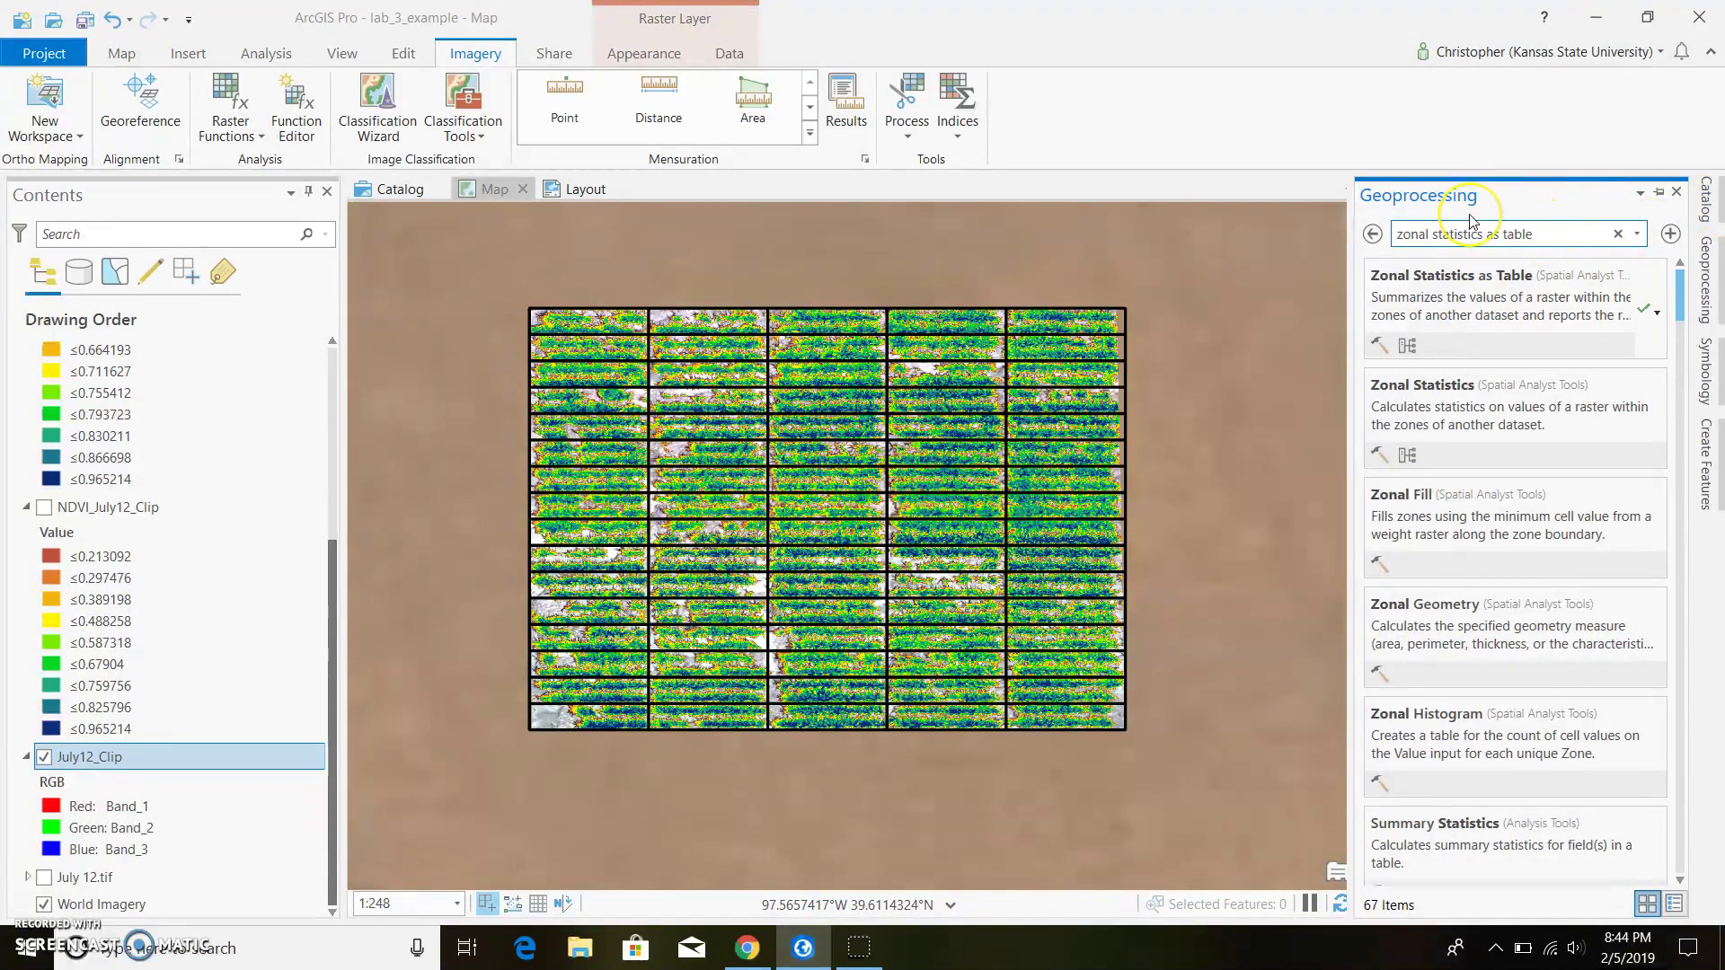
left_click(1530, 280)
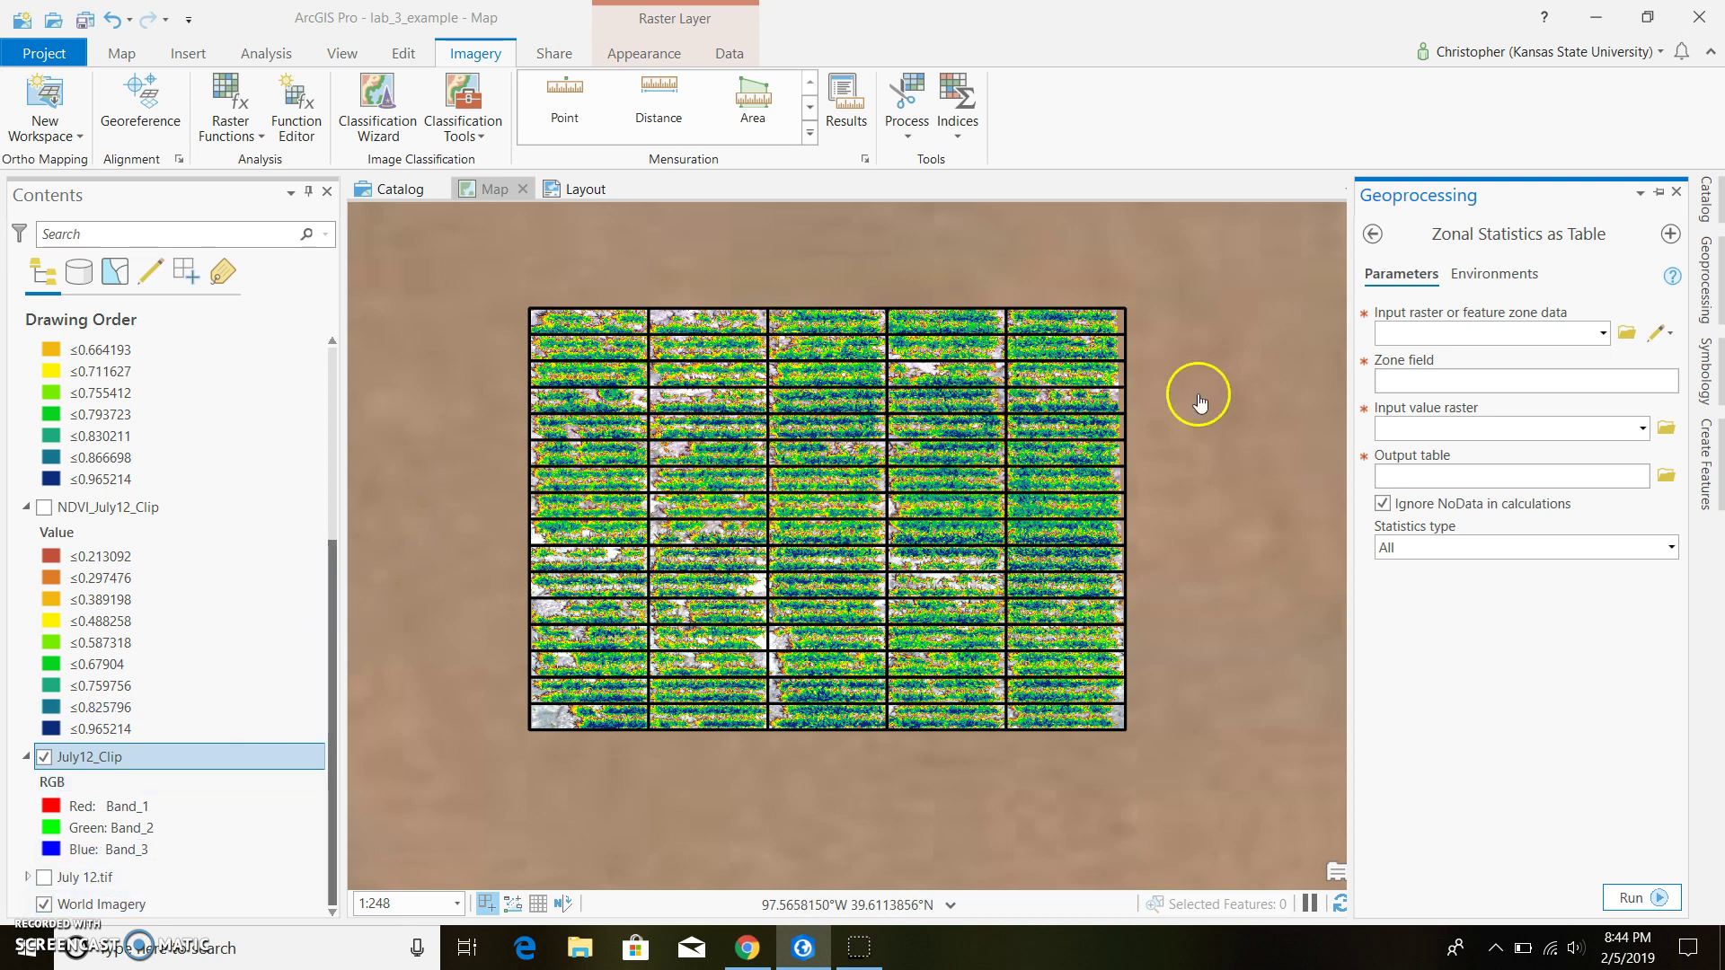
Set Zonal Statistics as Table to fishnet zones by OID, NDVI_Correct values, output ZonalSt_fishnet1, statistics All.
left_click(1601, 334)
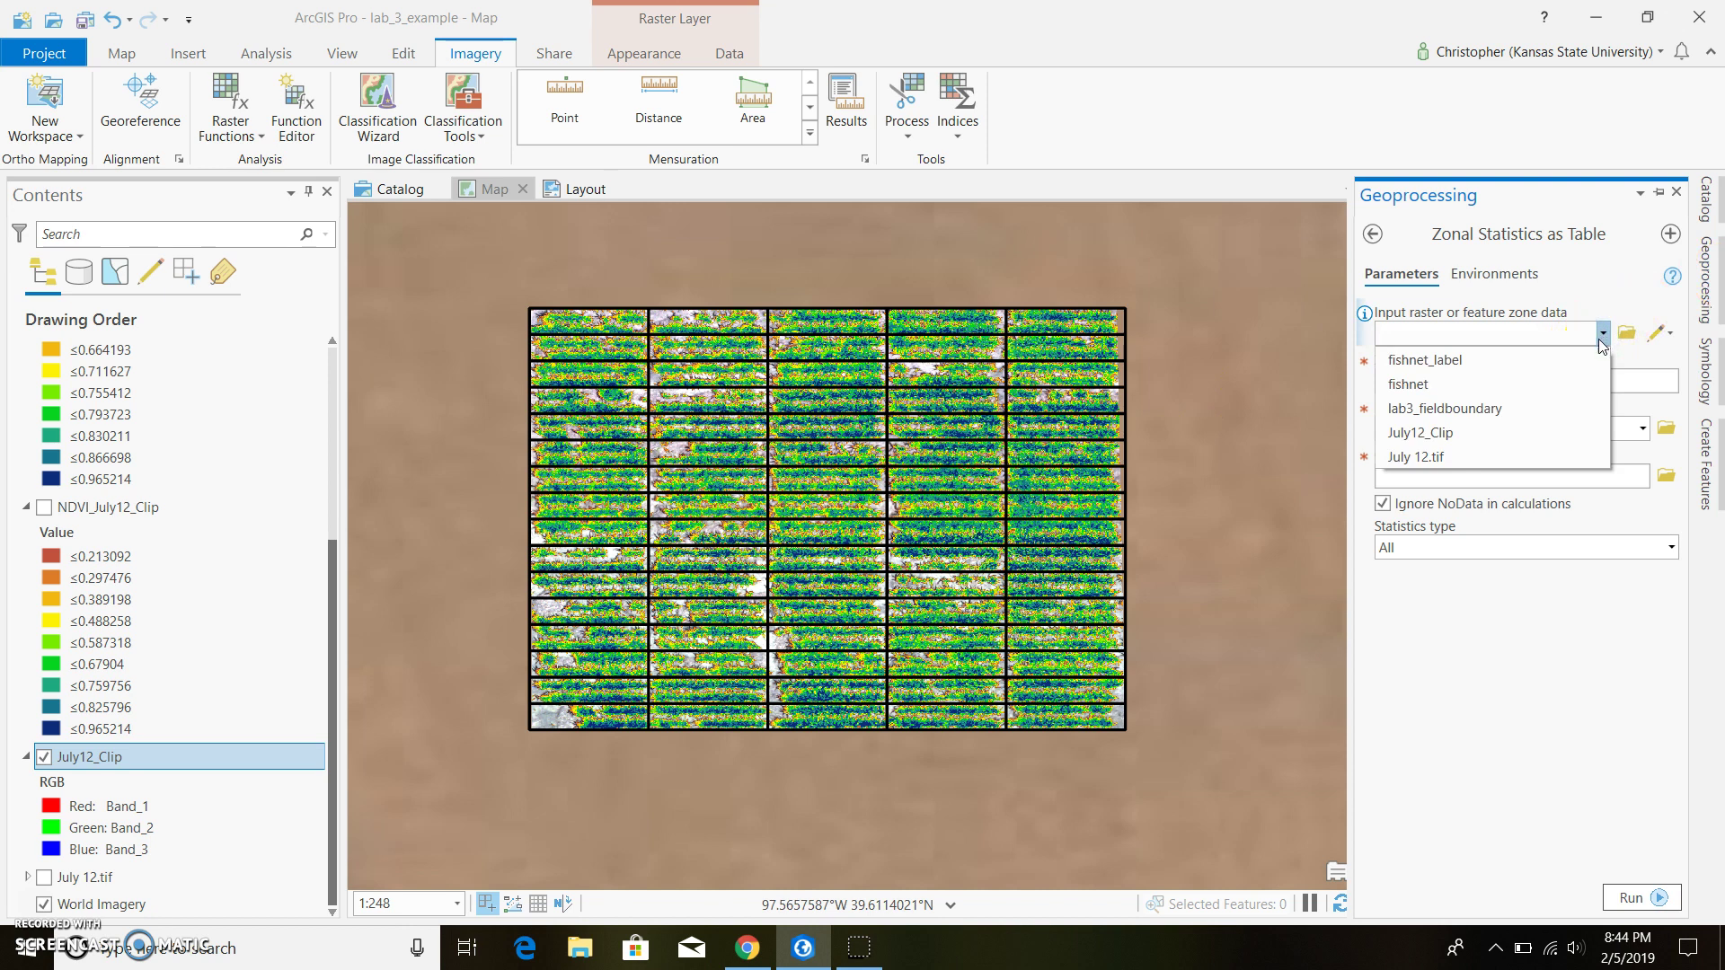
left_click(1588, 352)
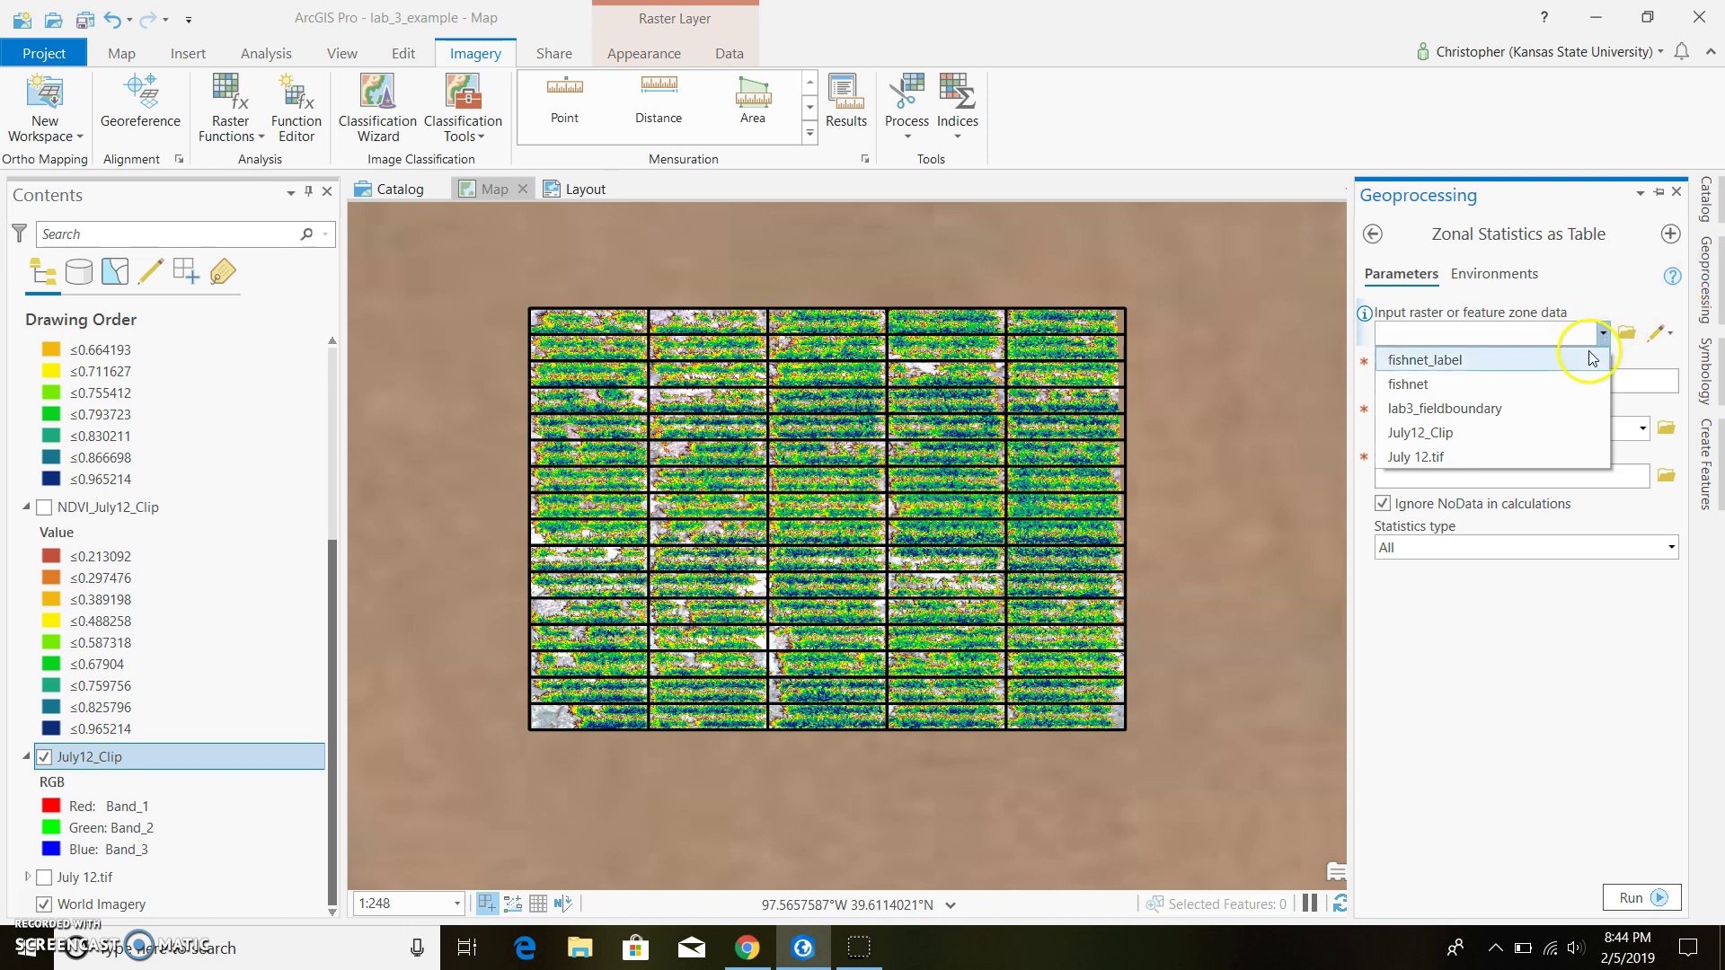
left_click(1558, 396)
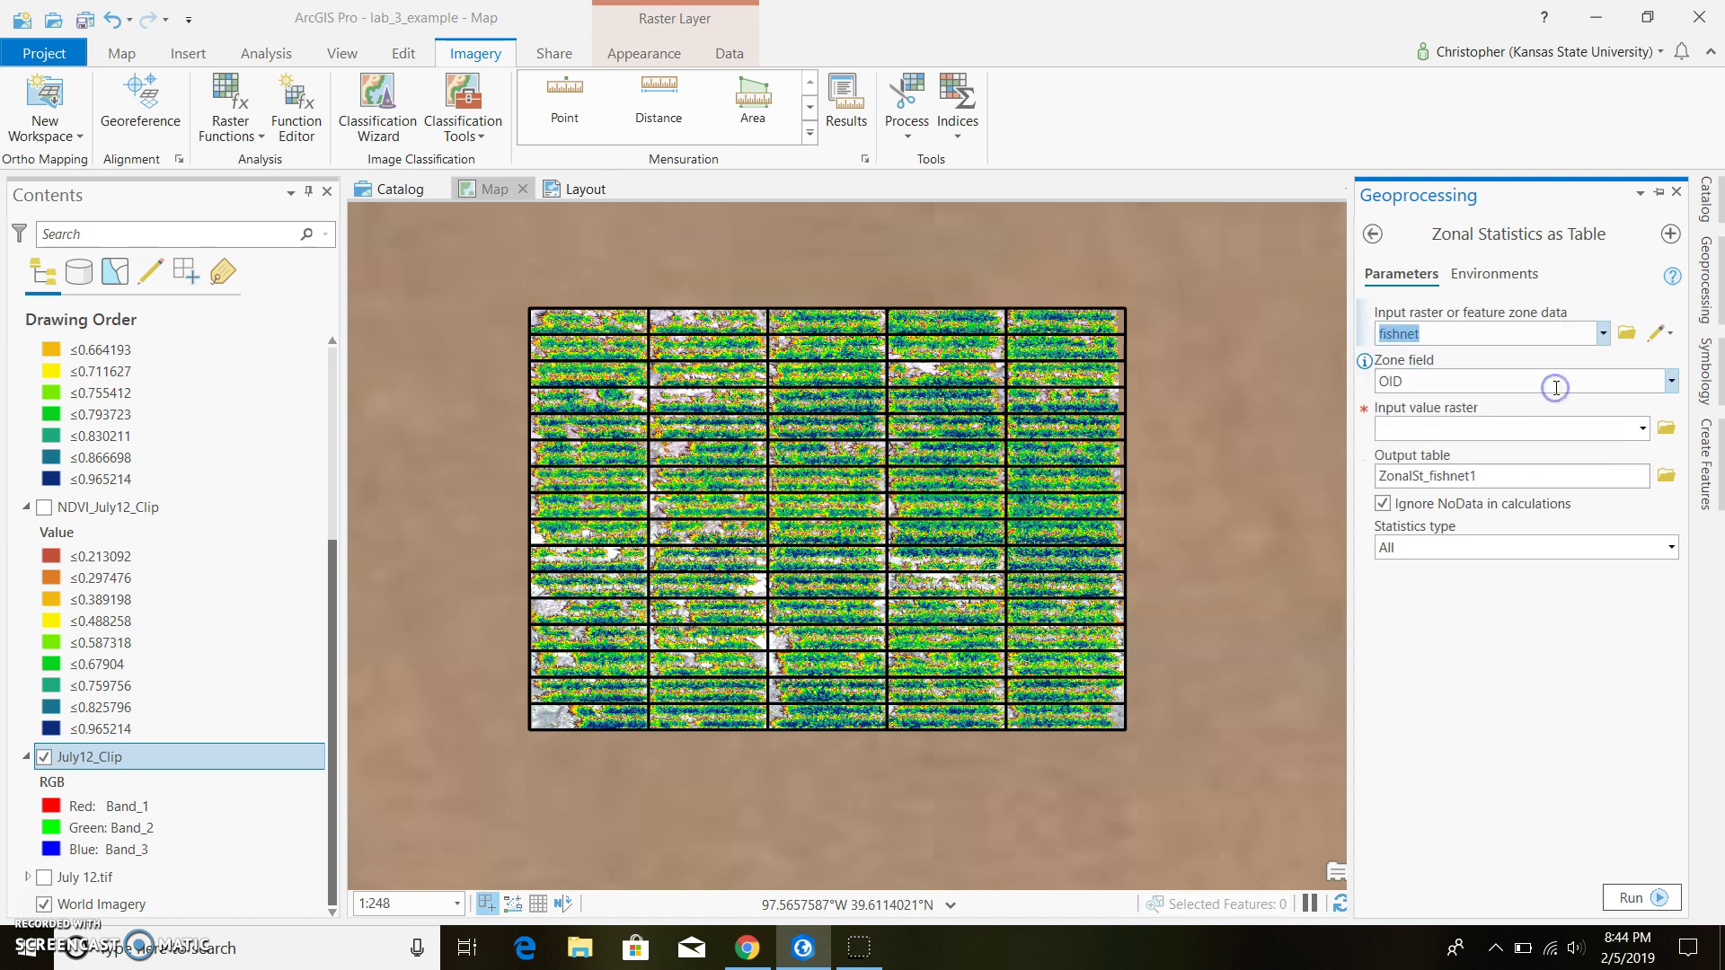
left_click(1668, 384)
left_click(1668, 385)
left_click(1669, 385)
left_click(1670, 384)
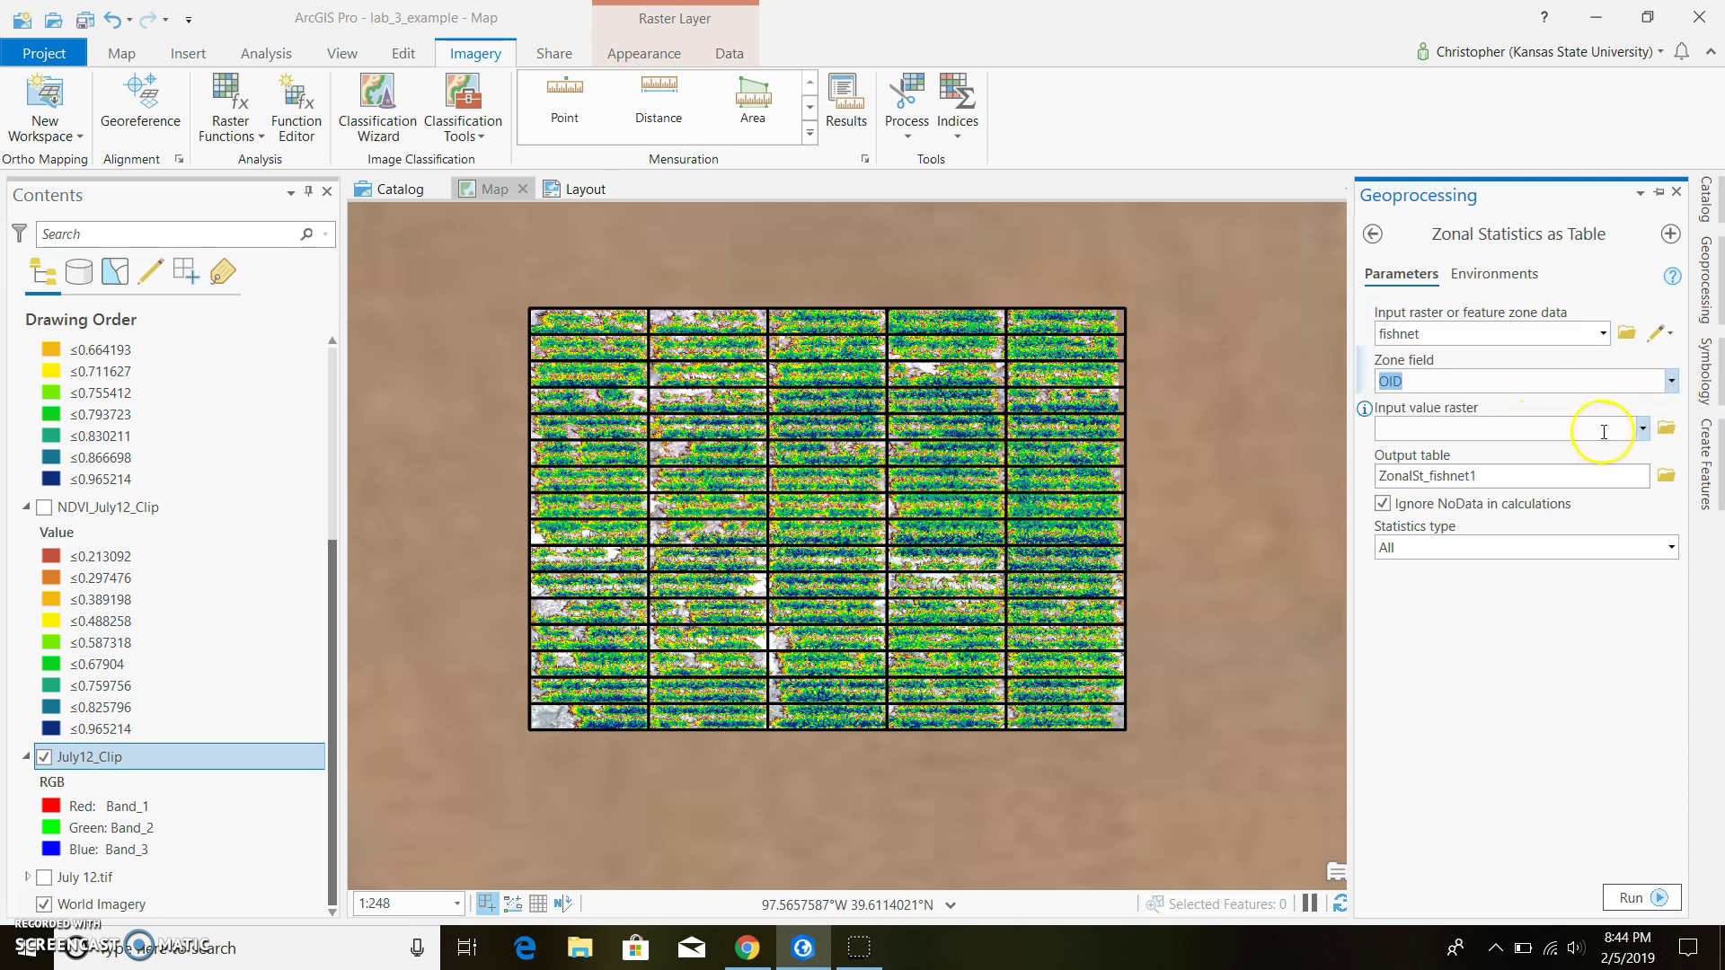
left_click(1643, 429)
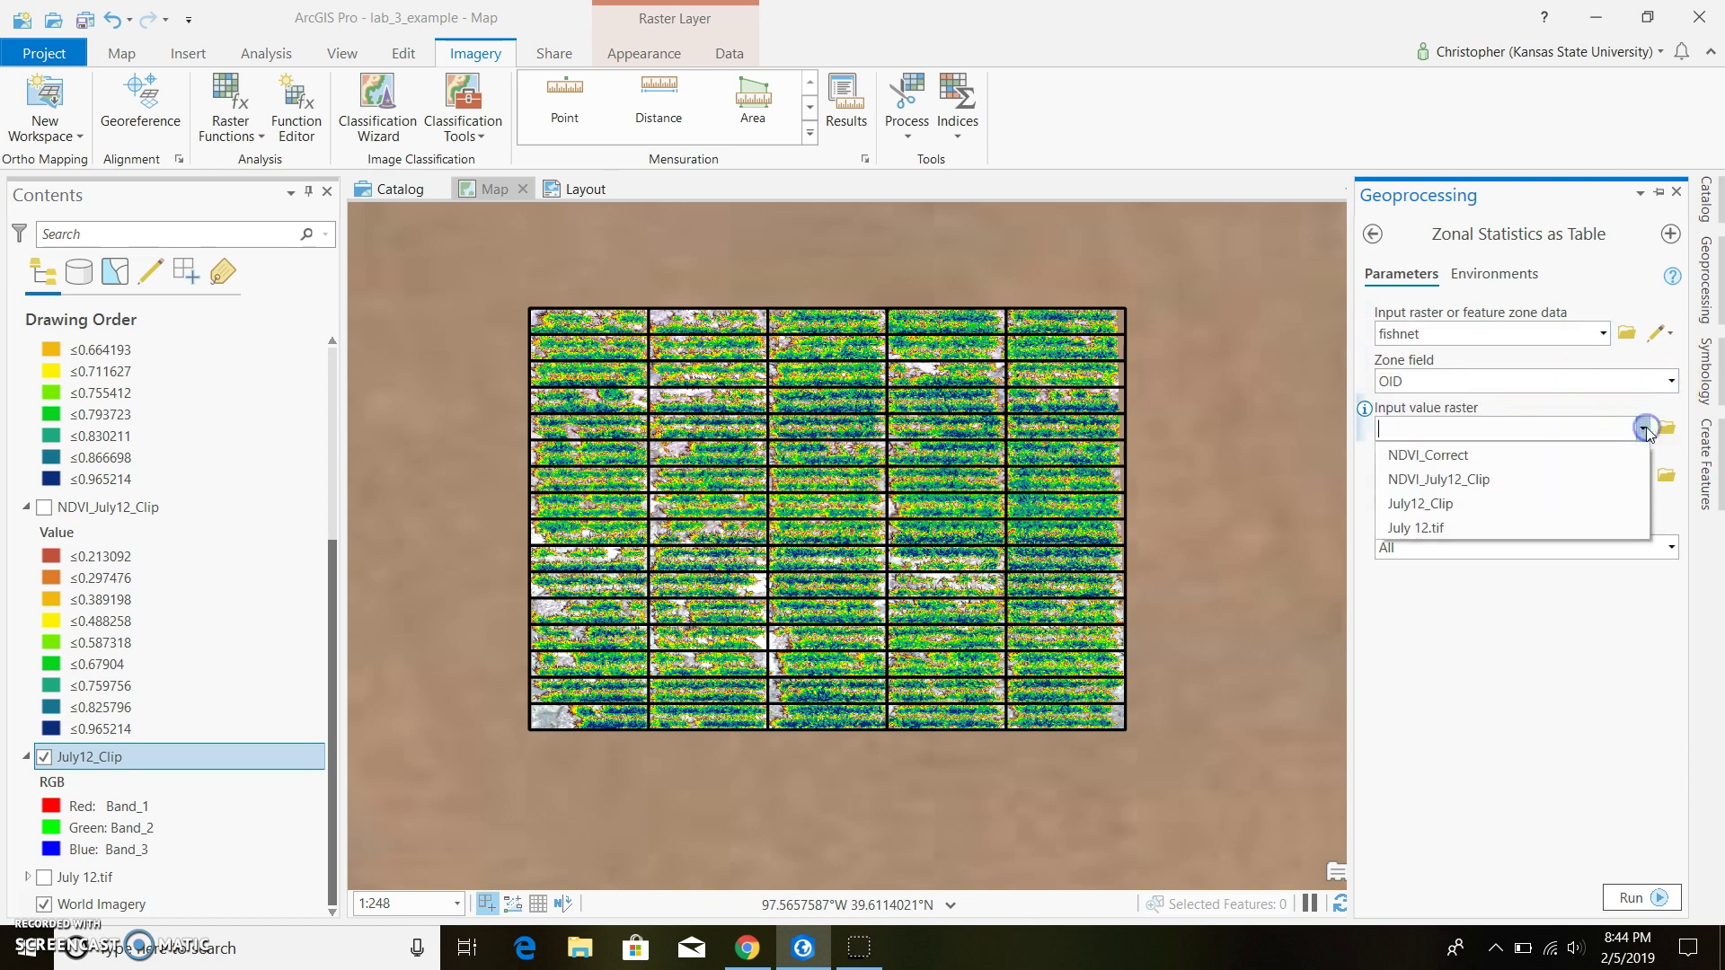
left_click(1538, 455)
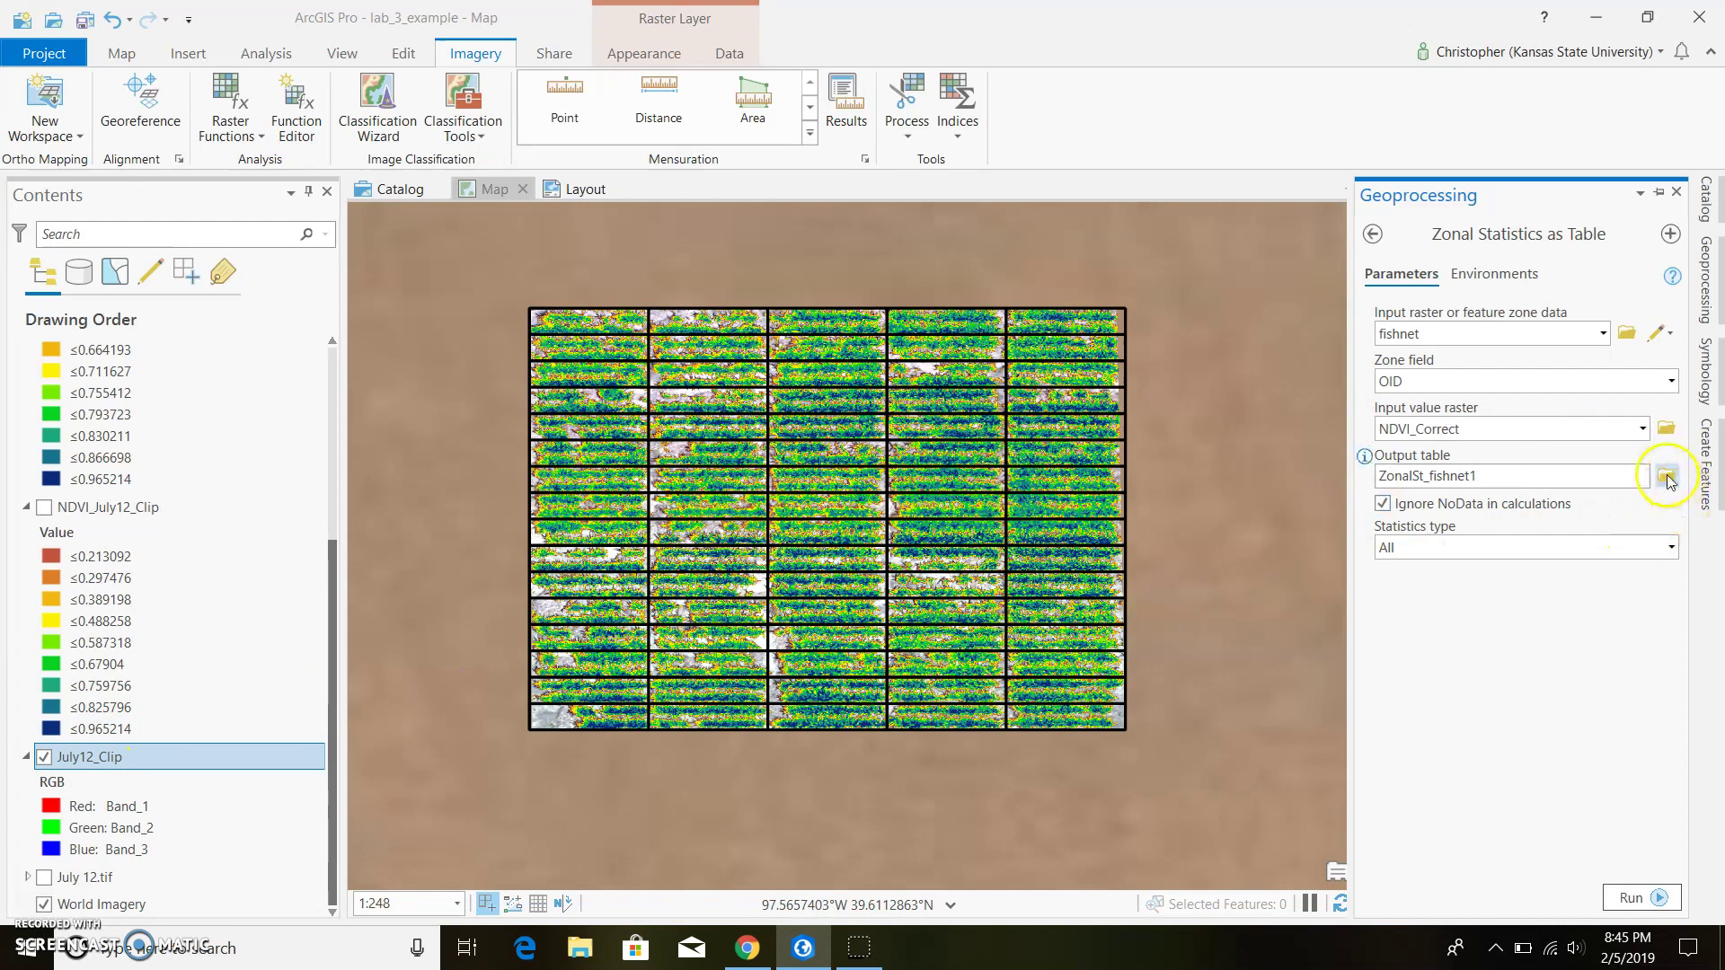
left_click(1611, 482)
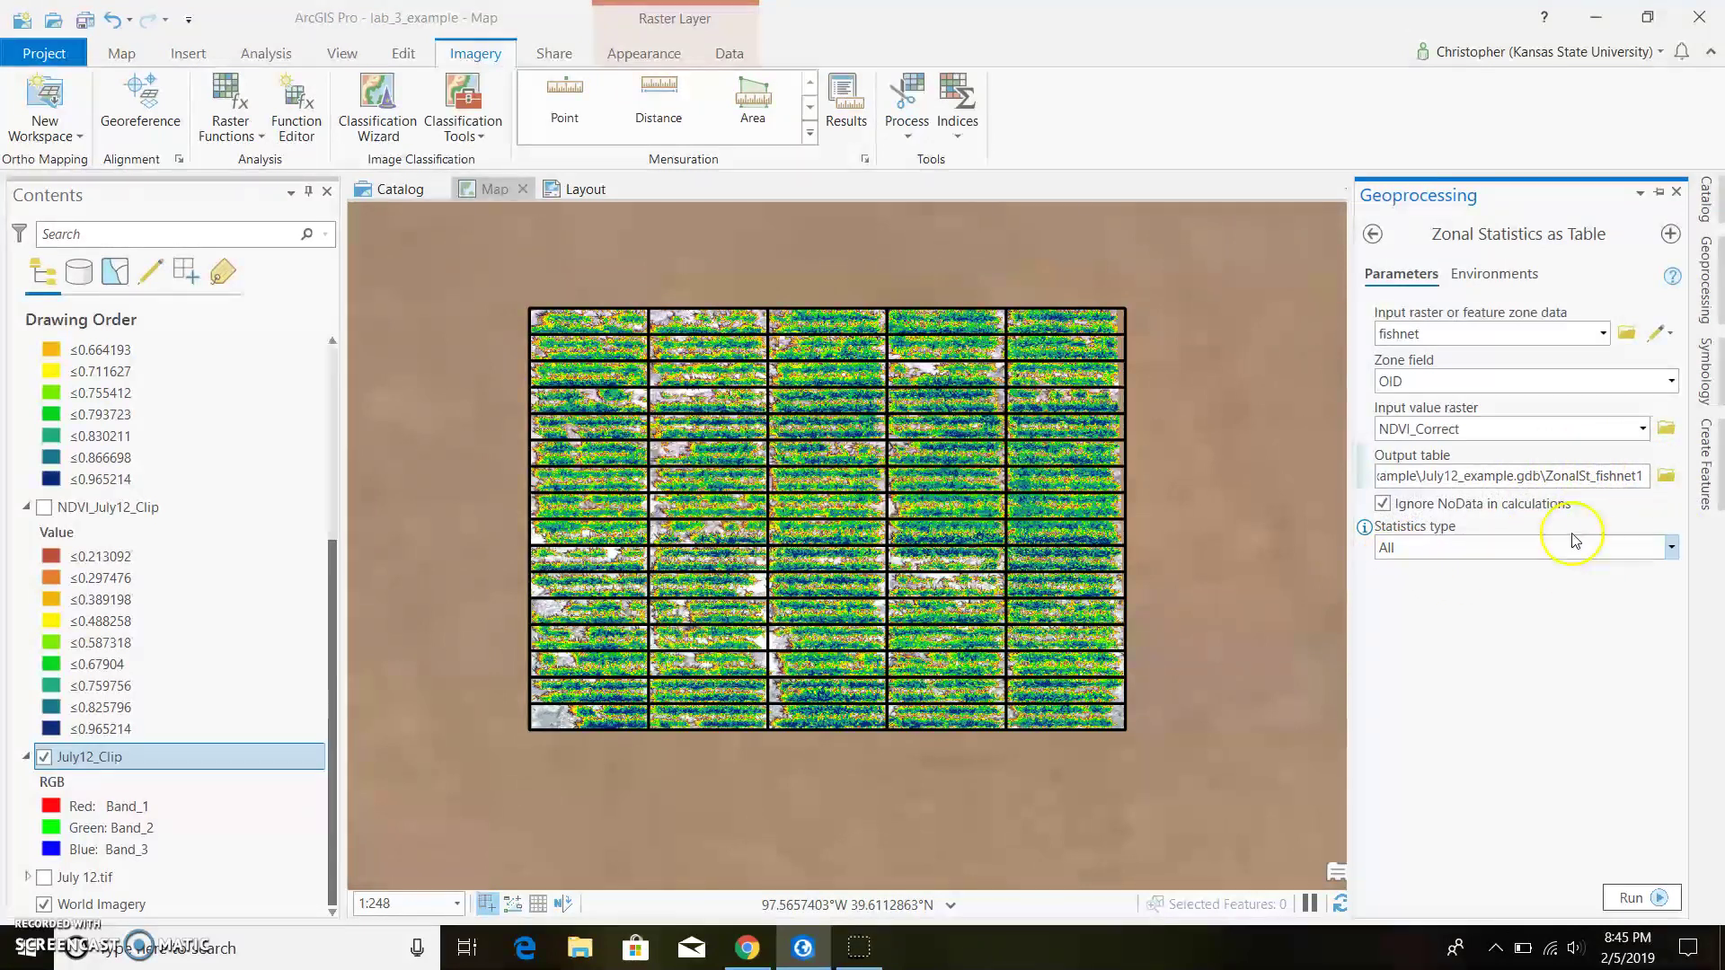
left_click(1672, 548)
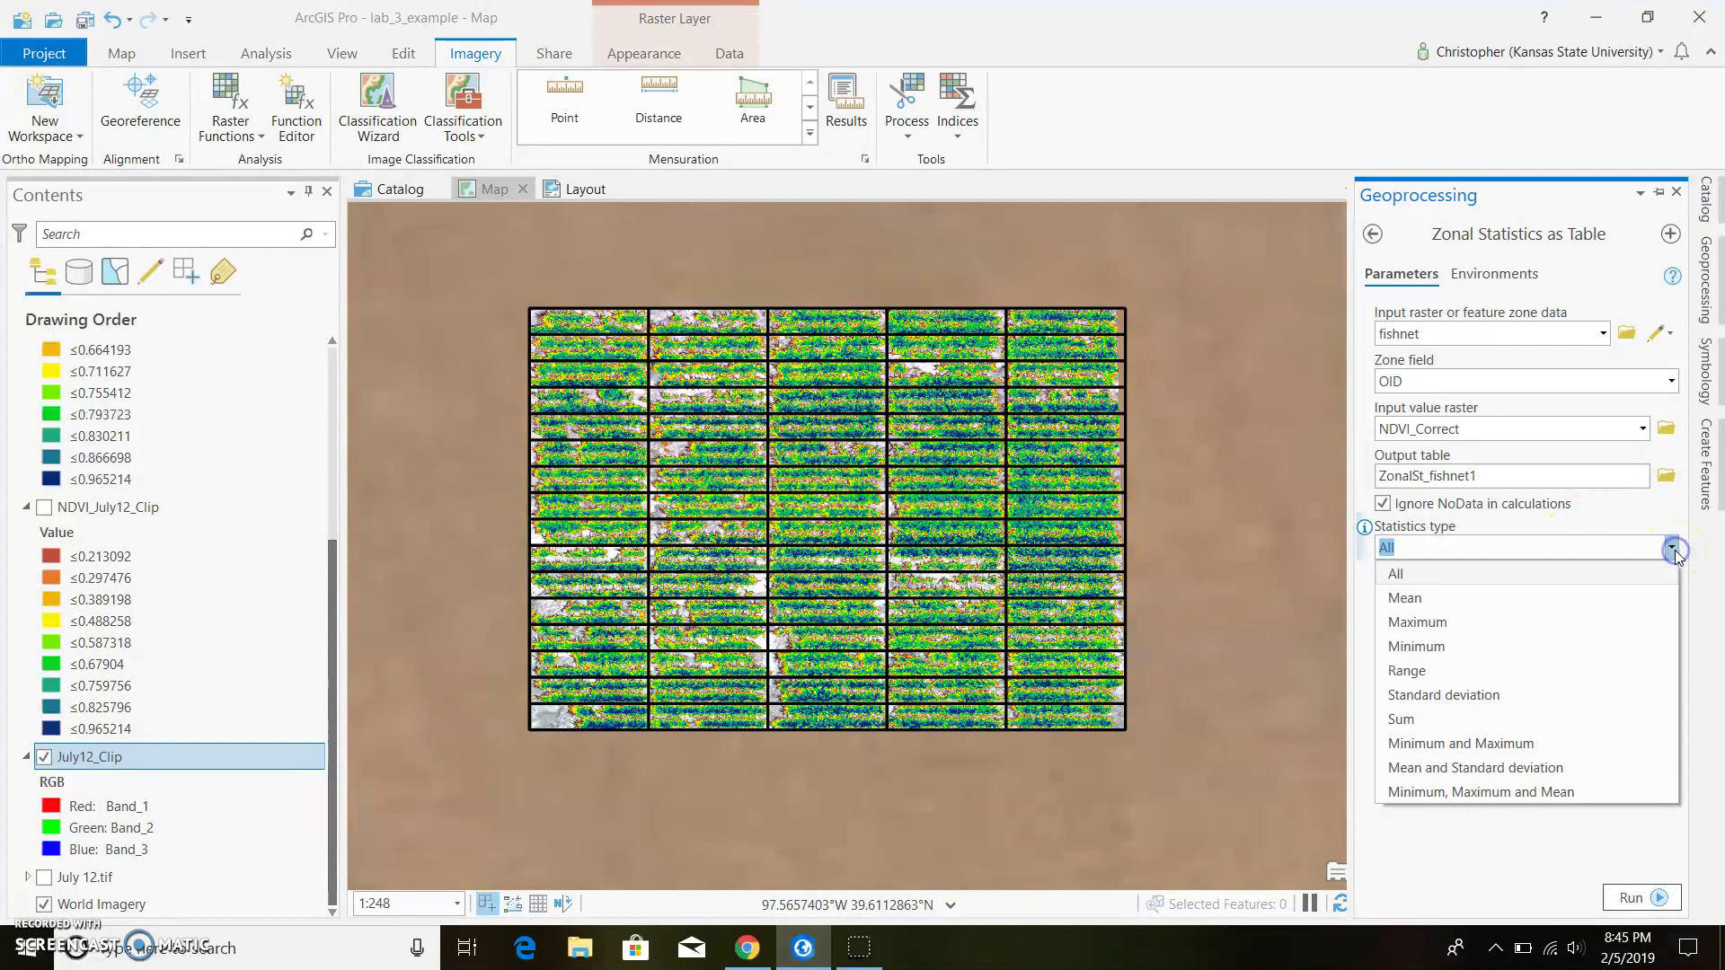
left_click(1453, 575)
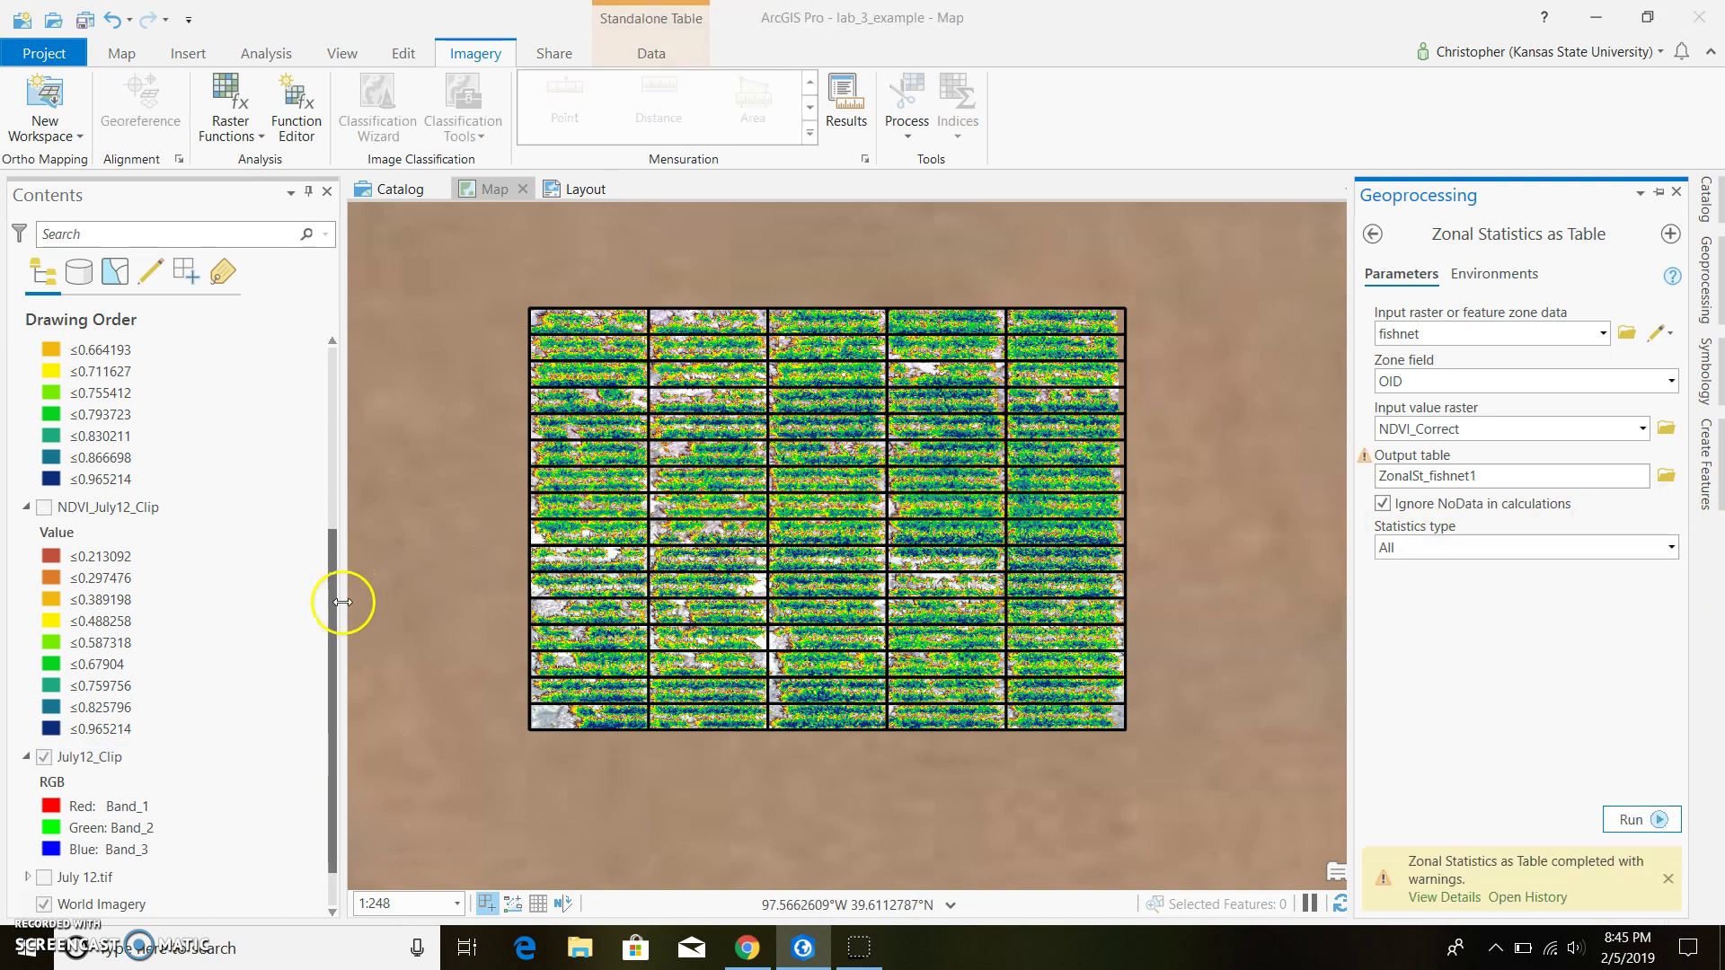
Close the table properties window and open the ZonalSt_fishnet1 standalone table from its context menu.
left_click(1442, 895)
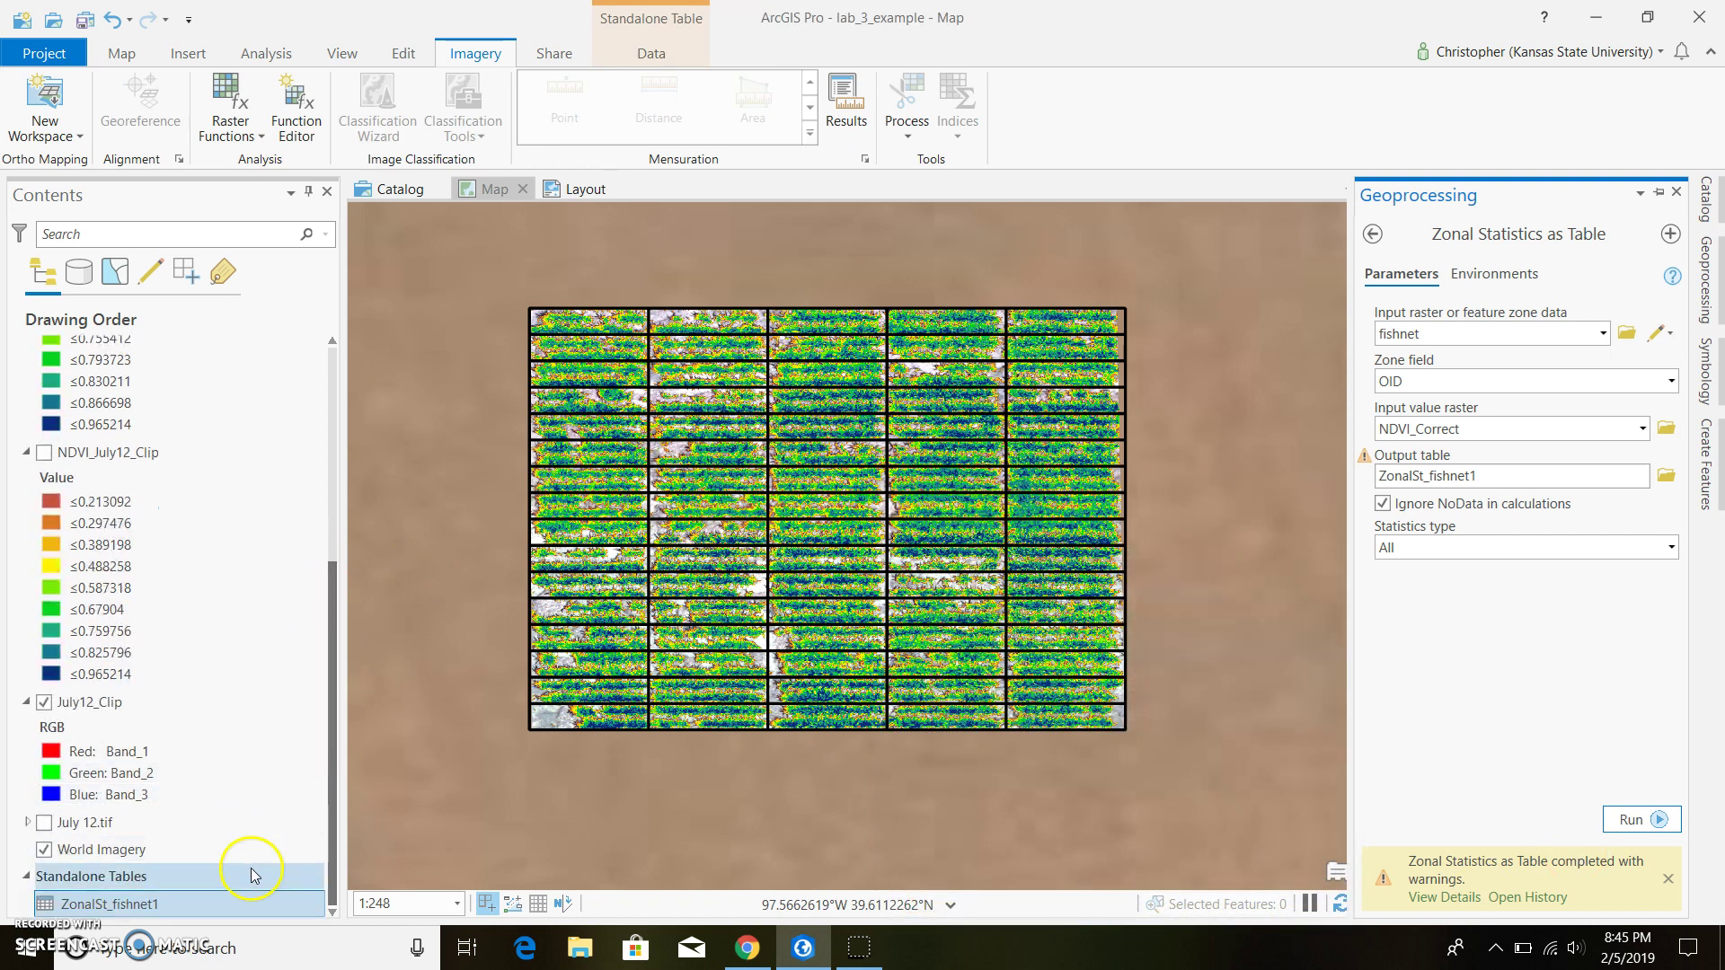
left_click(229, 901)
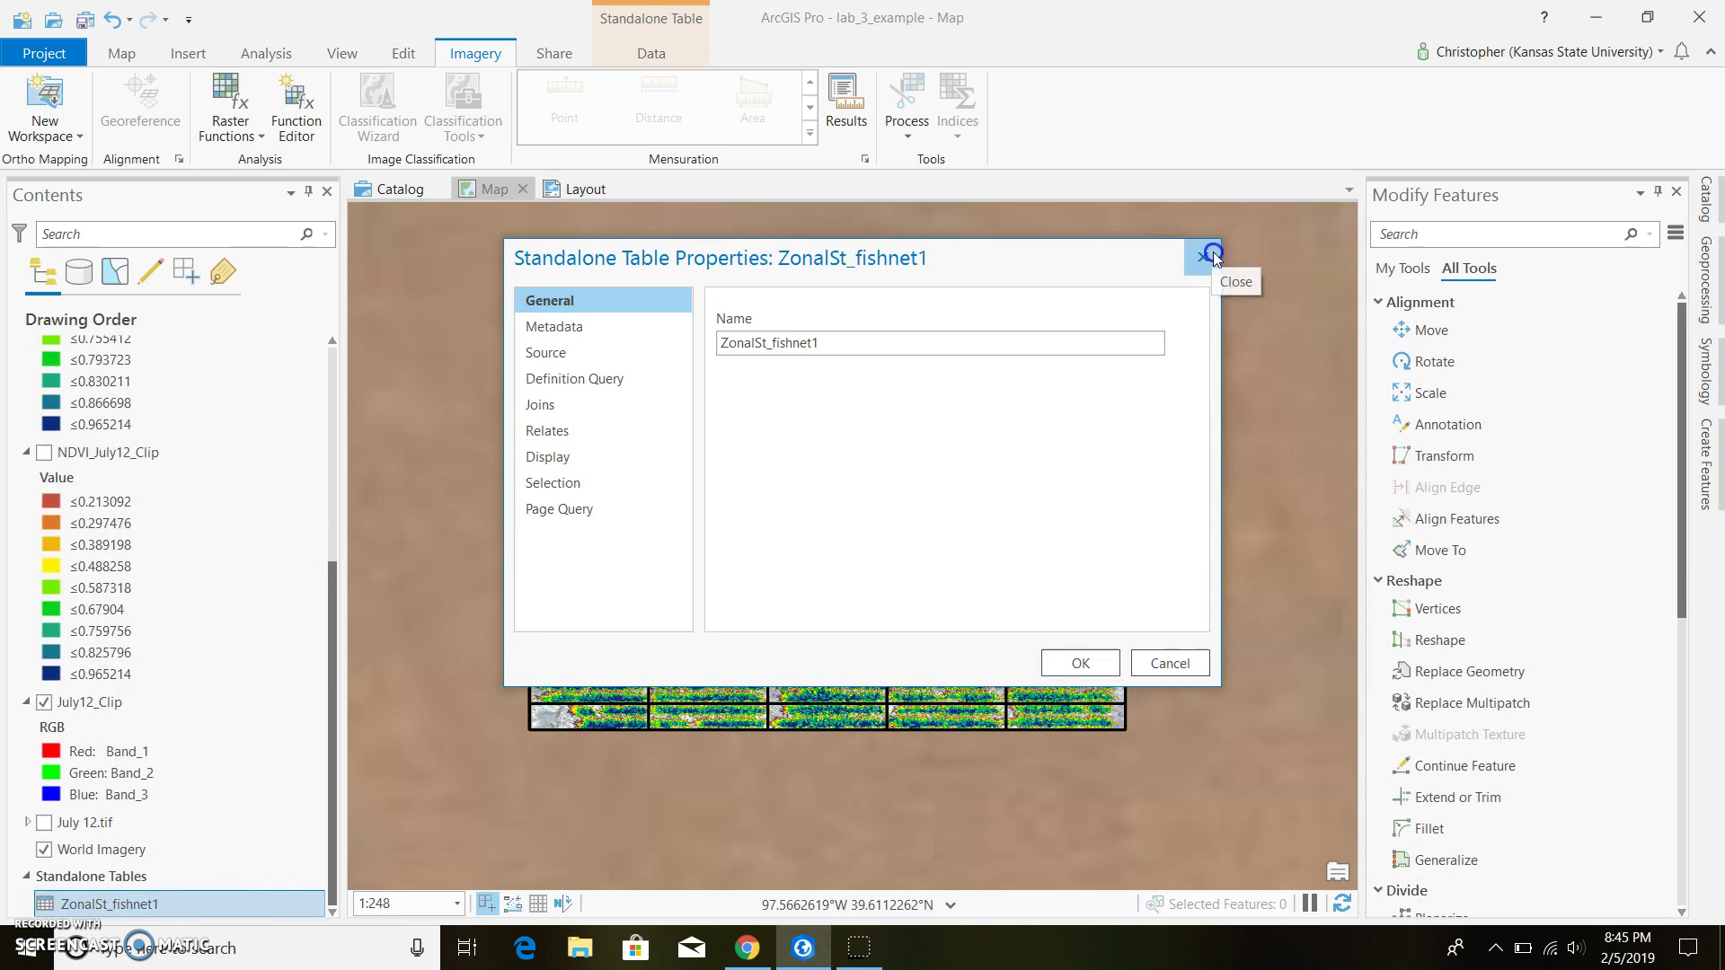
left_click(1204, 256)
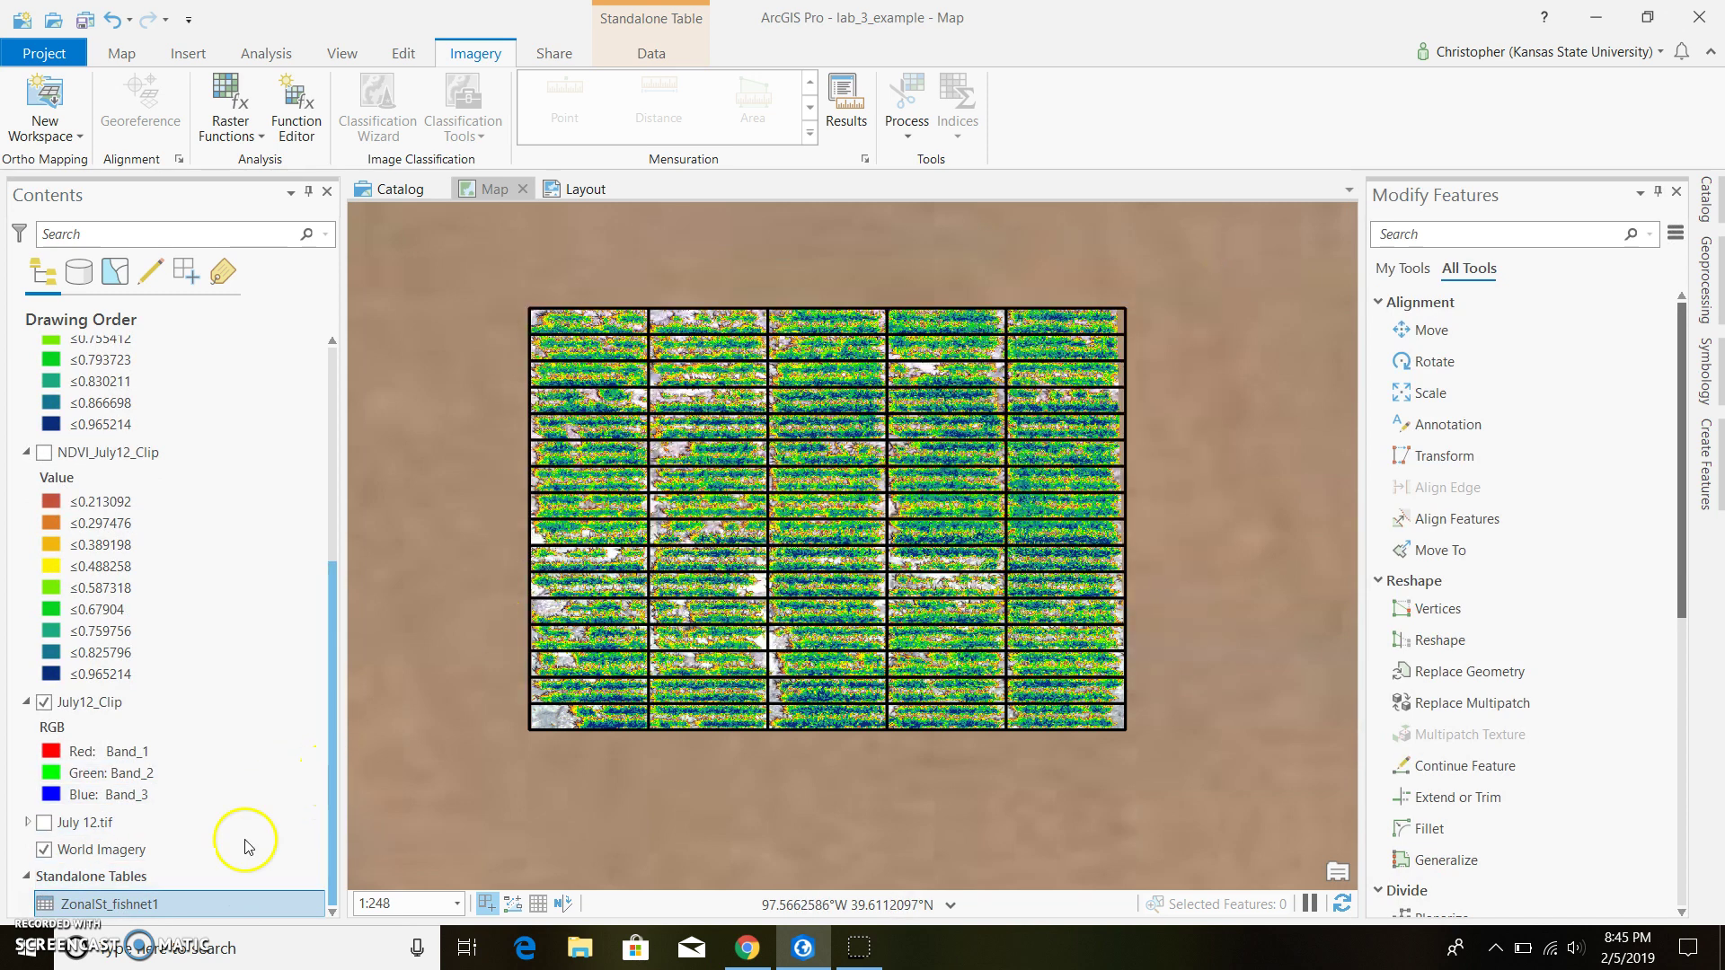
right_click(179, 902)
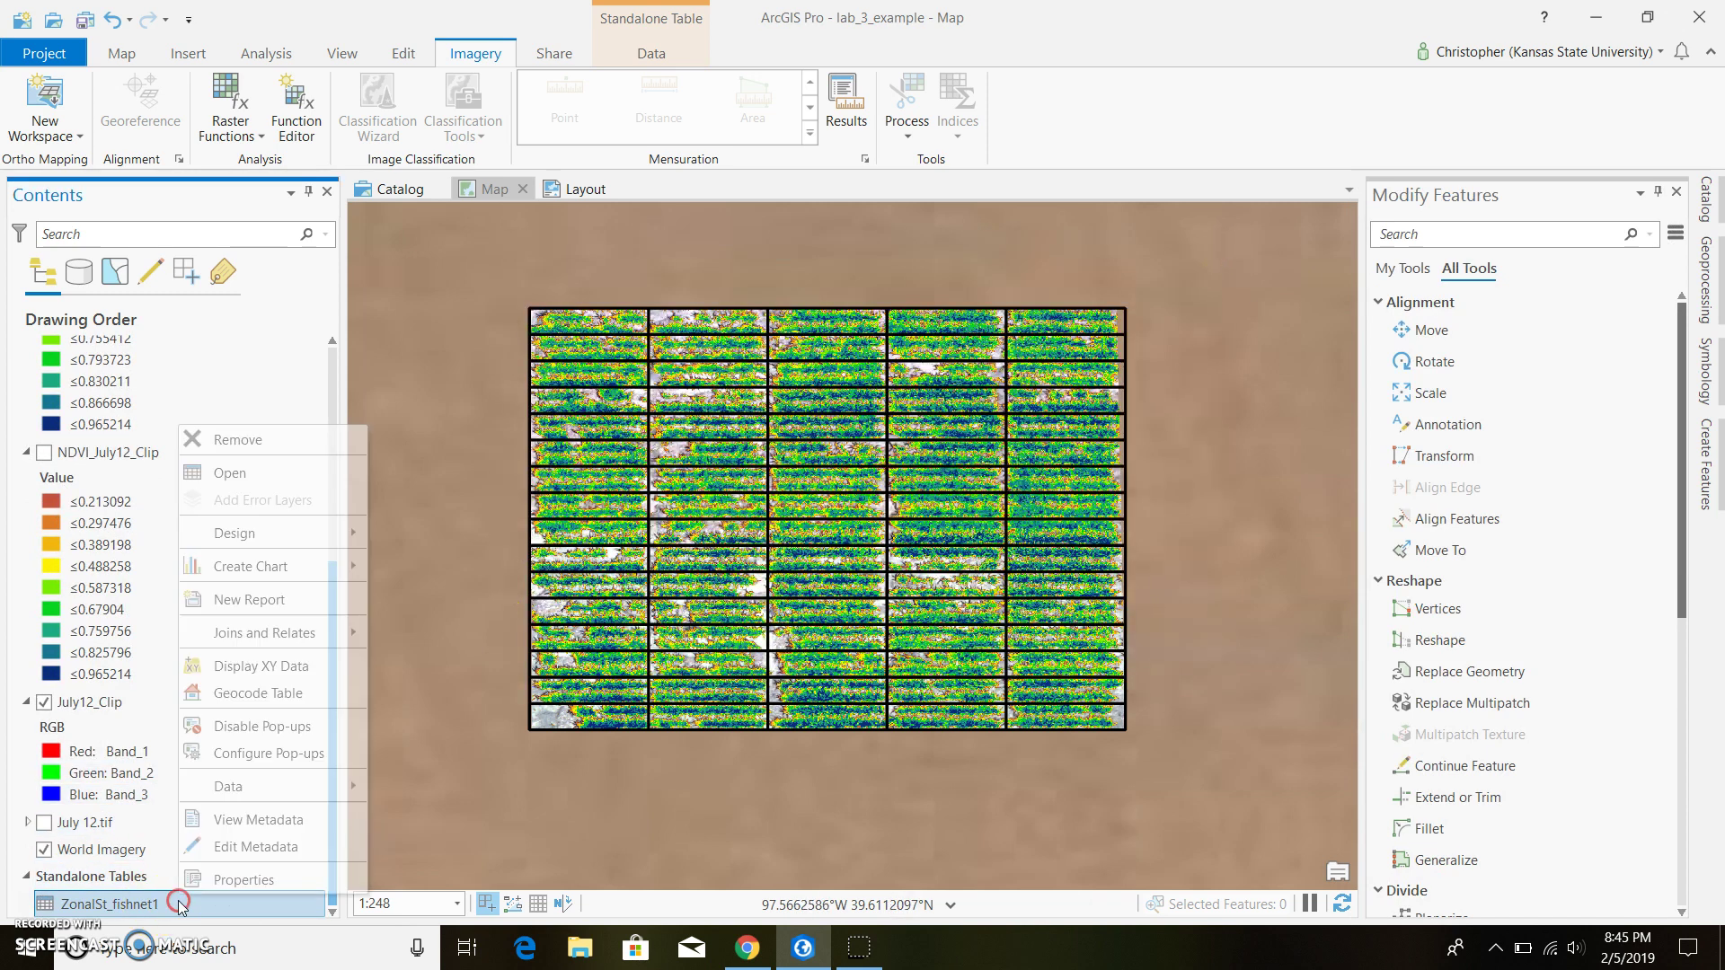
left_click(278, 484)
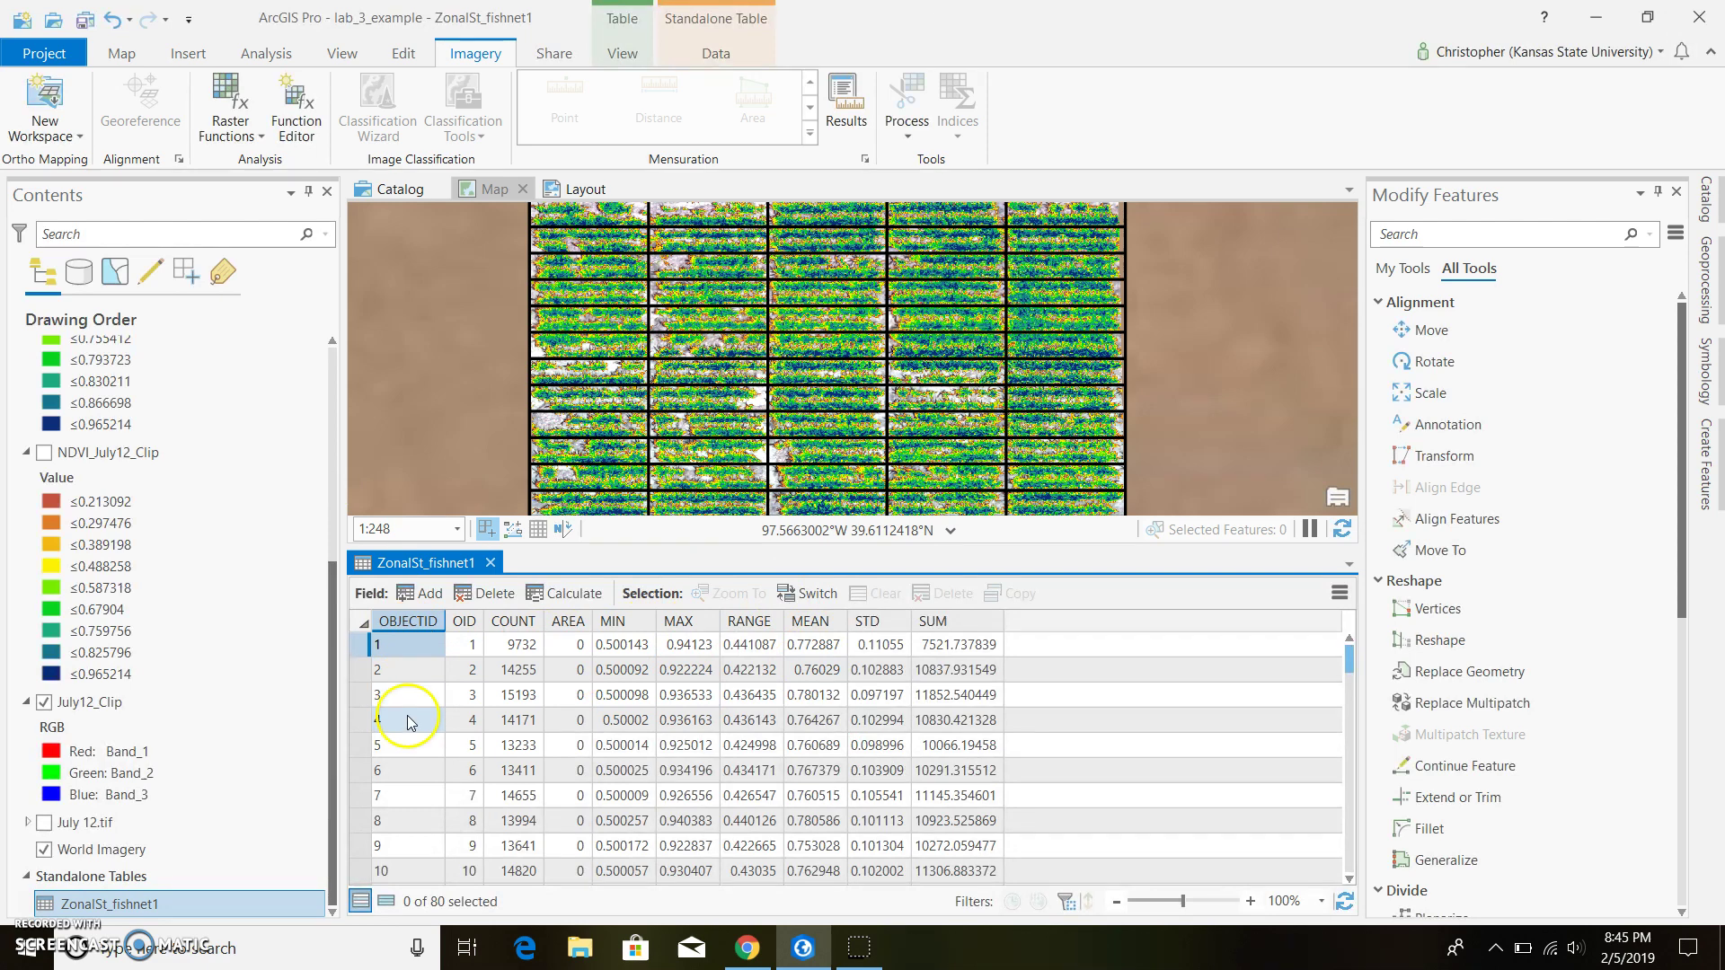
scroll(665, 406, "down", 3)
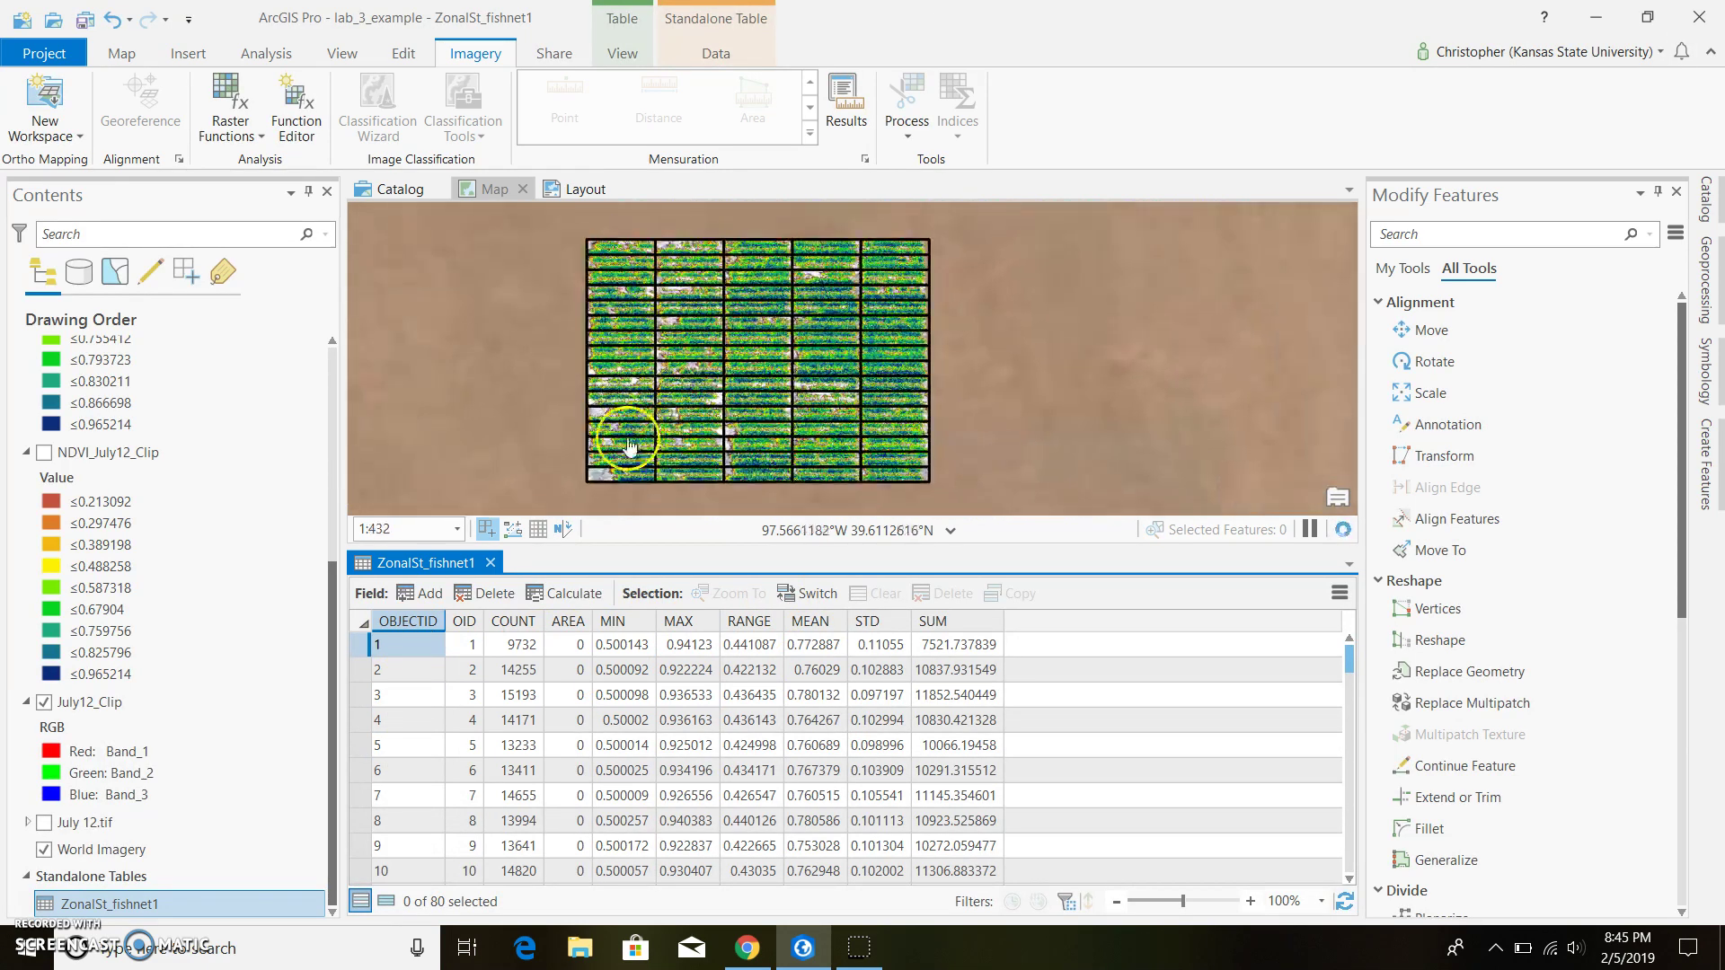
scroll(620, 471, "up", 2)
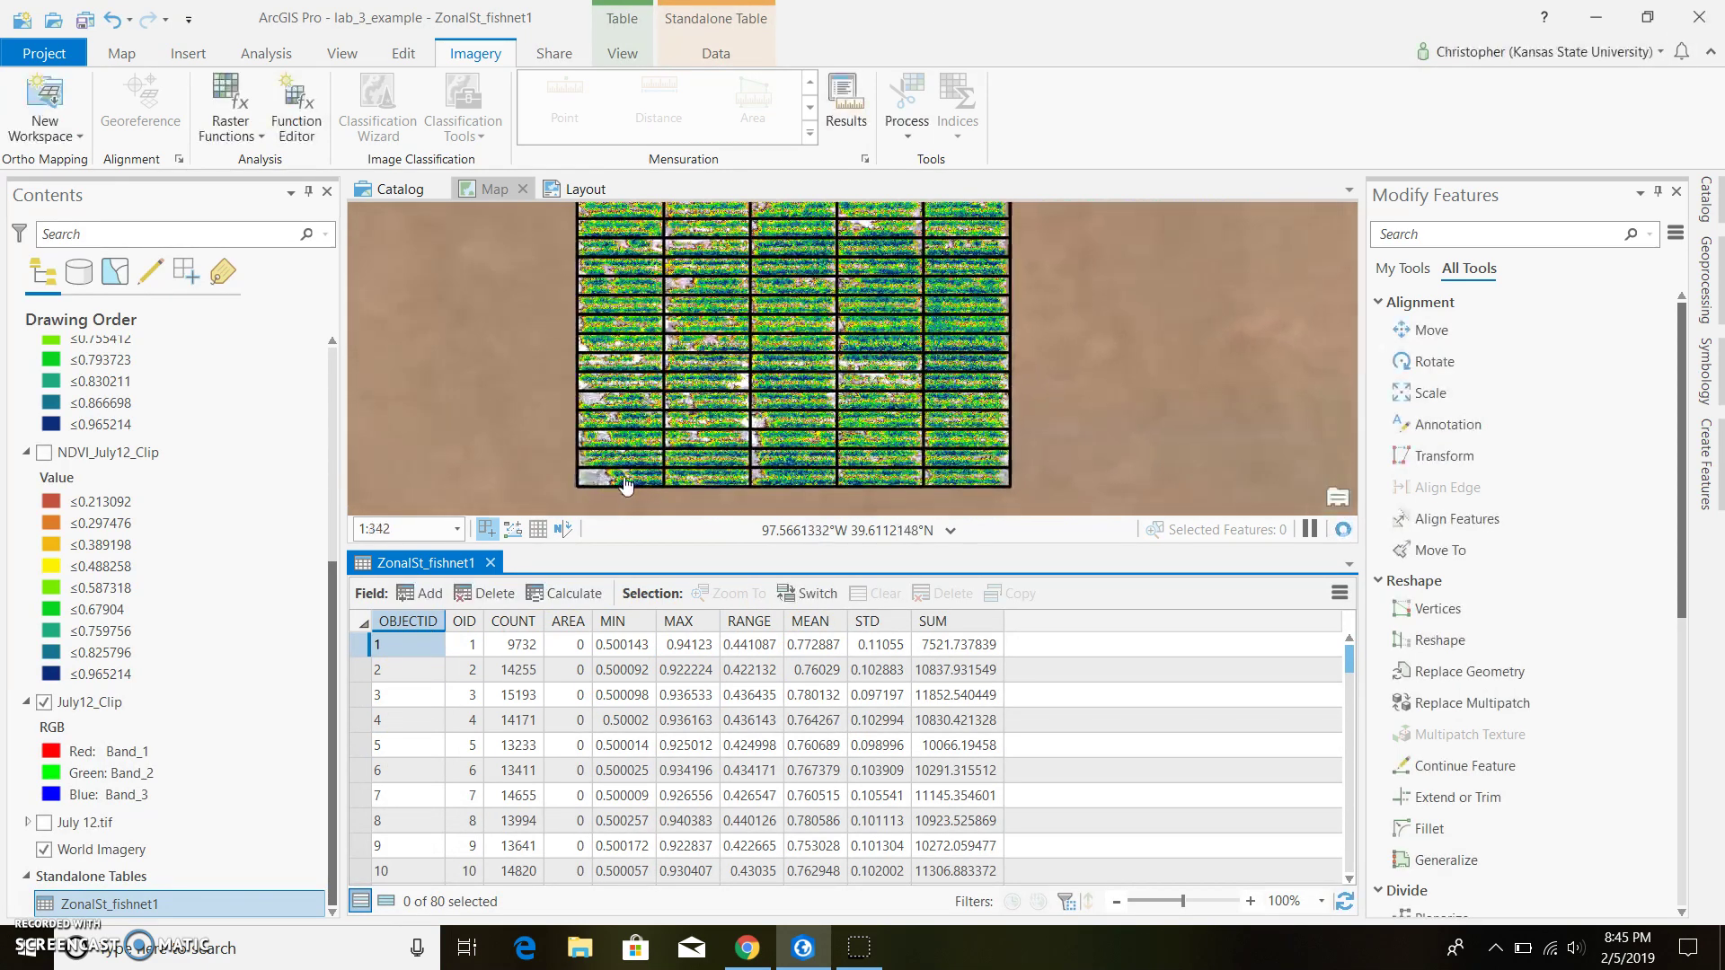
left_click(627, 480)
left_click(623, 472)
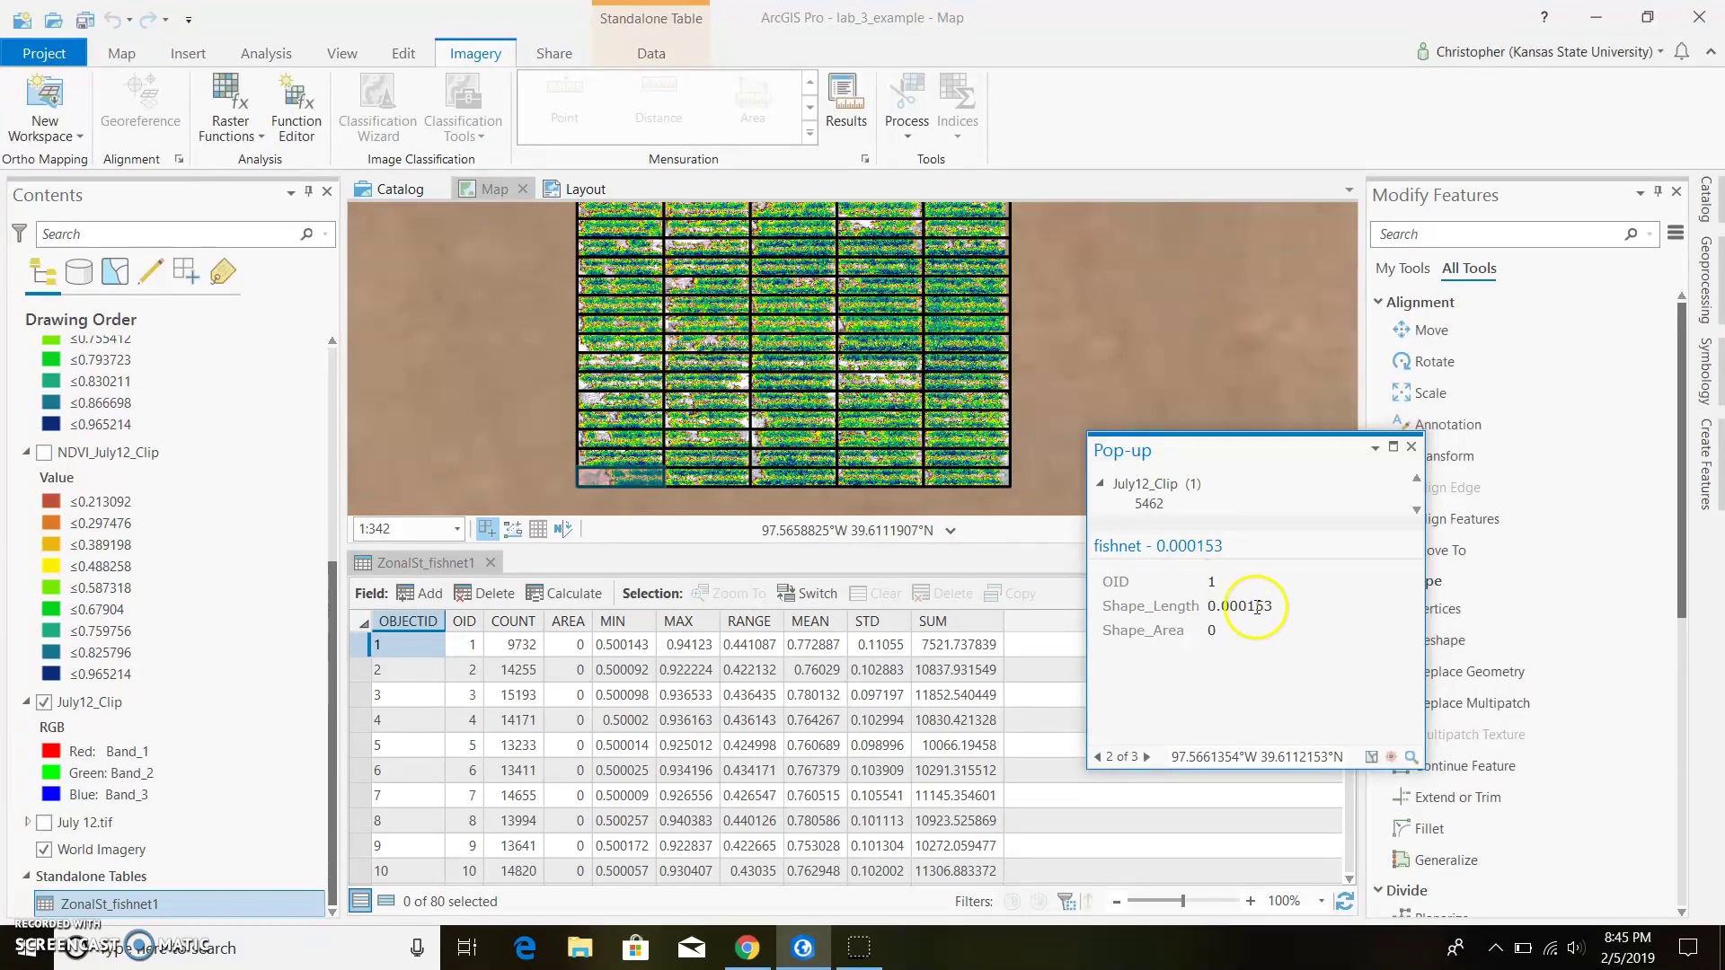
left_click(1218, 586)
left_click(705, 474)
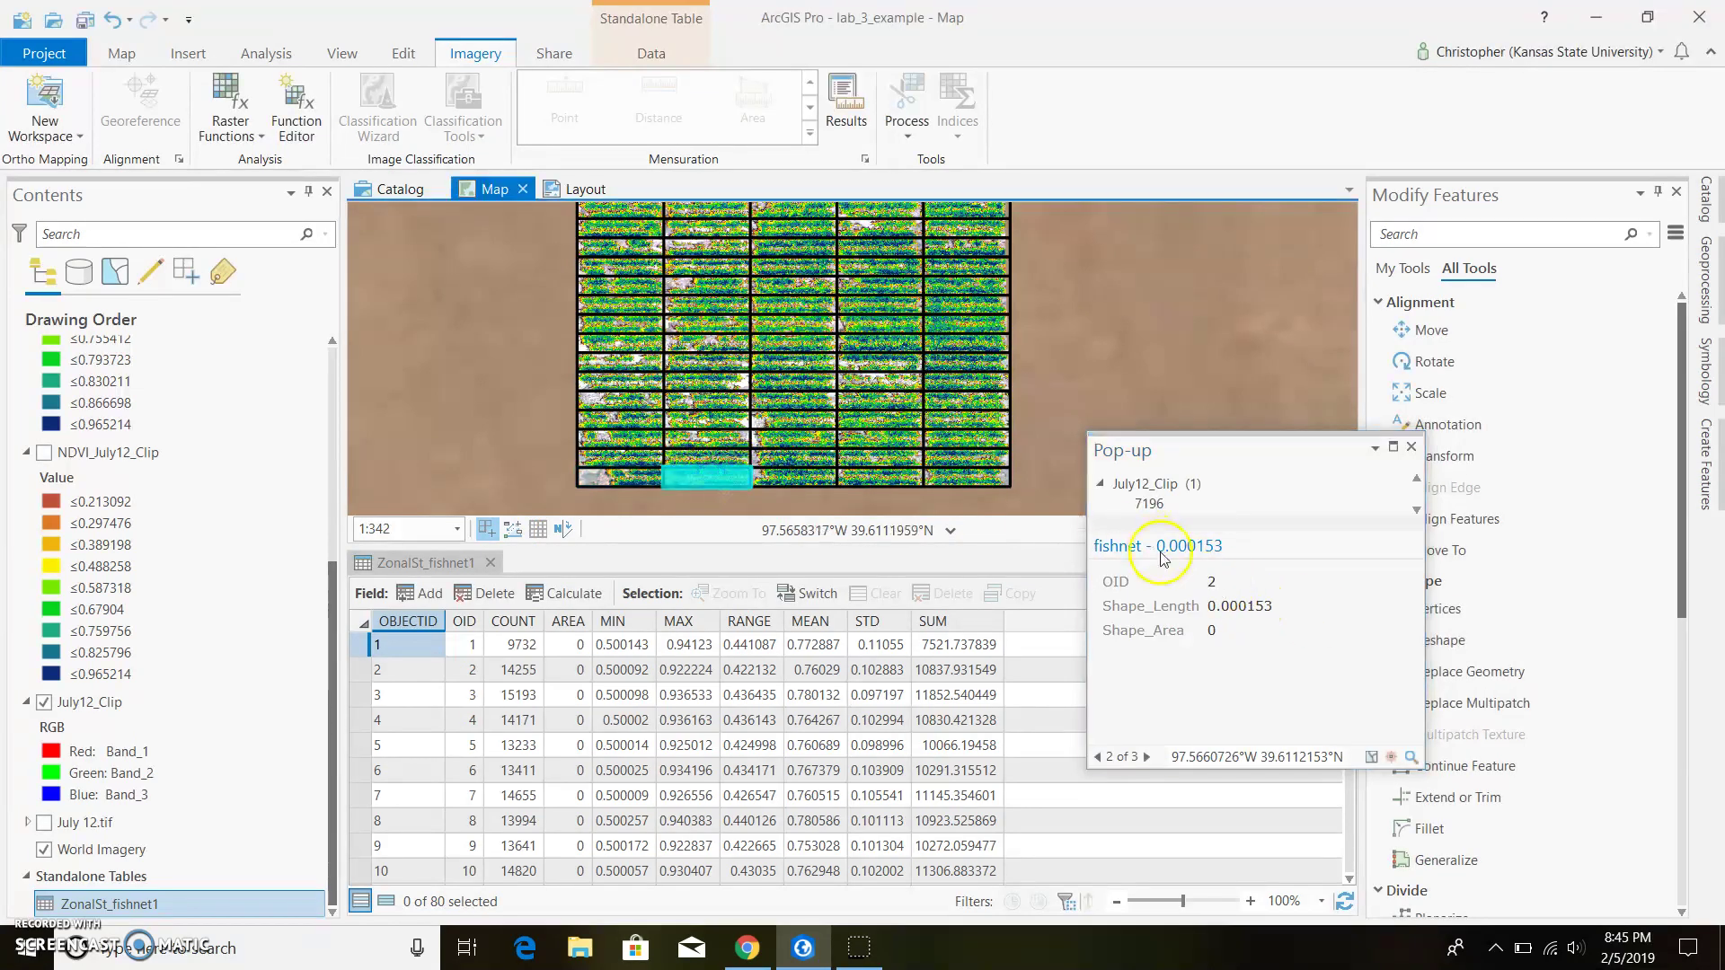
left_click(808, 472)
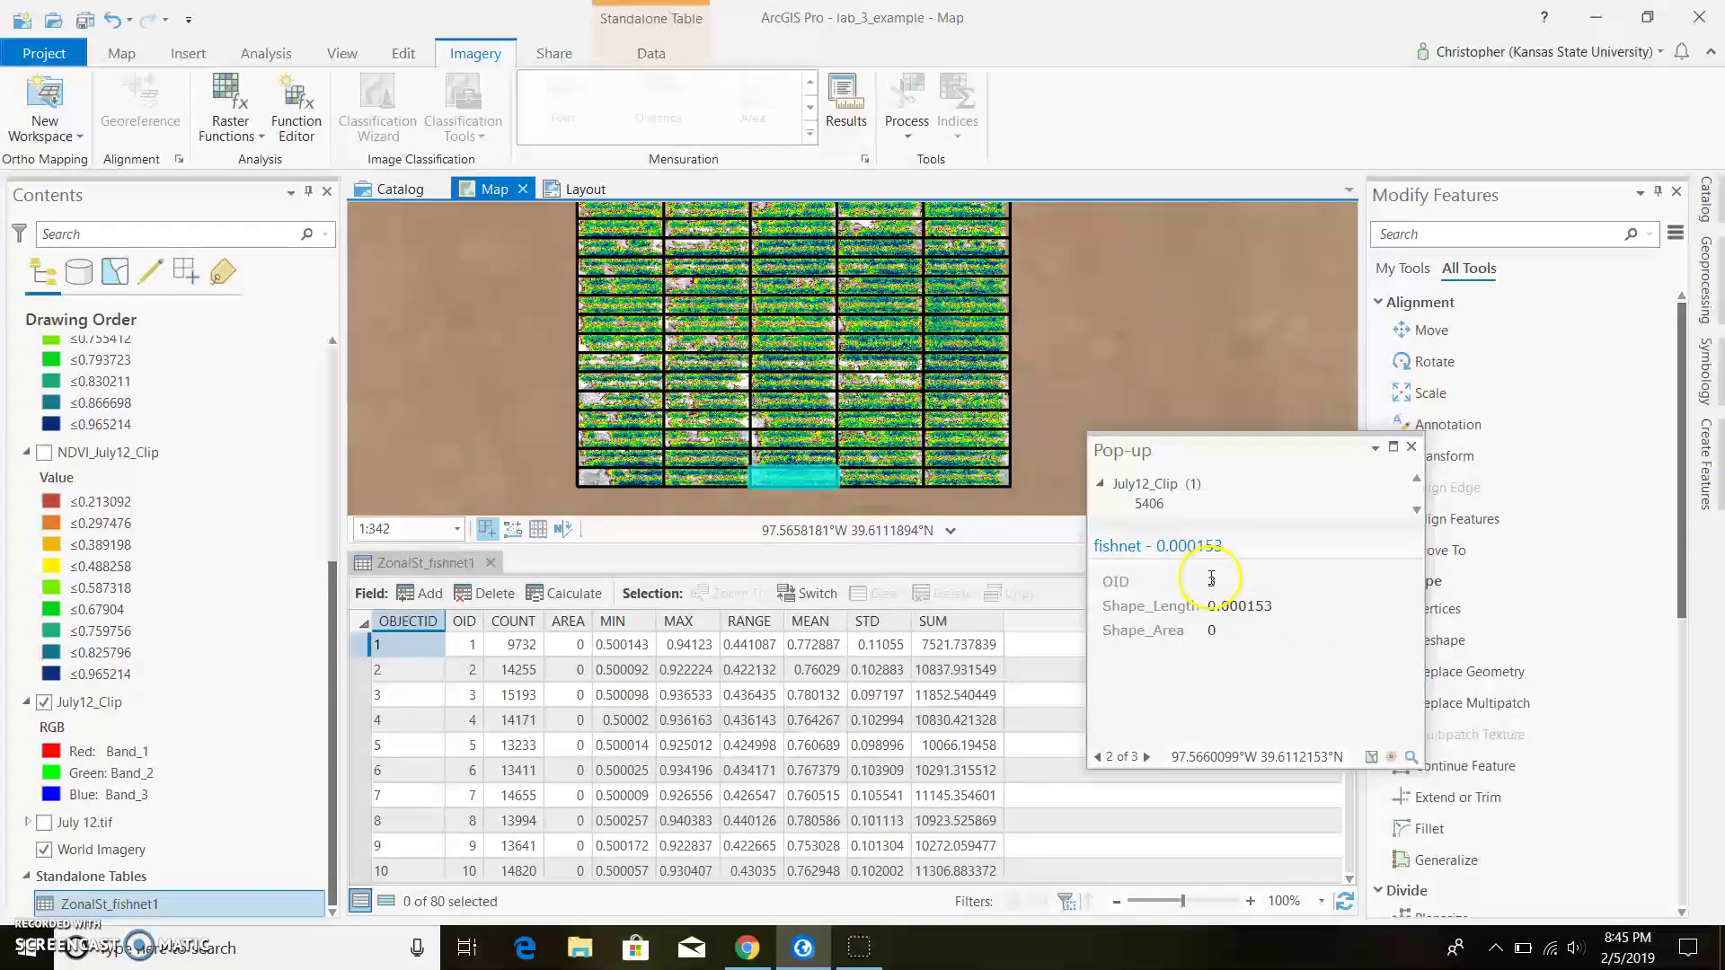
left_click(794, 320)
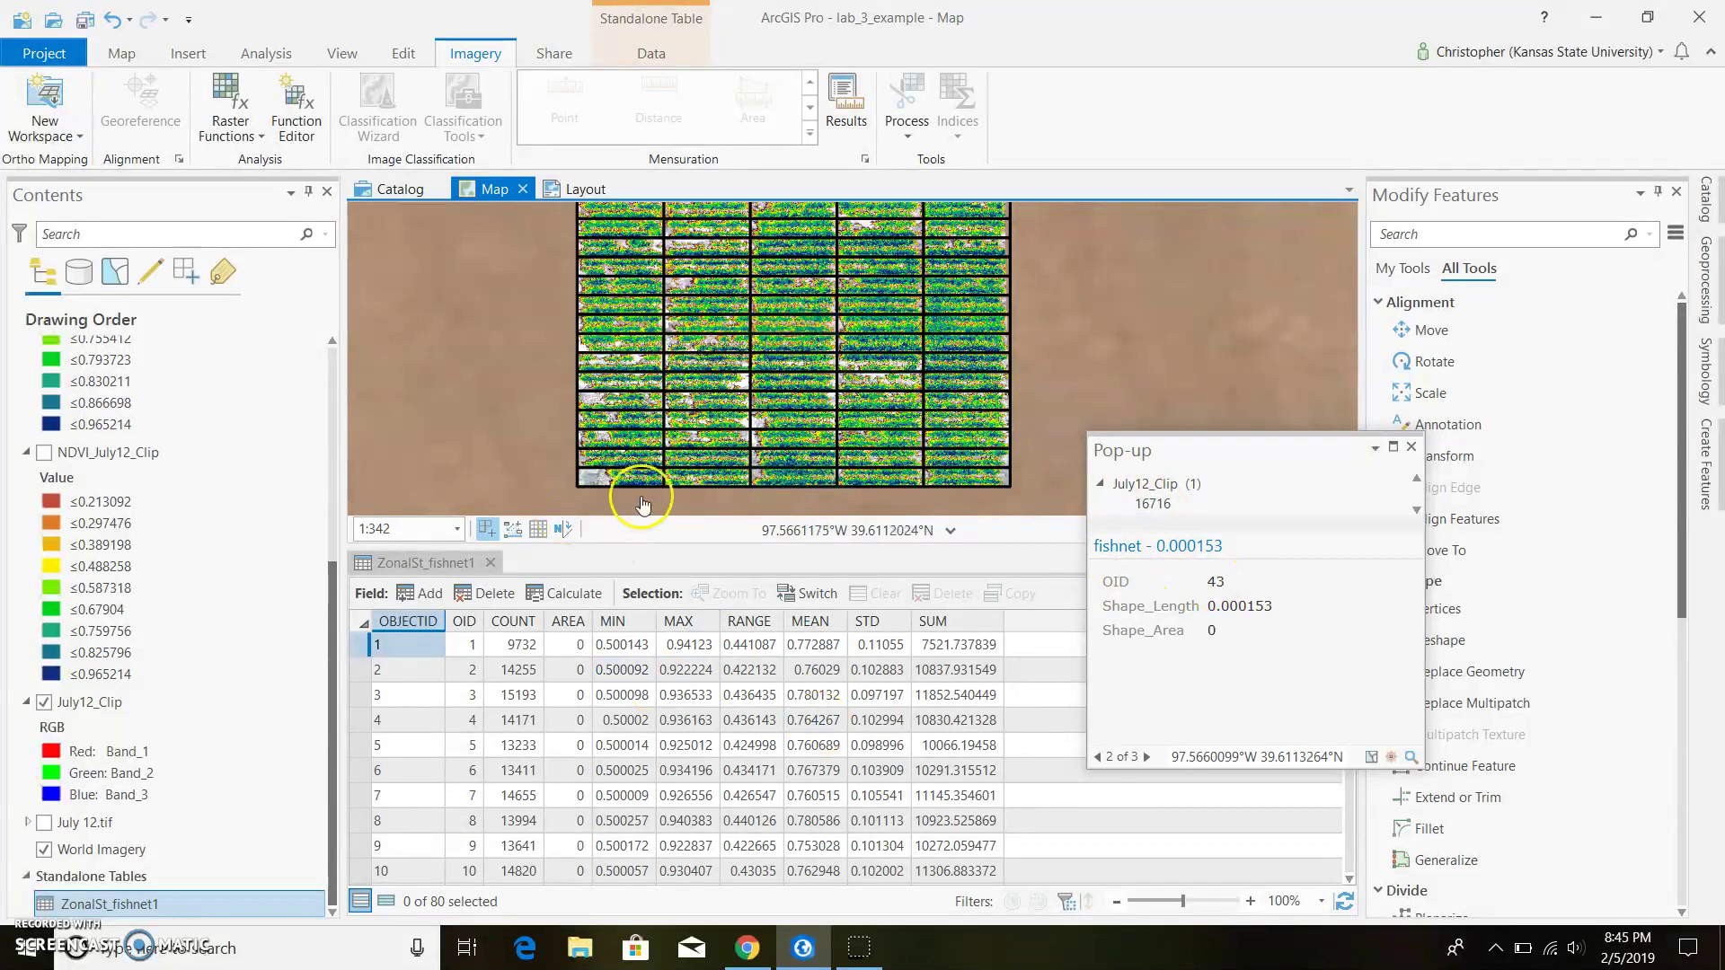
left_click(945, 462)
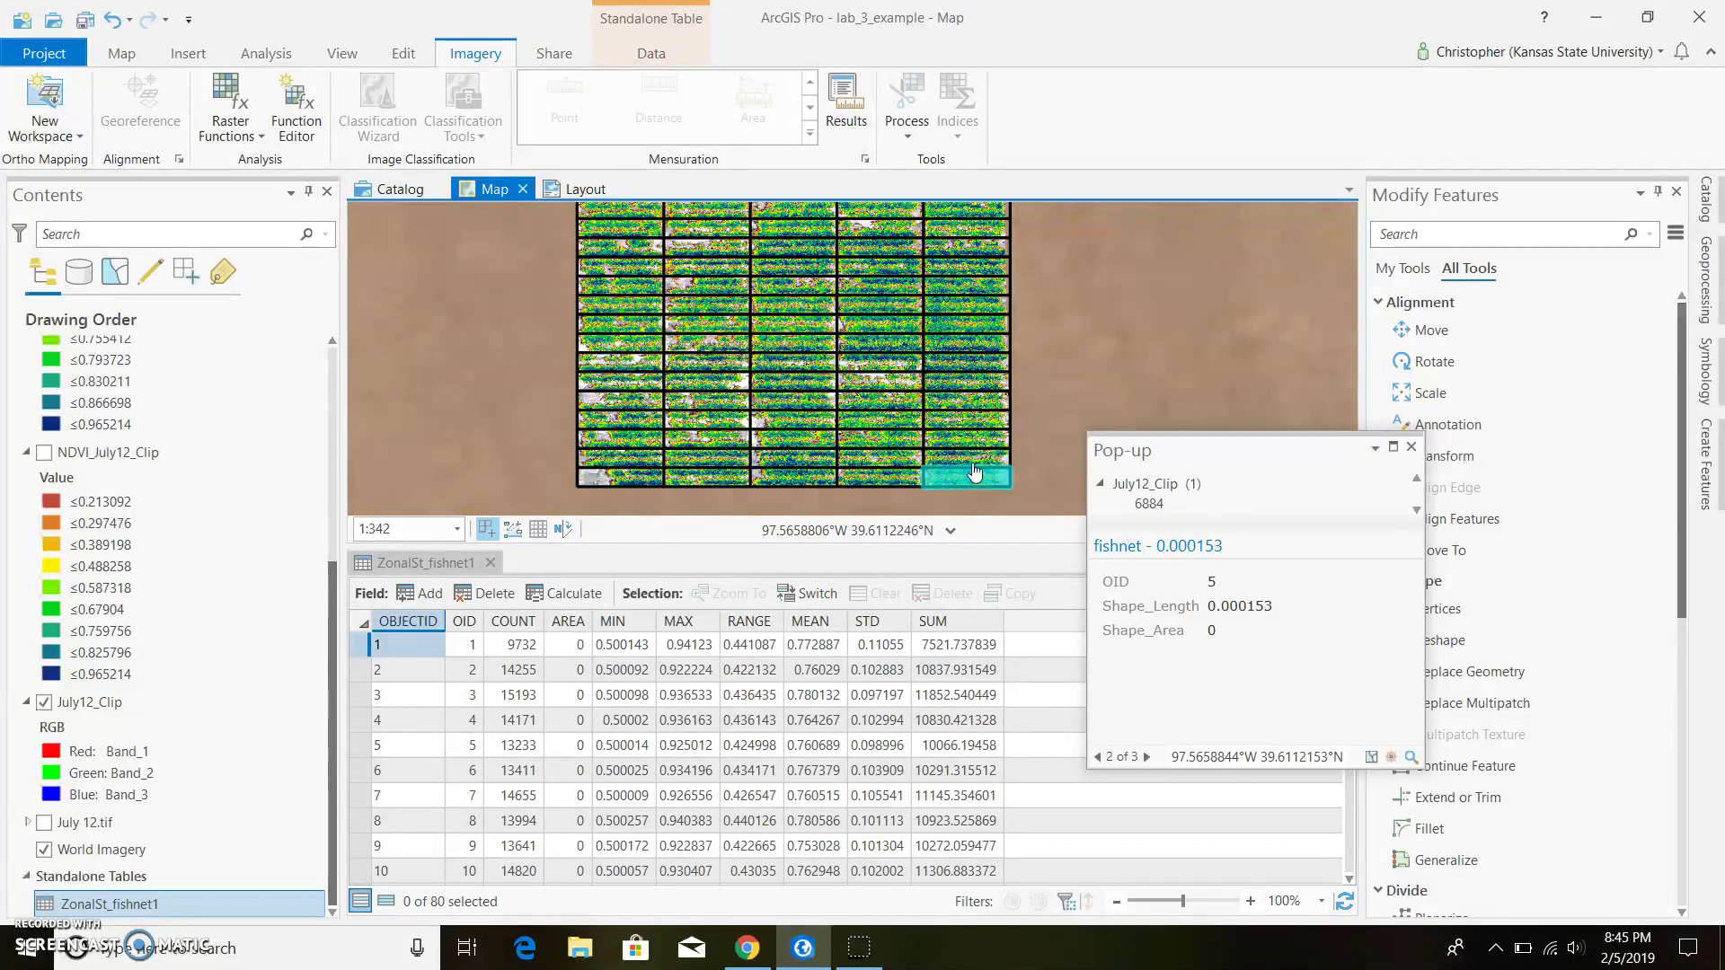
left_click(973, 452)
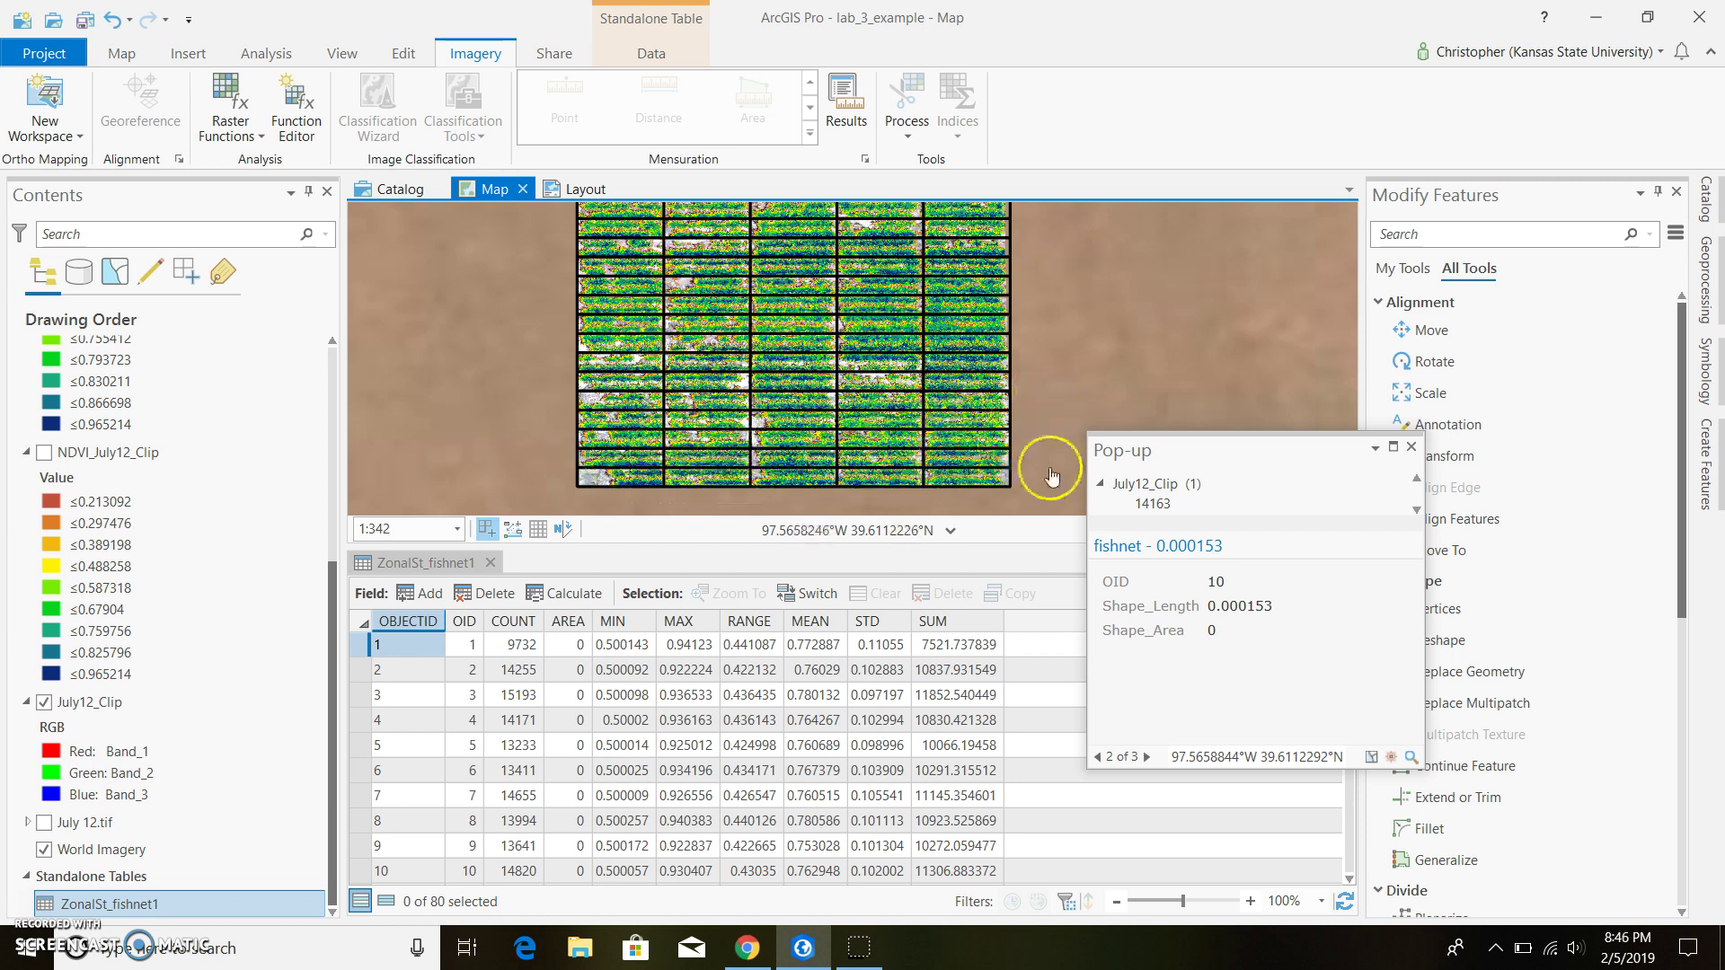
left_click(1410, 446)
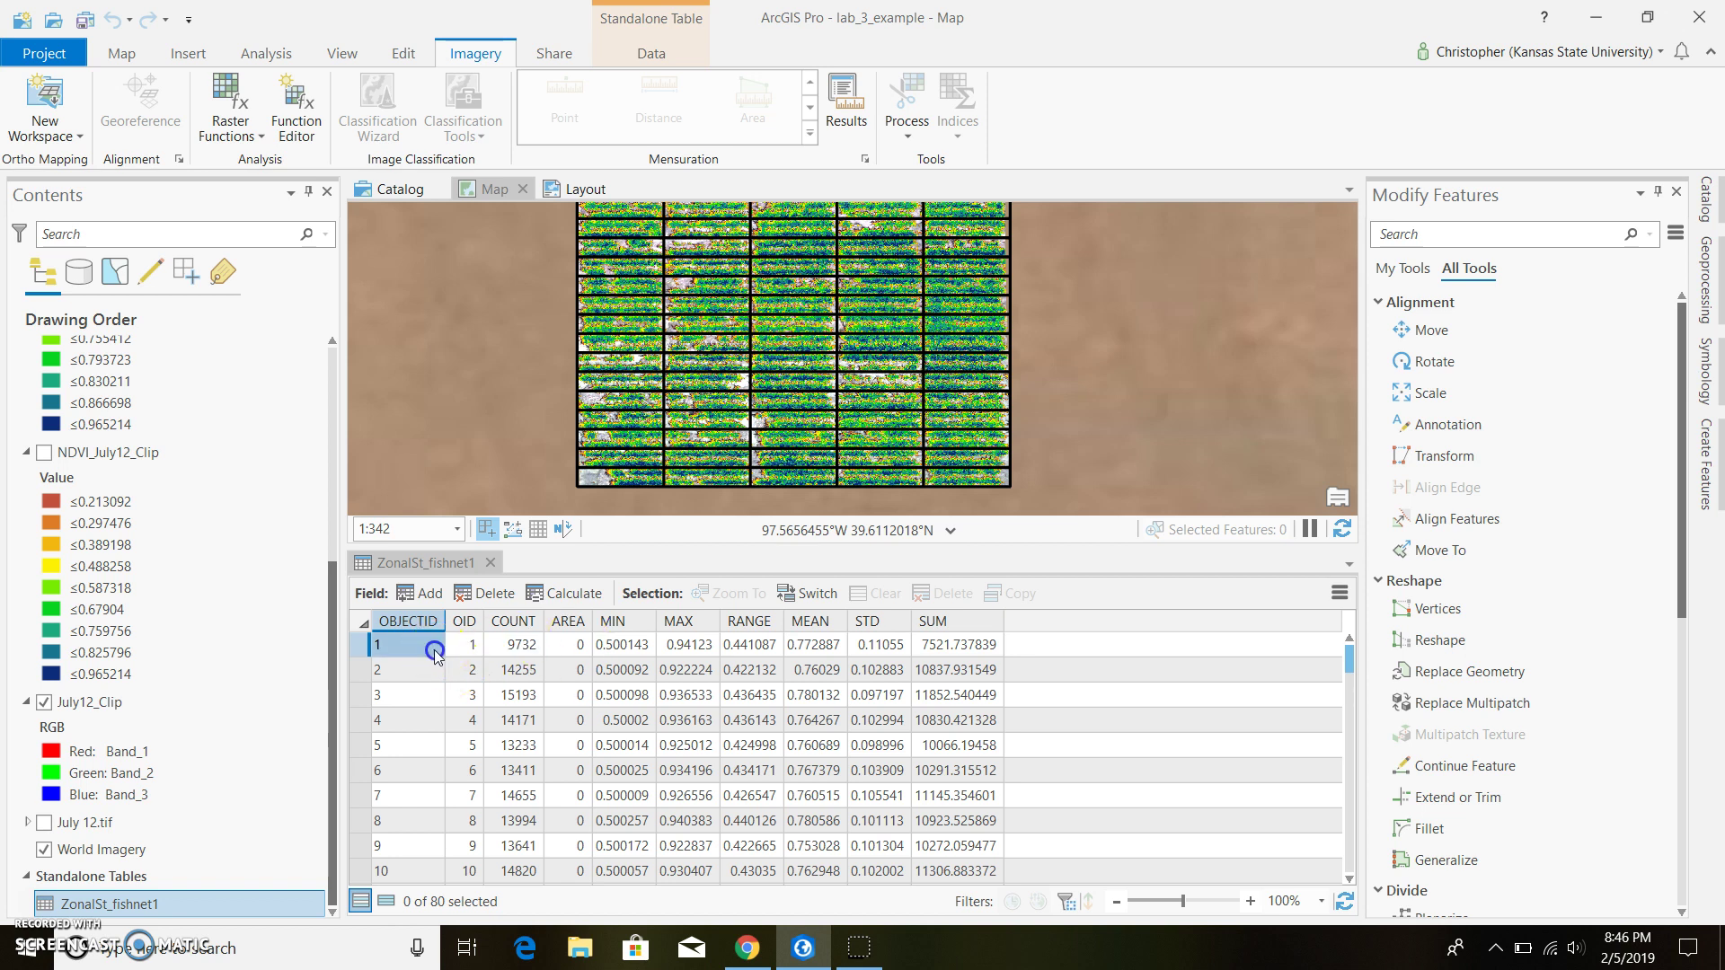
Select all rows of the ZonalSt_fishnet1 table with Ctrl+A and copy them with the toolbar Copy.
left_click(544, 670)
key("ctrl+a")
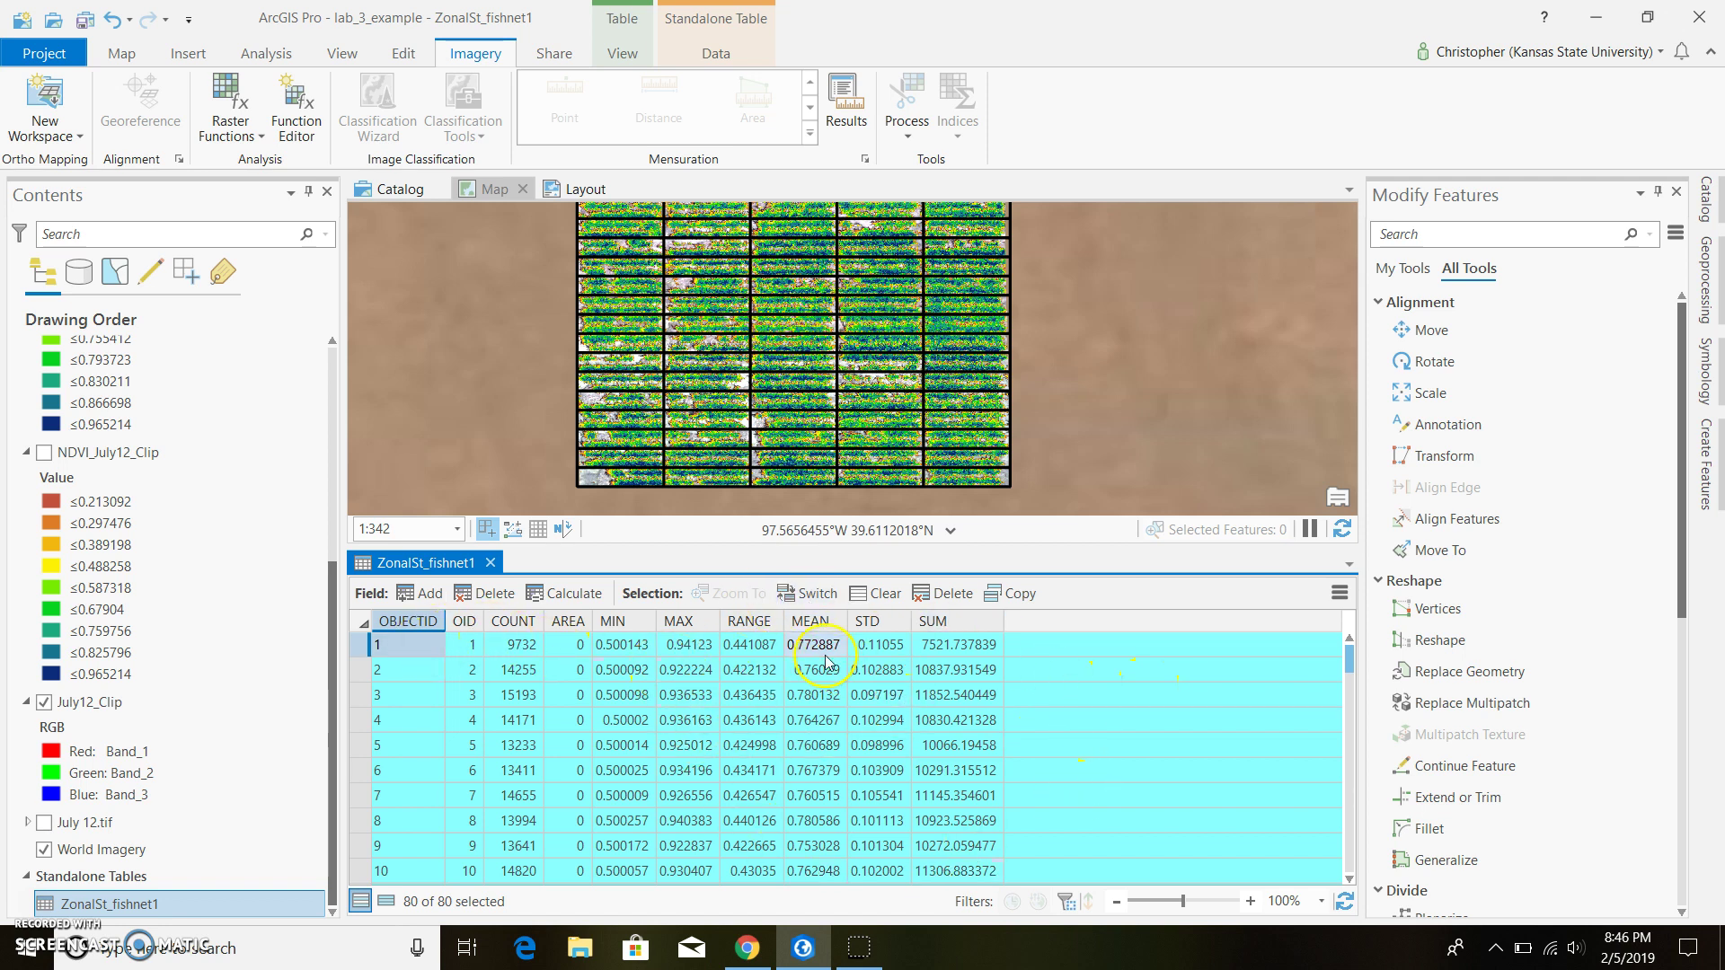
left_click(1030, 602)
Launch Microsoft Excel and start a maximized blank workbook.
left_click(302, 951)
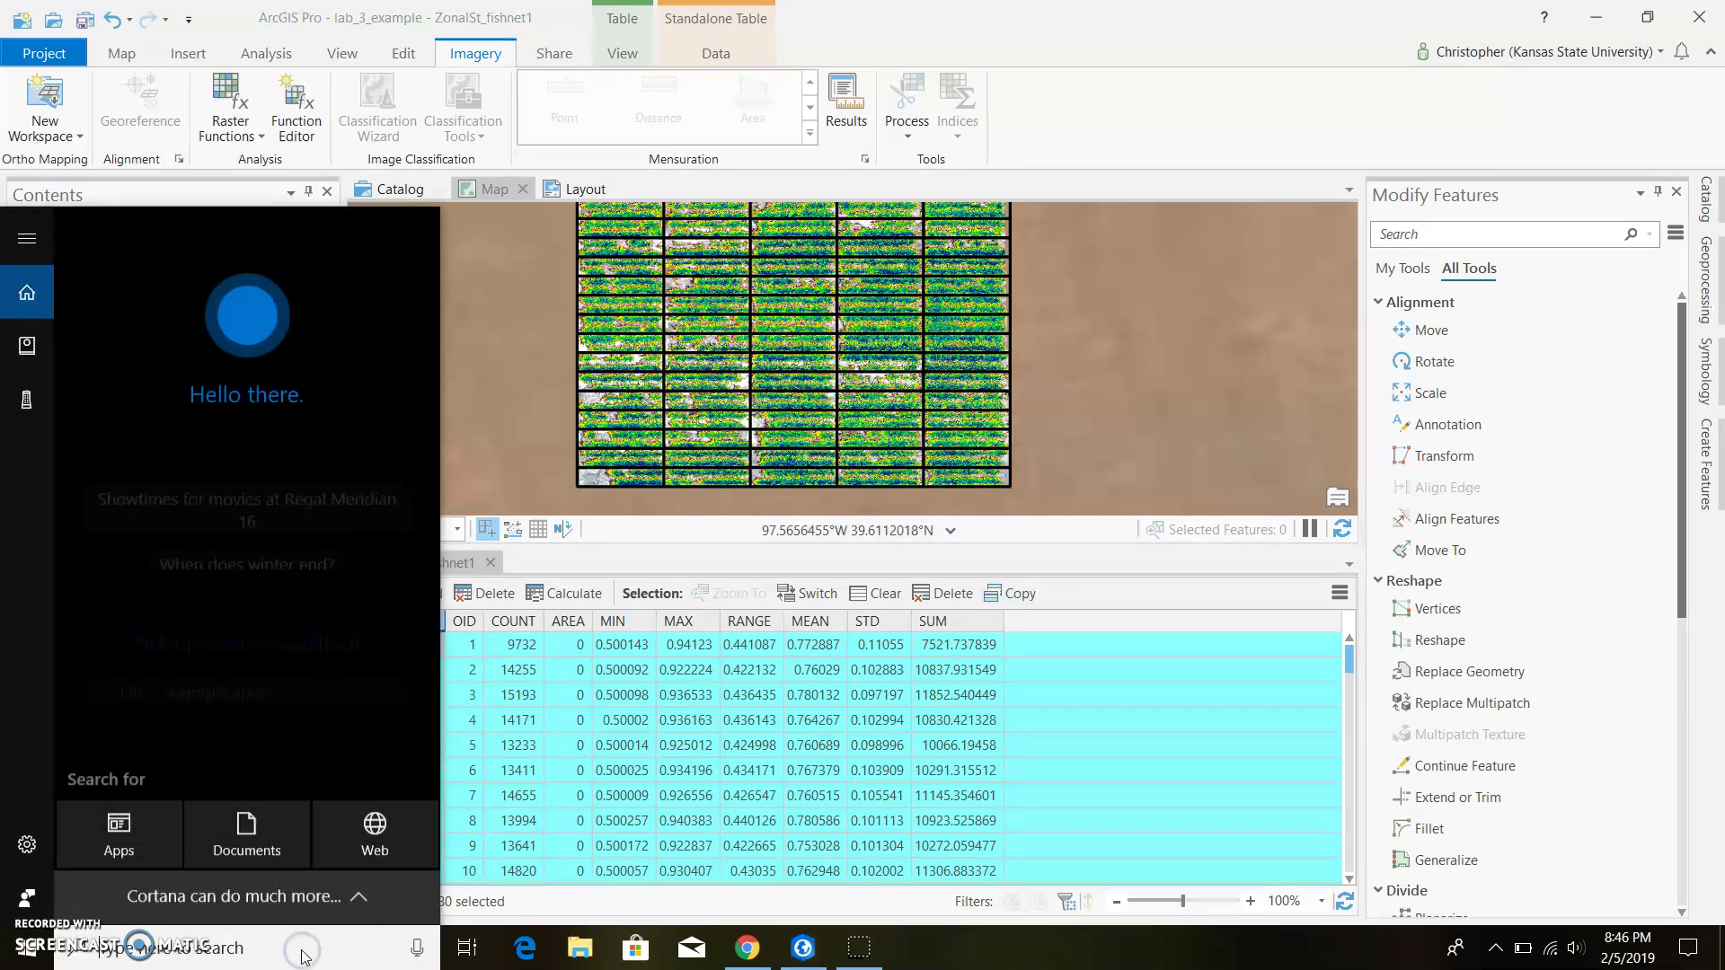
type("exce")
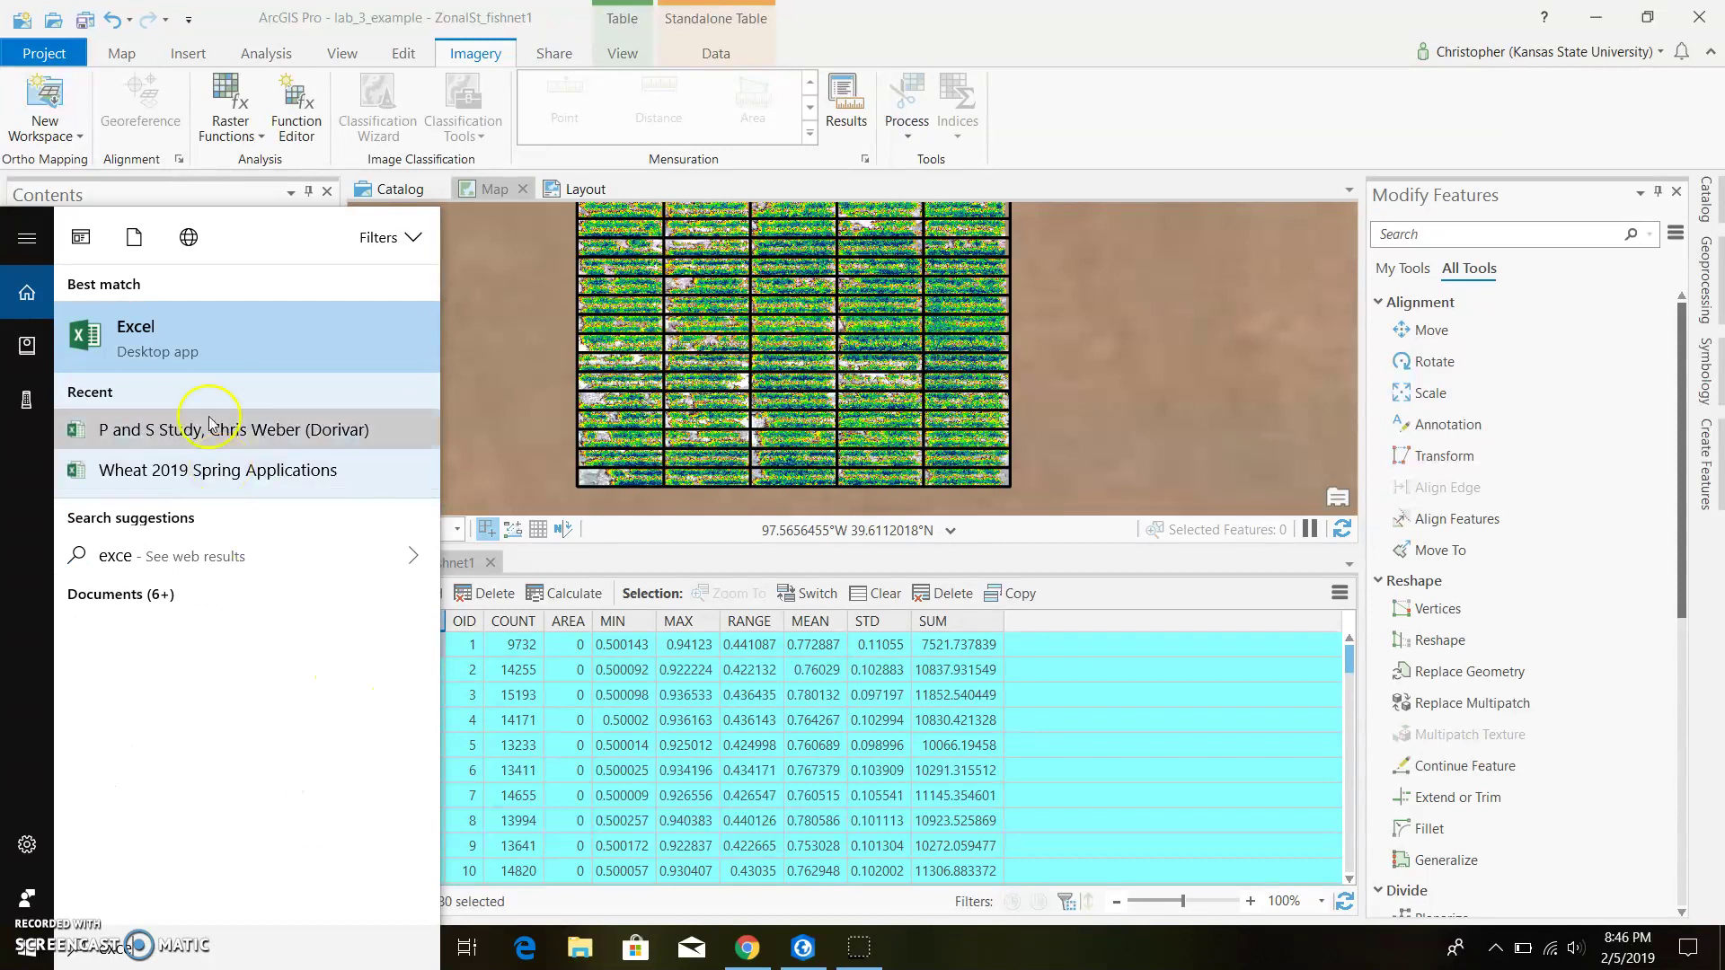
left_click(197, 345)
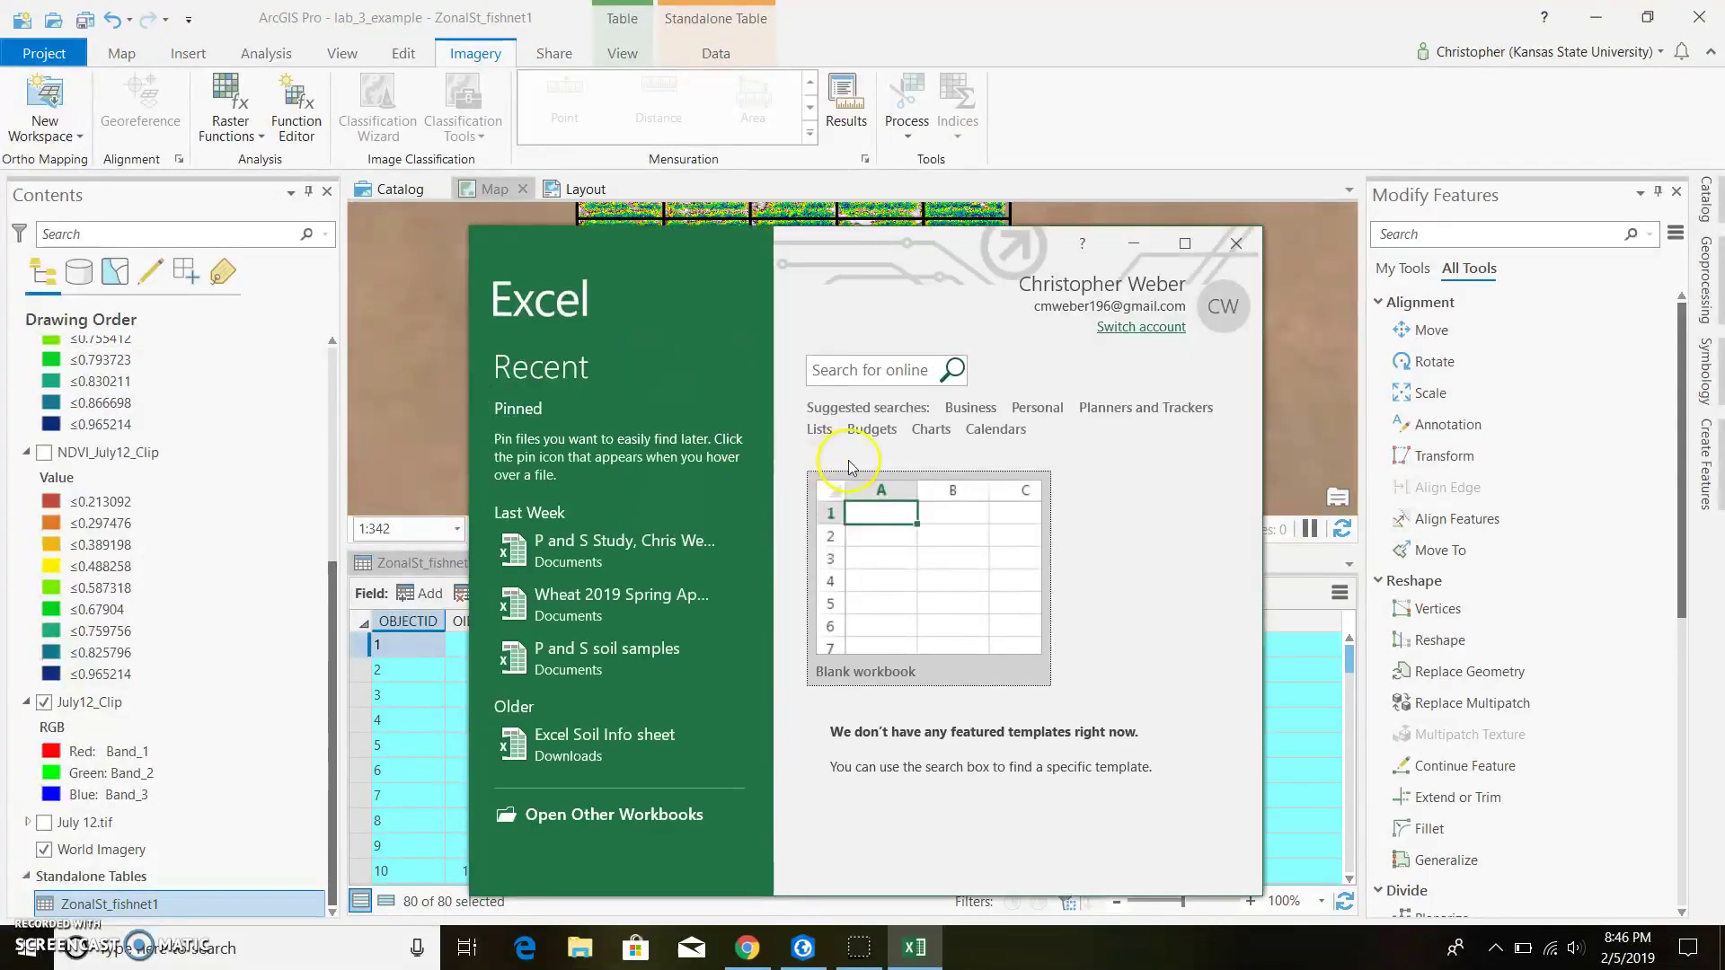
left_click(892, 531)
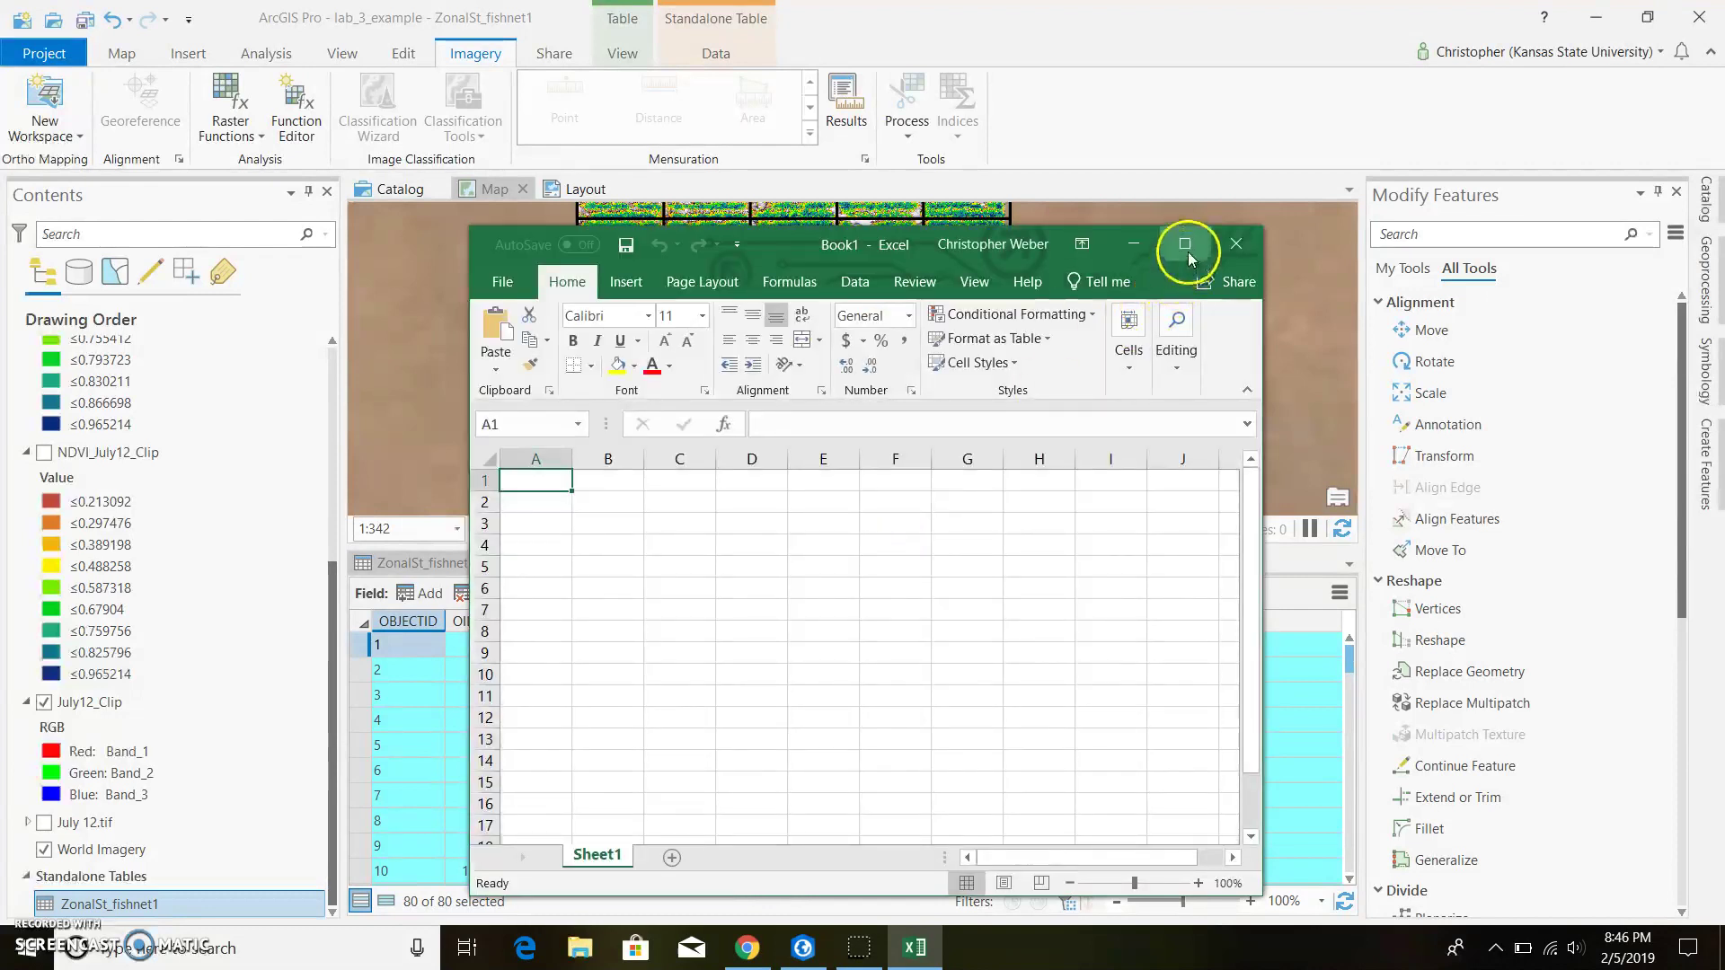
left_click(1185, 244)
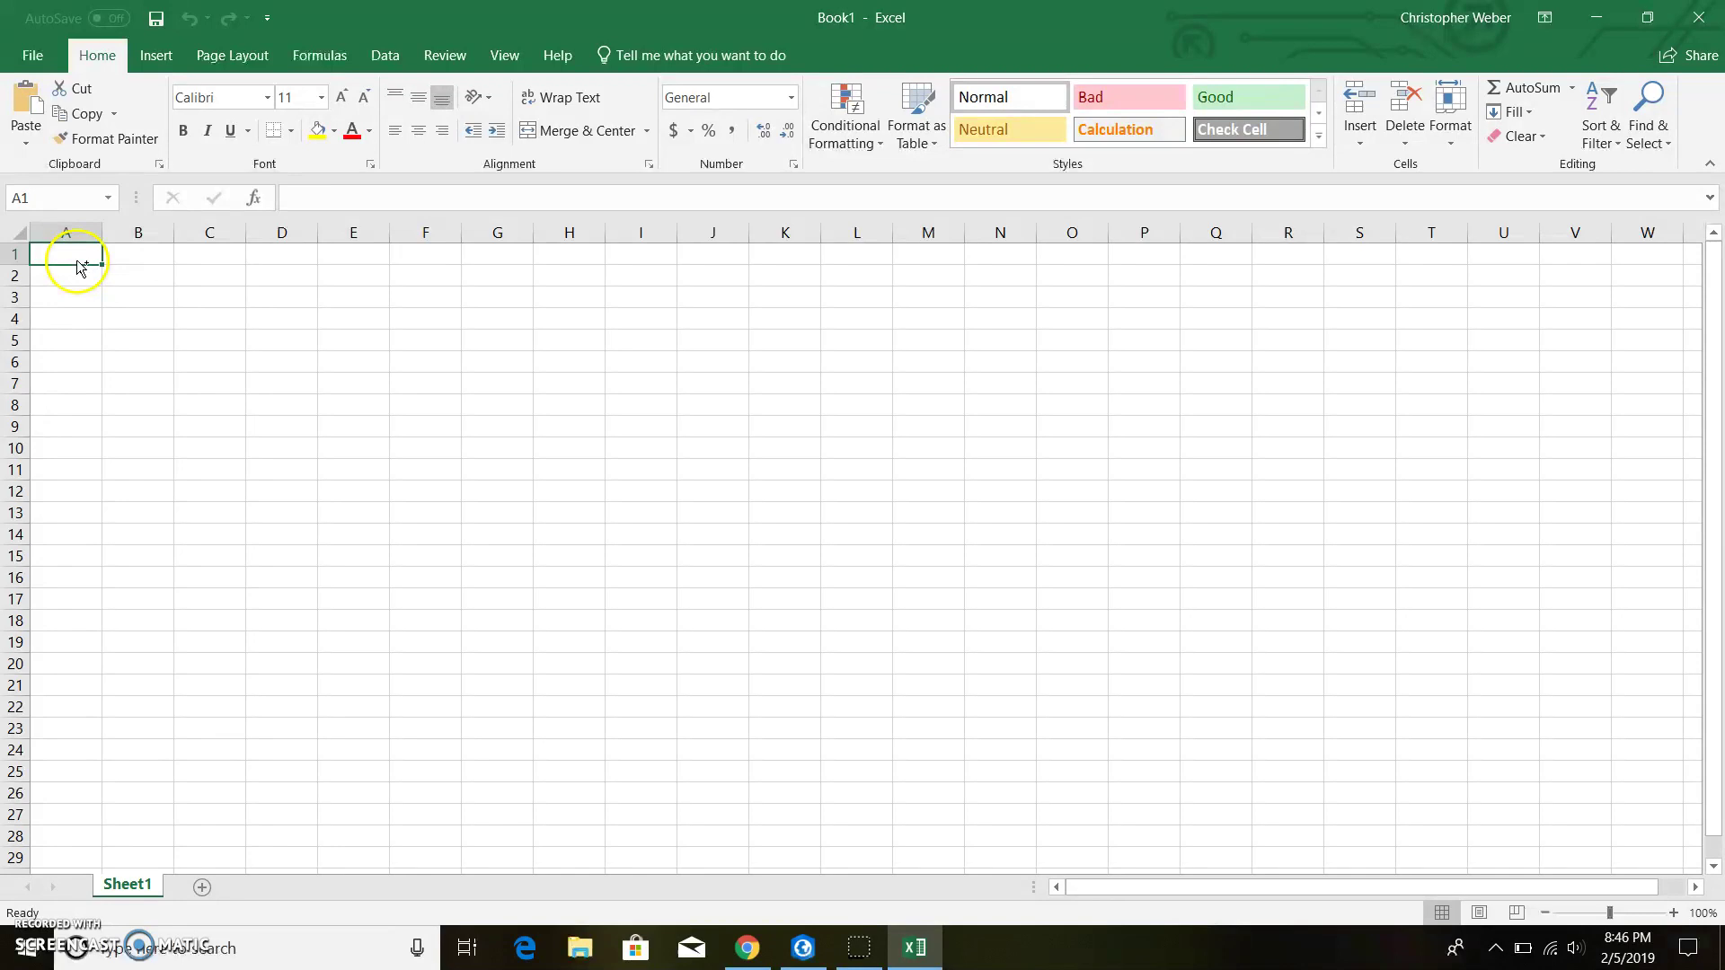
Paste the zonal statistics table at A1, then return to ArcGIS Pro.
key("ctrl+v")
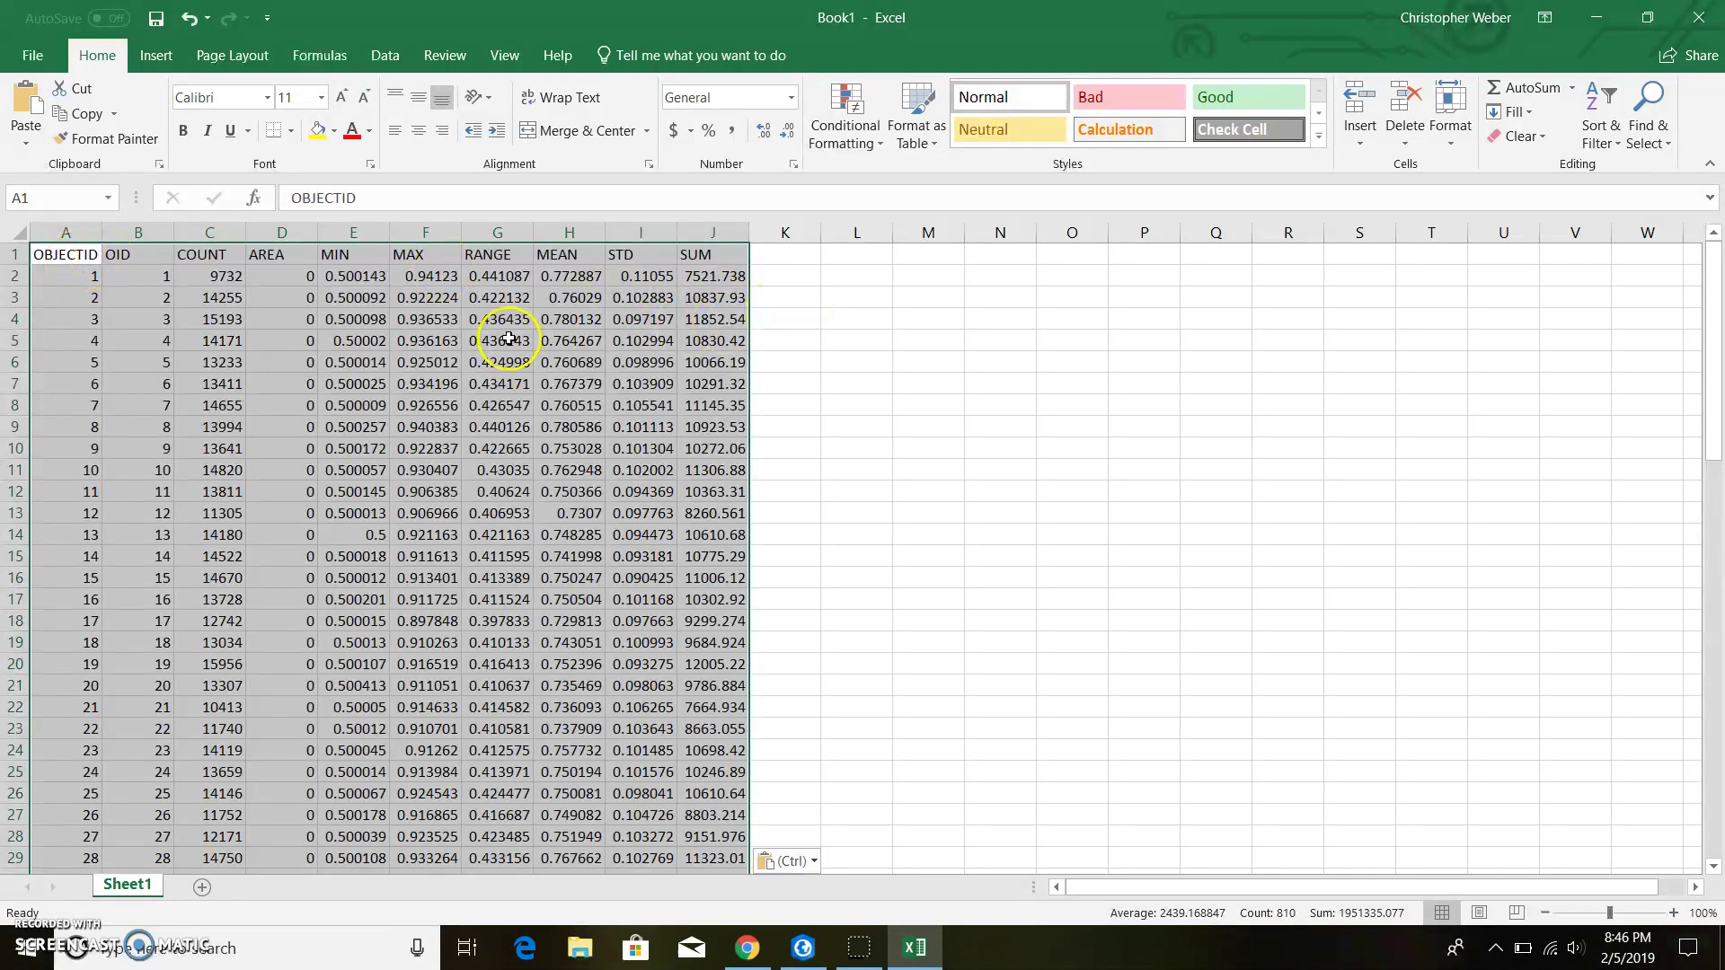
left_click(454, 383)
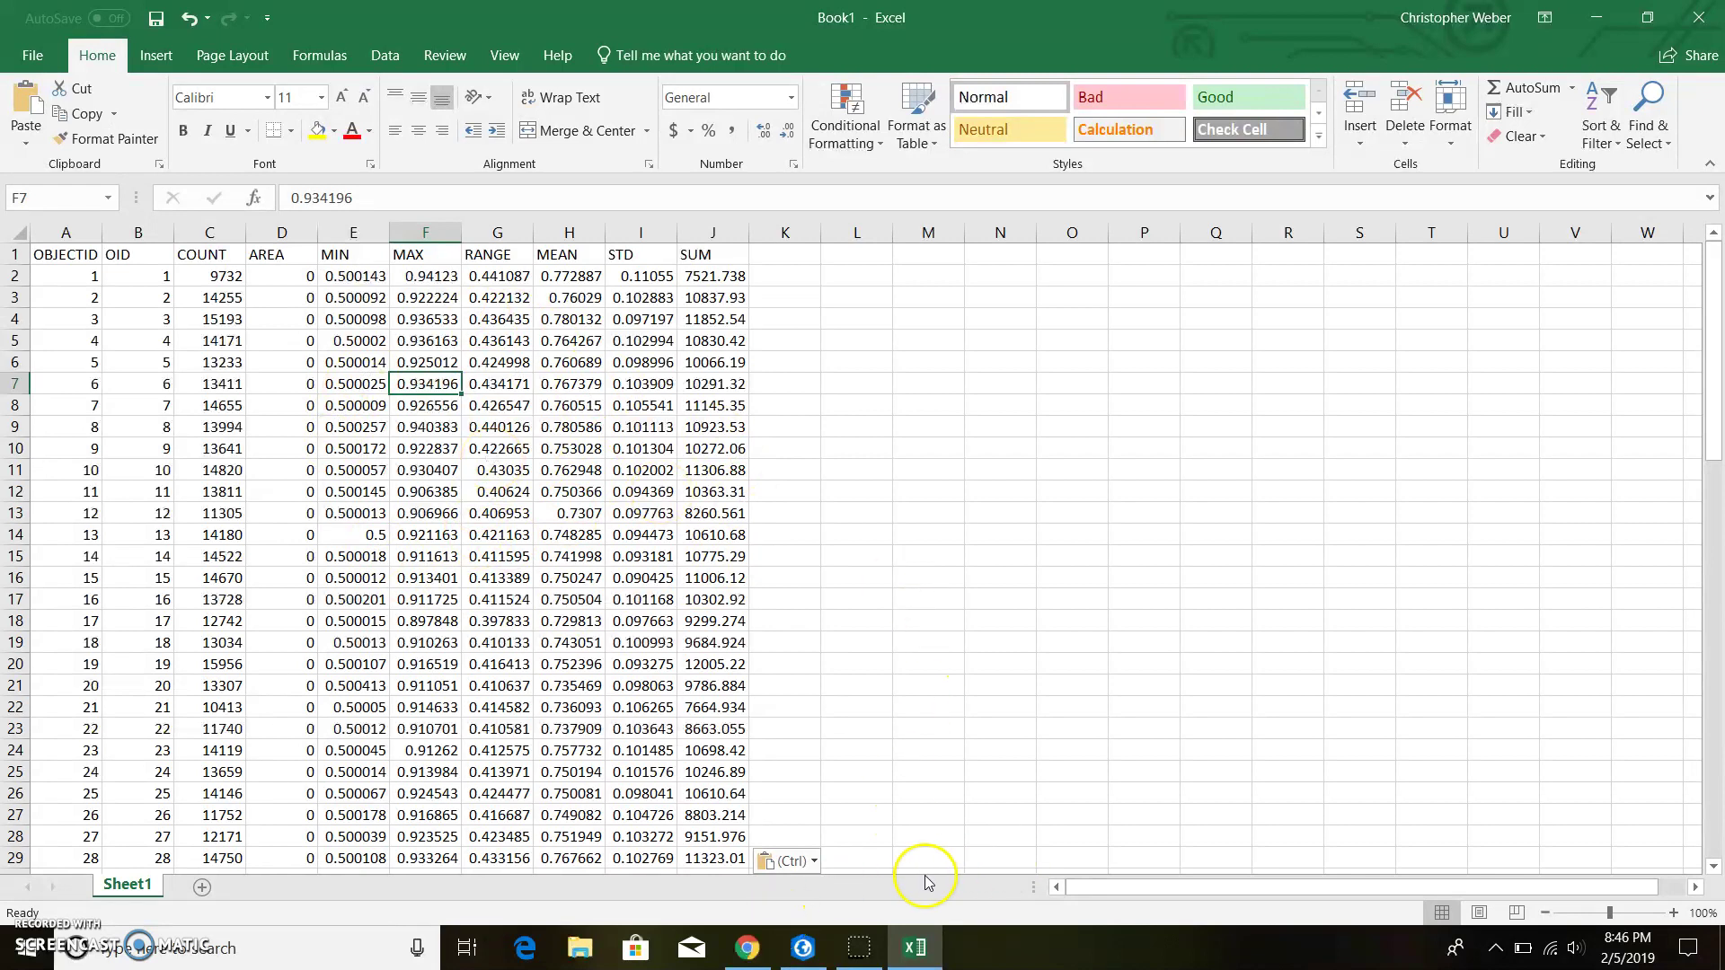
left_click(806, 950)
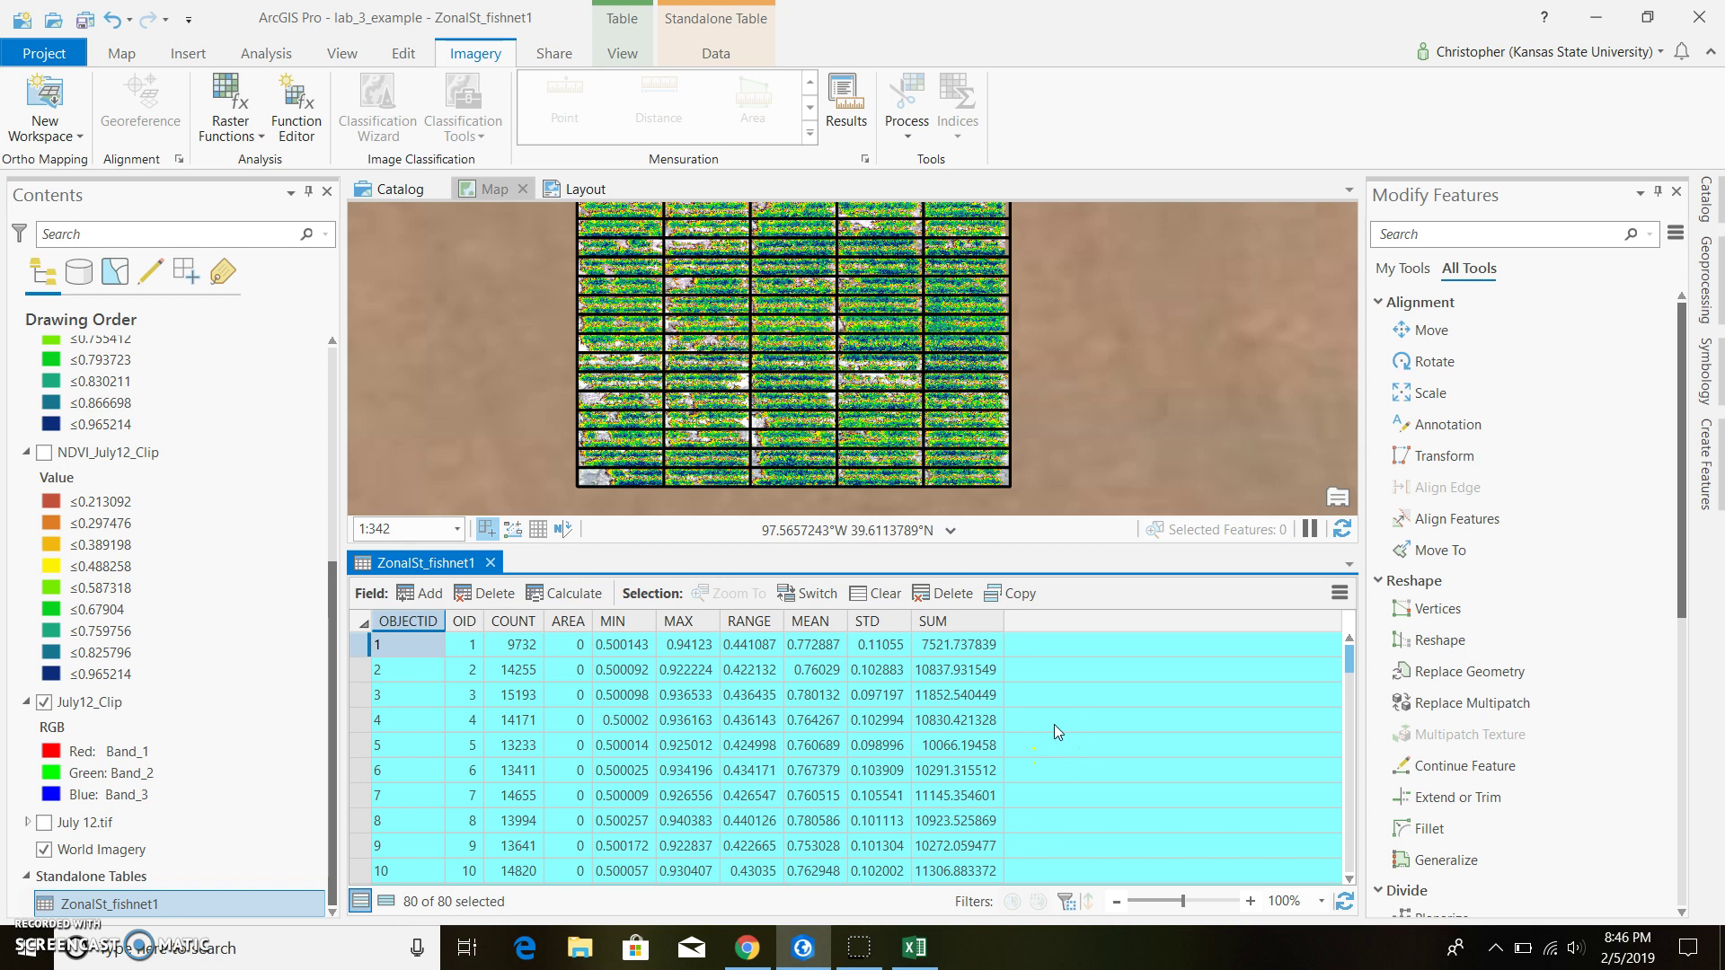
Select all 80 rows of ZonalSt_fishnet1 and copy them with Ctrl+C.
left_click(975, 704)
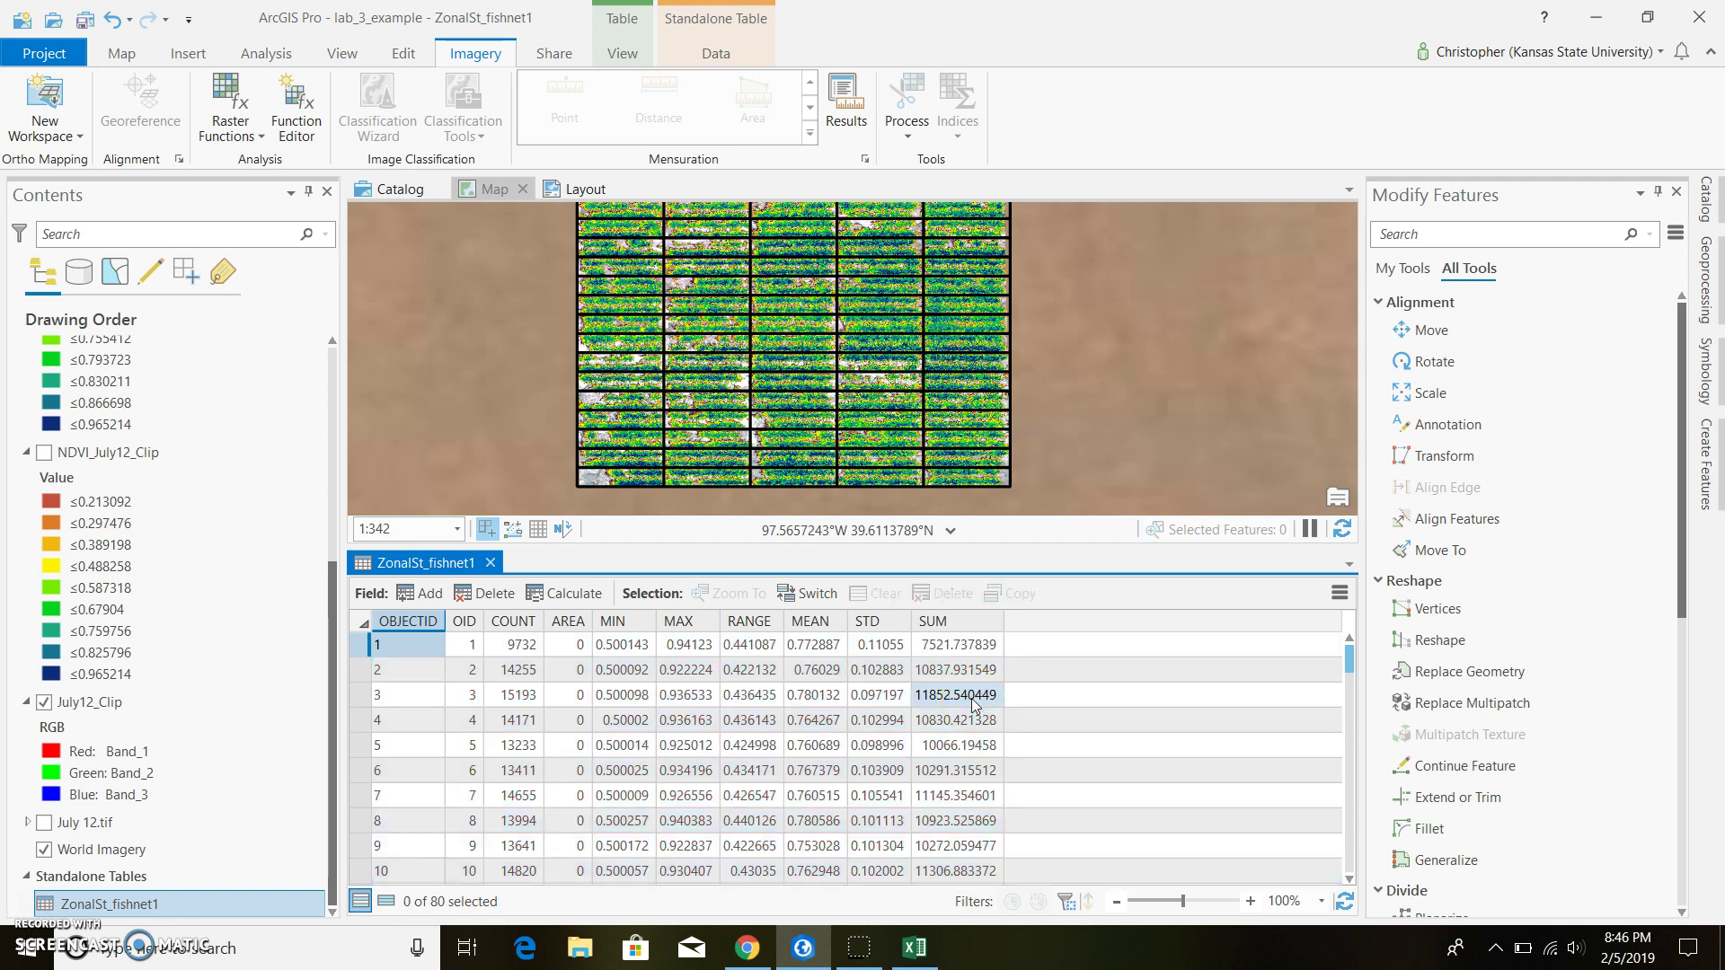
left_click(1042, 588)
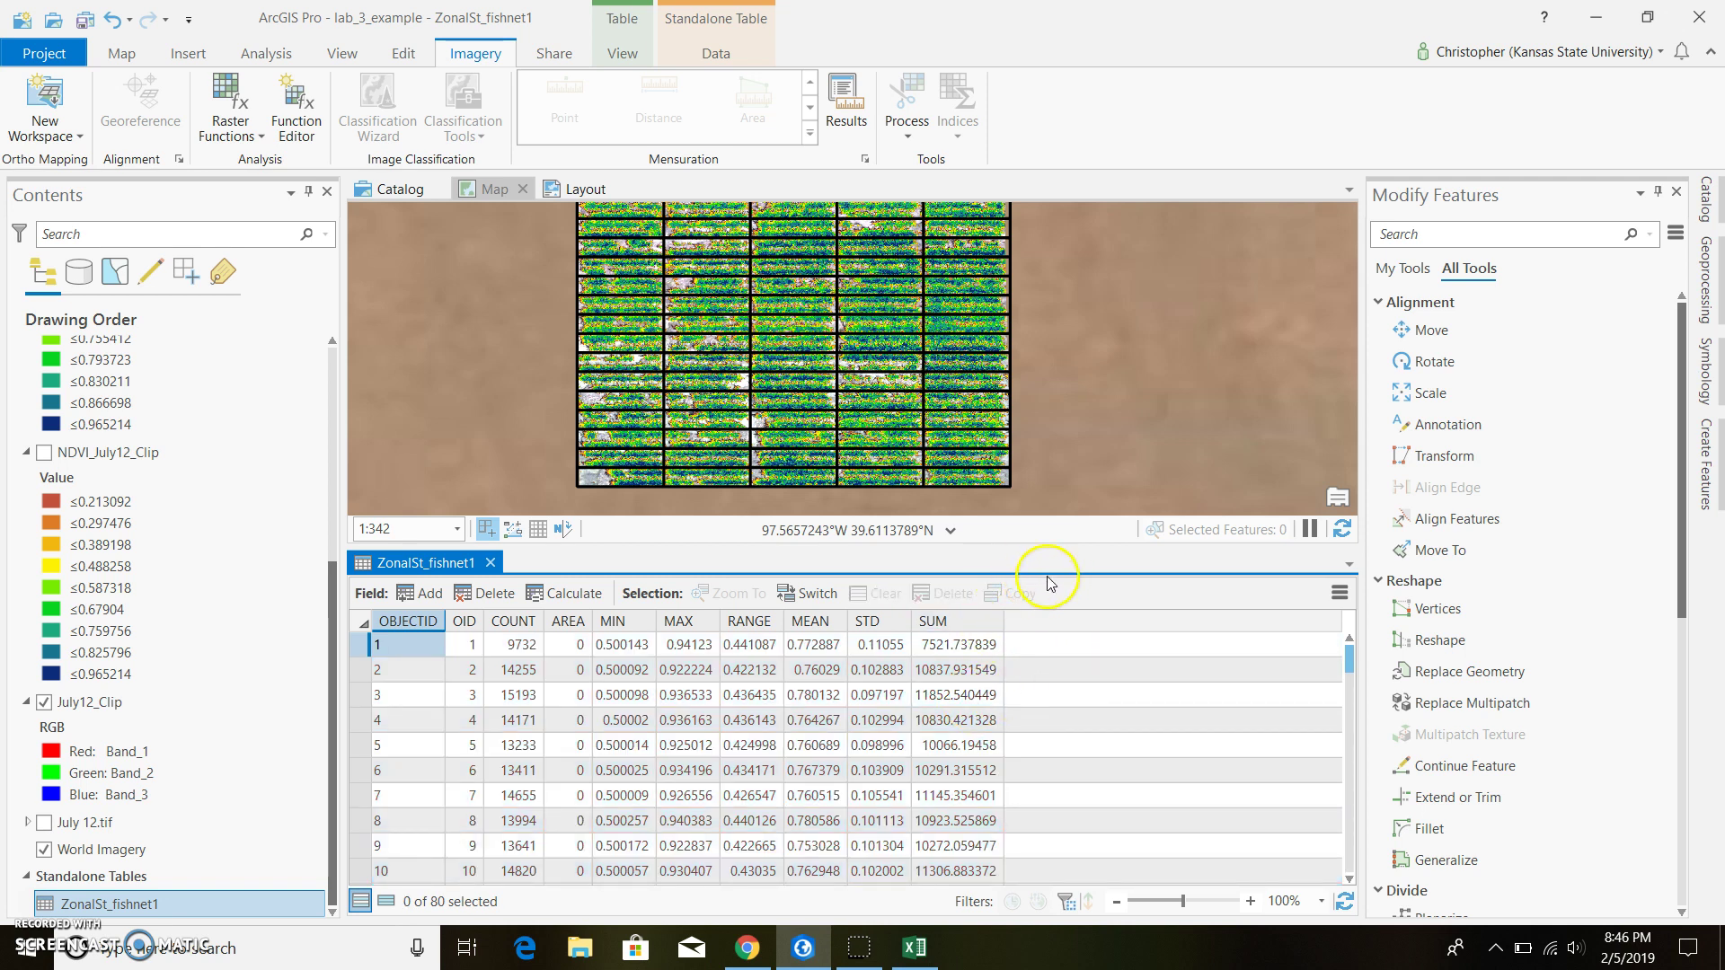
left_click(417, 647)
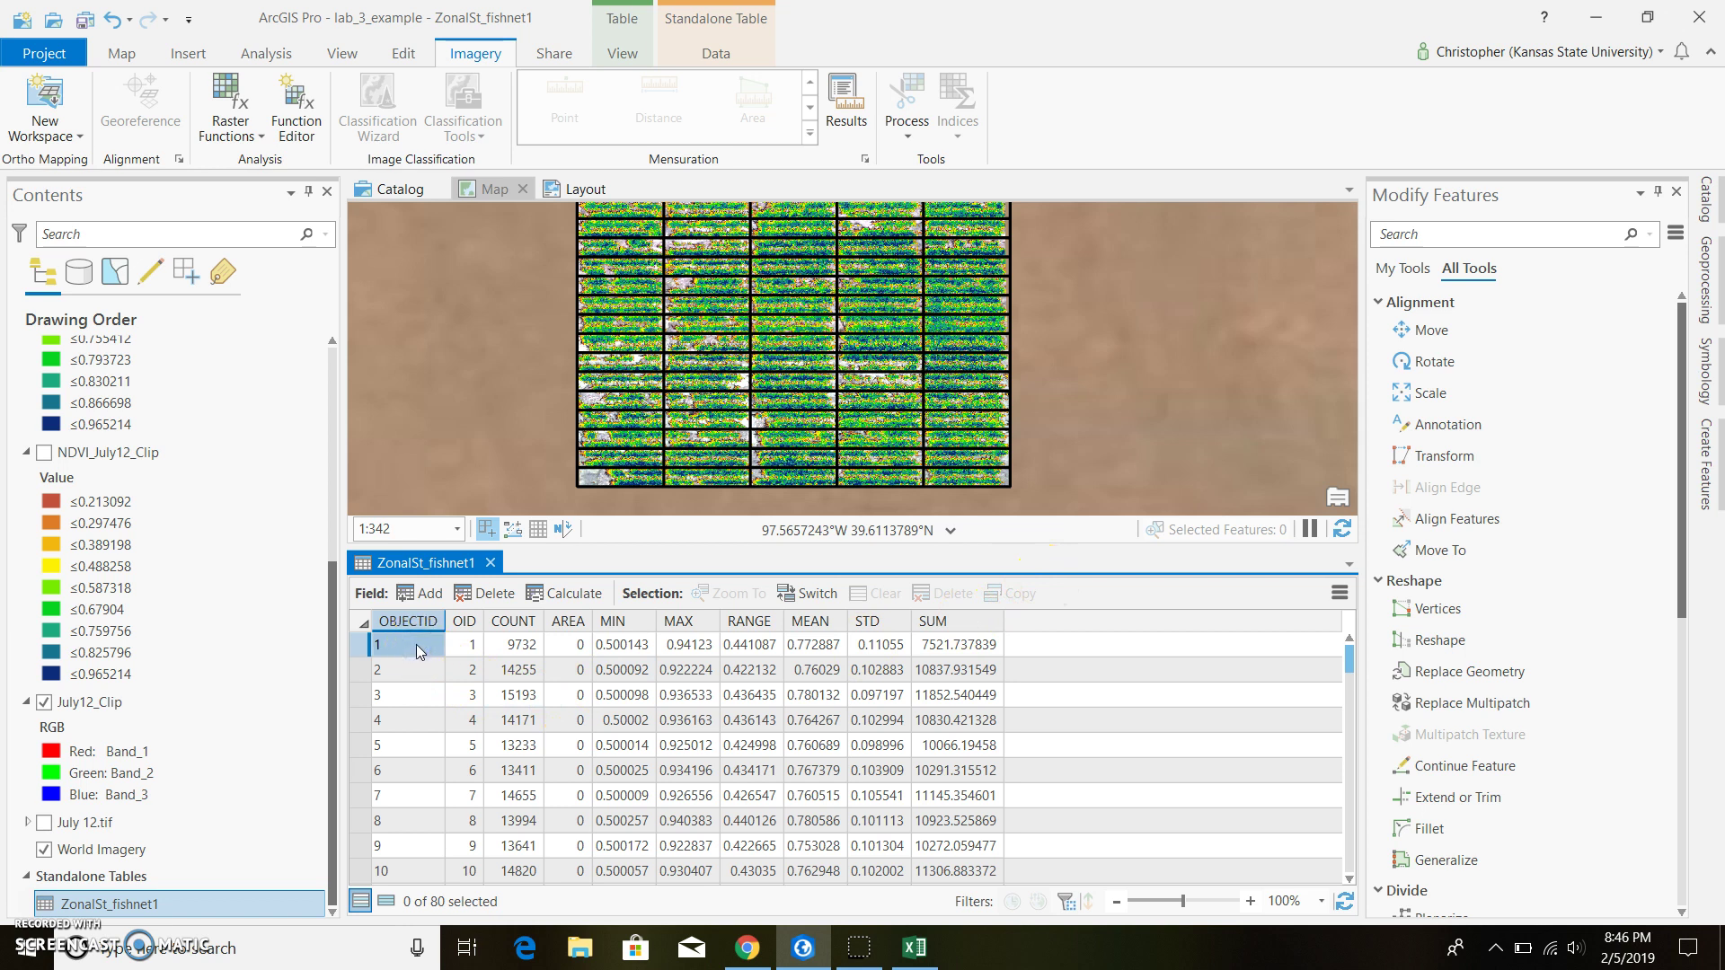
key("ctrl+a")
left_click(475, 645)
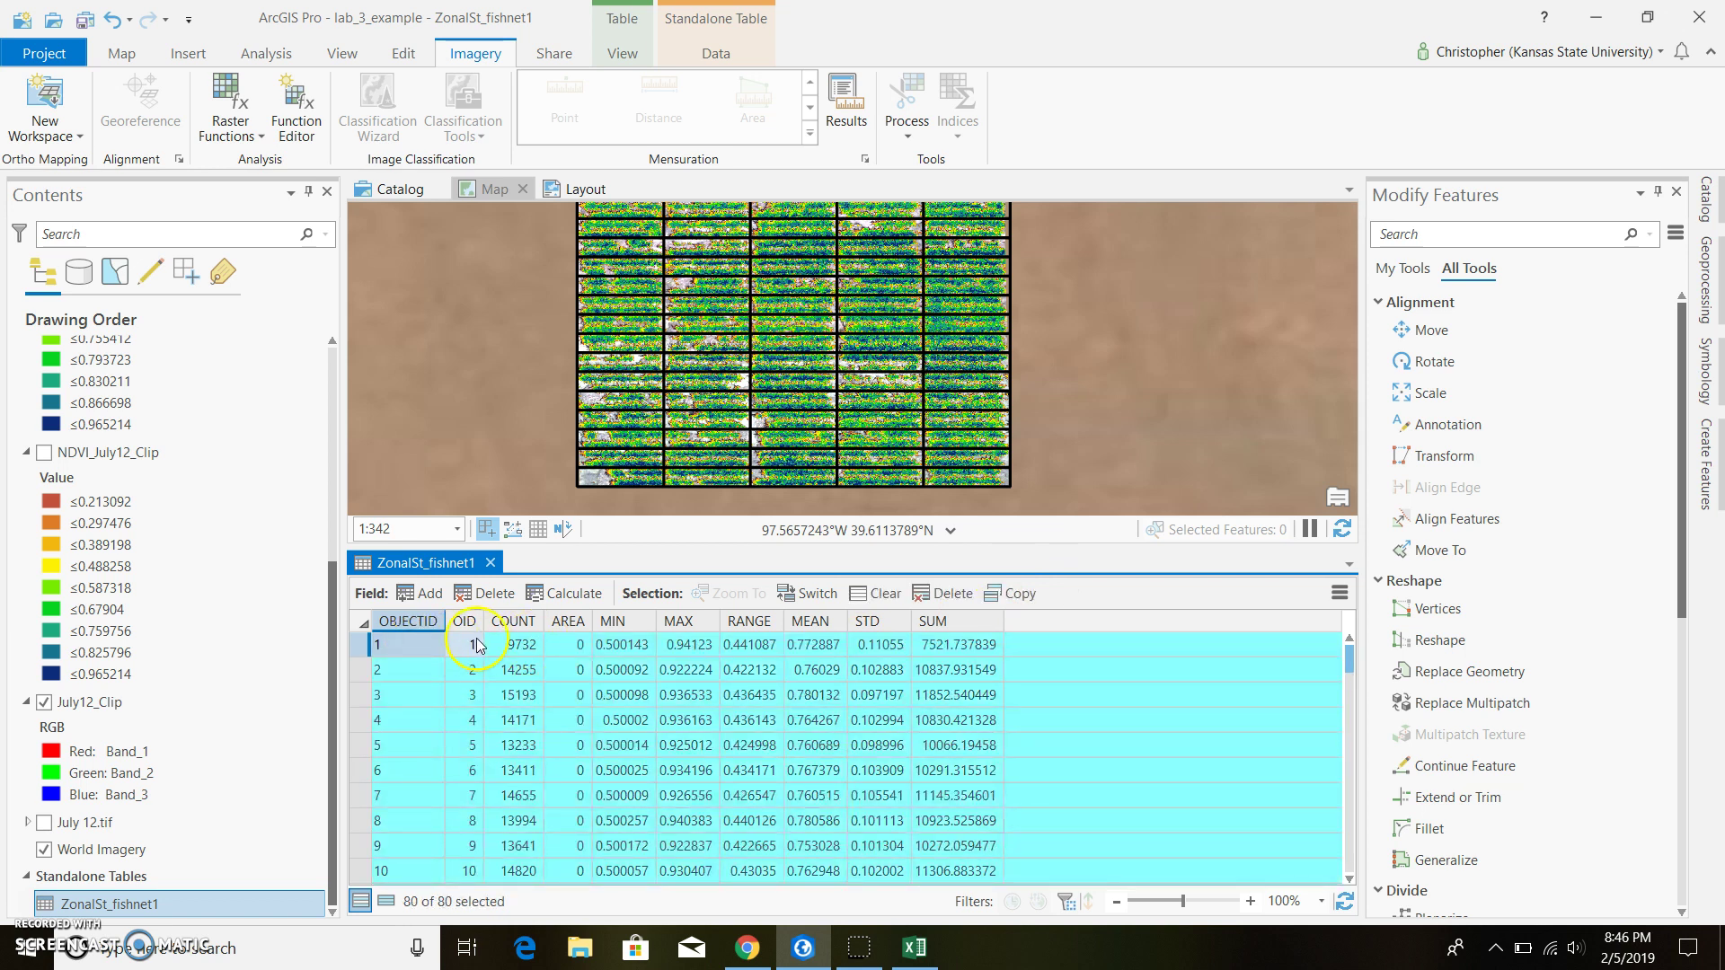
left_click(522, 646)
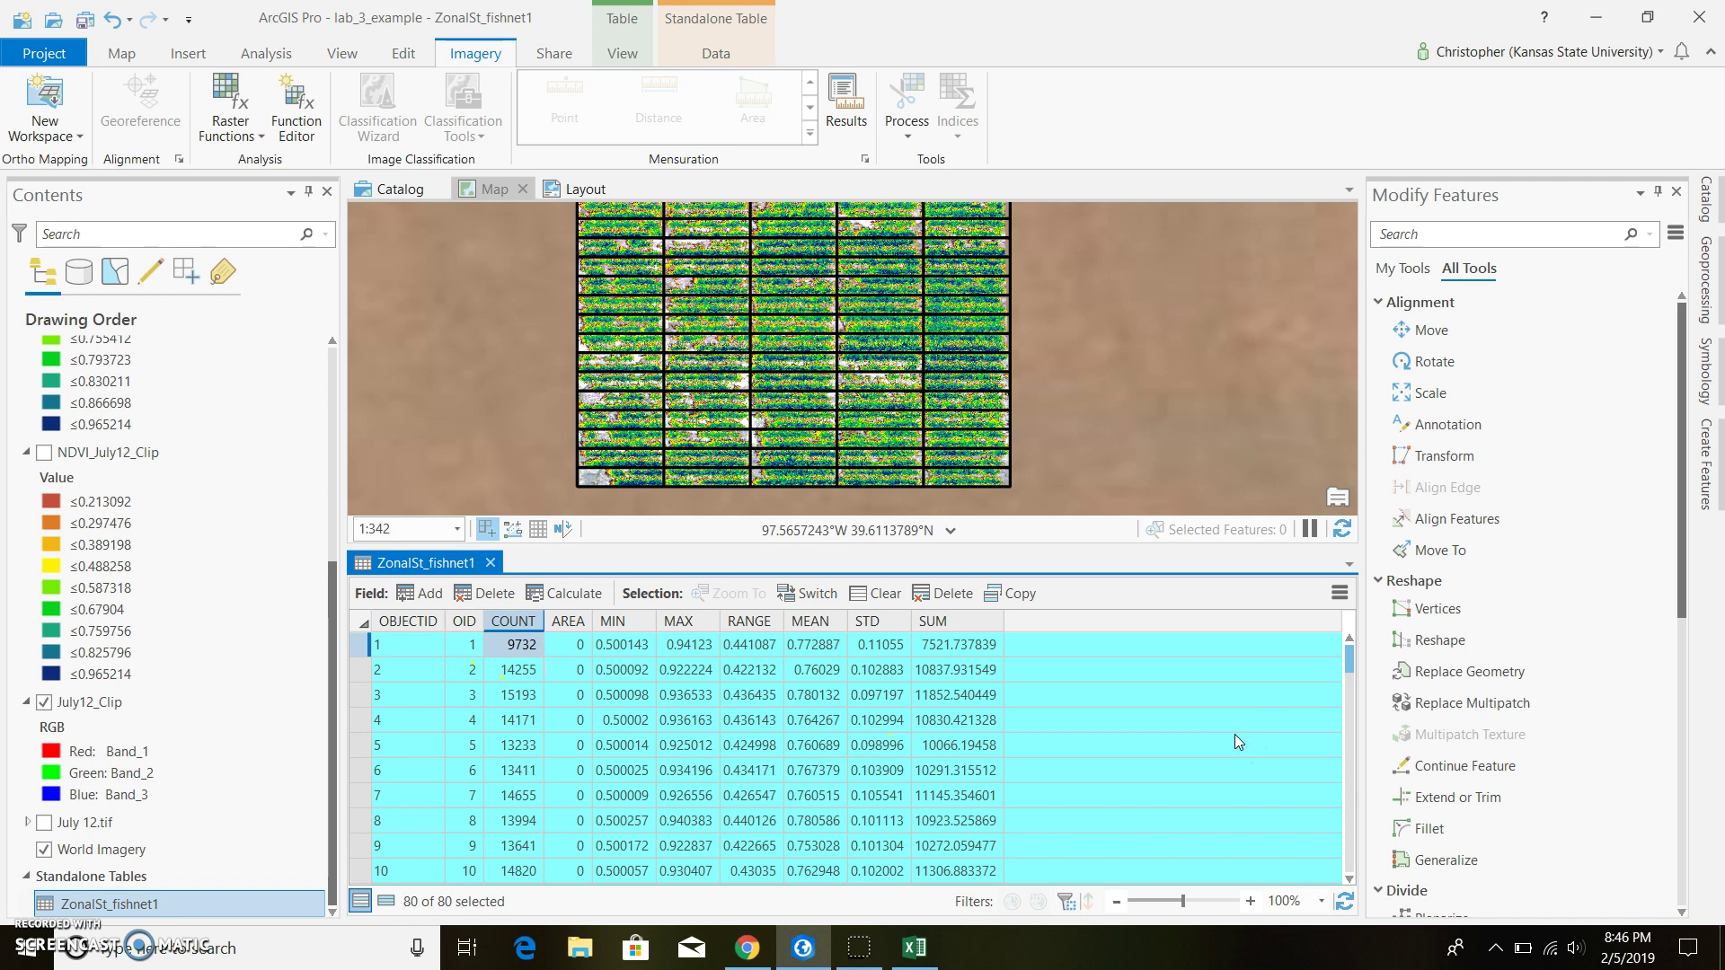
left_click(979, 746)
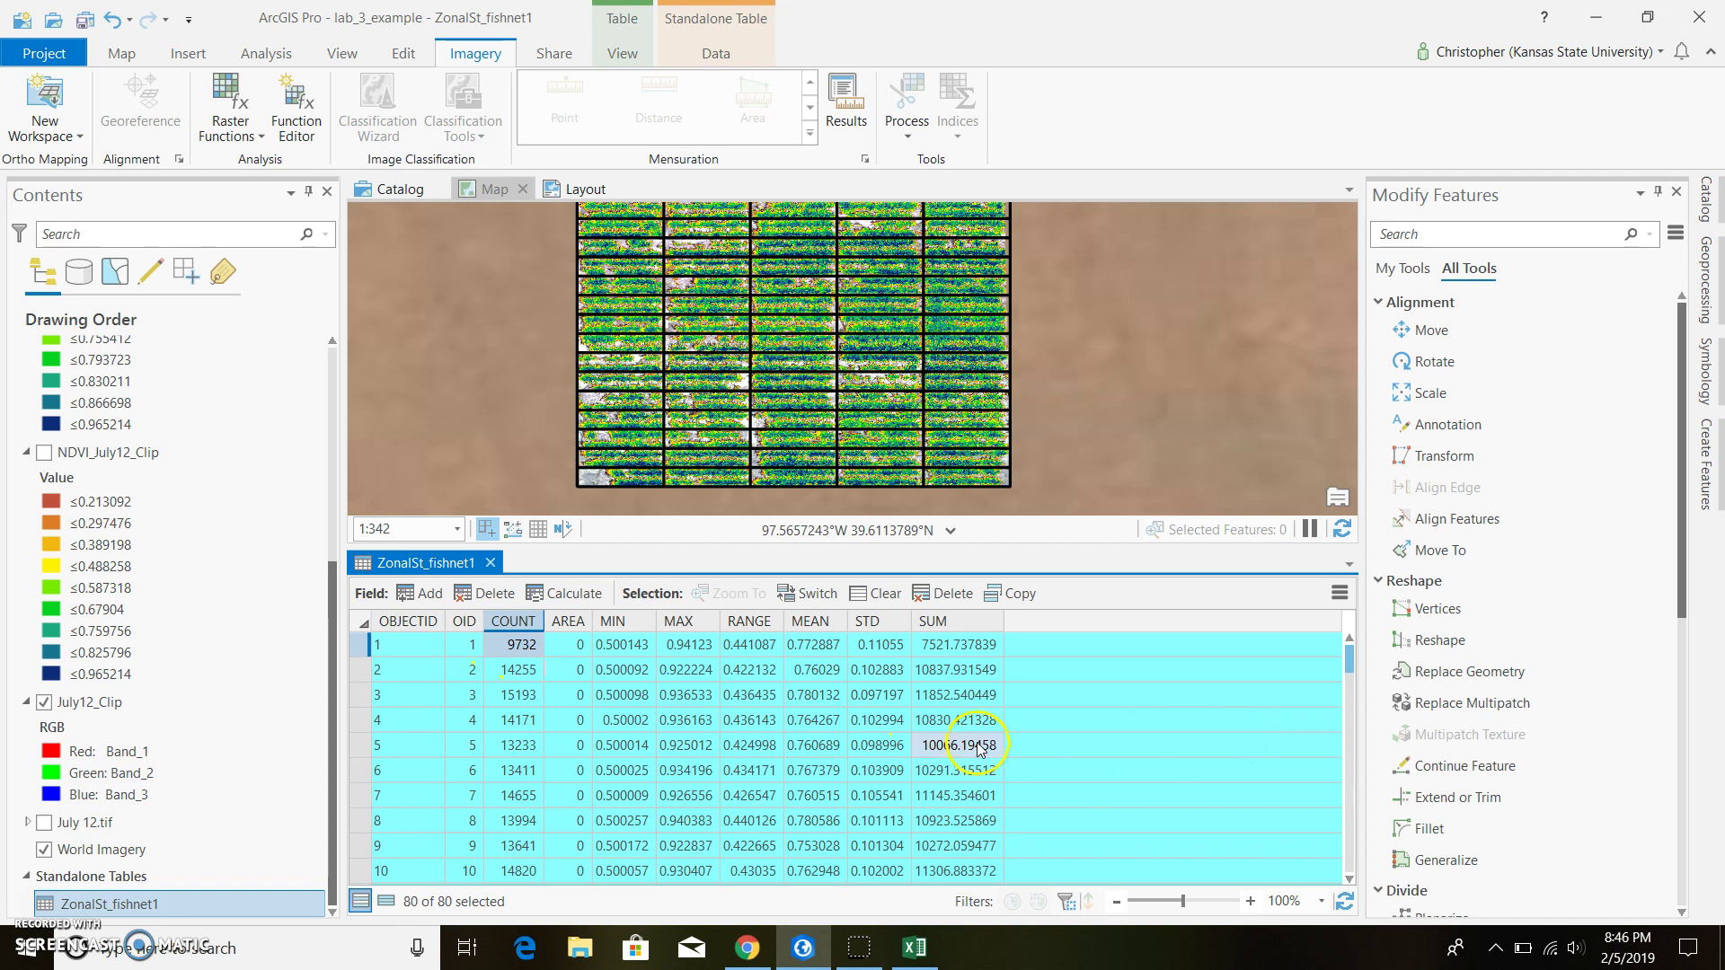
left_click(416, 645)
left_click(530, 670)
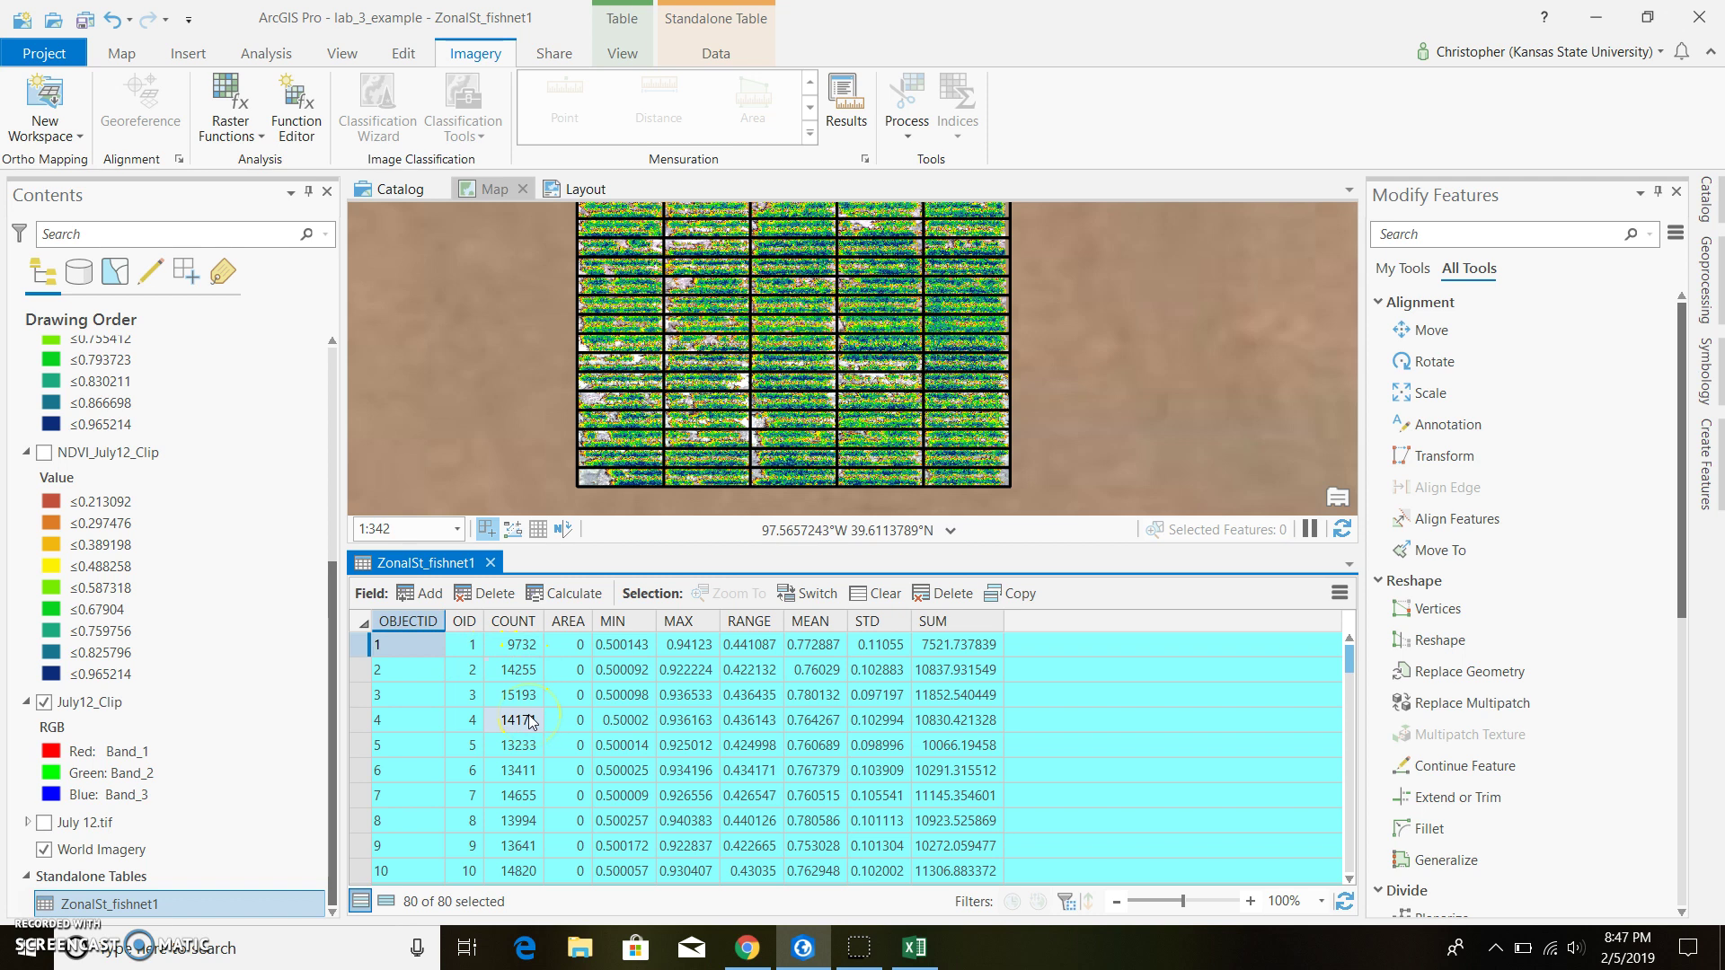
key("ctrl+c")
Clear the row selection in the ZonalSt_fishnet1 table.
left_click(468, 654)
left_click(561, 653)
left_click(794, 647)
left_click(1113, 651)
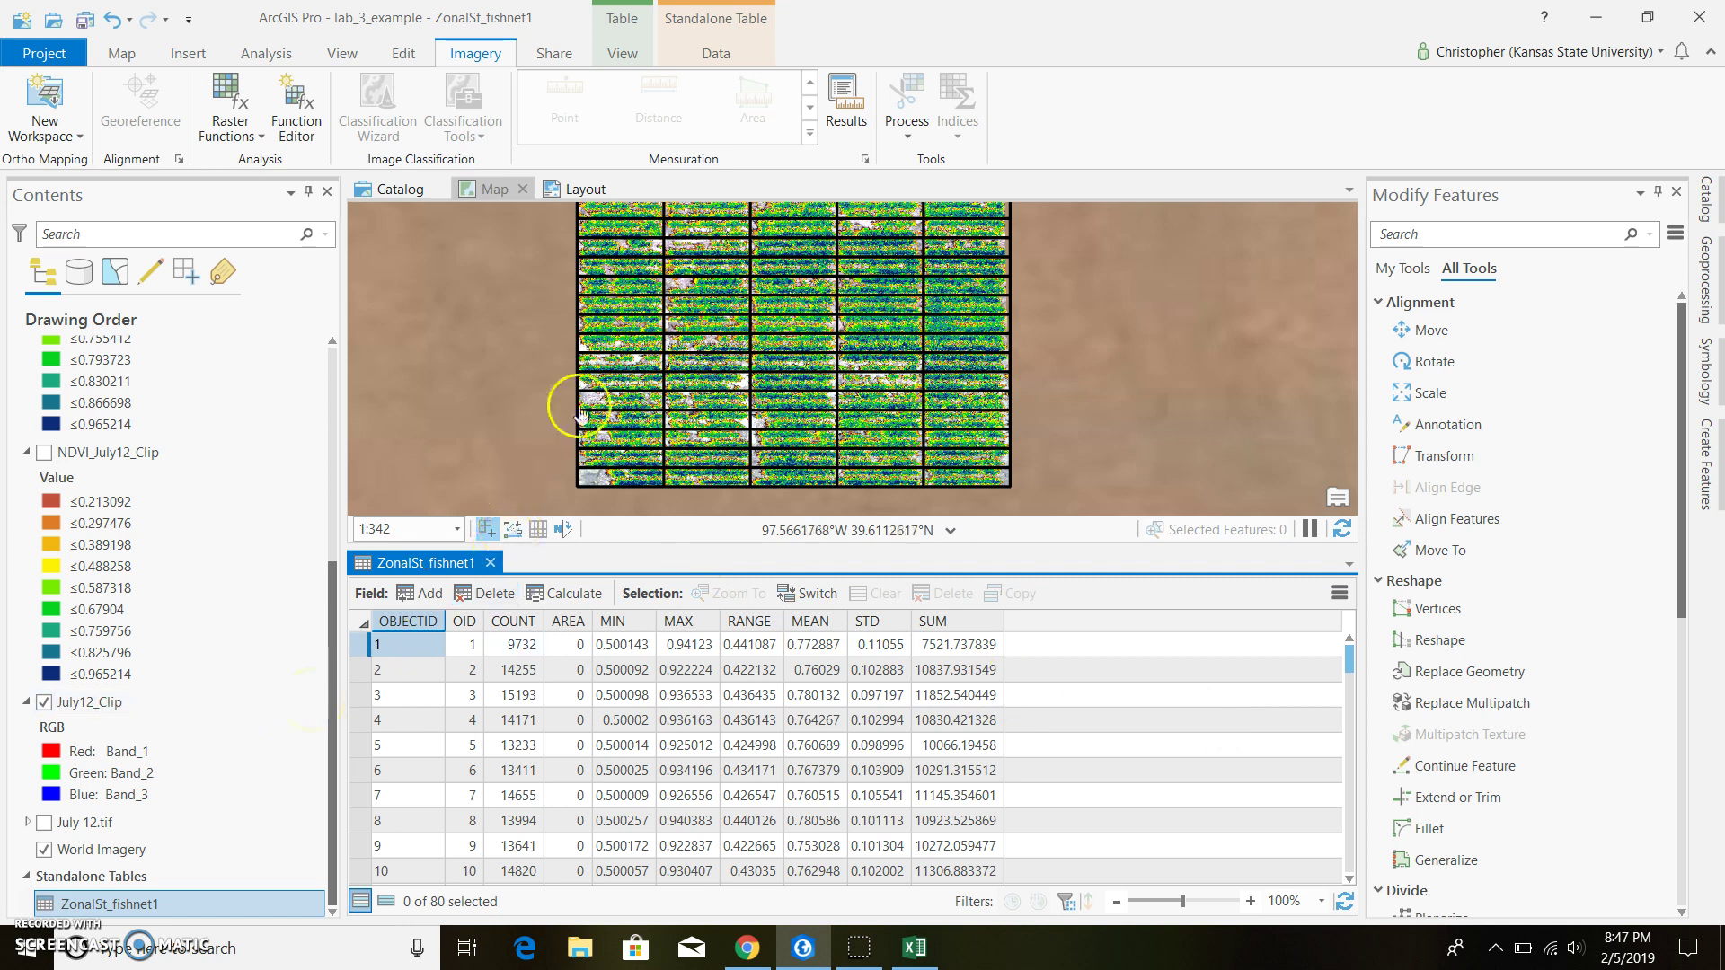
scroll(603, 432, "down", 1)
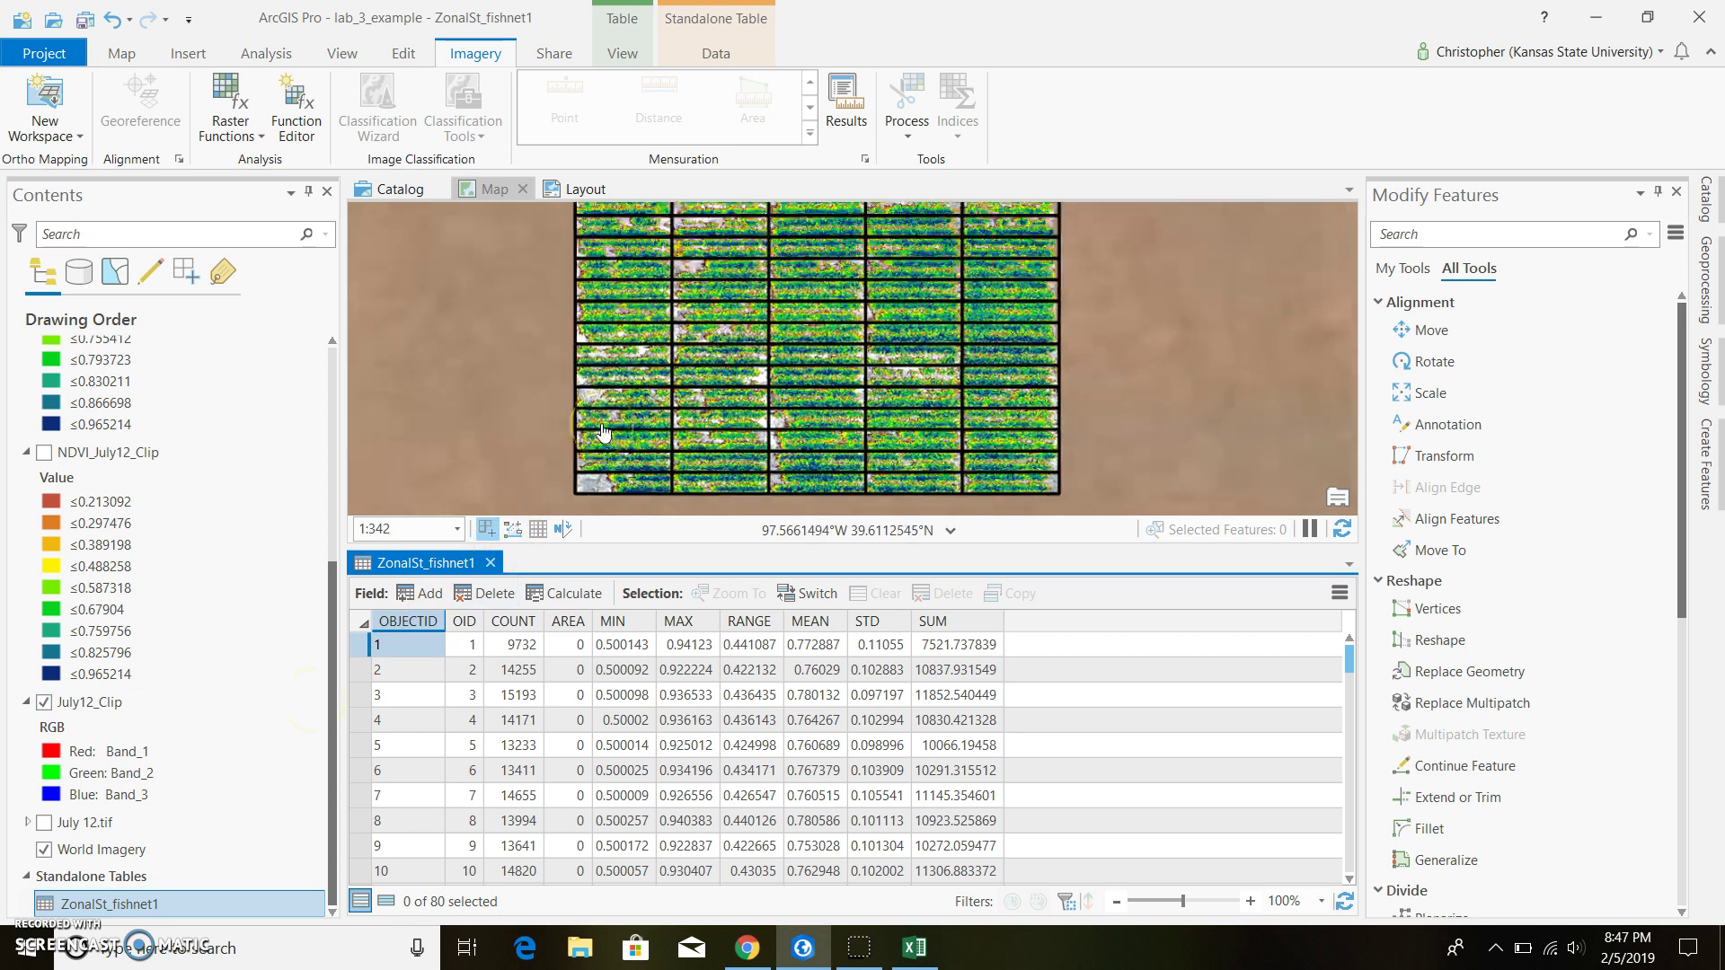